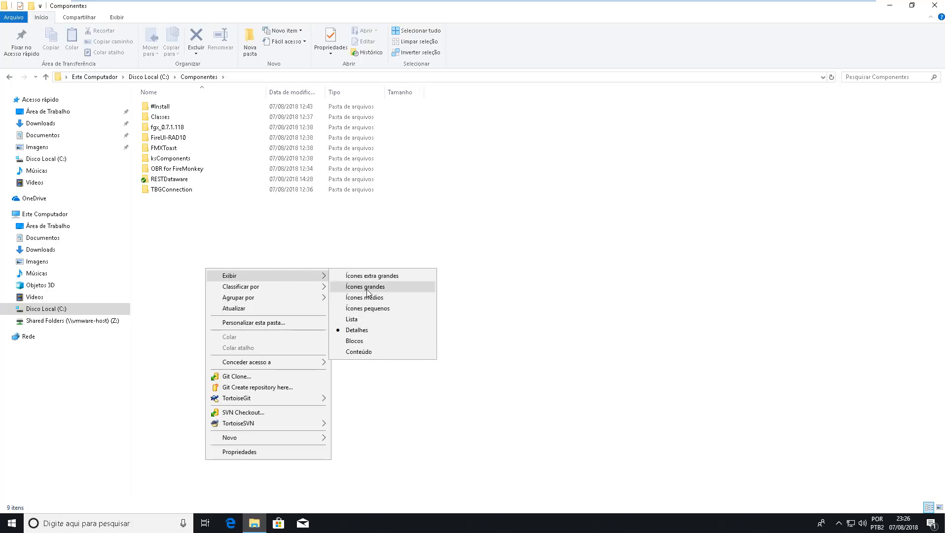
# Display the contents of the Componentes folder as extra large icons
pyautogui.click(368, 287)
pyautogui.rightClick(262, 215)
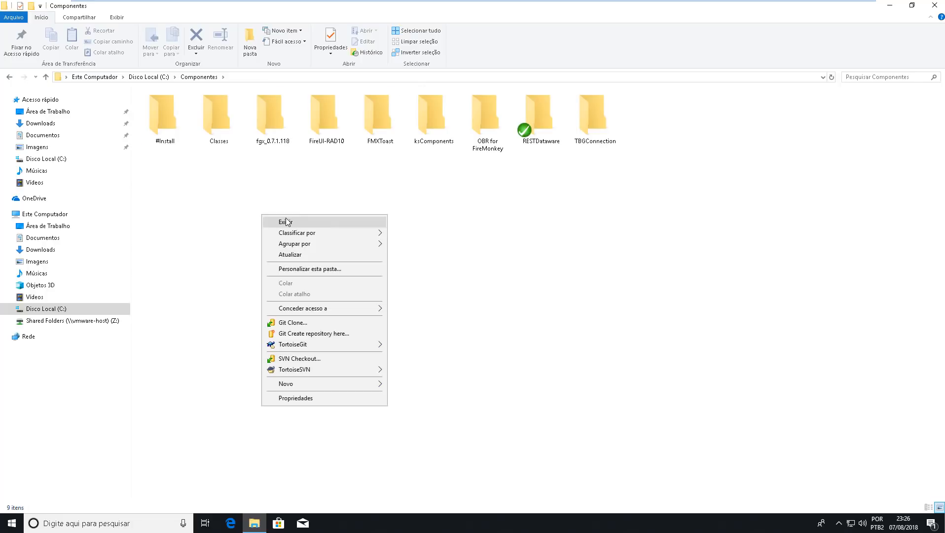
pyautogui.moveTo(288, 222)
pyautogui.click(447, 222)
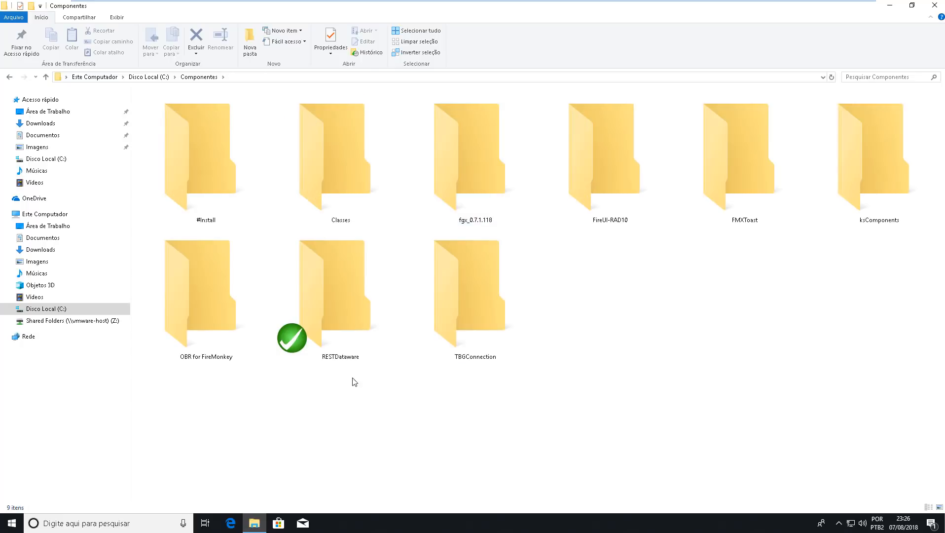
pyautogui.click(342, 193)
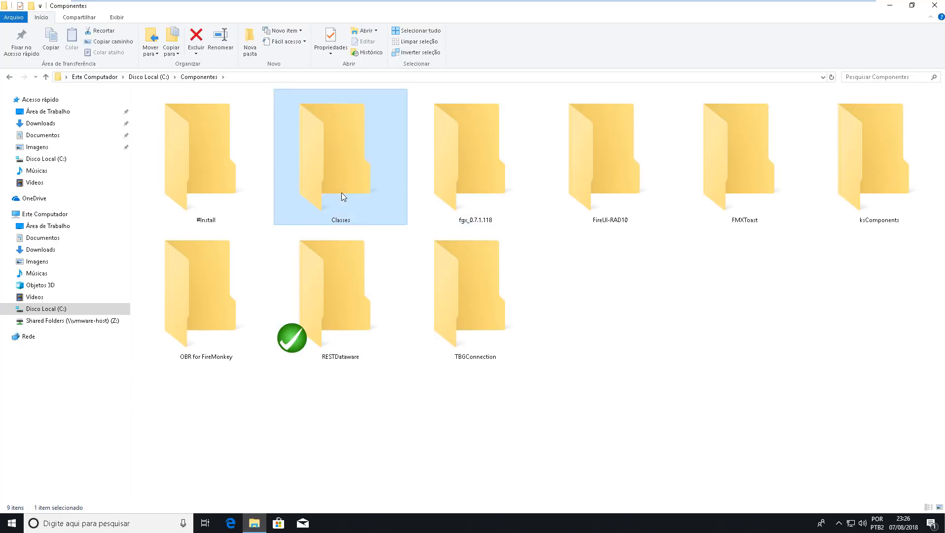
pyautogui.click(474, 177)
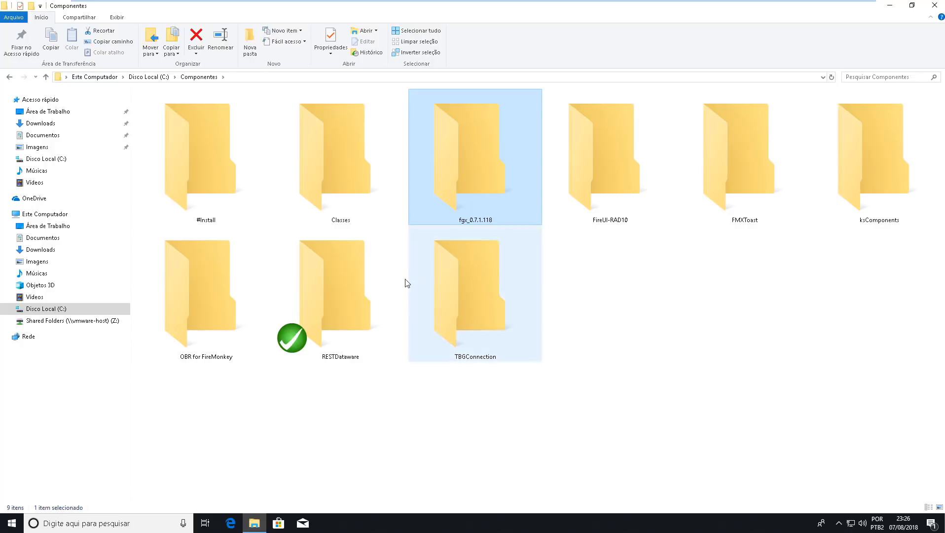
# Open the OBR for FireMonkey folder, display its contents as a list, and return to the Componentes folder
pyautogui.doubleClick(212, 313)
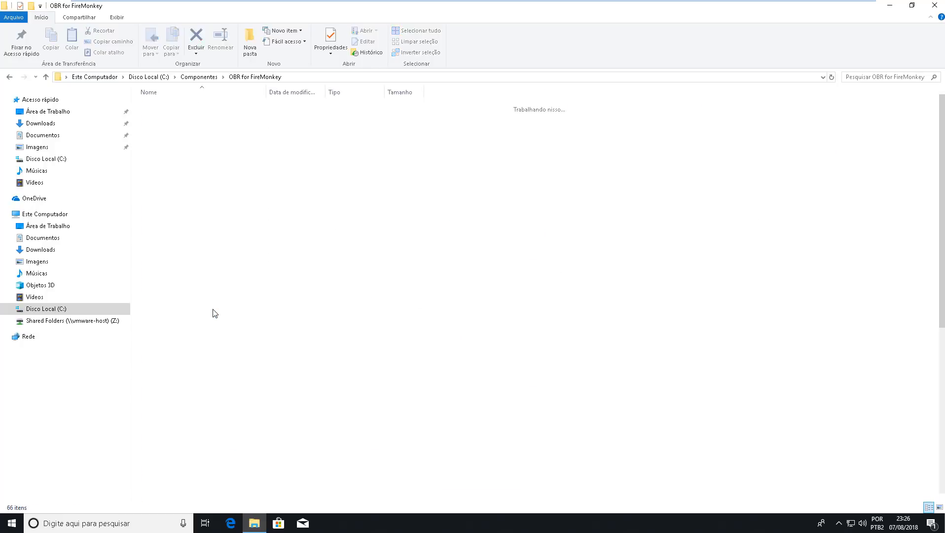
pyautogui.scroll(-9, 564, 372)
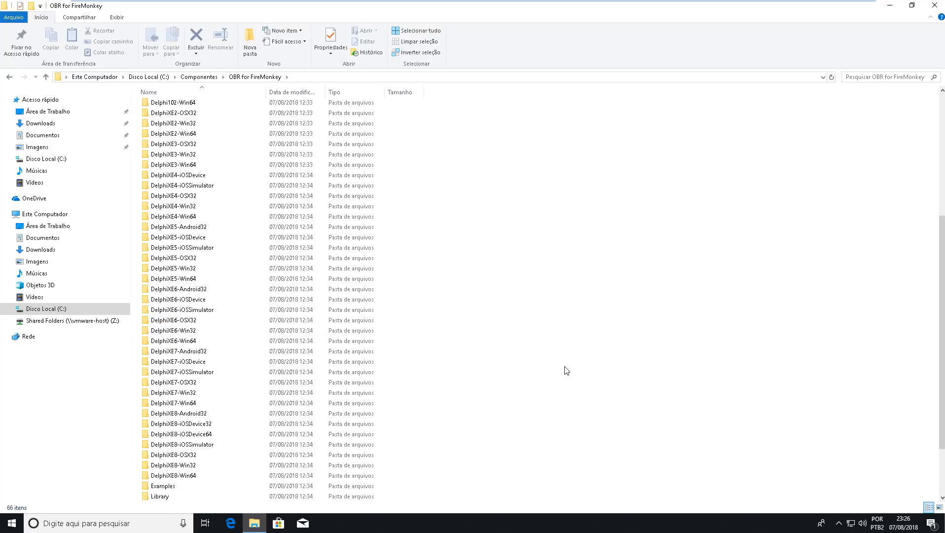
pyautogui.rightClick(471, 165)
pyautogui.moveTo(513, 174)
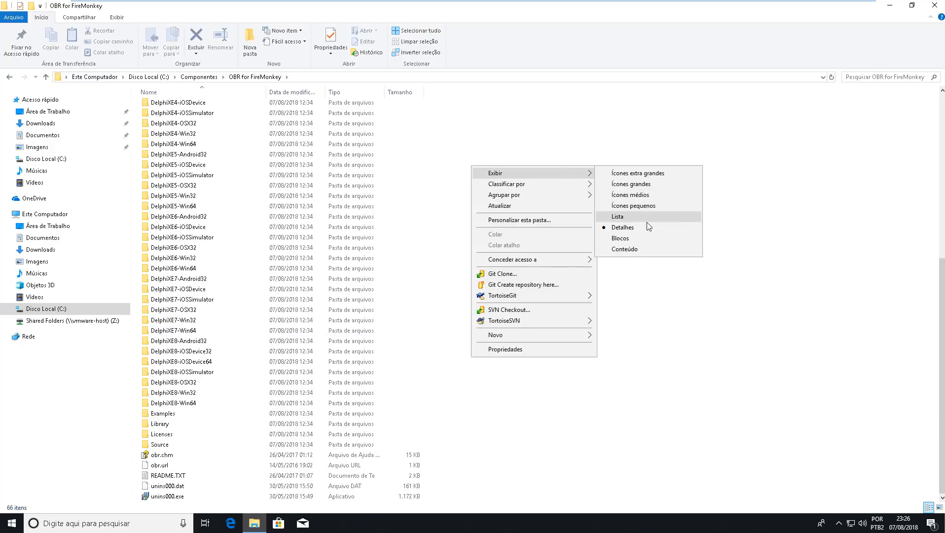
pyautogui.click(642, 216)
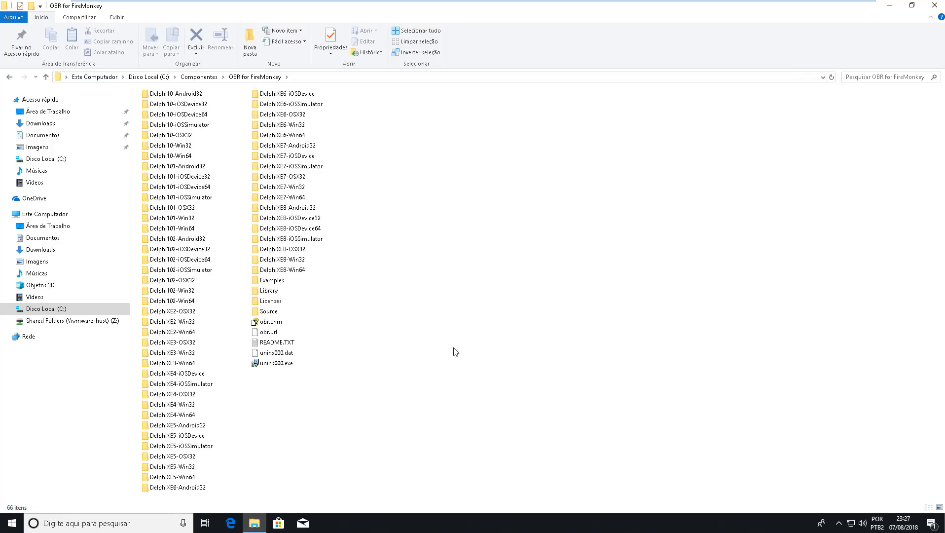
pyautogui.press('BackSpace')
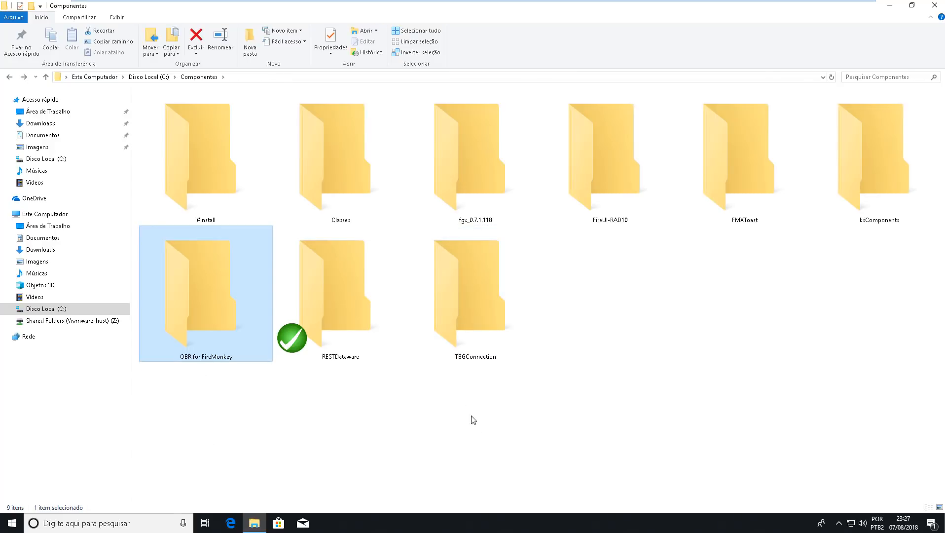
pyautogui.click(477, 425)
# Look through the contents of the TBGConnection and RESTDataware folders and return to the Componentes folder
pyautogui.doubleClick(494, 308)
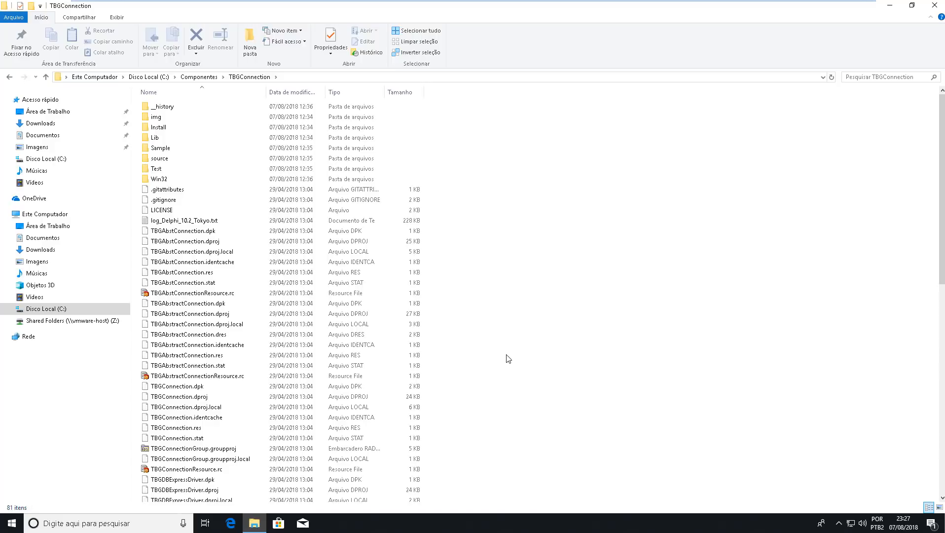
pyautogui.press('BackSpace')
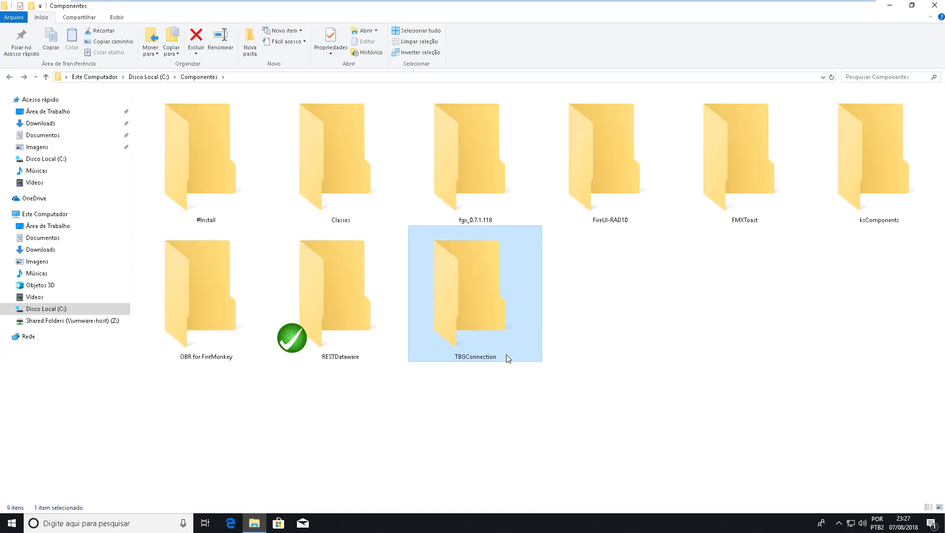
pyautogui.click(489, 428)
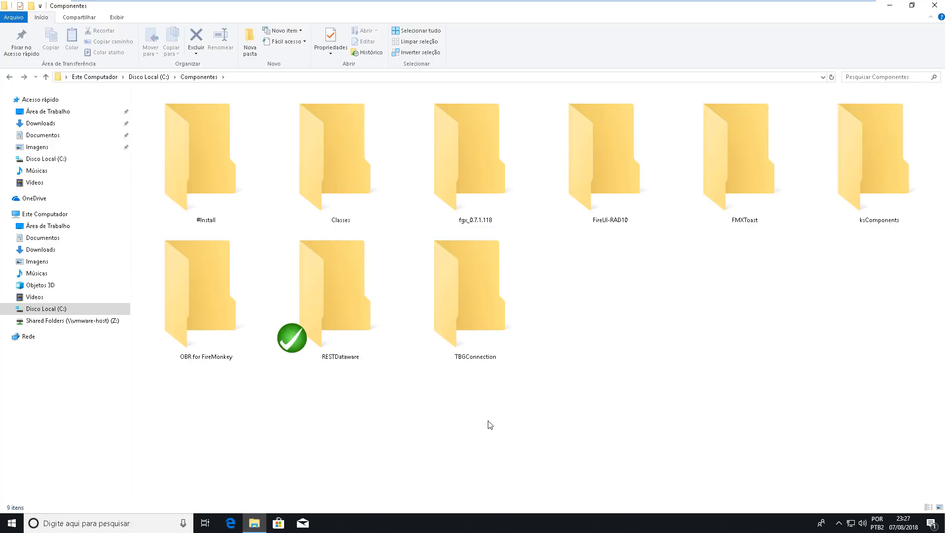
pyautogui.doubleClick(356, 316)
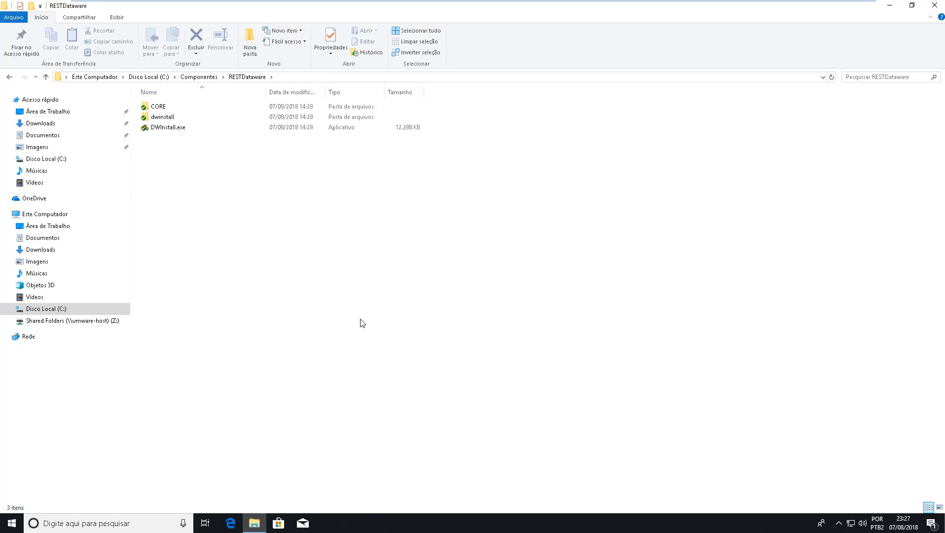
pyautogui.press('BackSpace')
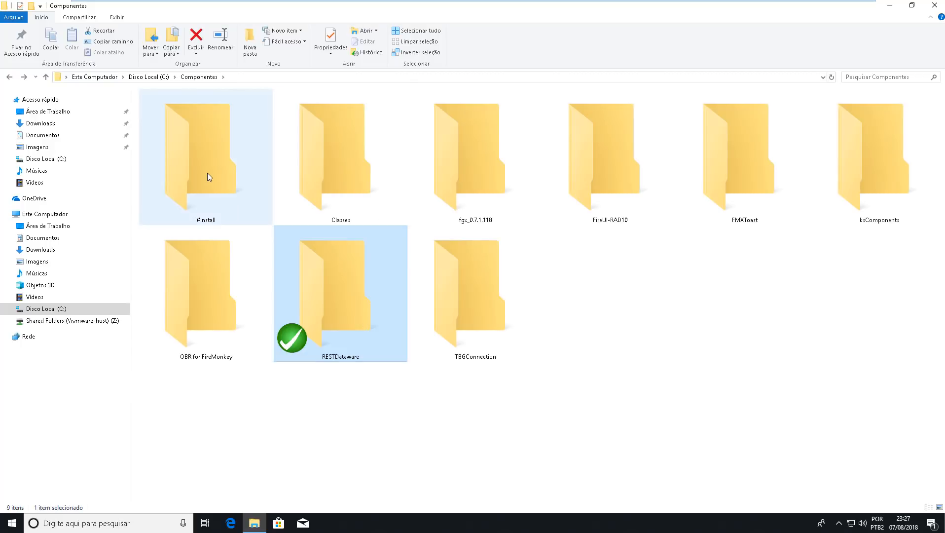
# Open the cnWizard folder inside #Install and run CnWizards_1.1.4.924.exe as administrator
pyautogui.click(208, 173)
pyautogui.doubleClick(208, 172)
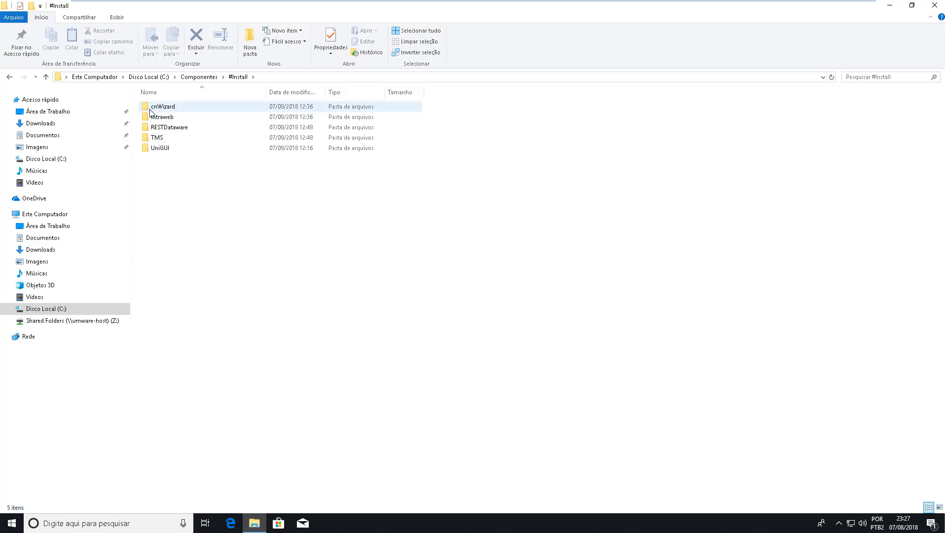
pyautogui.doubleClick(153, 108)
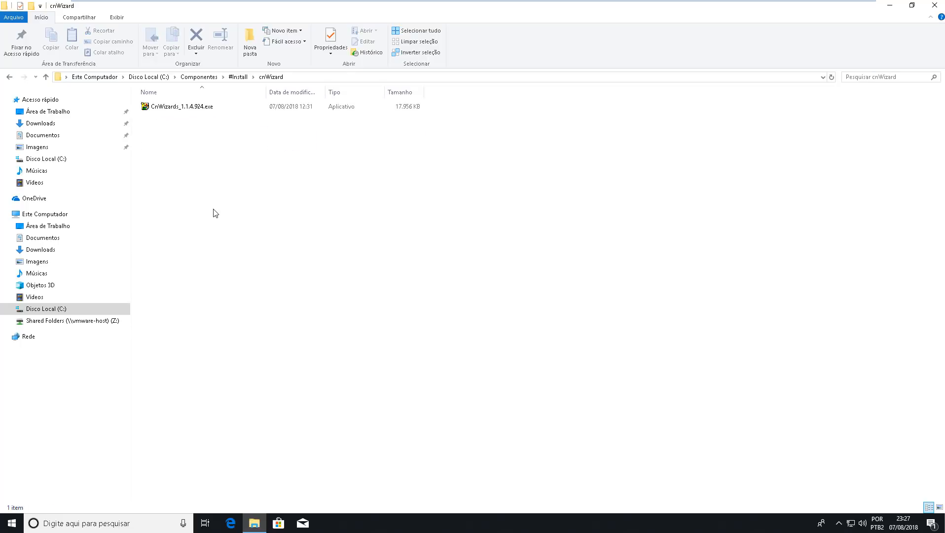
pyautogui.press('BackSpace')
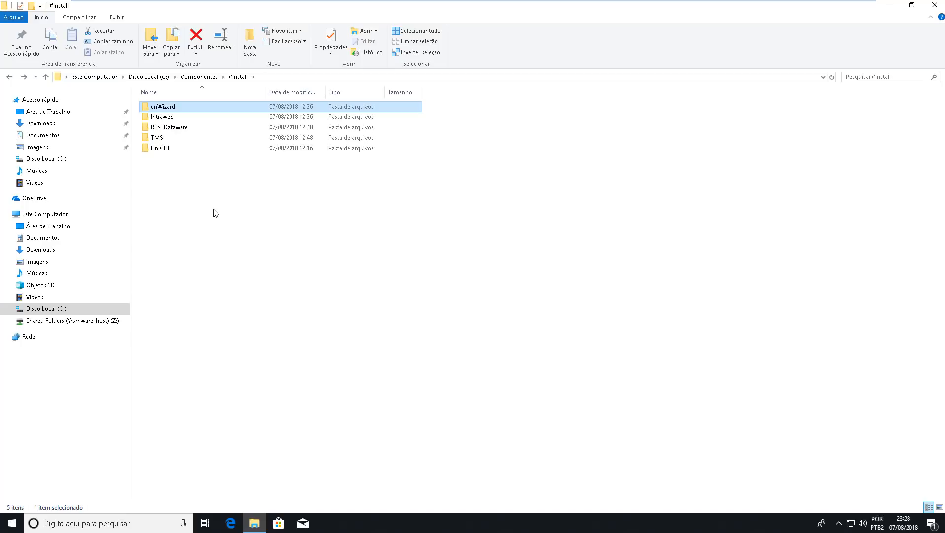
pyautogui.doubleClick(168, 107)
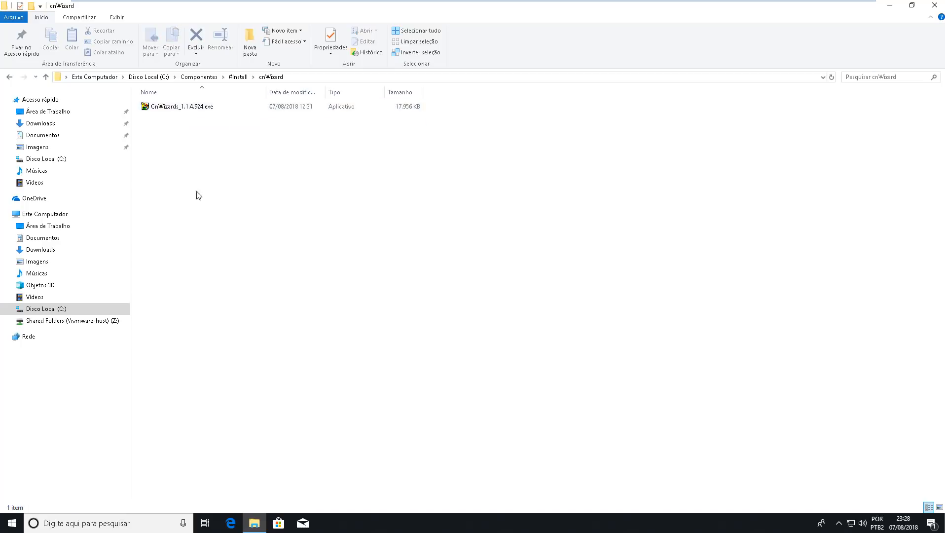
pyautogui.rightClick(175, 107)
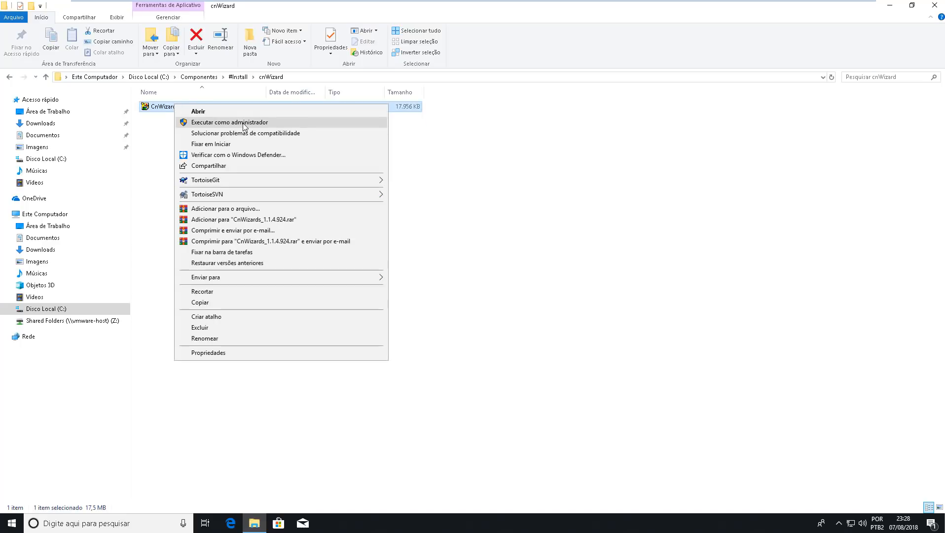
pyautogui.click(243, 123)
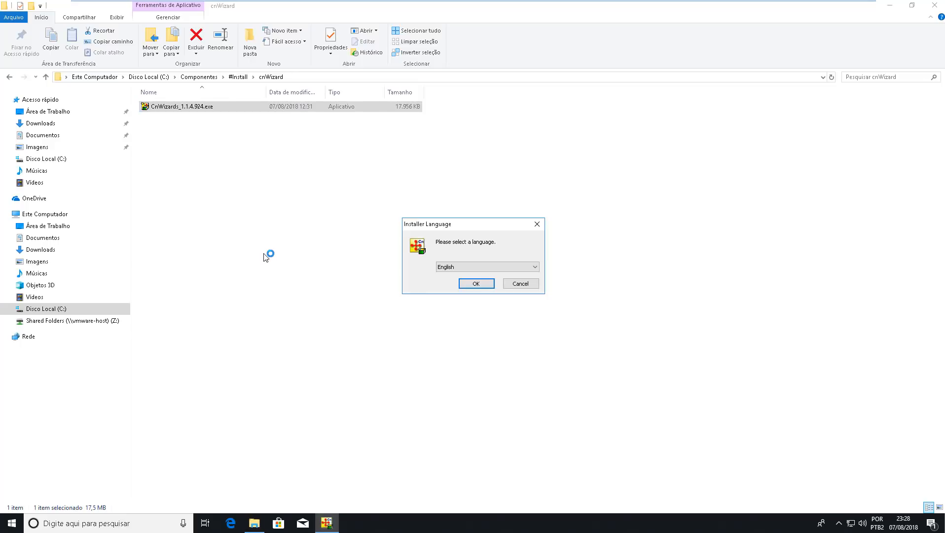
# Start the CnPack IDE Wizards setup with English as the installer language and accept the license agreement
pyautogui.click(476, 270)
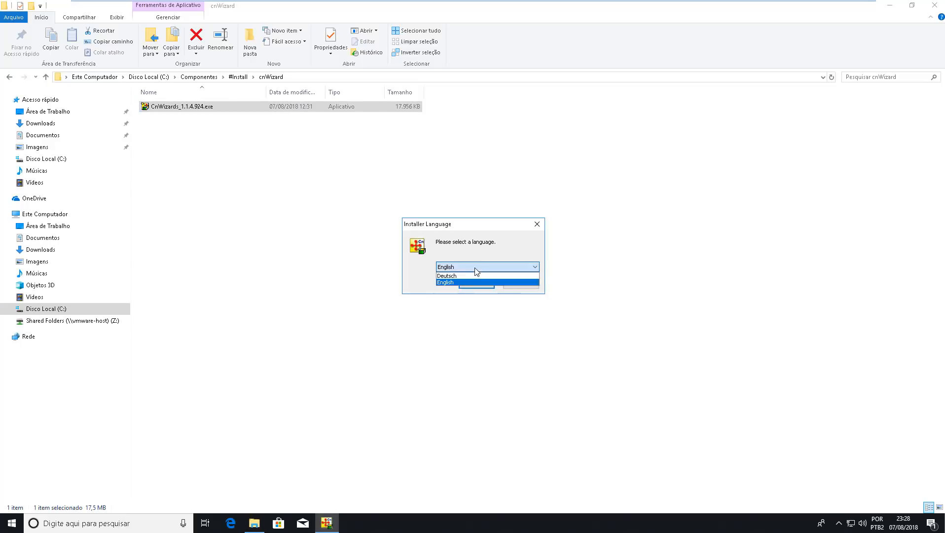
pyautogui.click(475, 275)
pyautogui.click(478, 283)
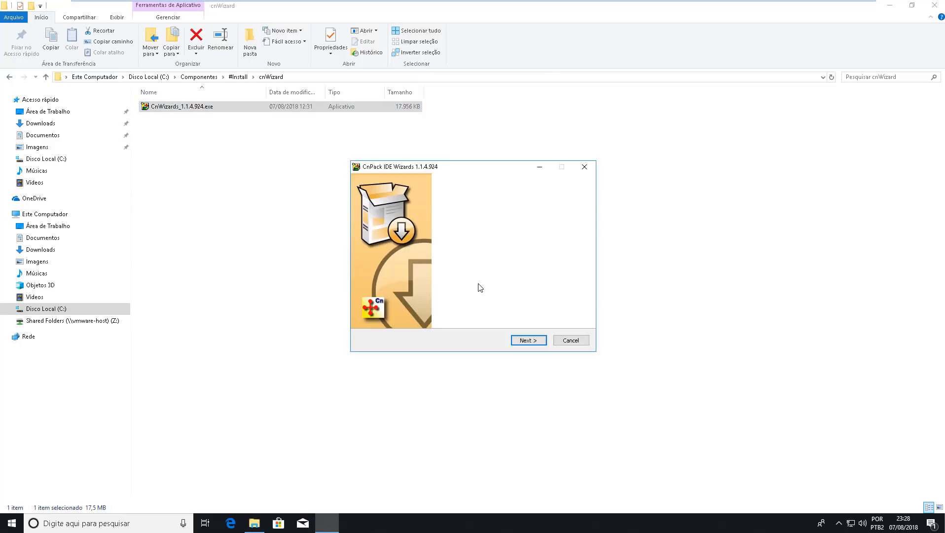
pyautogui.click(529, 340)
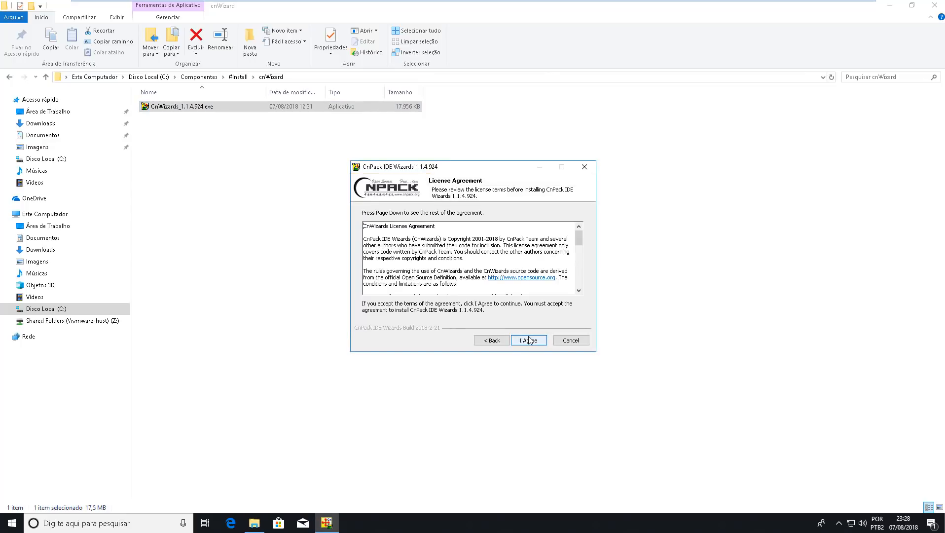
pyautogui.click(531, 340)
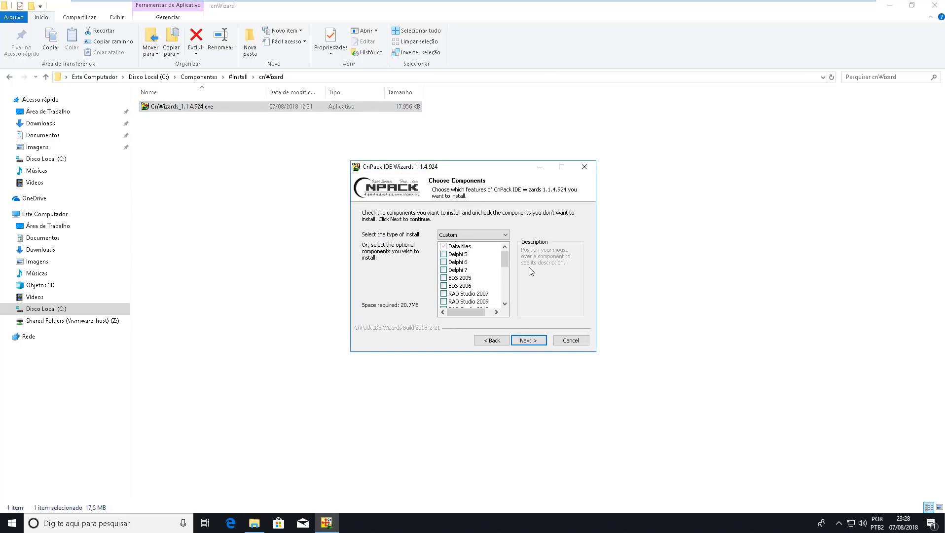
# Review the components to install and proceed with RAD Studio 10.2 Tokyo, Help Files and Tools selected
pyautogui.moveTo(506, 266); pyautogui.dragTo(511, 294)
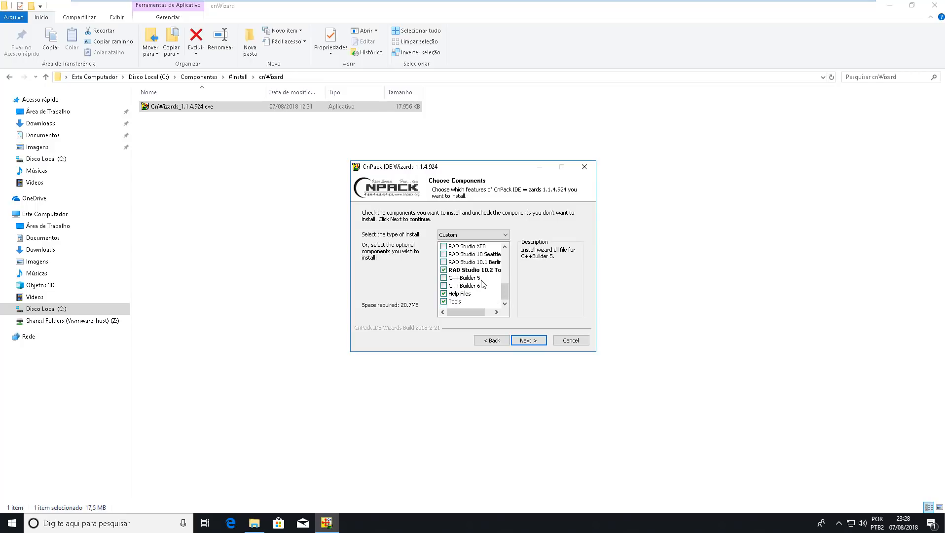
pyautogui.moveTo(468, 313); pyautogui.dragTo(506, 256)
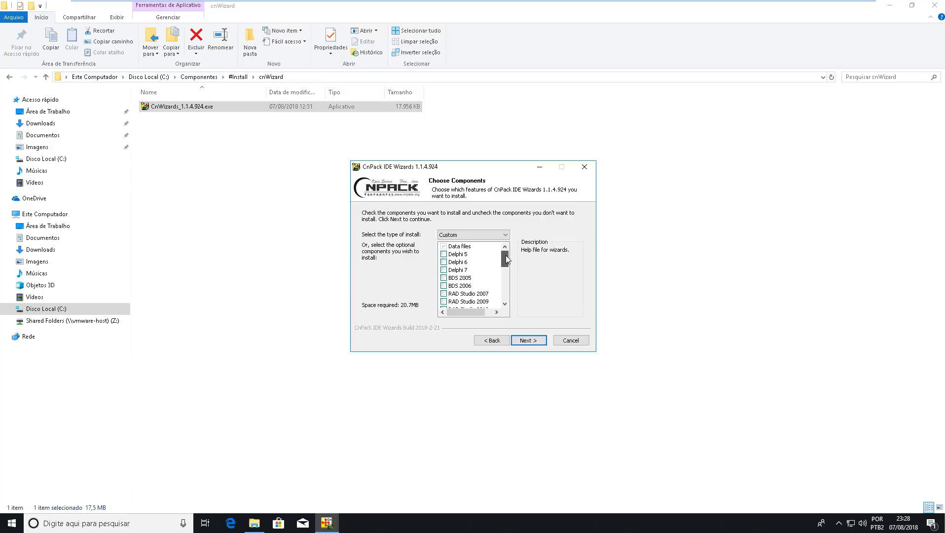
pyautogui.moveTo(506, 255); pyautogui.dragTo(508, 292)
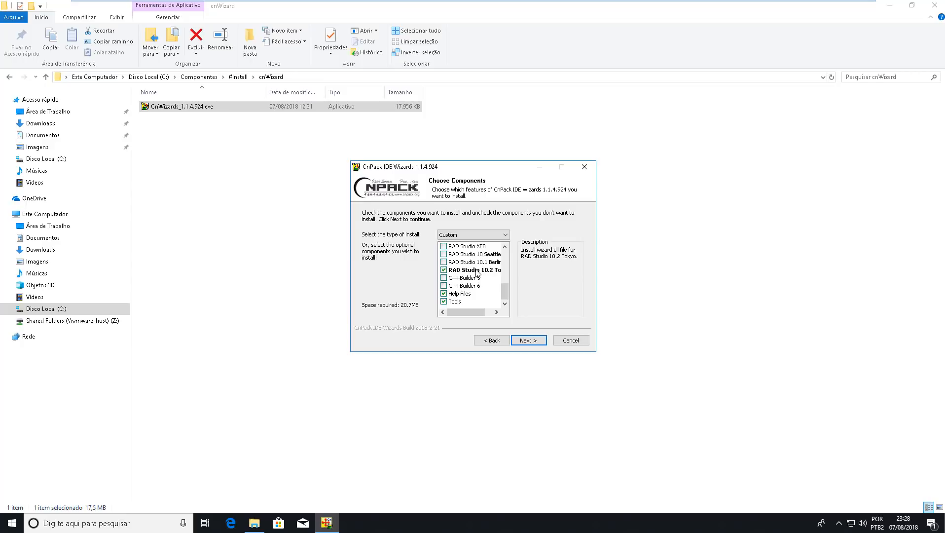
pyautogui.click(528, 340)
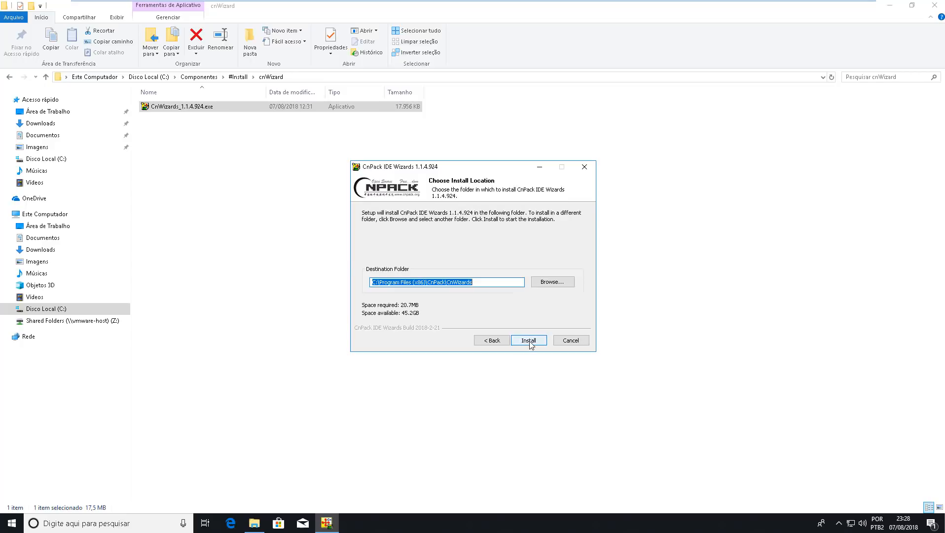
pyautogui.click(408, 285)
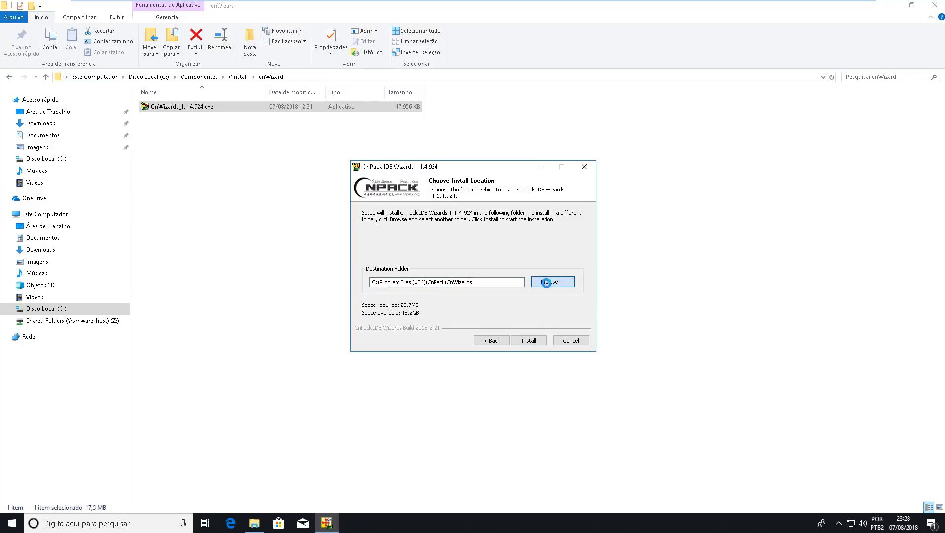
pyautogui.click(544, 282)
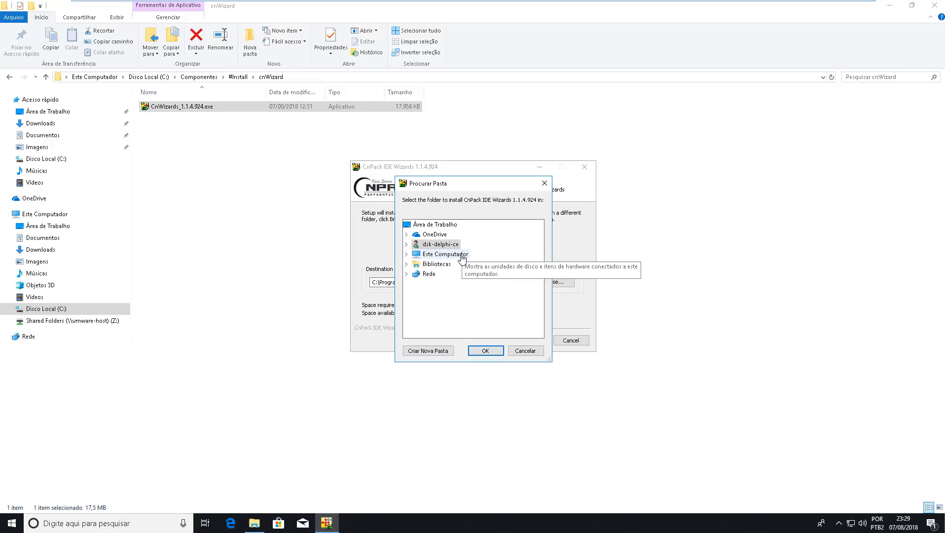
pyautogui.click(534, 353)
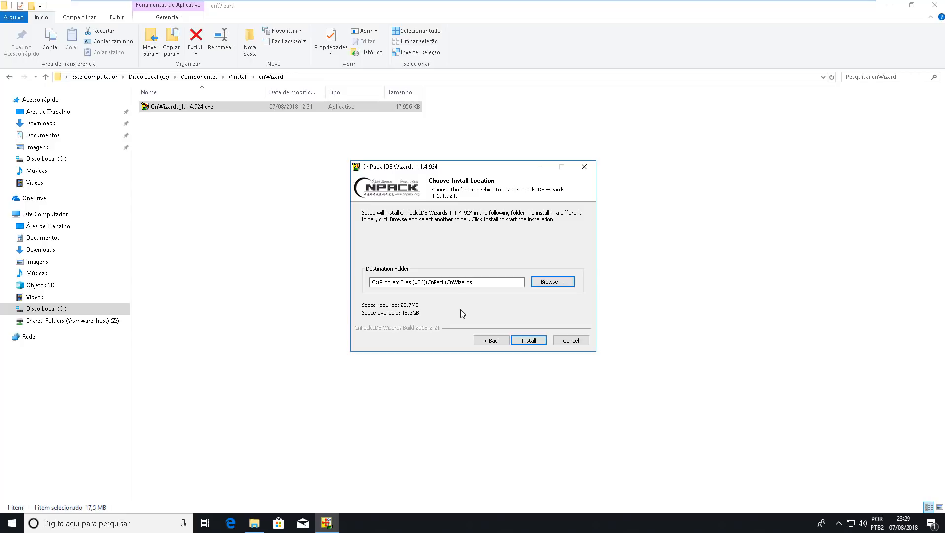
# Install CnPack IDE Wizards 1.1.4.924 in C:\Program Files (x86)\CnPack\CnWizards
pyautogui.click(531, 340)
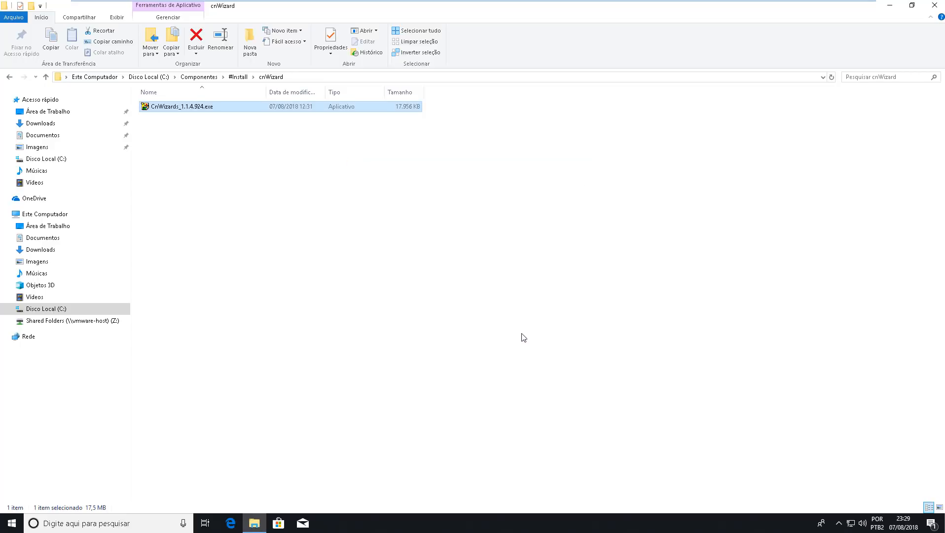
# Run iw15.0.10.exe as administrator from the Intraweb folder inside #Install and agree to install IntraWeb
pyautogui.press('BackSpace')
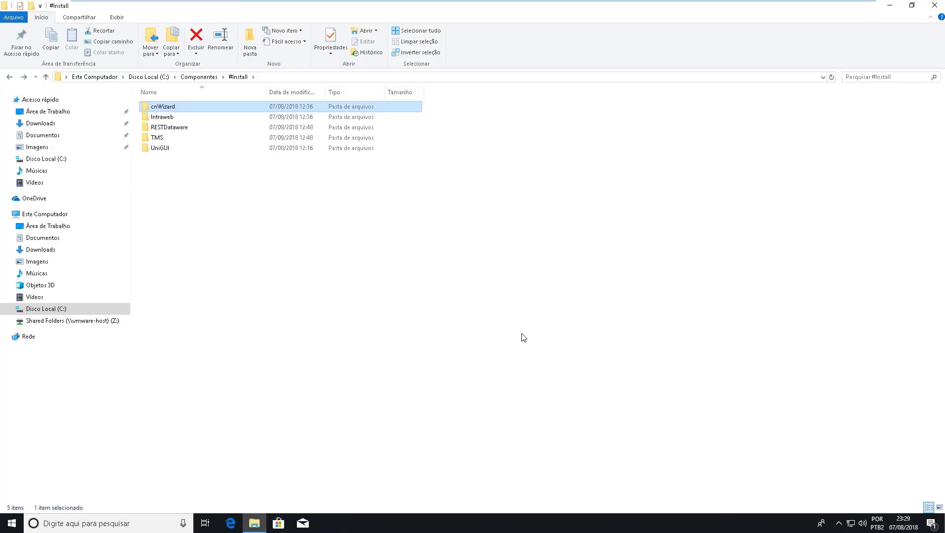
pyautogui.click(524, 337)
pyautogui.doubleClick(159, 118)
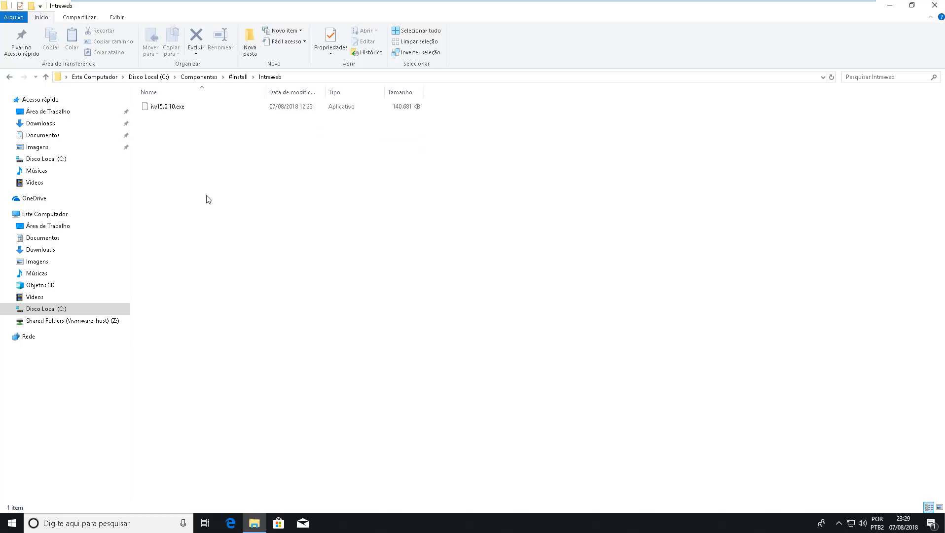
pyautogui.click(177, 112)
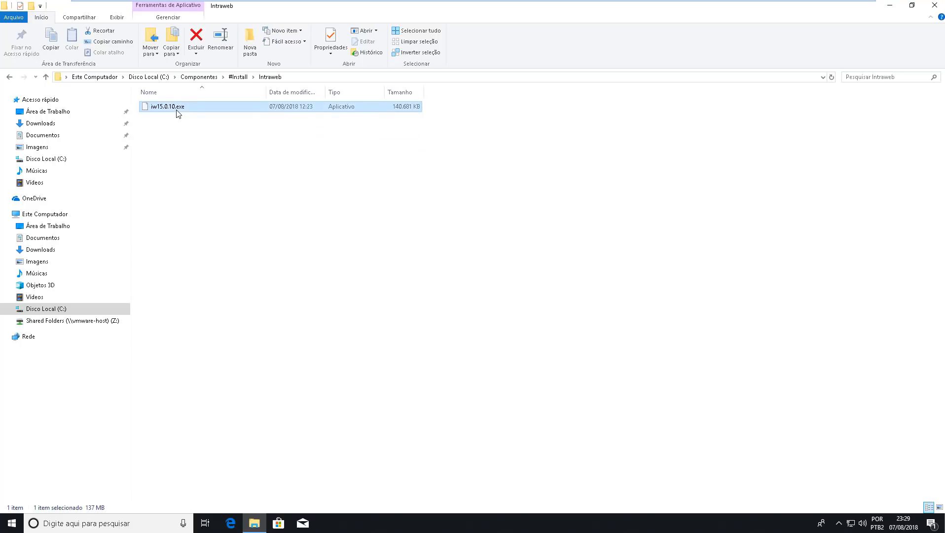
pyautogui.doubleClick(178, 113)
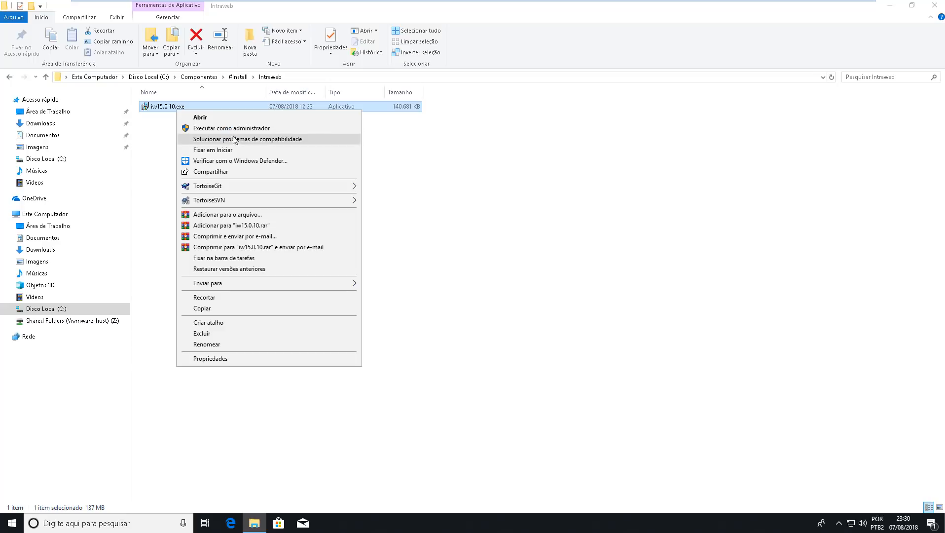
pyautogui.click(237, 130)
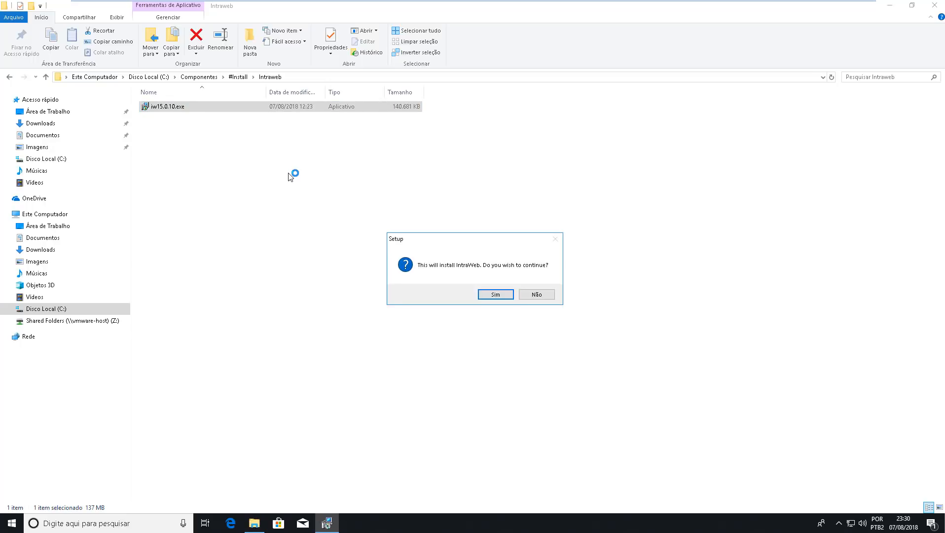
pyautogui.click(496, 294)
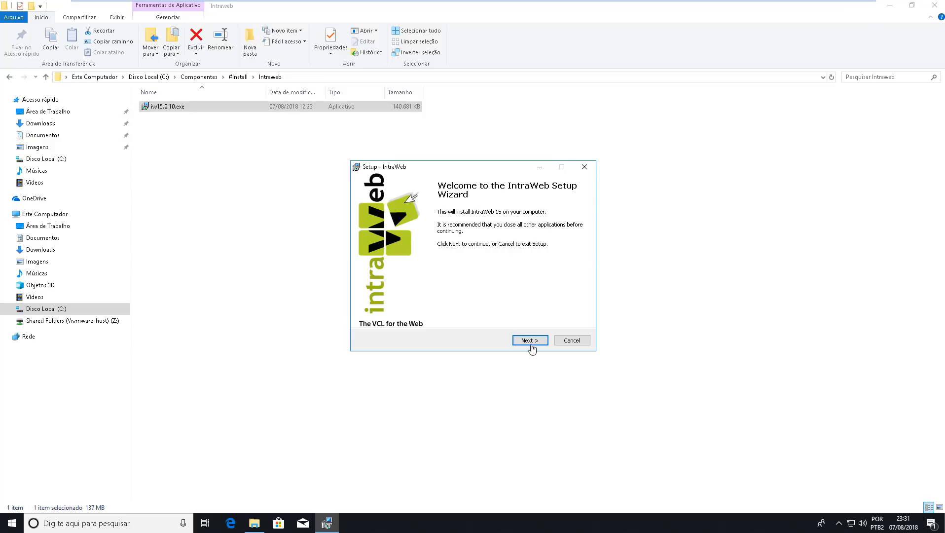
# Accept the IntraWeb license agreement and choose a full installation for RAD Studio 10.2 Tokyo with the IW Bootstrap Library
pyautogui.click(536, 346)
pyautogui.click(410, 312)
pyautogui.click(525, 345)
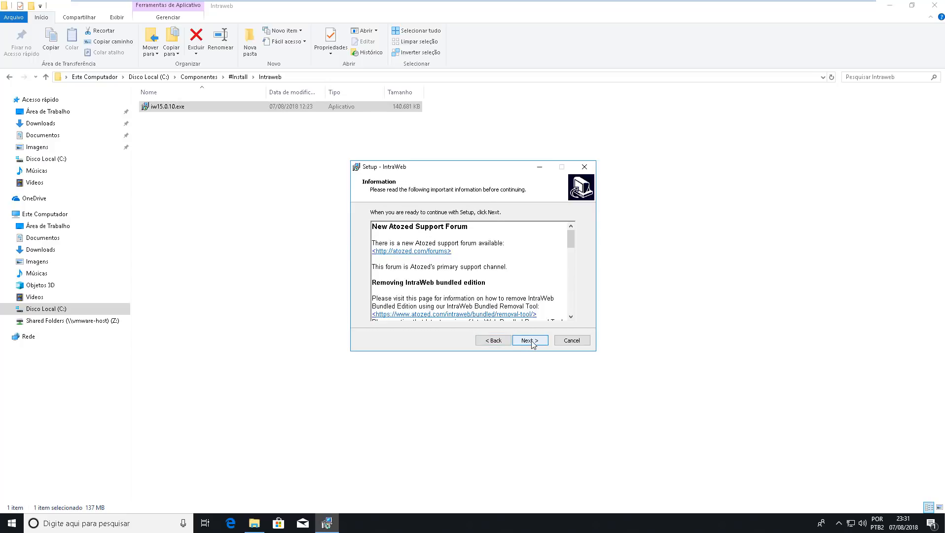
pyautogui.click(531, 343)
pyautogui.click(530, 342)
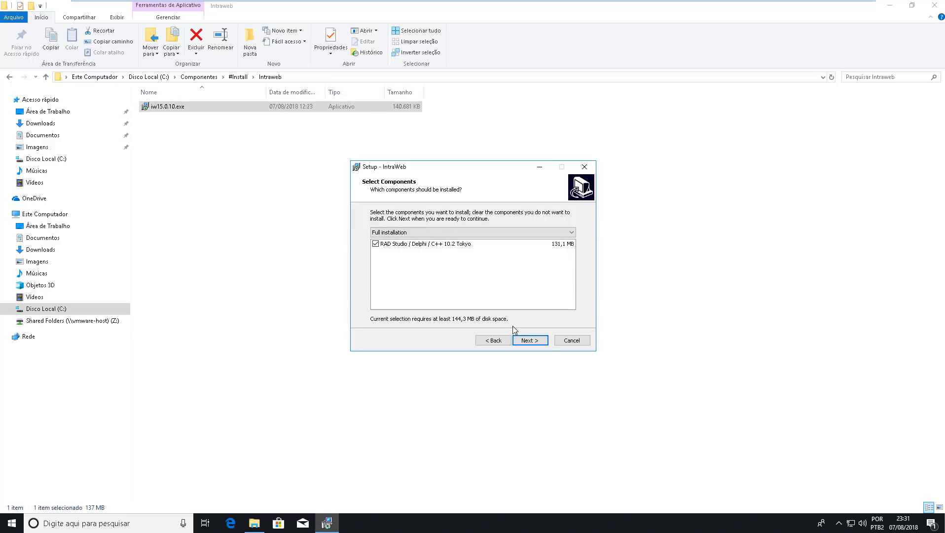
pyautogui.click(542, 341)
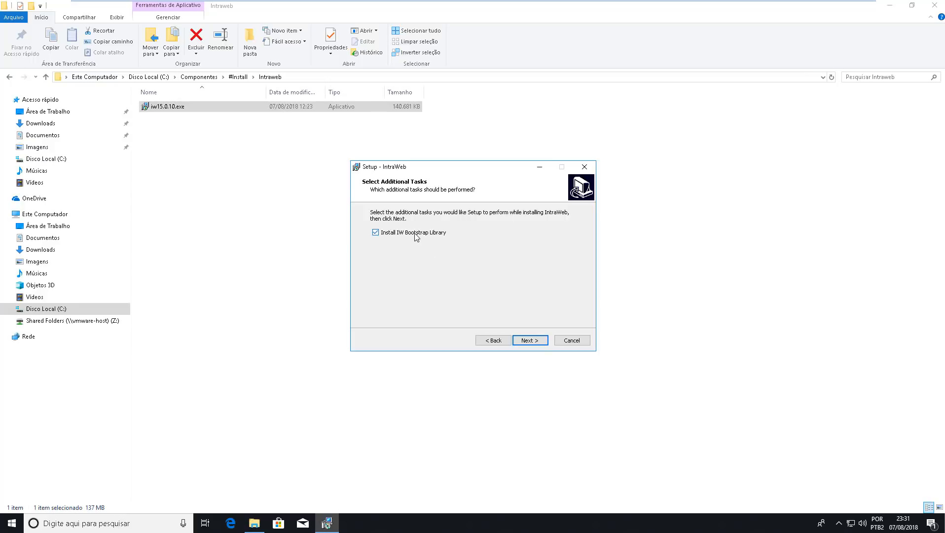
pyautogui.click(538, 348)
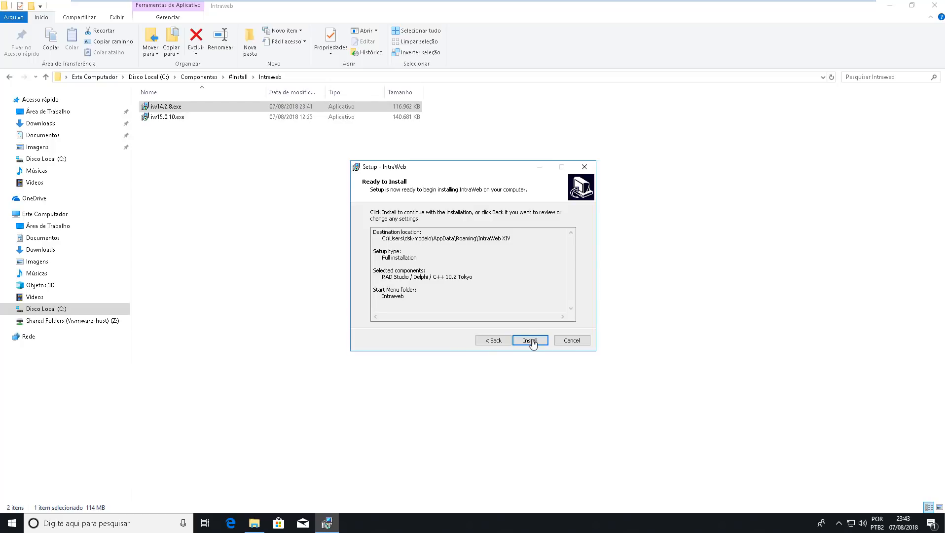
# Install IntraWeb in the IntraWeb XIV folder and finish setup with the bundled removal tool and license registration unchecked
pyautogui.click(531, 340)
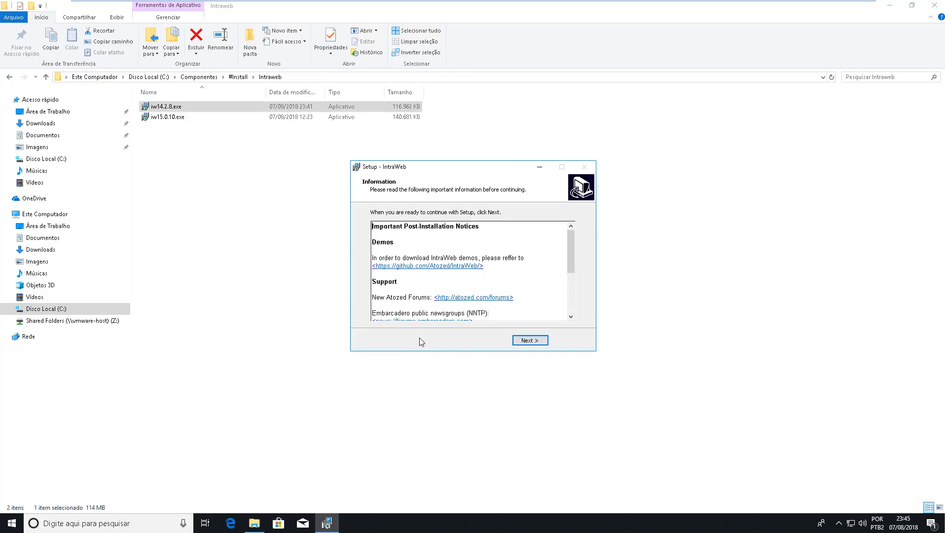
pyautogui.click(532, 341)
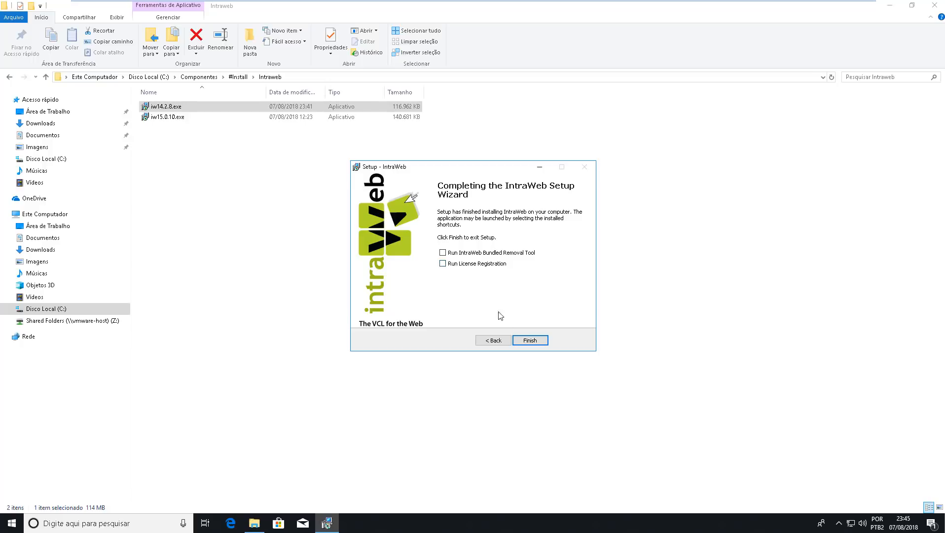
pyautogui.click(541, 341)
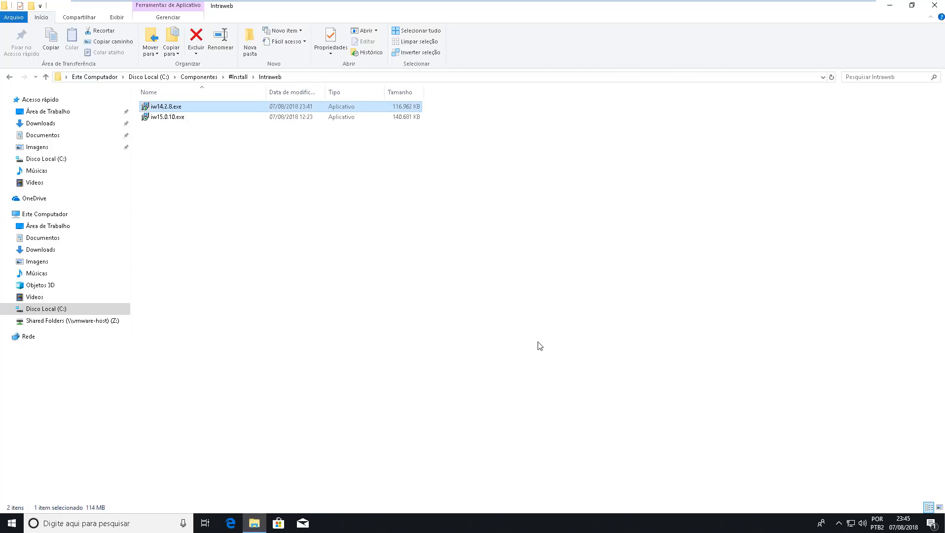
# Open the TMS folder inside #Install and delete the four TMS ZIP archives, keeping the extracted folders
pyautogui.click(563, 248)
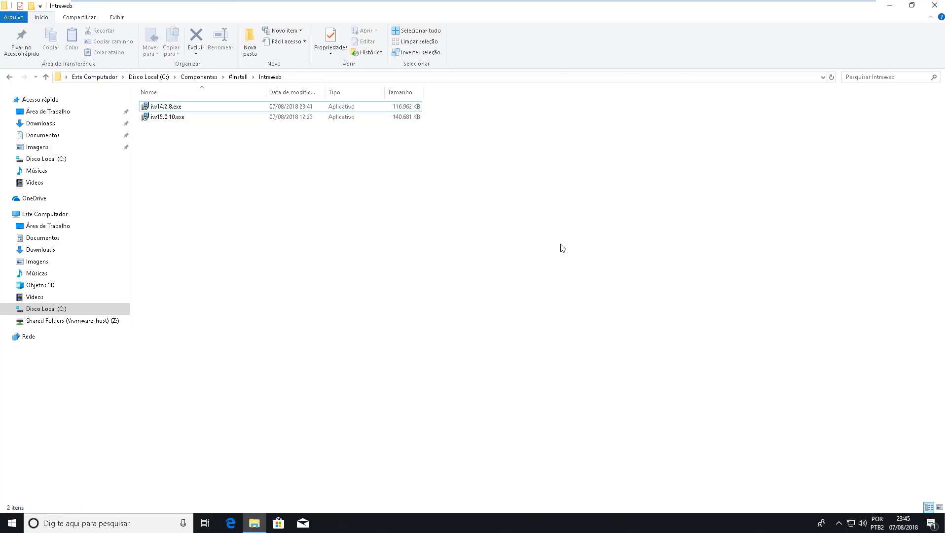
pyautogui.press('BackSpace')
pyautogui.click(563, 248)
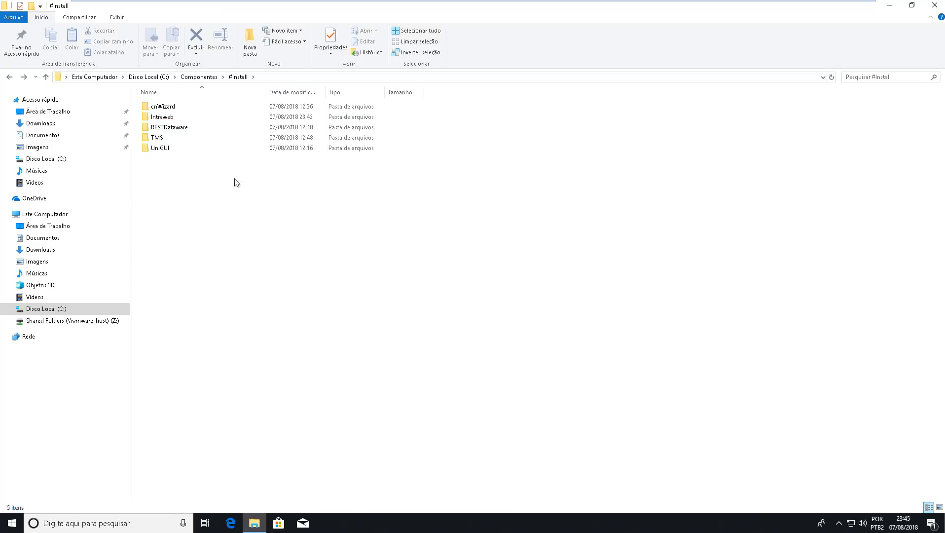
pyautogui.doubleClick(163, 140)
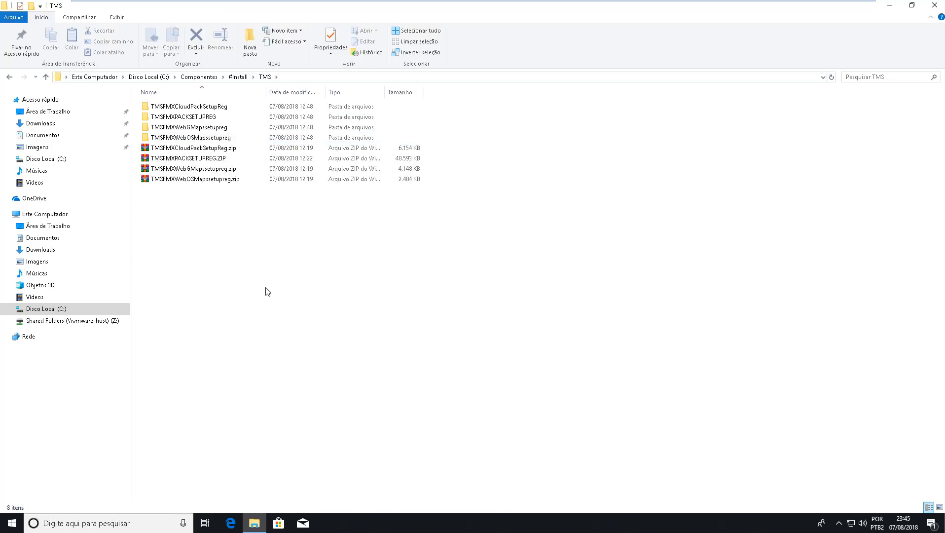
pyautogui.moveTo(232, 237); pyautogui.dragTo(168, 144)
pyautogui.press('Delete')
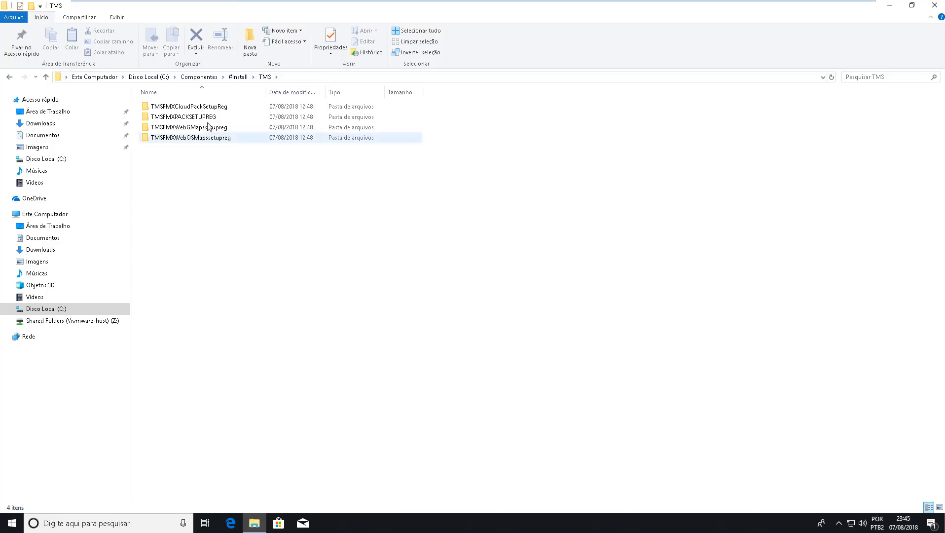
# Open the TMSFMXCloudPackSetupReg folder and run setup.exe as administrator
pyautogui.click(200, 107)
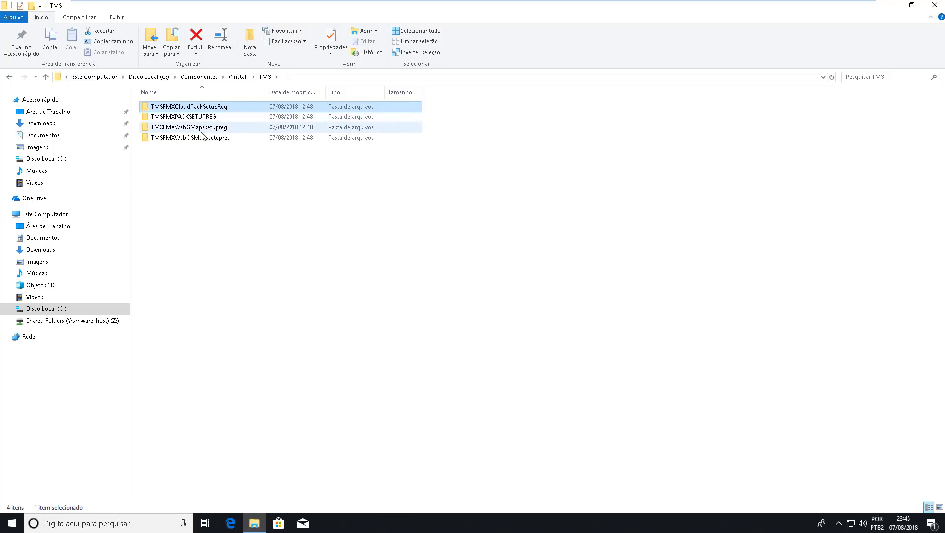
pyautogui.click(212, 185)
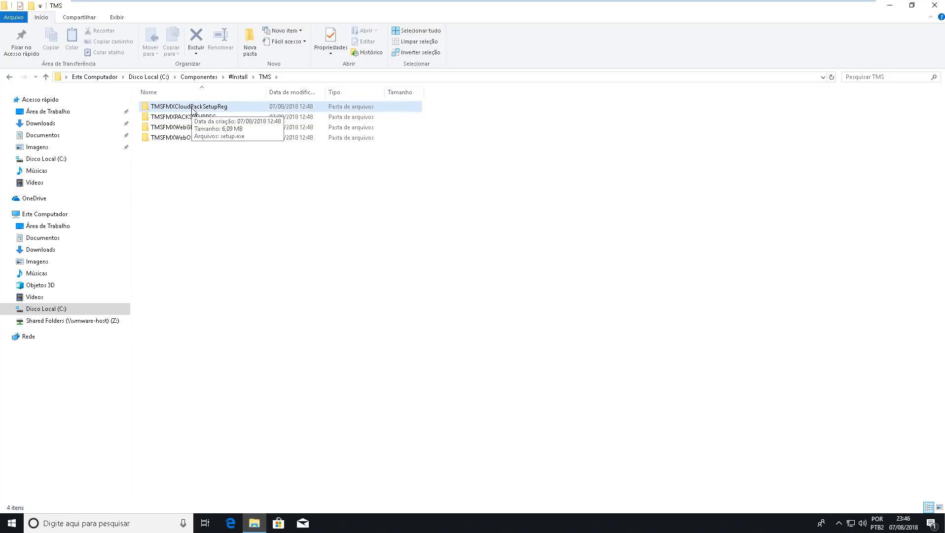
pyautogui.doubleClick(192, 107)
pyautogui.click(163, 107)
pyautogui.rightClick(162, 105)
pyautogui.click(196, 123)
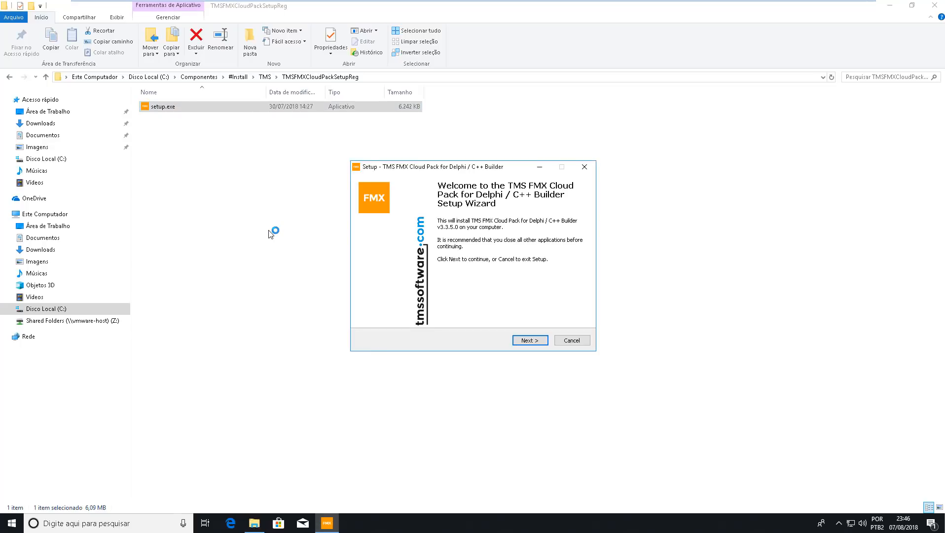
# Accept the TMS FMX Cloud Pack license agreement and submit the registration email and registration code
pyautogui.click(517, 346)
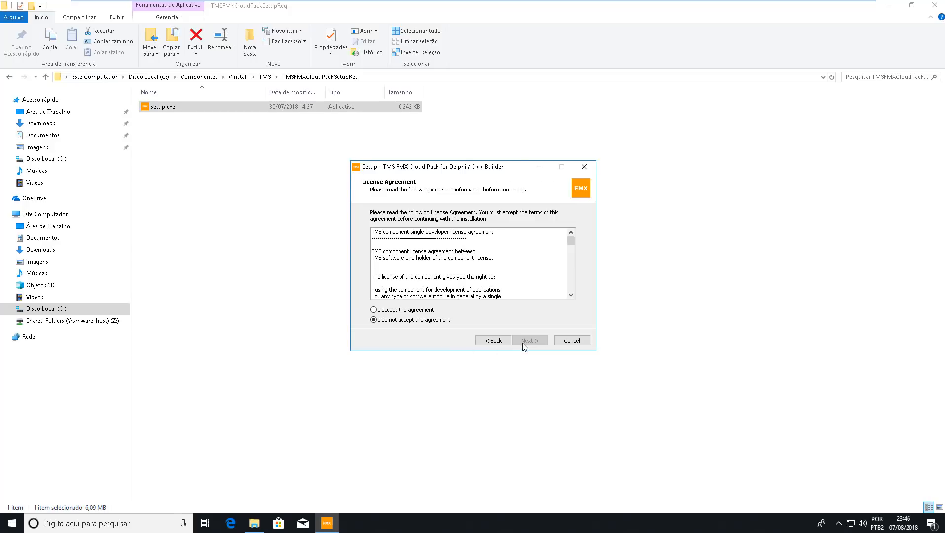
pyautogui.click(408, 310)
pyautogui.click(539, 344)
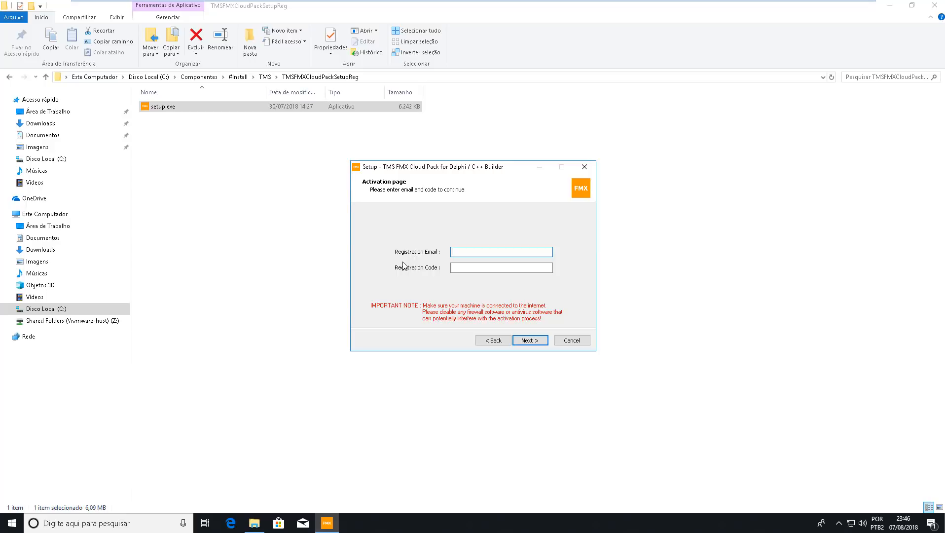
pyautogui.press('Return')
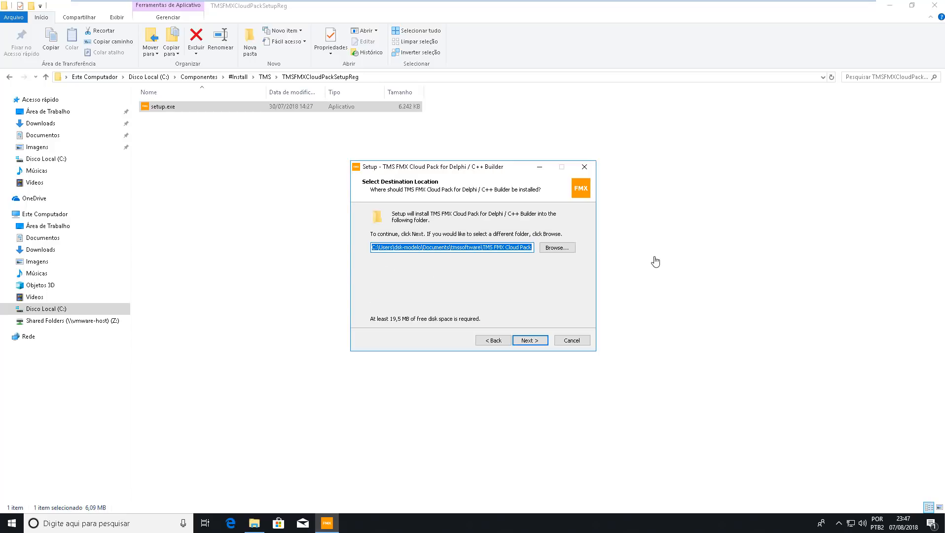
# Set the destination folder to C:\Componentes\TMS FMX Cloud Pack and continue the setup
pyautogui.click(510, 251)
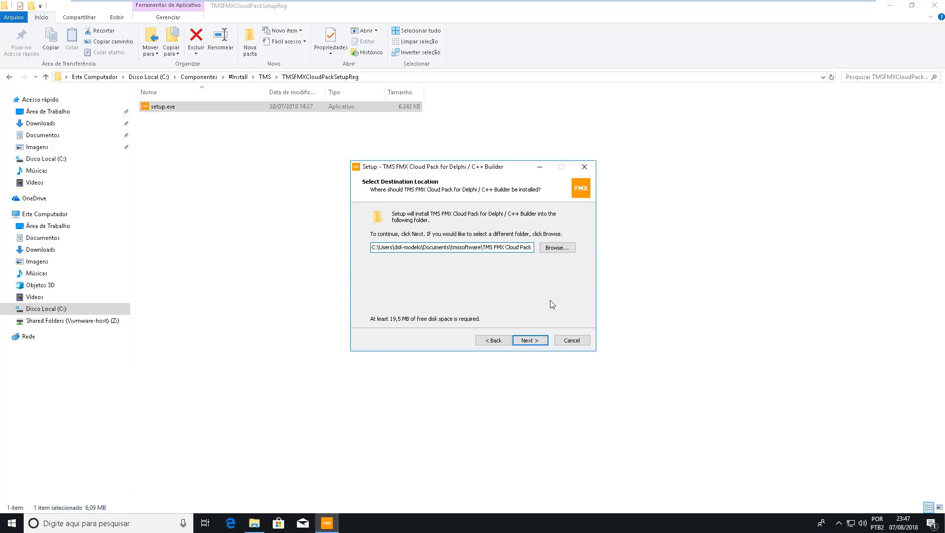
pyautogui.click(557, 247)
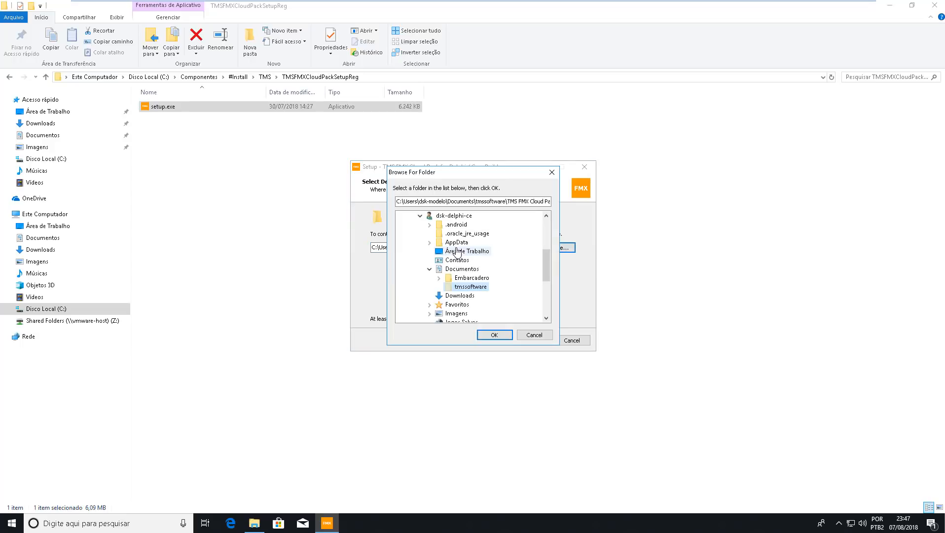
pyautogui.click(420, 216)
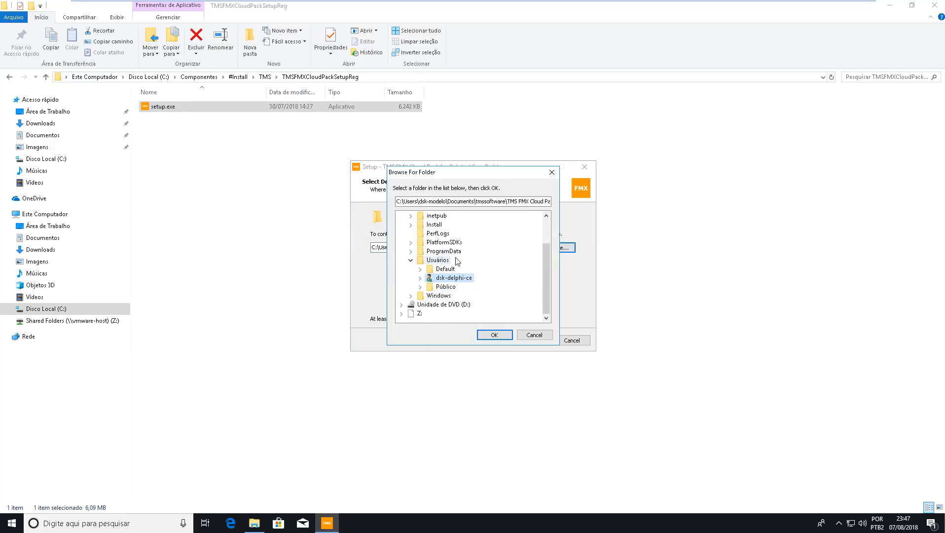
pyautogui.scroll(2, 446, 266)
pyautogui.click(446, 242)
pyautogui.click(411, 243)
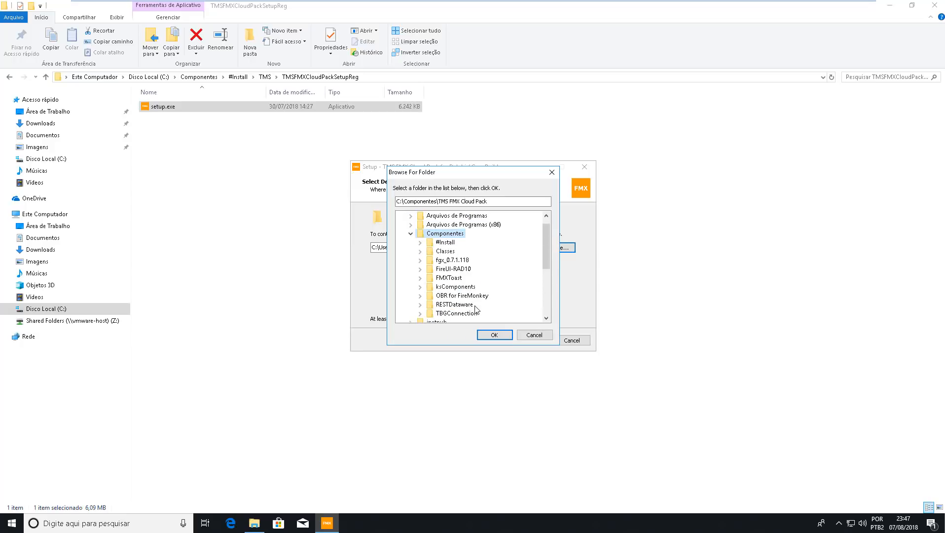
pyautogui.click(495, 336)
pyautogui.click(477, 249)
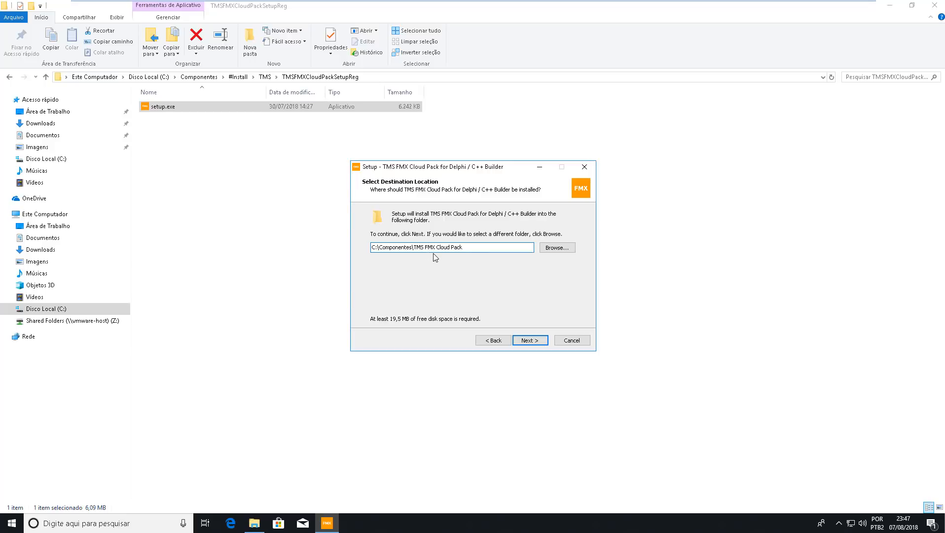
pyautogui.click(536, 338)
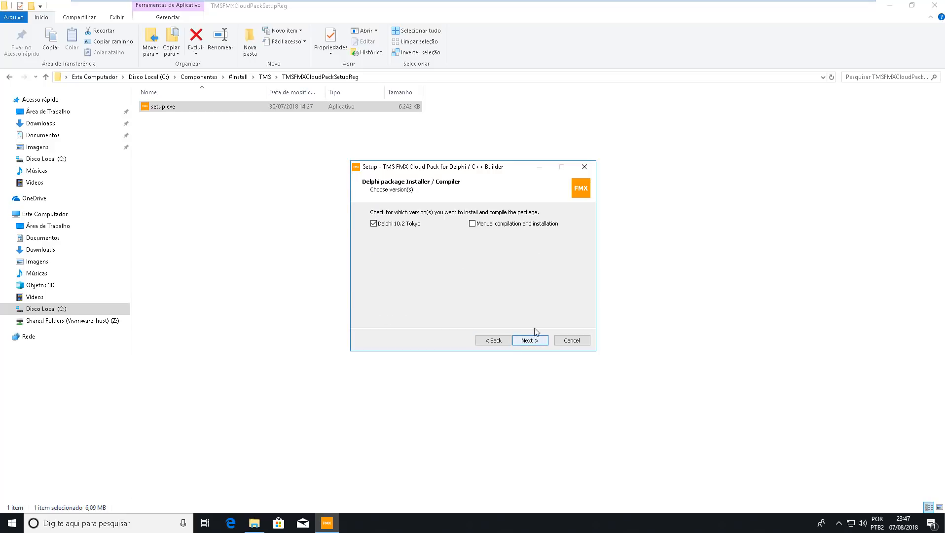
# Install TMS FMX Cloud Pack for Delphi 10.2 Tokyo with the TMS FMX Cloud Pack Start Menu folder and finish setup
pyautogui.click(533, 342)
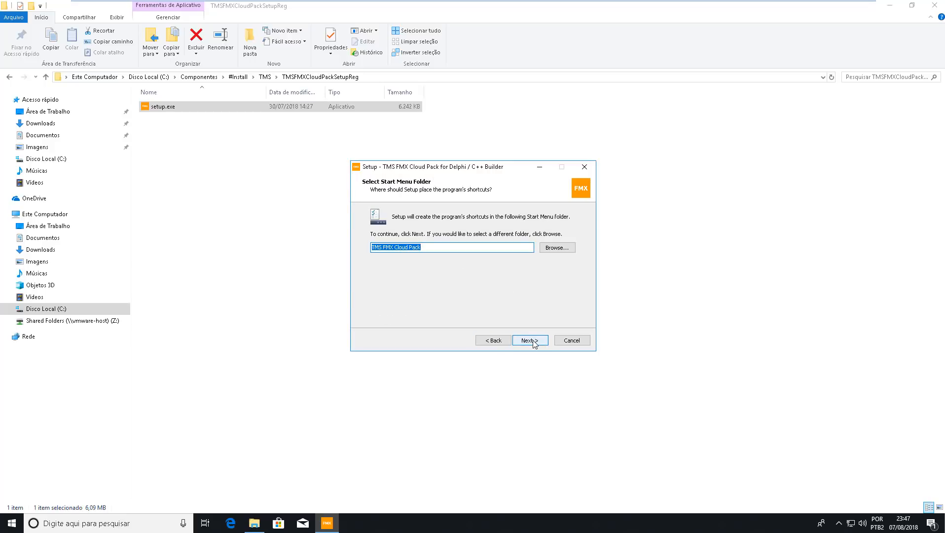
pyautogui.click(533, 341)
pyautogui.click(532, 341)
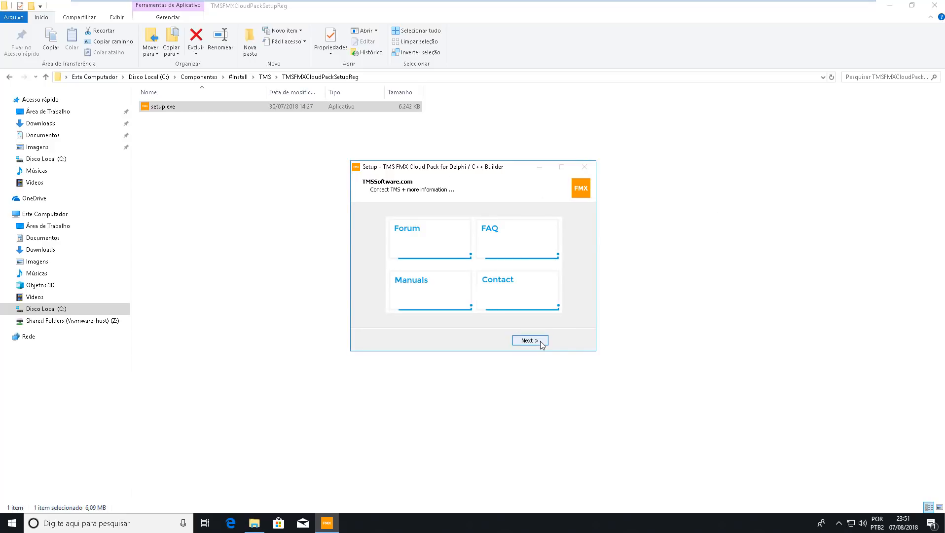
pyautogui.click(529, 340)
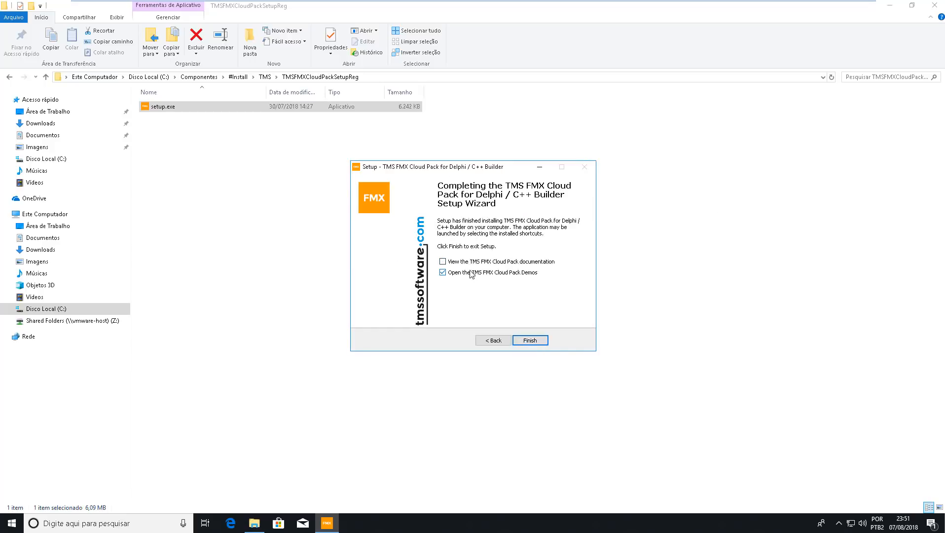
pyautogui.click(529, 341)
# Close the completed TMS FMX Cloud Pack setup and open C:\Componentes in a new File Explorer window
pyautogui.click(482, 314)
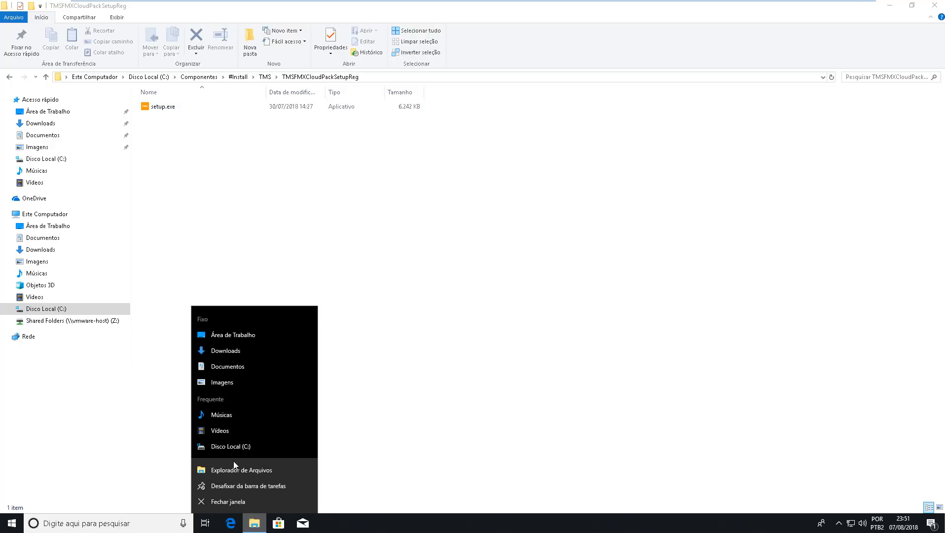
pyautogui.click(239, 472)
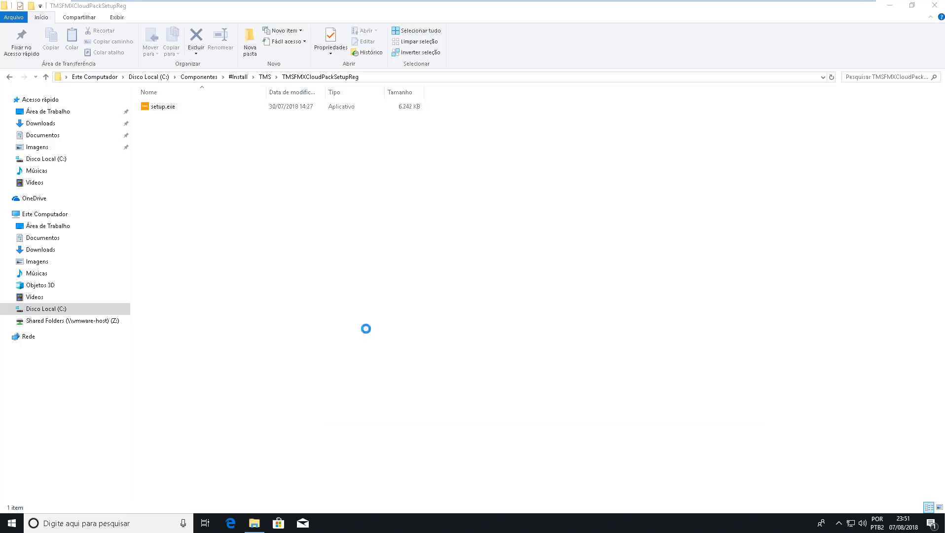
pyautogui.doubleClick(517, 127)
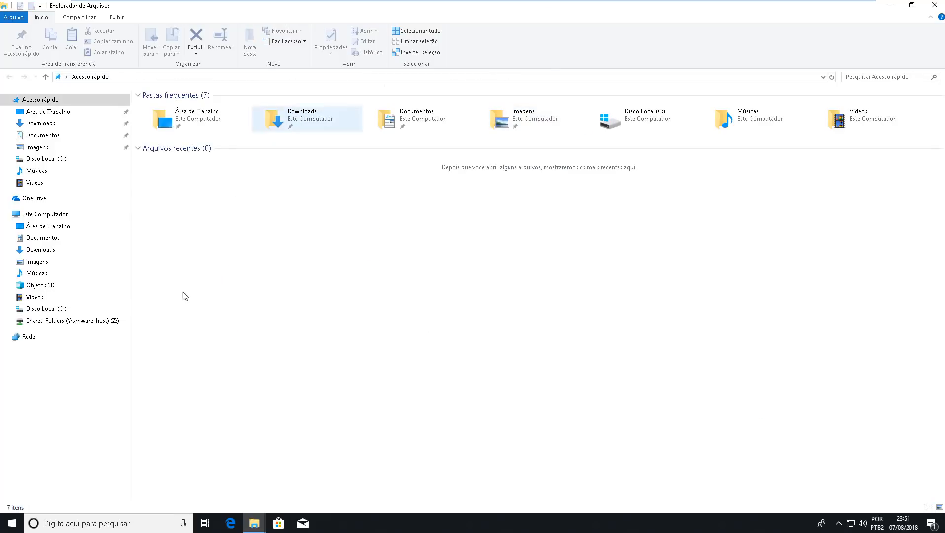
pyautogui.click(58, 309)
pyautogui.doubleClick(169, 129)
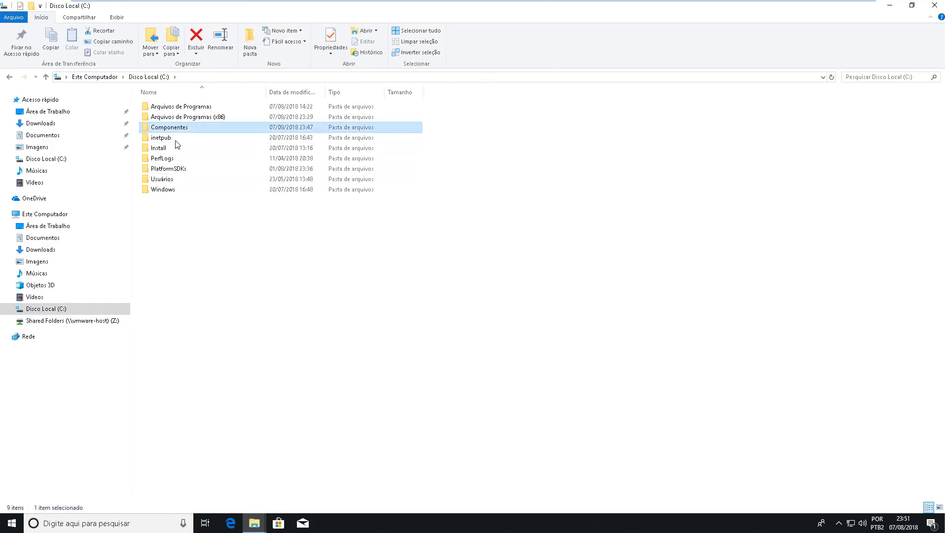
# Display the Componentes folder contents as a list and open the TMS FMX Cloud Pack folder
pyautogui.rightClick(437, 409)
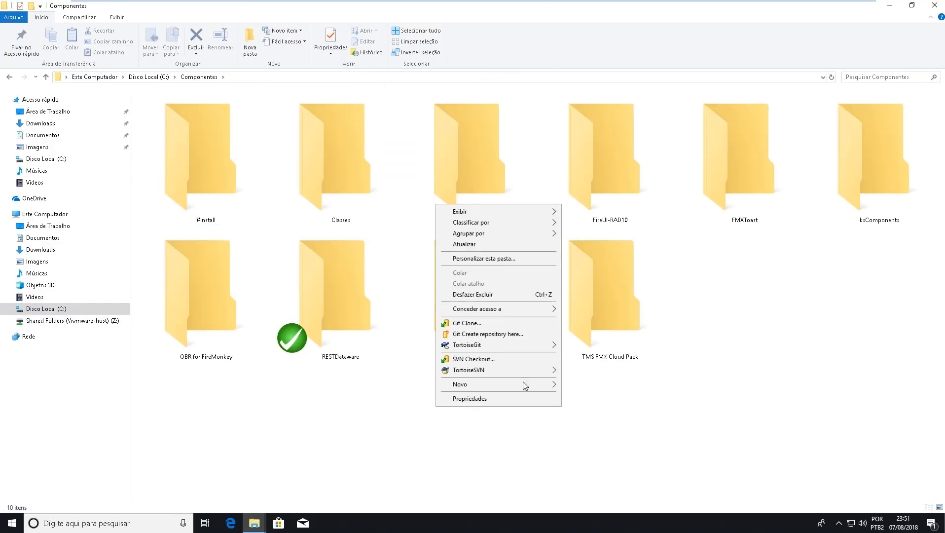
pyautogui.moveTo(472, 211)
pyautogui.click(605, 255)
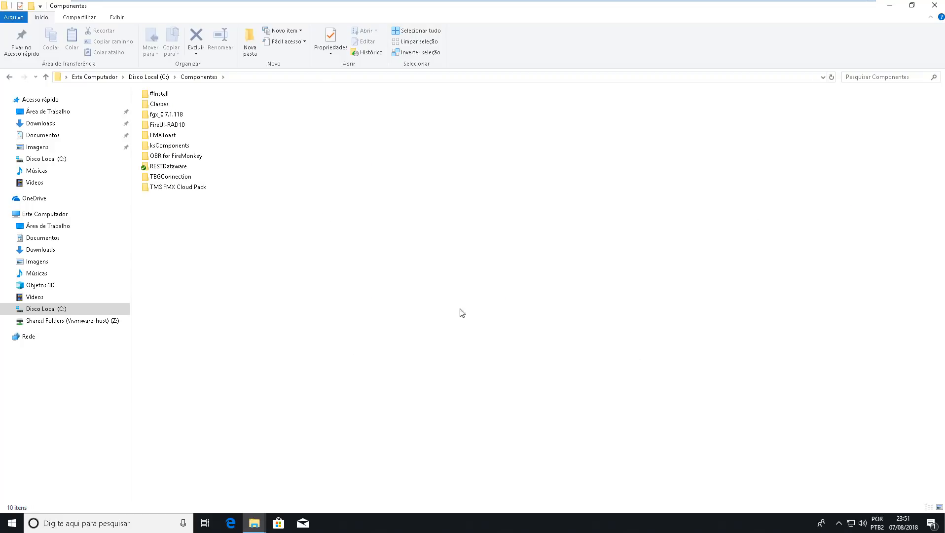
pyautogui.doubleClick(181, 188)
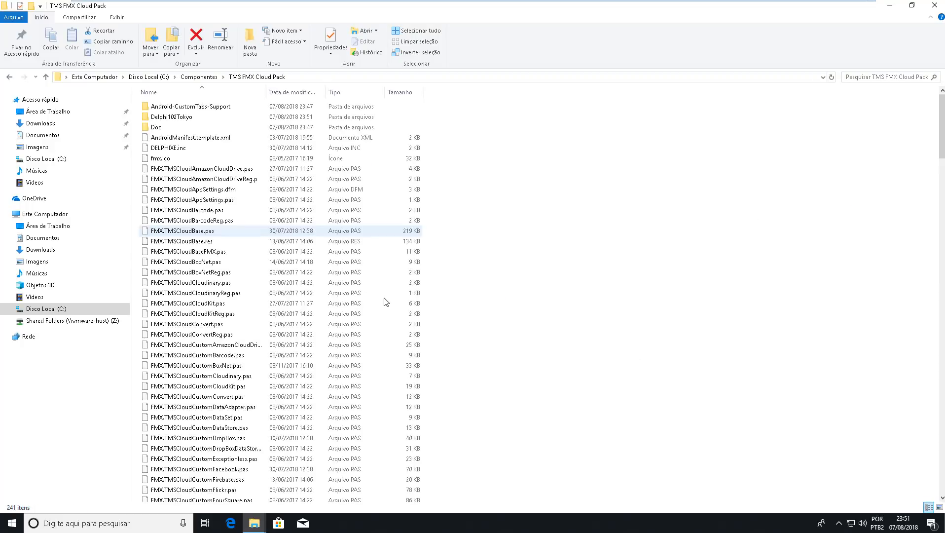
# Examine the installed source and package files in the TMS FMX Cloud Pack folder in detail view and minimize that window
pyautogui.scroll(-18, 583, 318)
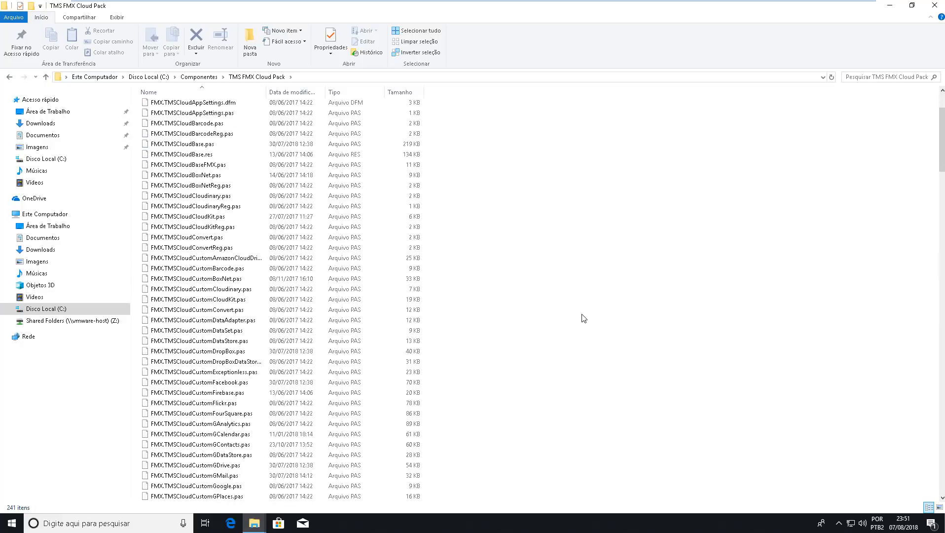
pyautogui.scroll(-20, 584, 318)
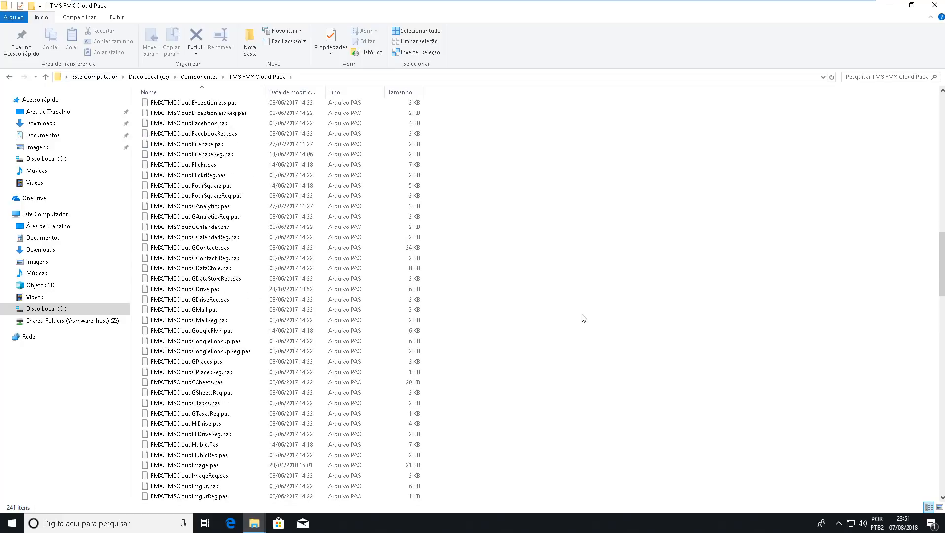
pyautogui.rightClick(541, 152)
pyautogui.moveTo(579, 159)
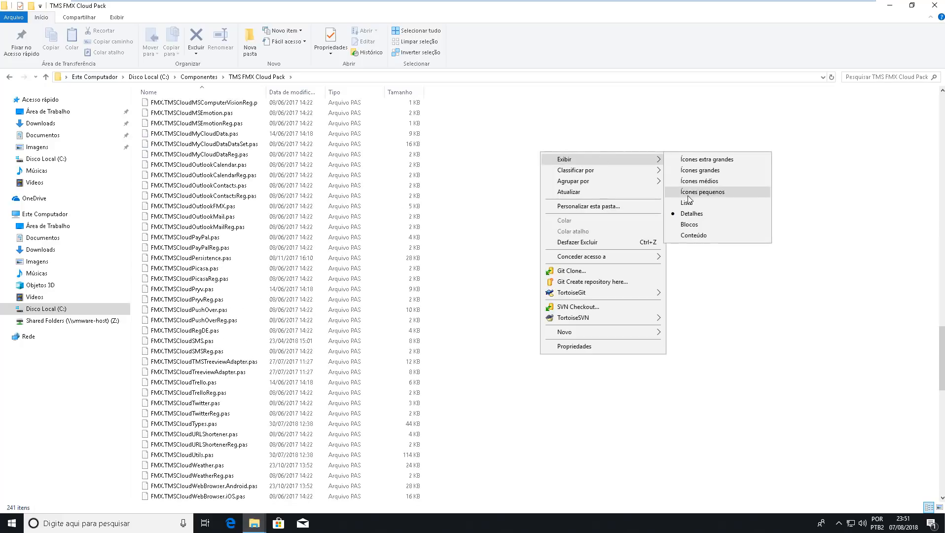
pyautogui.click(697, 217)
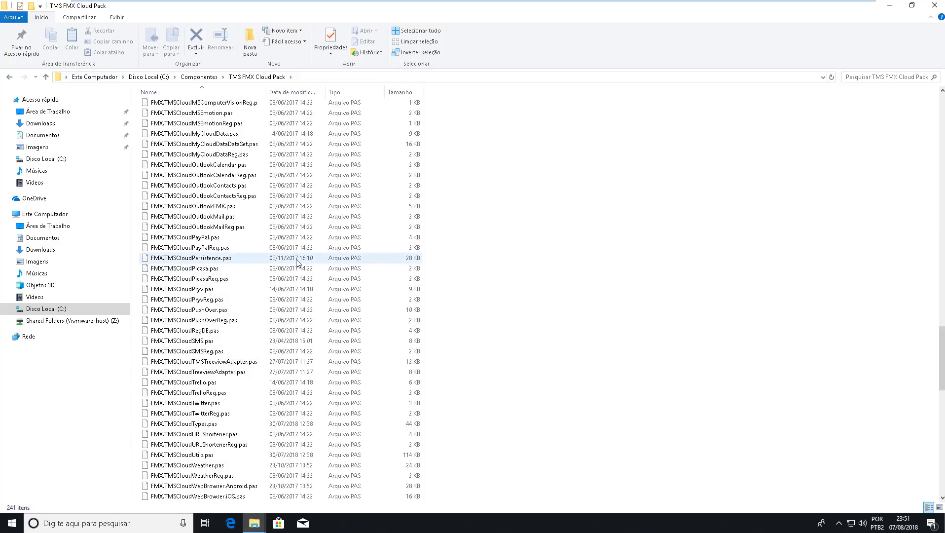
pyautogui.scroll(10, 298, 263)
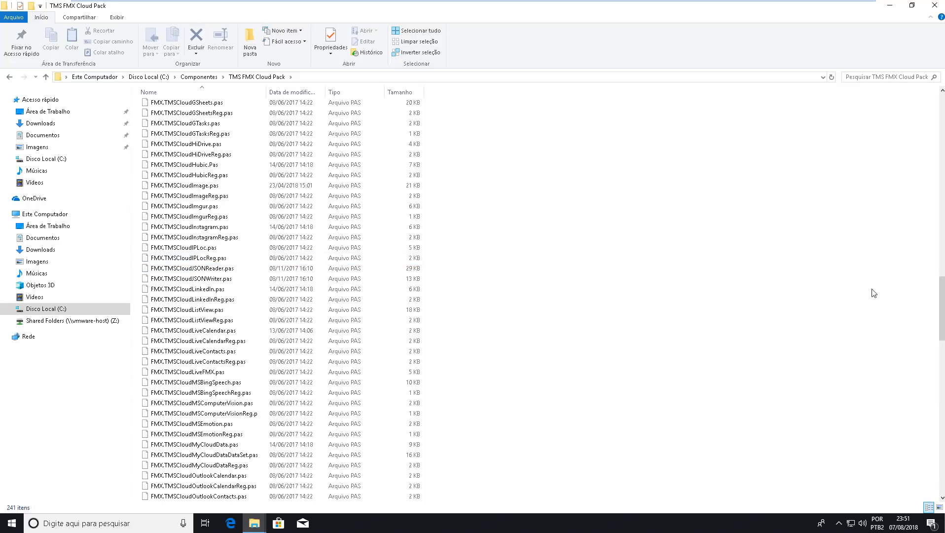
pyautogui.moveTo(942, 301); pyautogui.dragTo(943, 459)
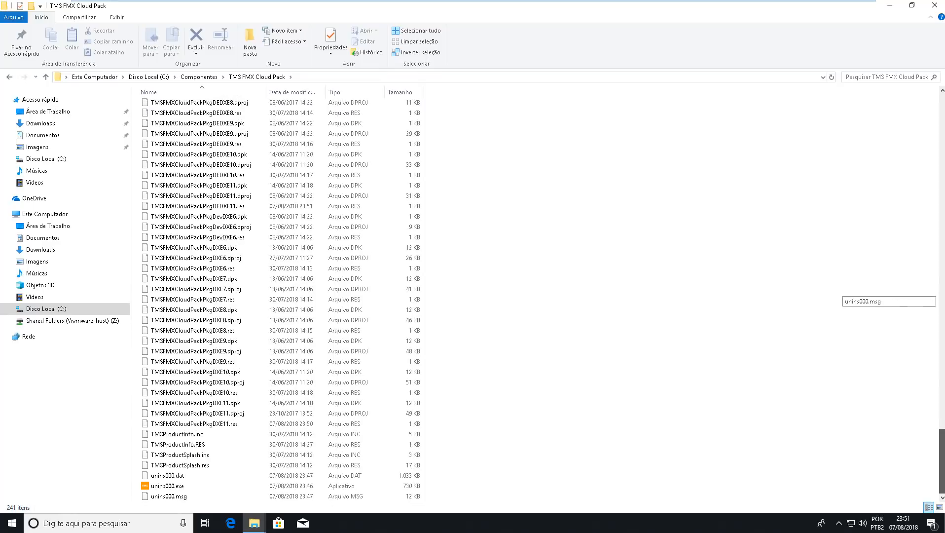
pyautogui.click(230, 311)
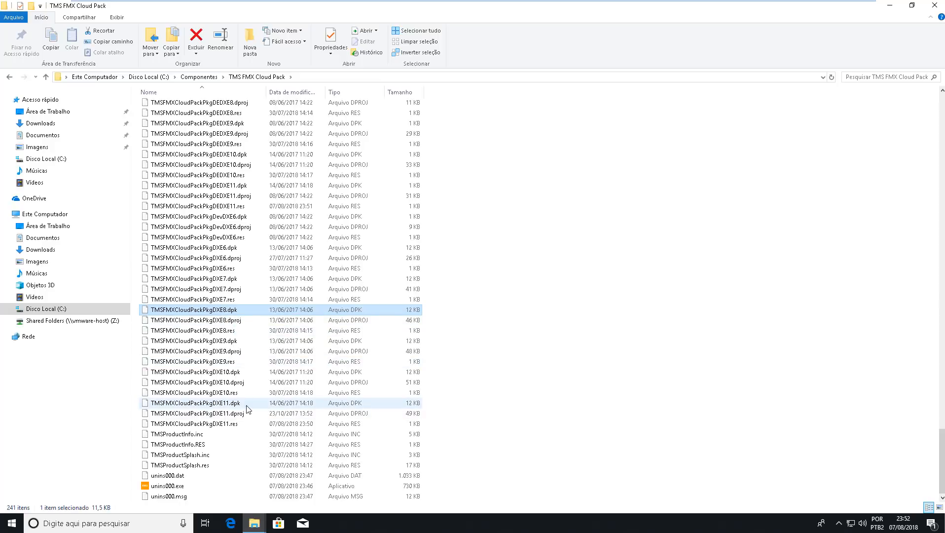
pyautogui.scroll(5, 234, 376)
pyautogui.scroll(2, 235, 376)
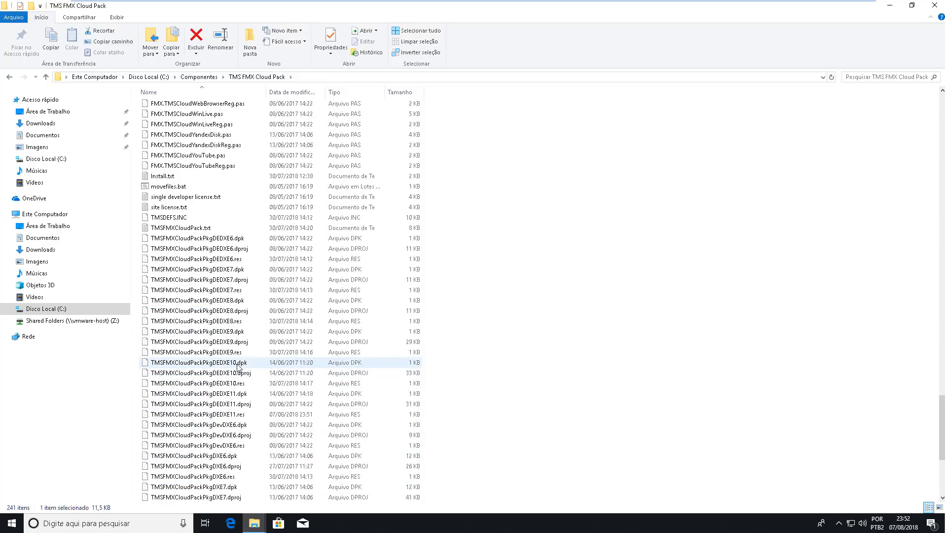
pyautogui.scroll(12, 236, 370)
pyautogui.scroll(-18, 238, 367)
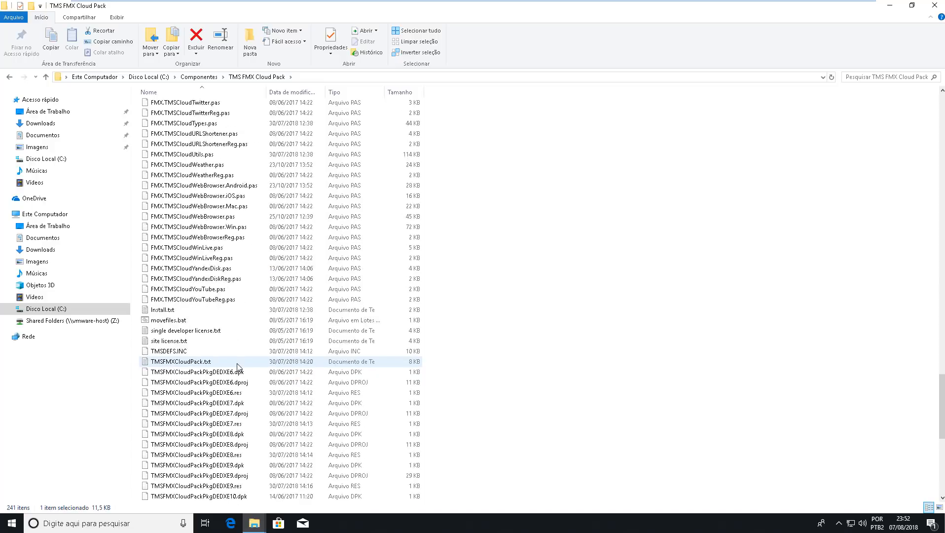
pyautogui.click(521, 321)
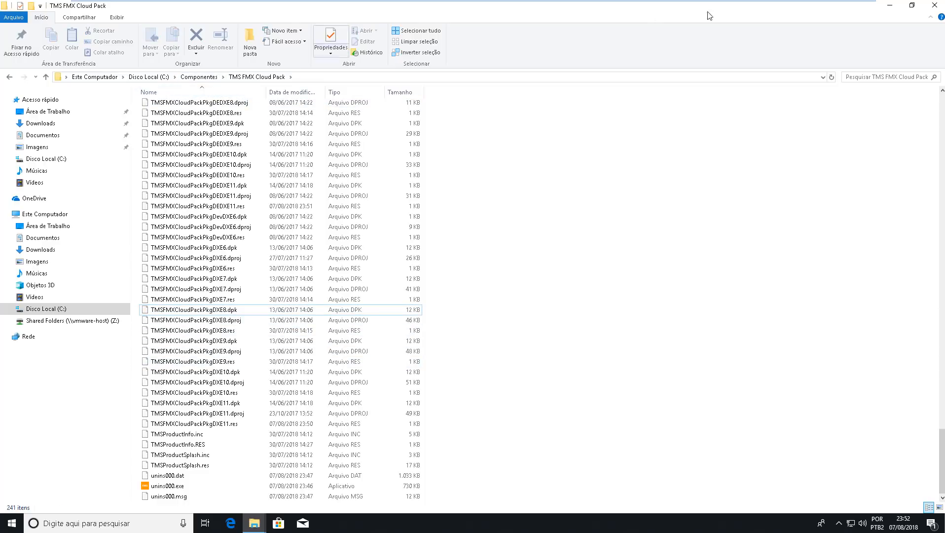
pyautogui.click(888, 9)
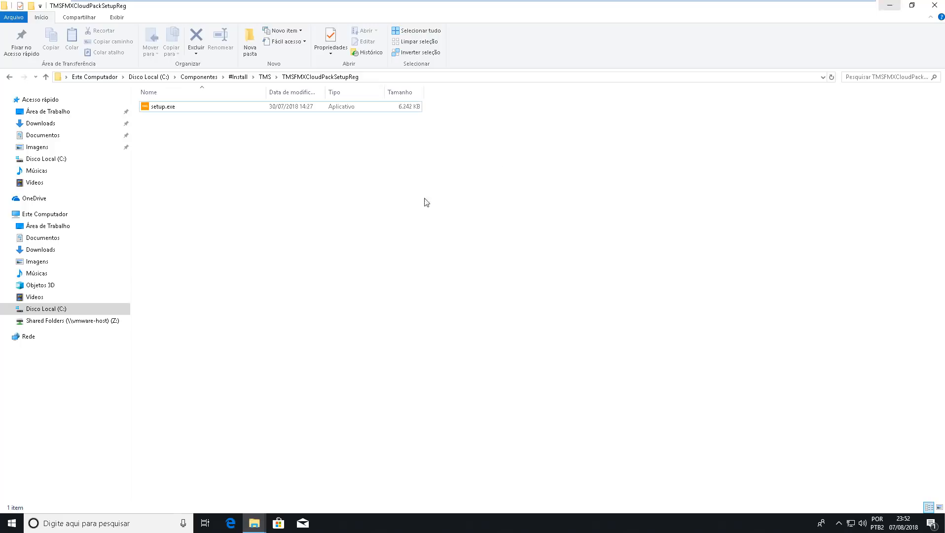
# Open the TMSFMXPACKSETUPREG folder inside TMS and run its setup.exe as administrator
pyautogui.click(265, 77)
pyautogui.doubleClick(183, 118)
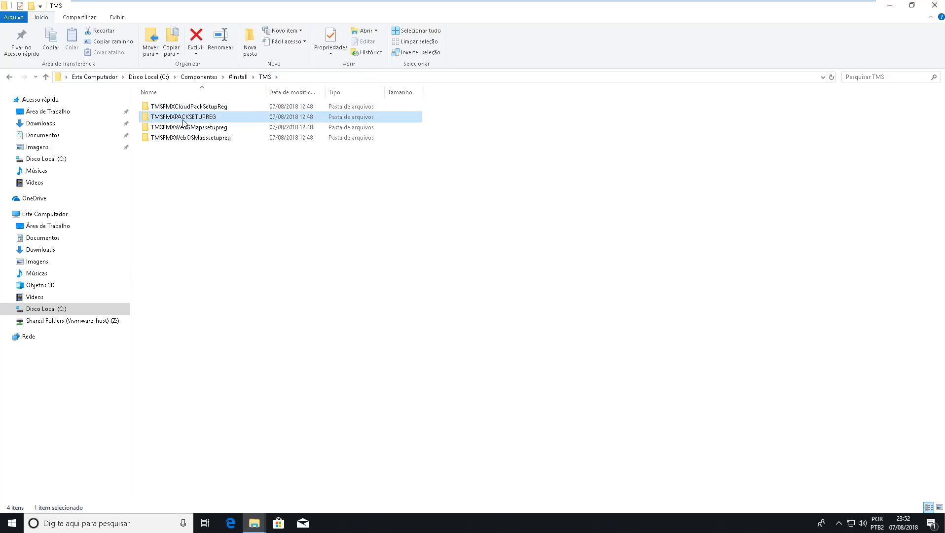
pyautogui.doubleClick(163, 107)
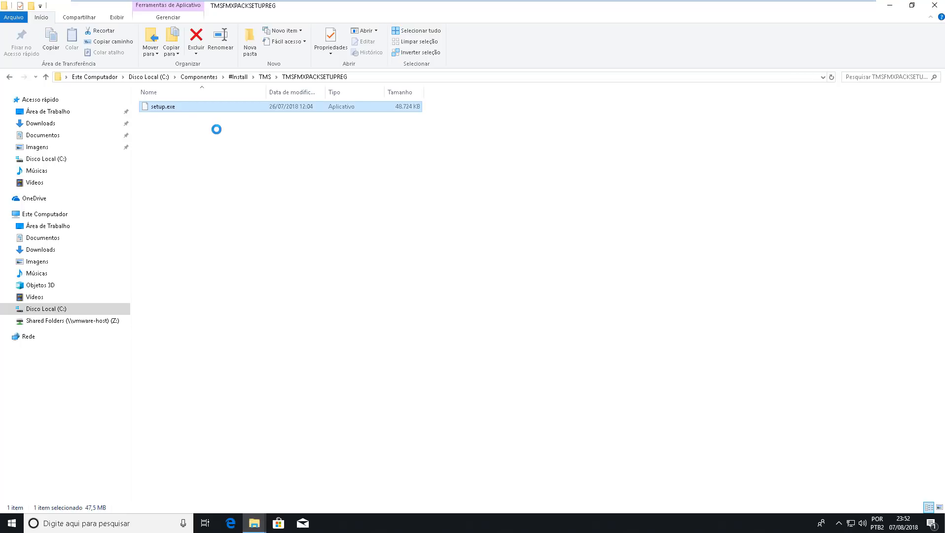
pyautogui.hotkey('shift', 'F10')
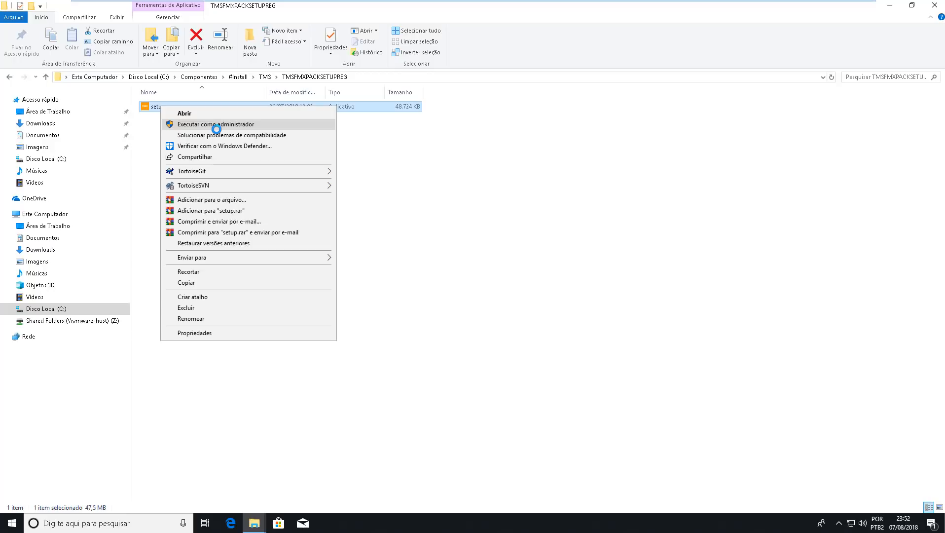
pyautogui.click(216, 126)
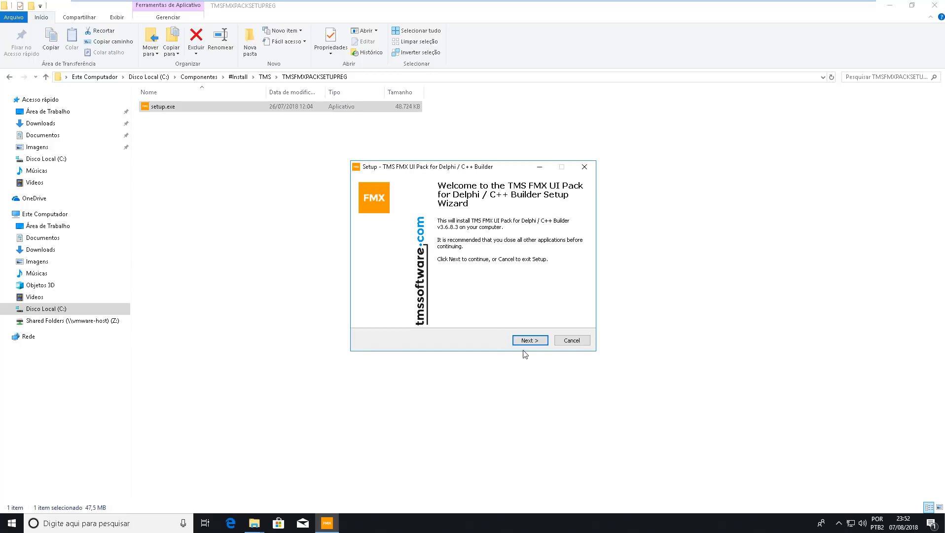
# Accept the TMS FMX UI Pack license agreement and submit the registration email and registration code
pyautogui.click(540, 344)
pyautogui.click(414, 310)
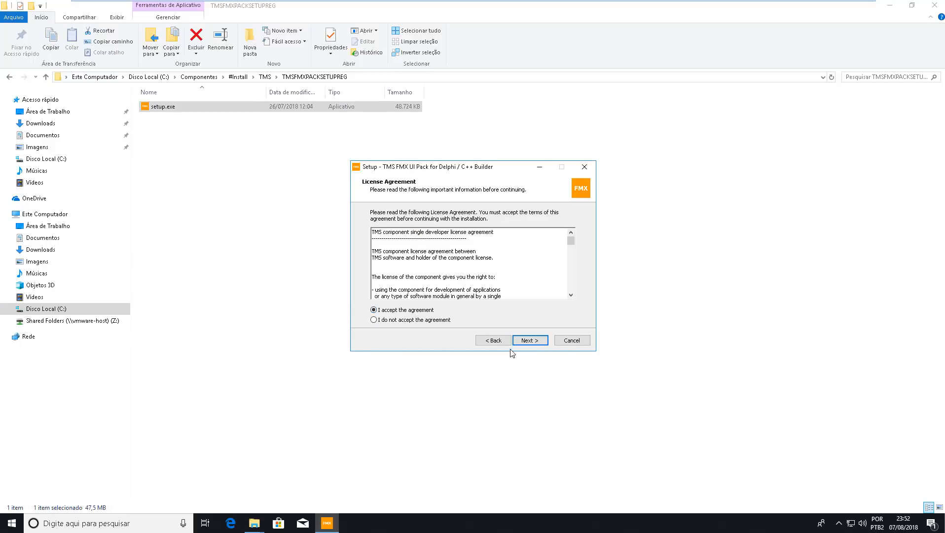
pyautogui.click(524, 345)
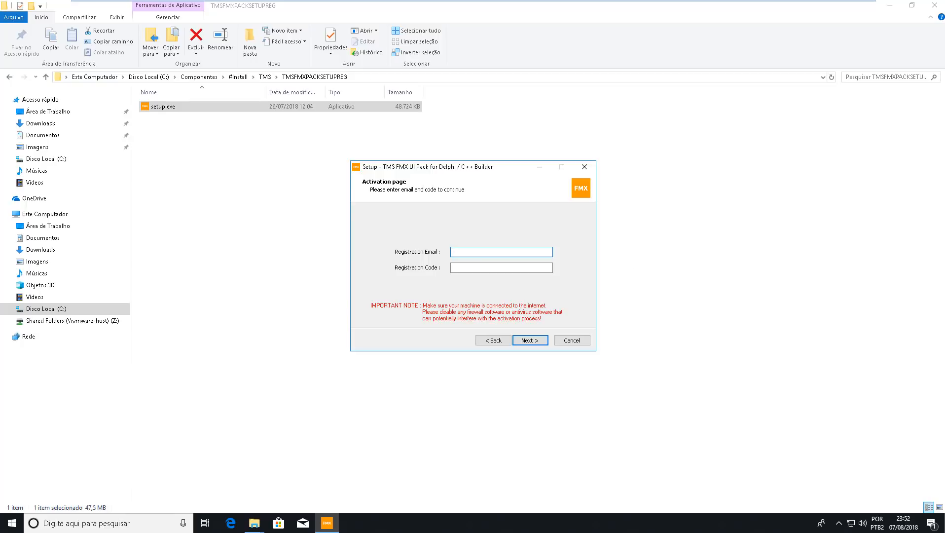
pyautogui.press('Return')
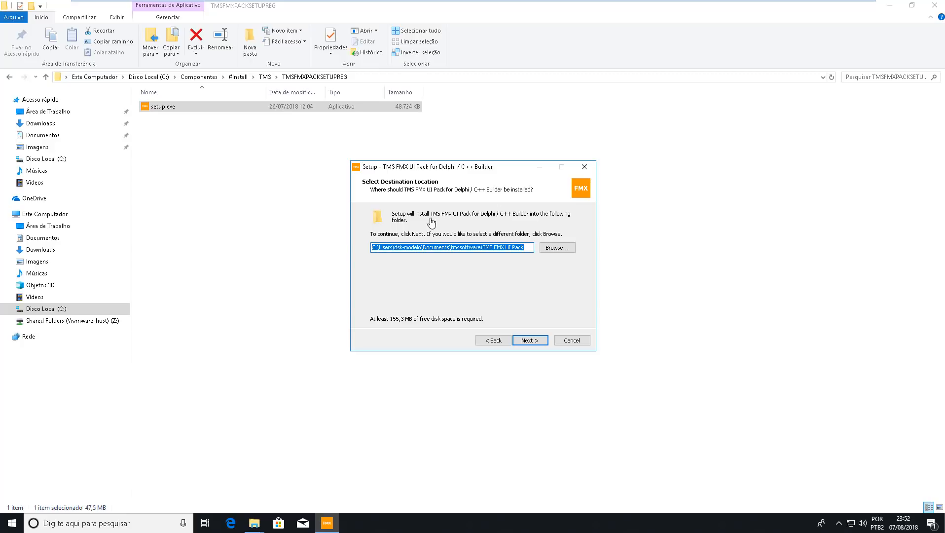
# Set the destination folder to C:\Componentes\TMS FMX UI Pack and continue the setup
pyautogui.click(556, 252)
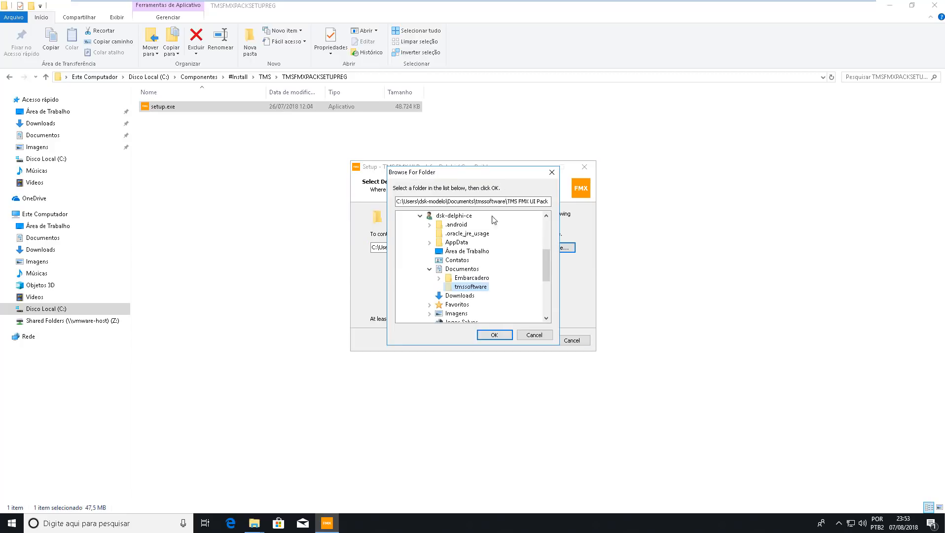
pyautogui.click(420, 225)
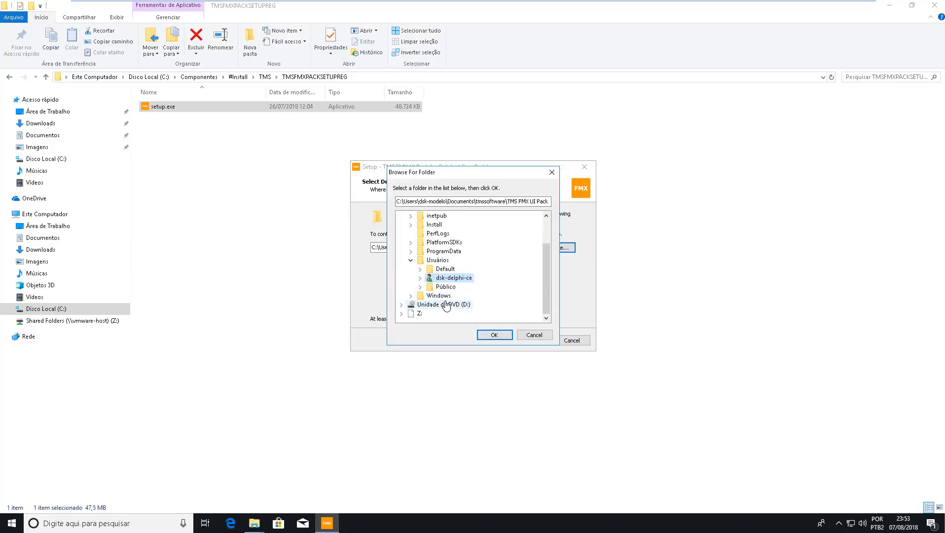
pyautogui.scroll(2, 447, 262)
pyautogui.click(453, 243)
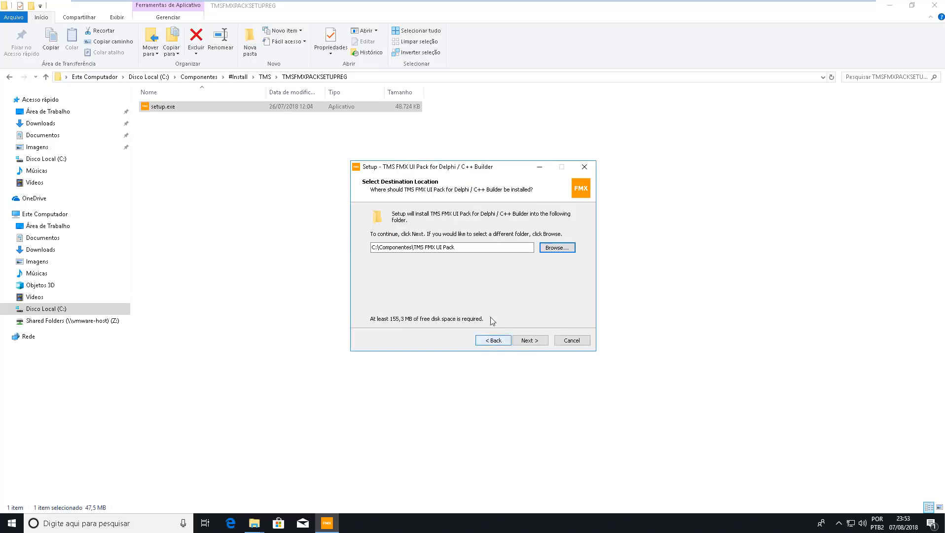
pyautogui.click(529, 341)
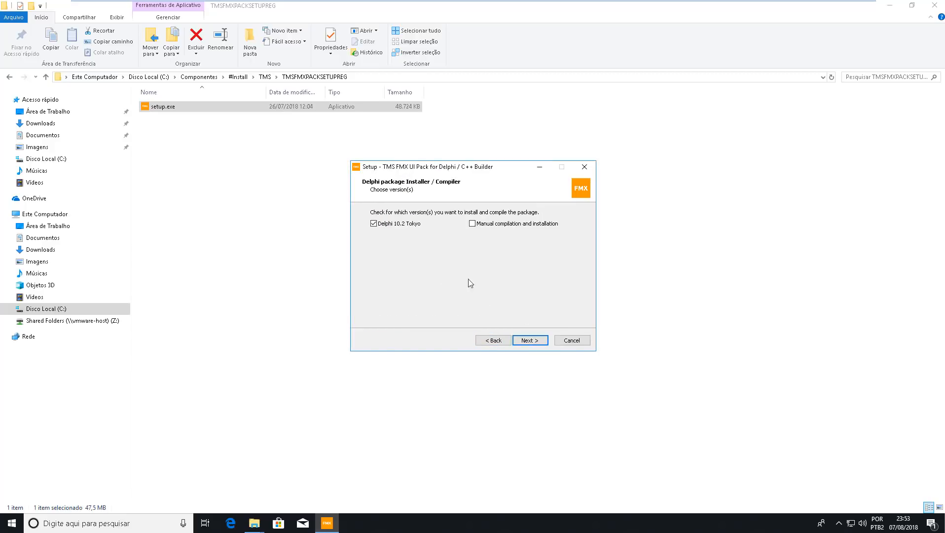
# Install TMS FMX UI Pack for Delphi 10.2 Tokyo and finish setup without opening the documentation or demos
pyautogui.click(530, 340)
pyautogui.click(526, 340)
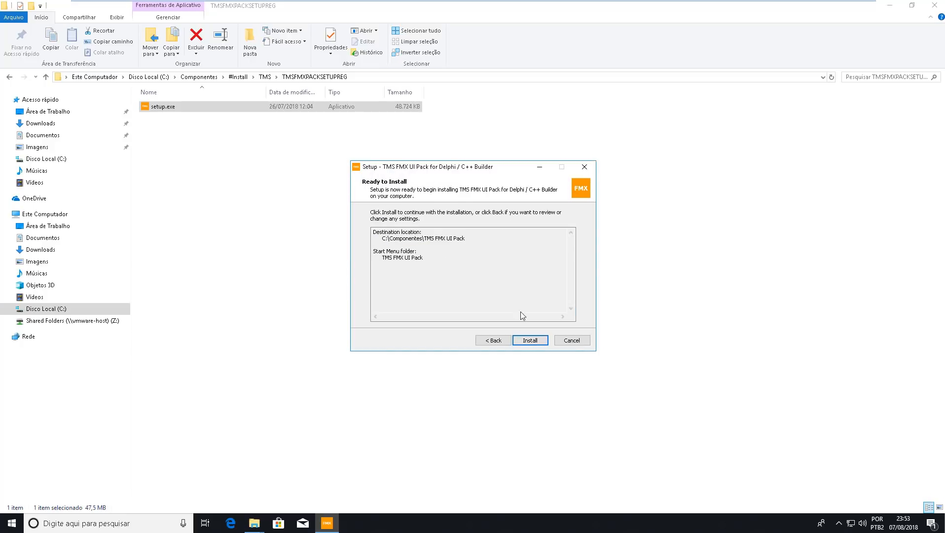
pyautogui.click(528, 341)
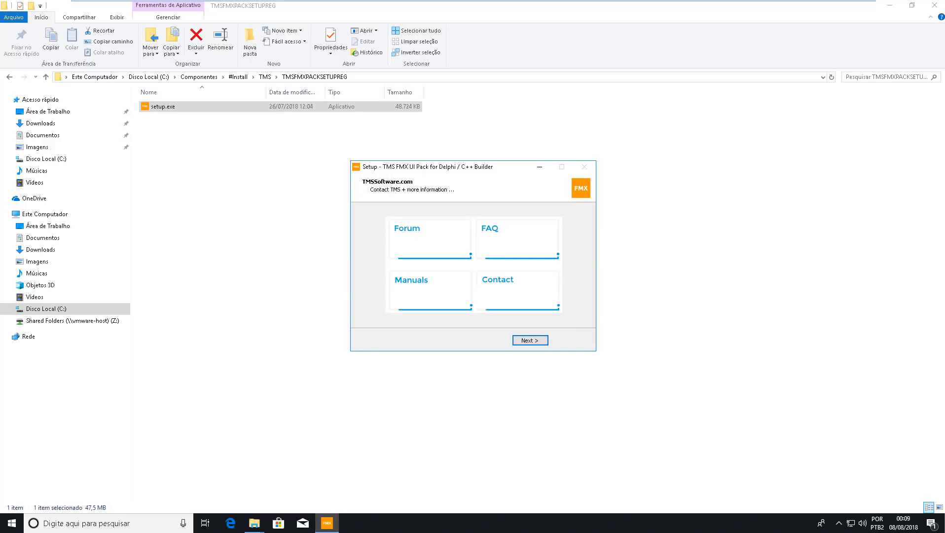
pyautogui.click(529, 340)
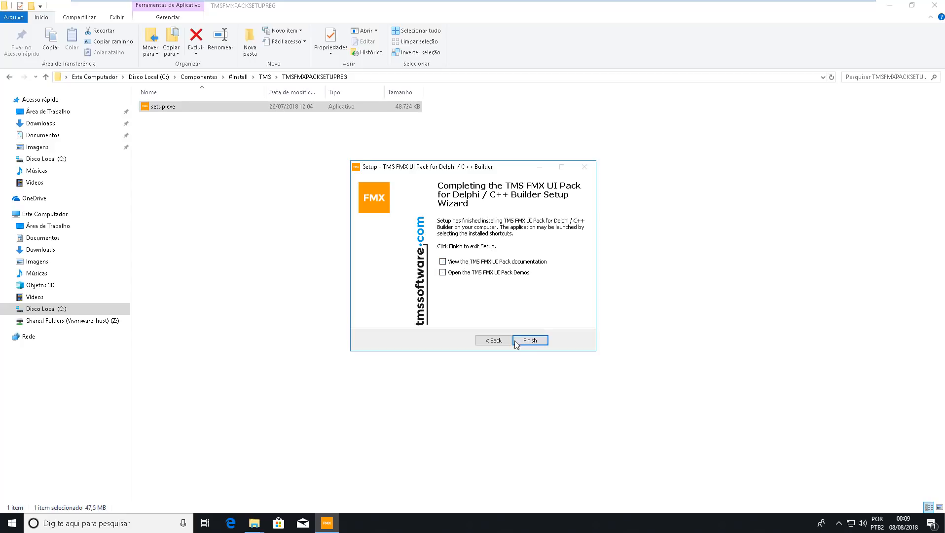
pyautogui.click(523, 343)
# Open the TMSFMXWebGMapssetupreg folder inside TMS and run its setup.exe as administrator
pyautogui.press('BackSpace')
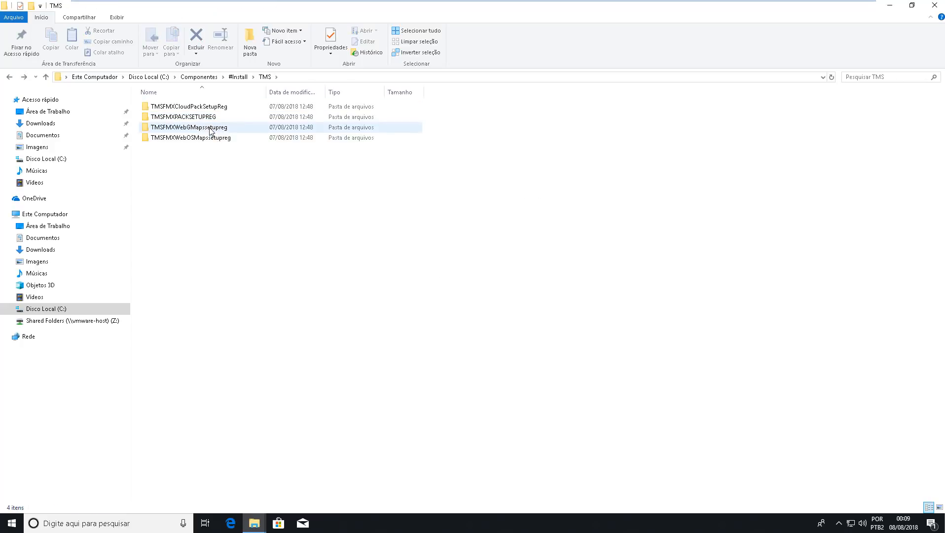
pyautogui.doubleClick(211, 129)
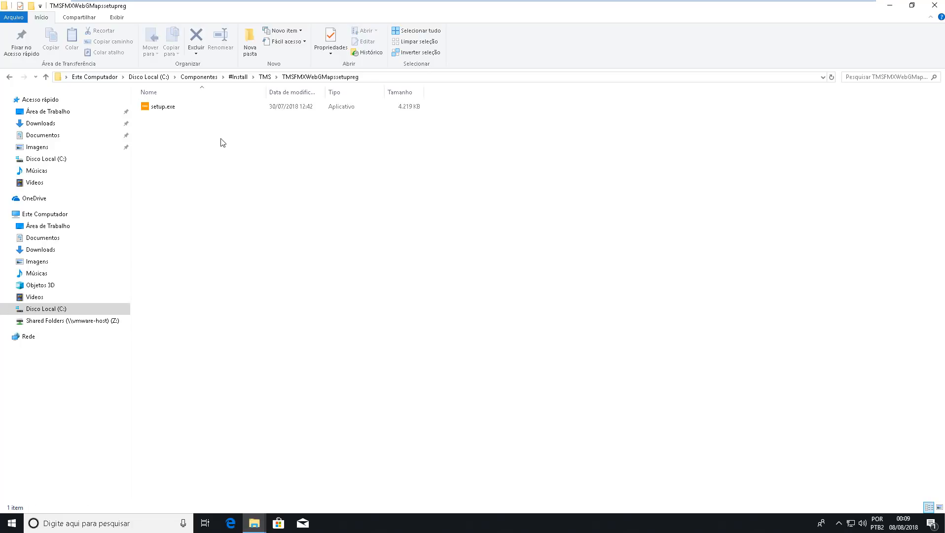
pyautogui.click(164, 113)
pyautogui.rightClick(155, 107)
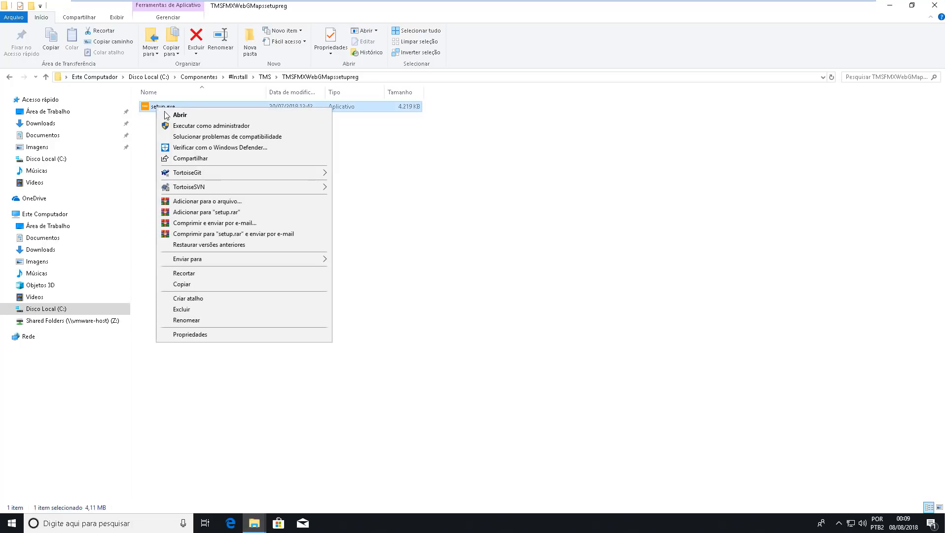
pyautogui.click(198, 126)
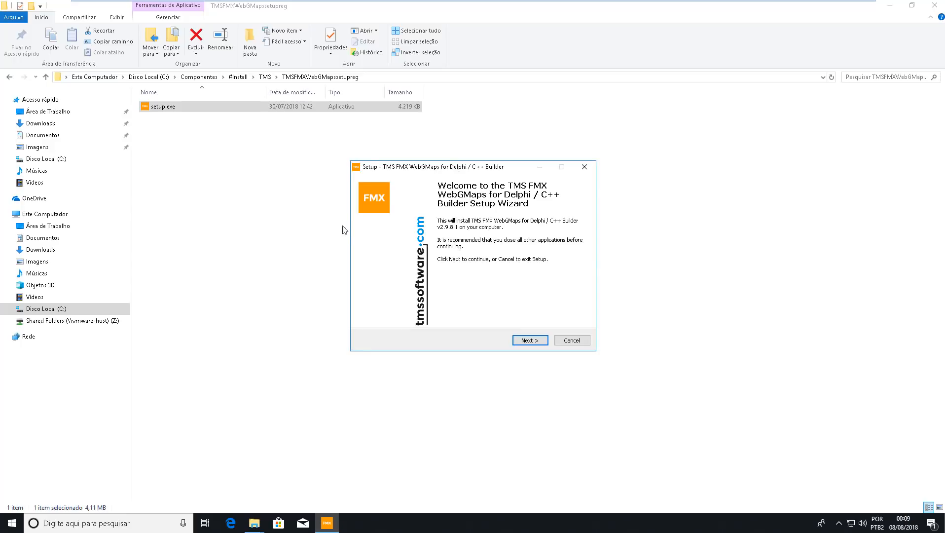
# Accept the TMS FMX WebGMaps license agreement and submit the registration email and registration code
pyautogui.click(525, 347)
pyautogui.click(424, 311)
pyautogui.click(536, 344)
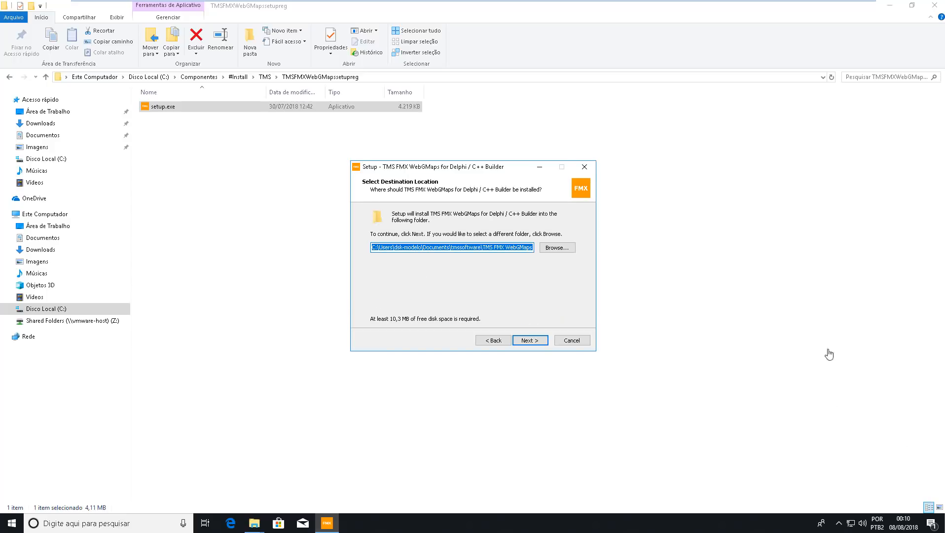
# Set the destination folder to C:\Componentes\TMS FMX WebGMaps and continue the setup
pyautogui.click(572, 248)
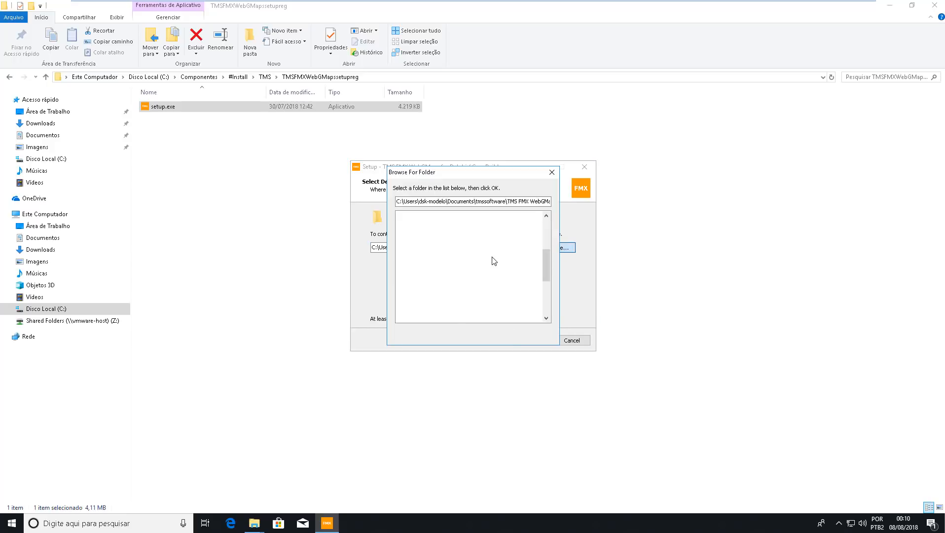
pyautogui.scroll(4, 484, 268)
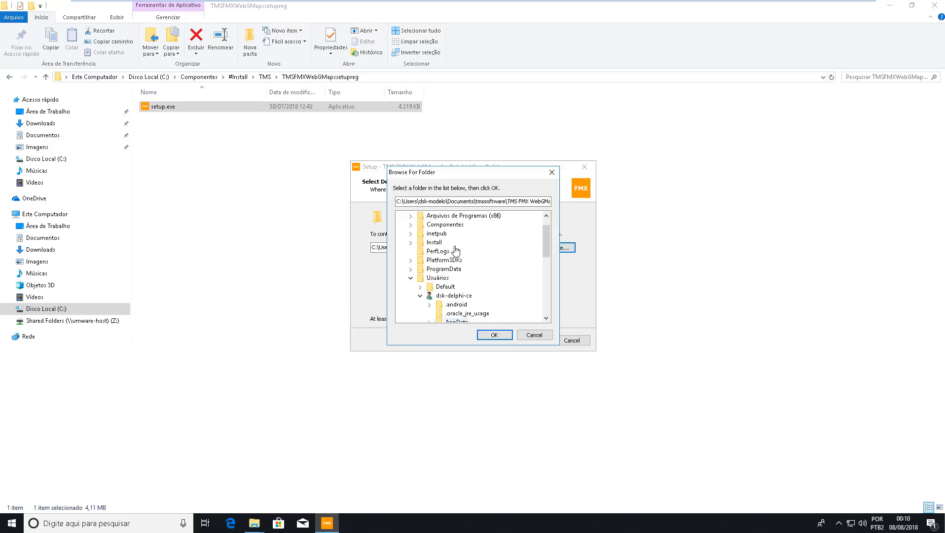
pyautogui.click(412, 280)
pyautogui.click(445, 242)
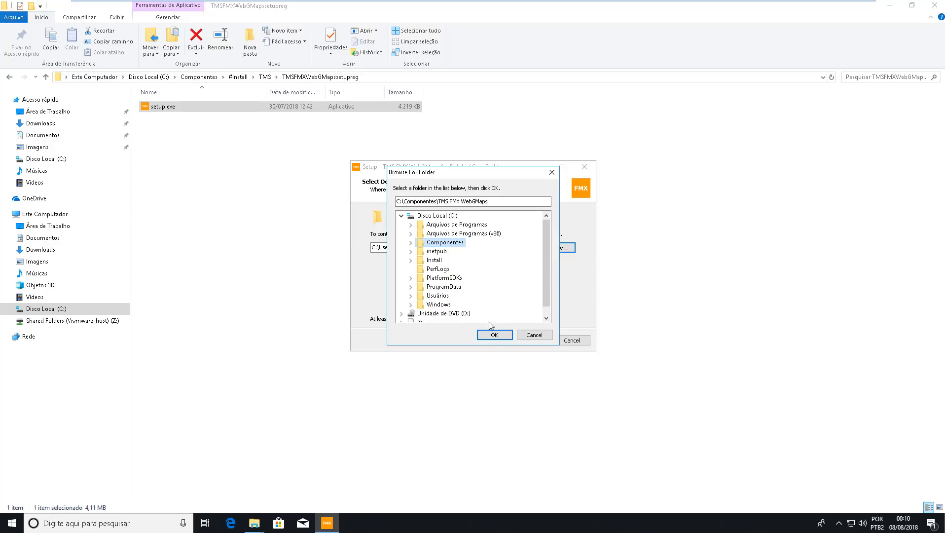
pyautogui.click(496, 336)
pyautogui.click(525, 339)
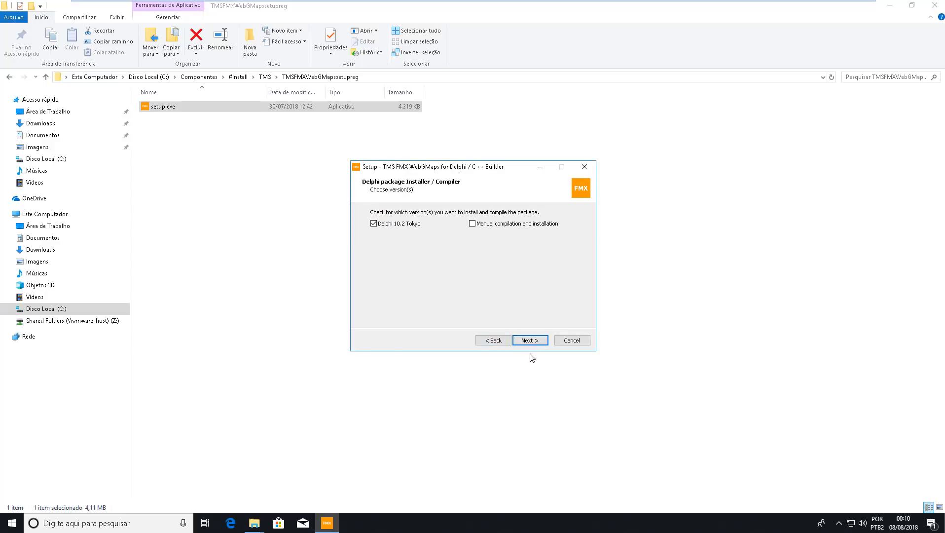
# Install TMS FMX WebGMaps for Delphi 10.2 Tokyo and finish setup with the documentation and demos options enabled
pyautogui.click(529, 341)
pyautogui.click(531, 342)
pyautogui.click(529, 342)
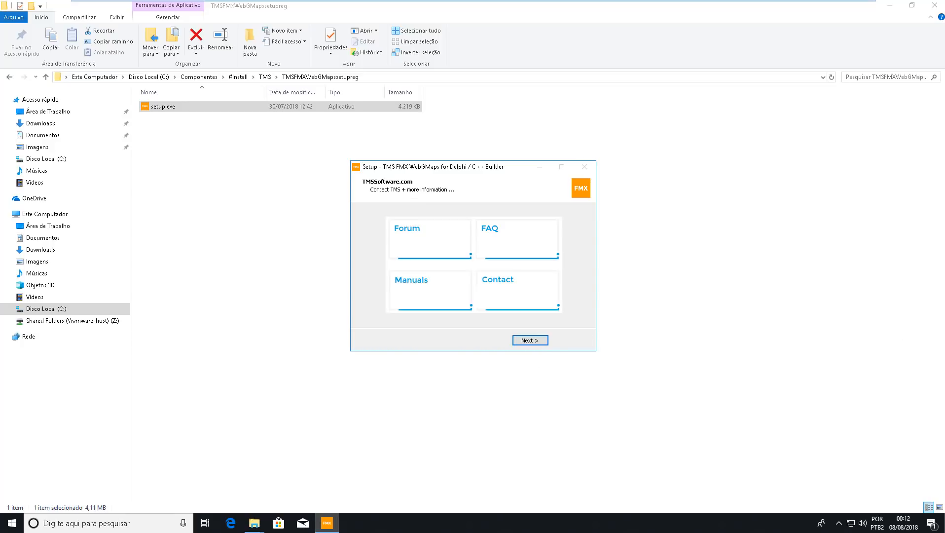
pyautogui.click(528, 341)
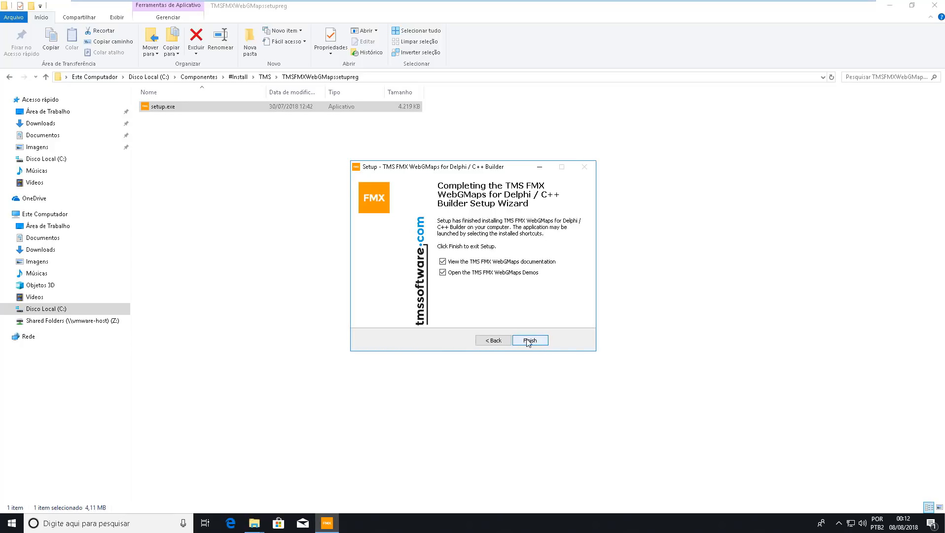
pyautogui.click(528, 341)
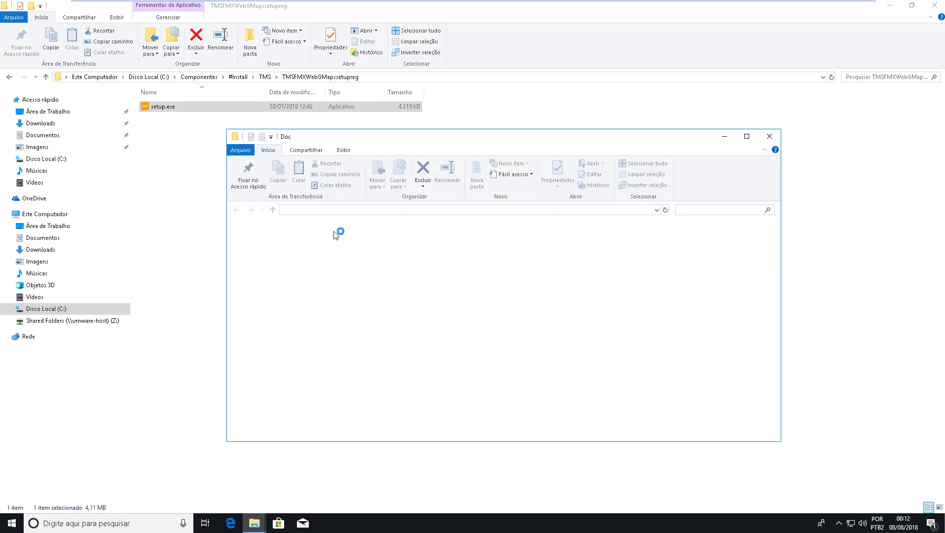
# Close the documentation and demos folder windows of TMS FMX WebGMaps
pyautogui.click(782, 149)
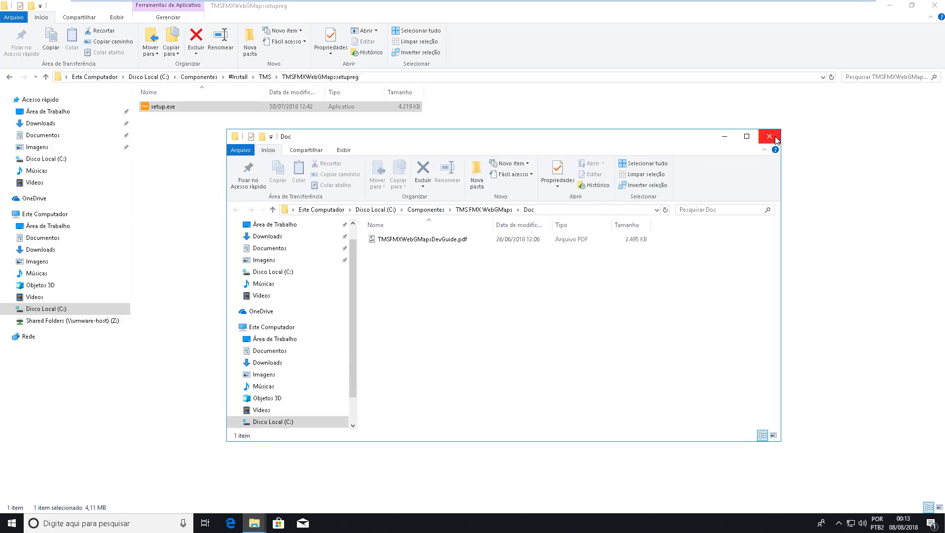
pyautogui.click(770, 136)
pyautogui.click(779, 216)
# Open the TMSFMXWebOSMapssetupreg folder inside TMS and run its setup.exe as administrator
pyautogui.click(265, 77)
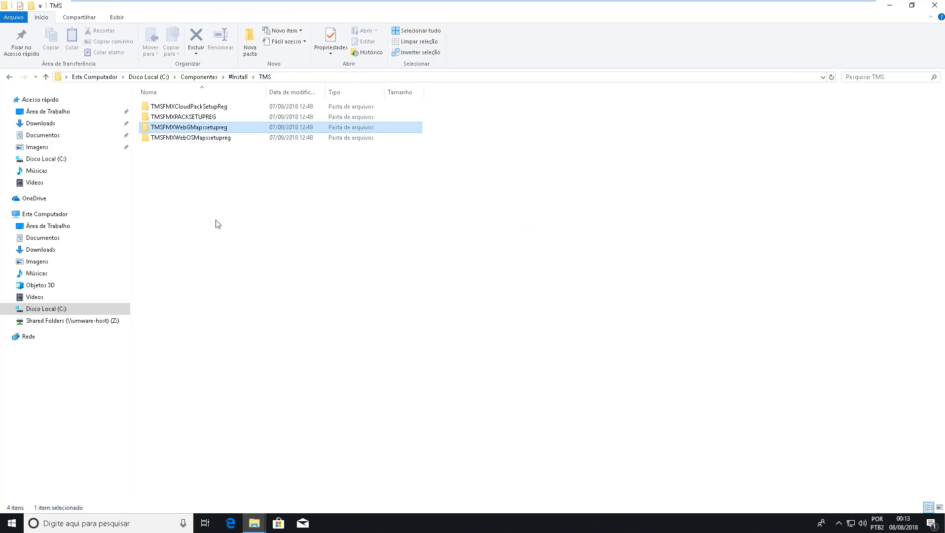
pyautogui.doubleClick(170, 138)
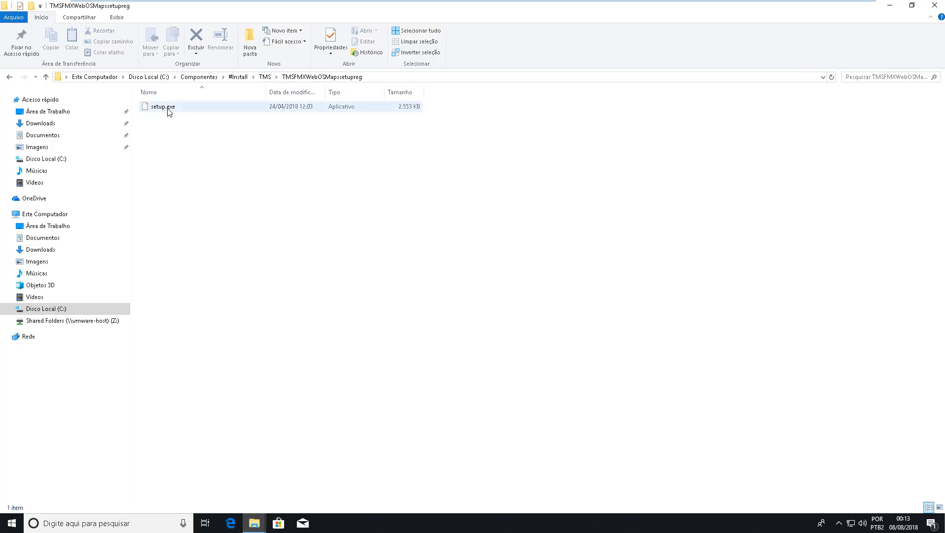
pyautogui.doubleClick(168, 108)
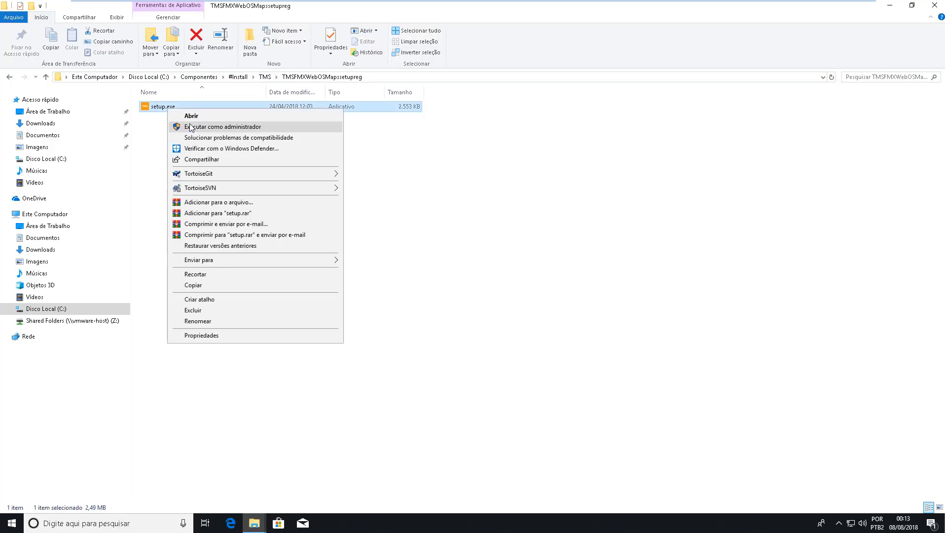
pyautogui.click(190, 125)
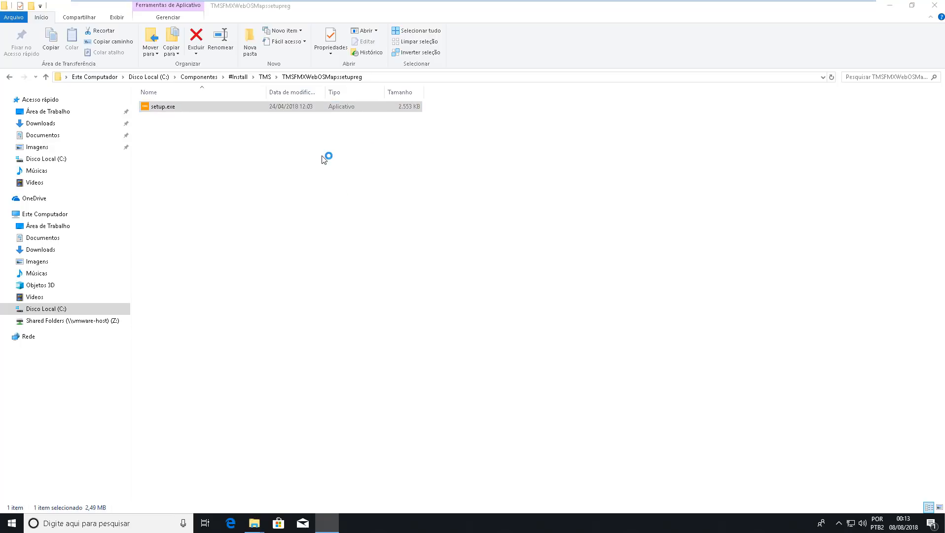
# Accept the TMS FMX WebOSMaps license agreement and submit the registration email and registration code
pyautogui.click(540, 340)
pyautogui.click(413, 311)
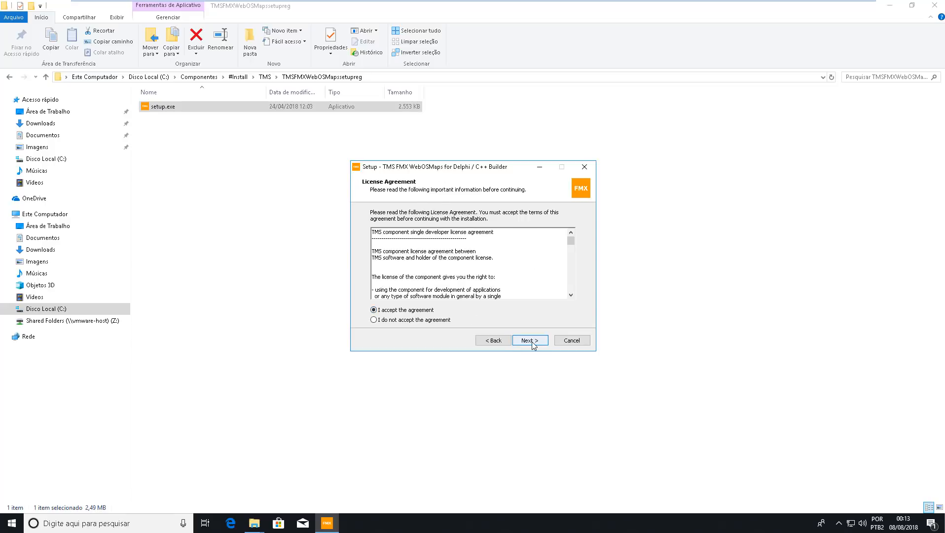
pyautogui.click(526, 341)
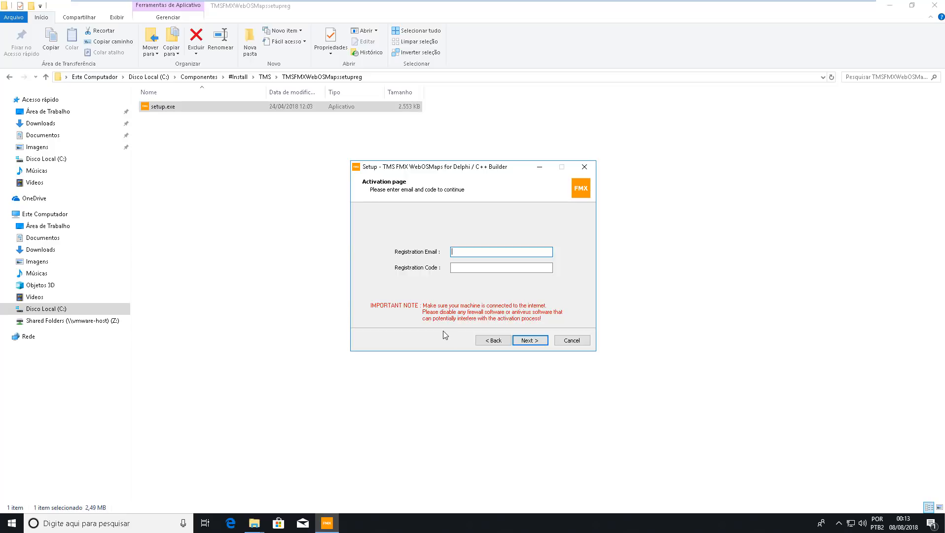
pyautogui.press('Return')
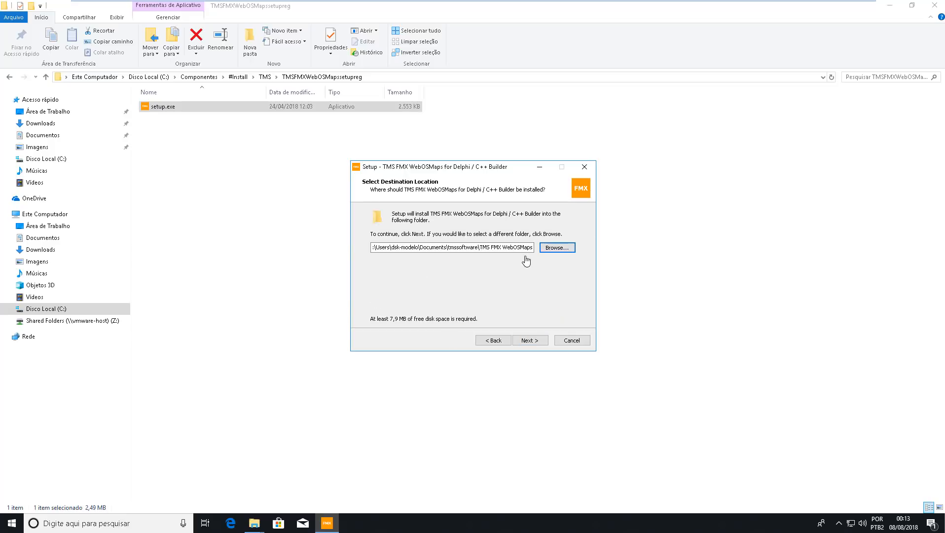
# Set the destination folder to C:\Componentes\TMS FMX WebOSMaps and continue the setup
pyautogui.click(555, 251)
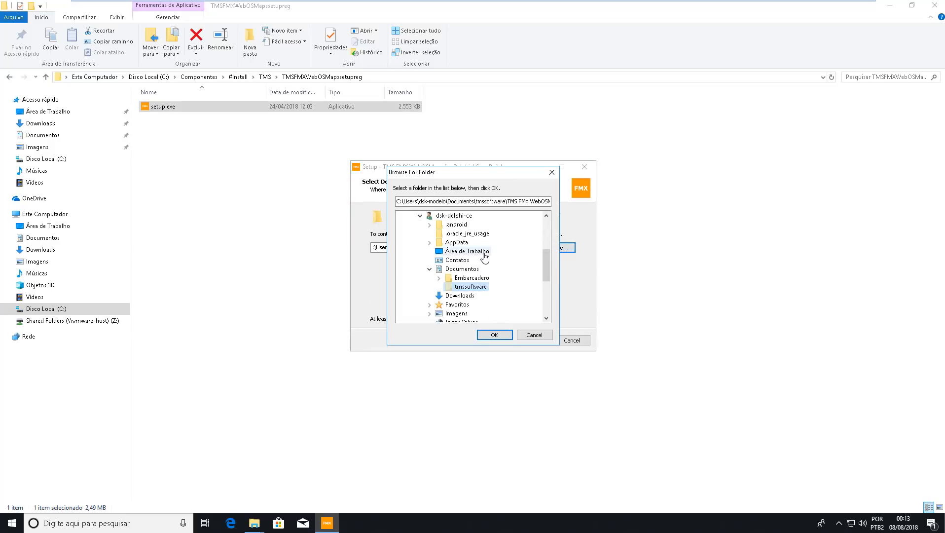
pyautogui.scroll(3, 483, 257)
pyautogui.click(449, 226)
pyautogui.click(494, 334)
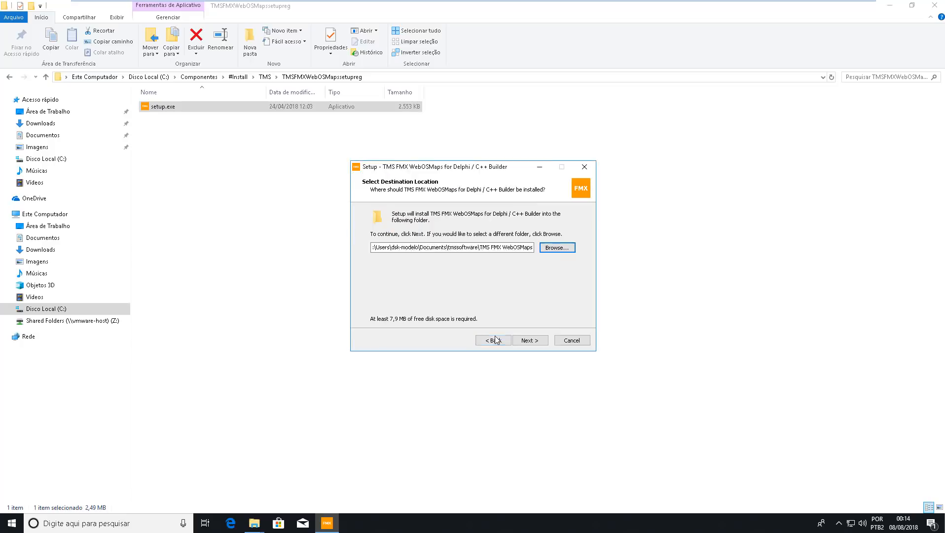
pyautogui.click(529, 341)
# Install TMS FMX WebOSMaps for Delphi 10.2 Tokyo and finish setup without opening the documentation or demos
pyautogui.click(530, 340)
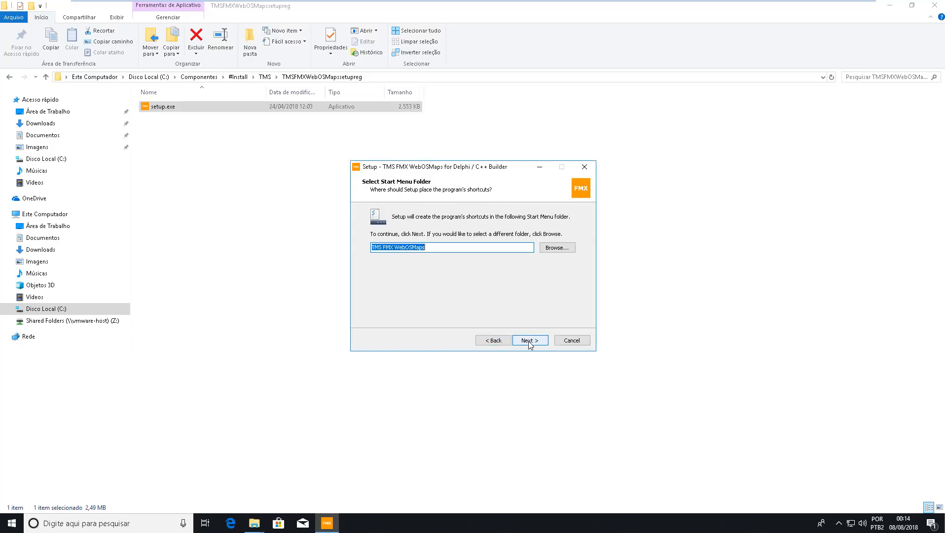
pyautogui.click(491, 341)
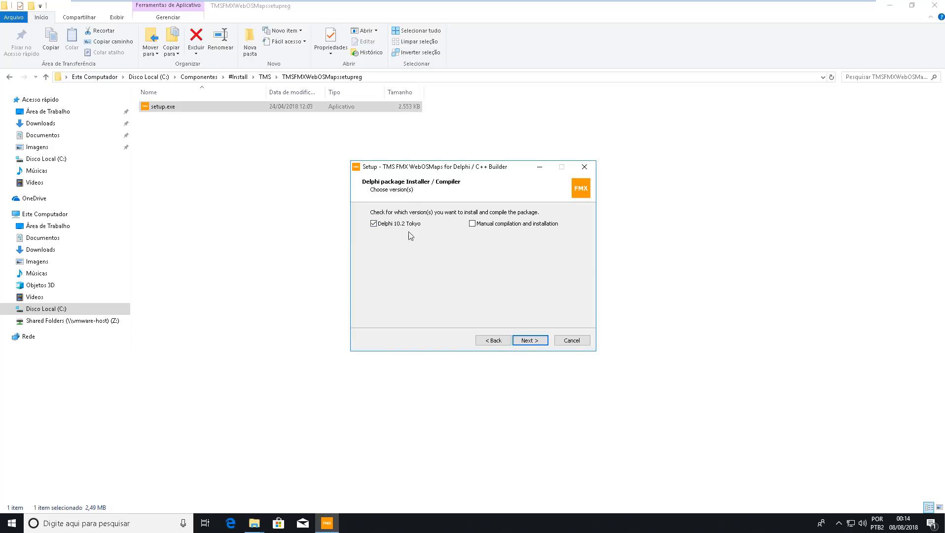
pyautogui.click(536, 342)
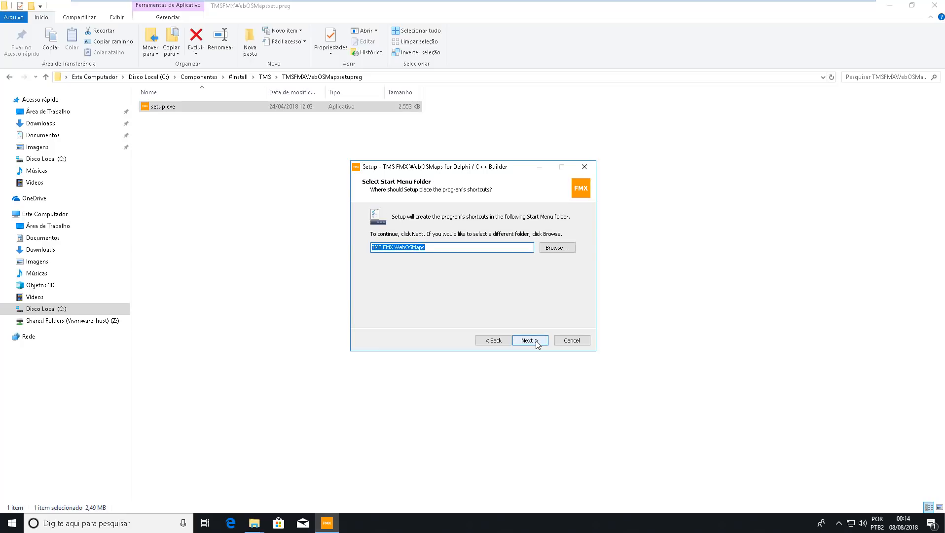
pyautogui.click(537, 344)
pyautogui.click(537, 344)
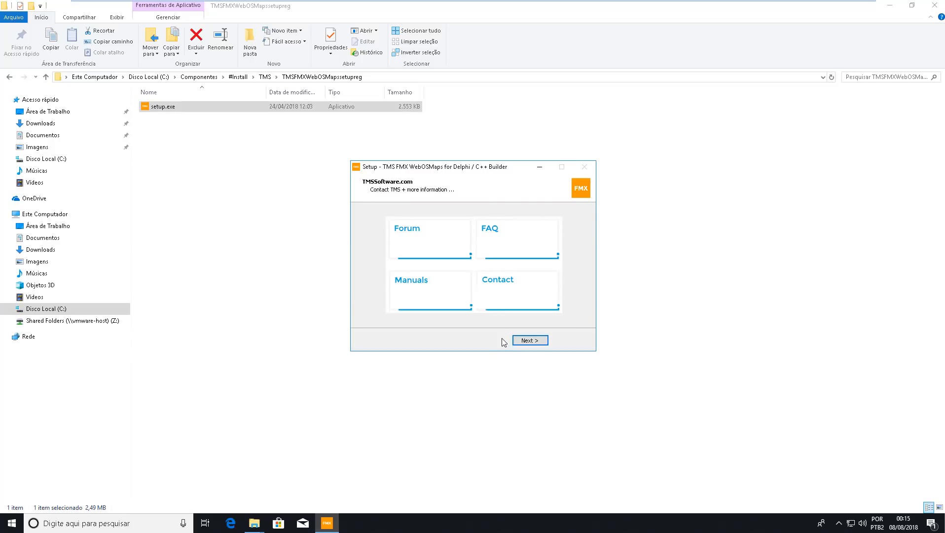
pyautogui.click(525, 342)
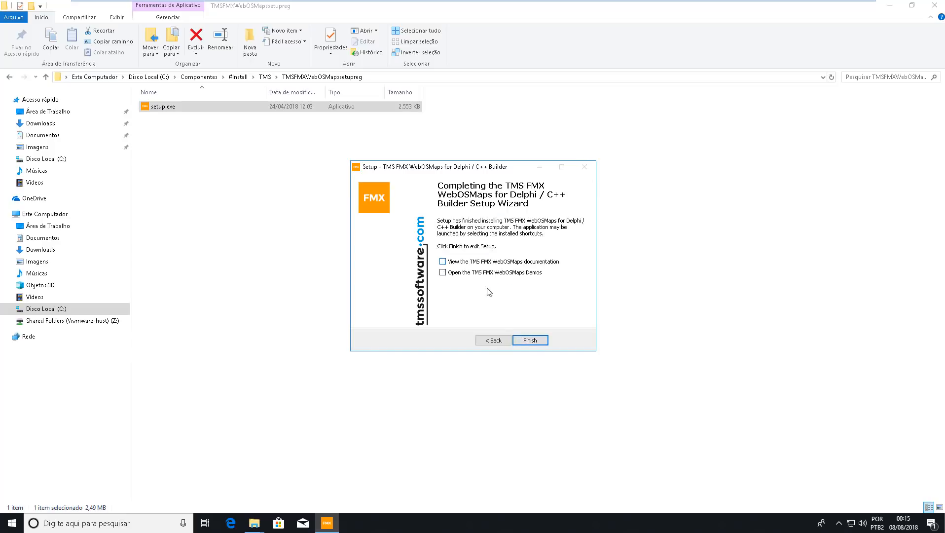
pyautogui.click(533, 342)
pyautogui.click(427, 176)
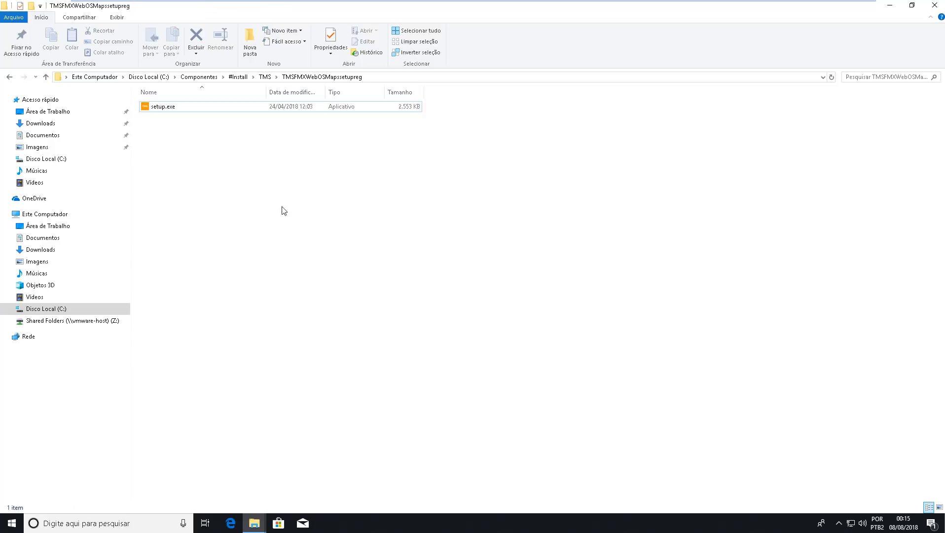
# Examine the contents of the installed TMS FMX pack folders in C:\Componentes, including UI Pack and WebGMaps
pyautogui.click(256, 524)
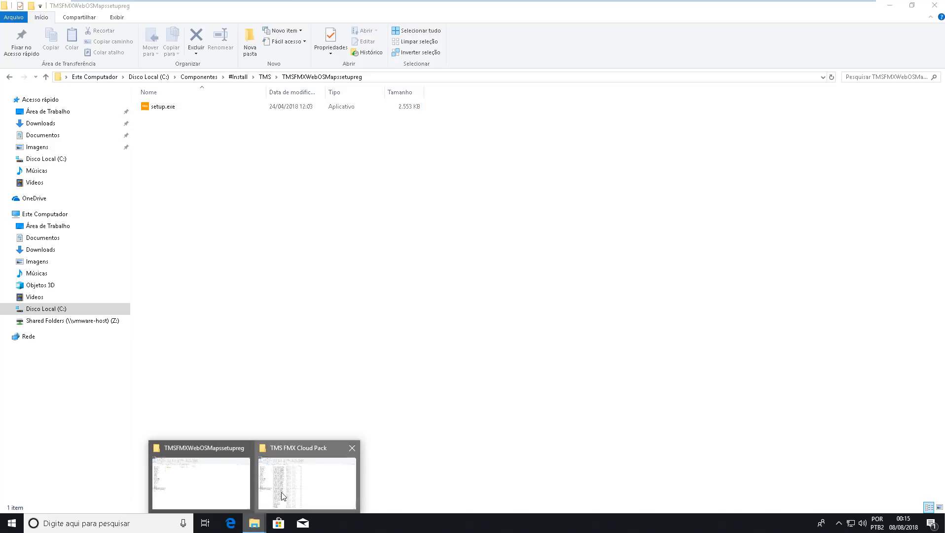
pyautogui.click(284, 493)
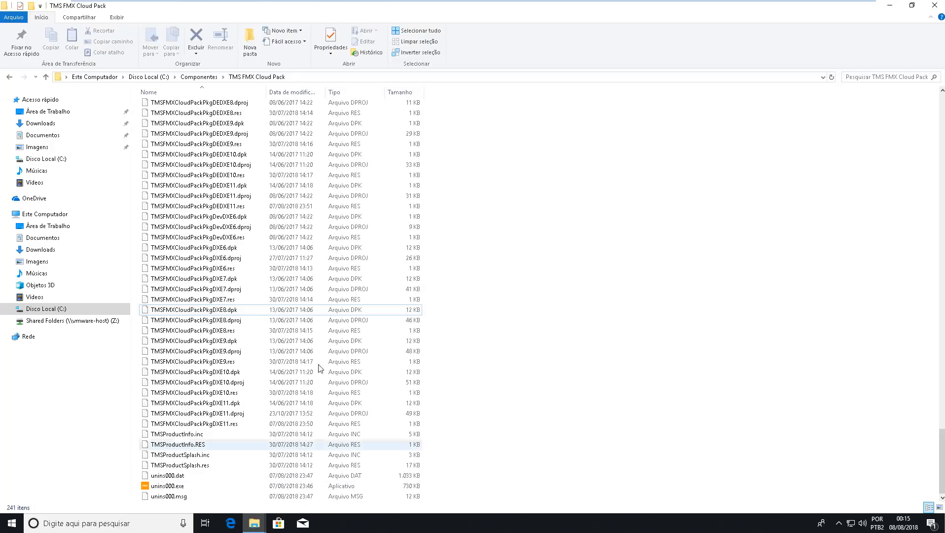
pyautogui.click(198, 77)
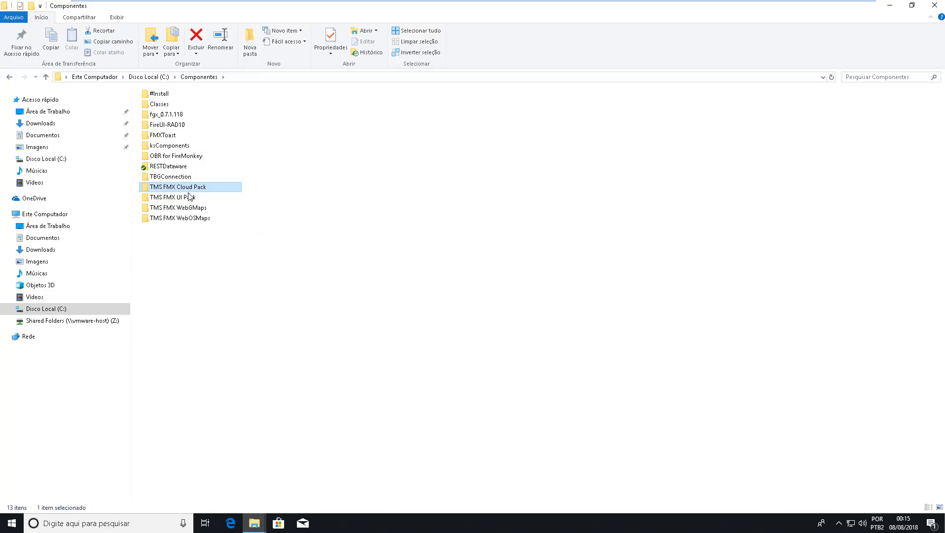
pyautogui.doubleClick(186, 197)
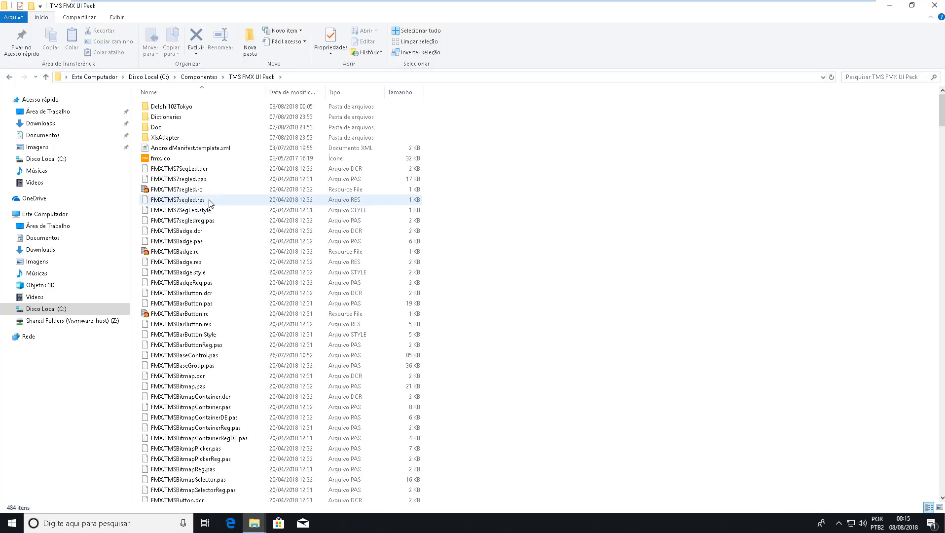
pyautogui.click(9, 77)
pyautogui.doubleClick(282, 210)
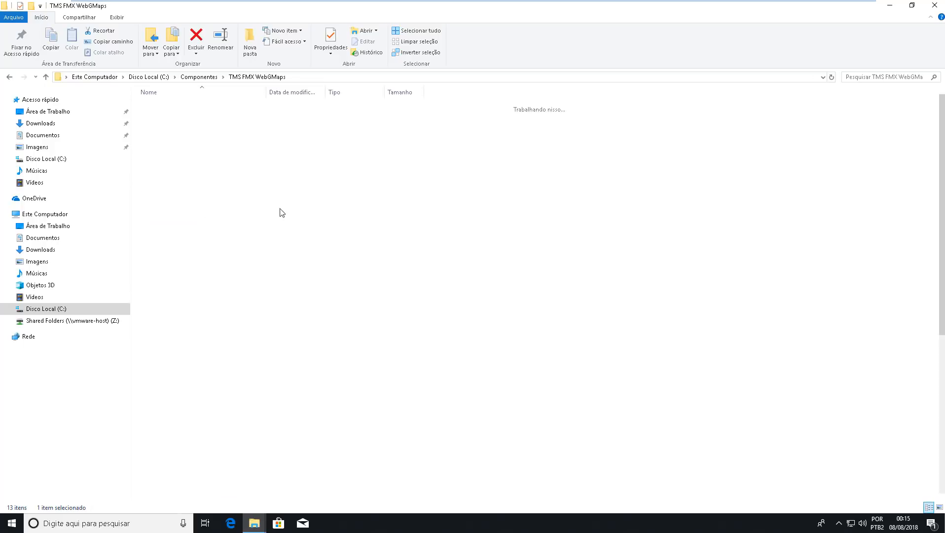
pyautogui.scroll(-8, 281, 306)
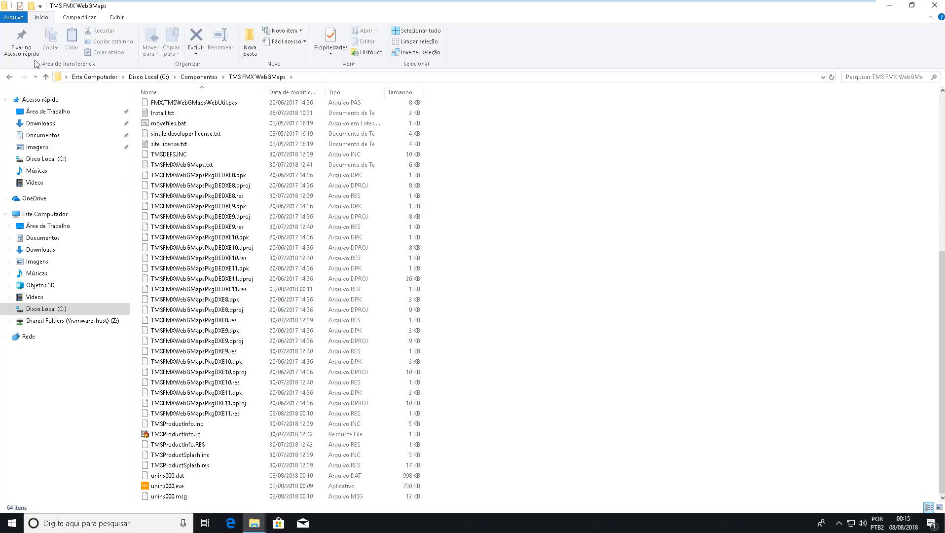
pyautogui.click(9, 77)
pyautogui.click(190, 218)
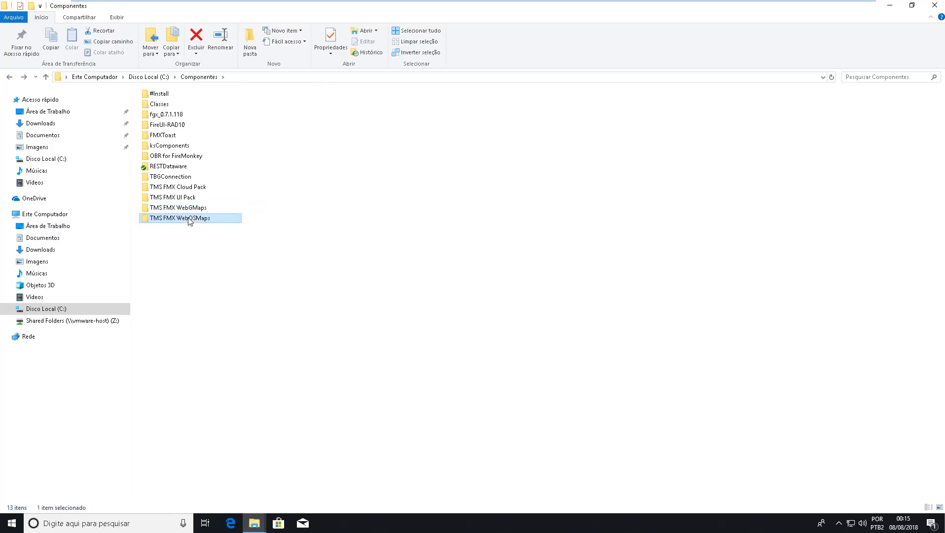
# Check the contents of the TMS FMX WebOSMaps folder and open the UniGUI folder inside #Install, widening its name column
pyautogui.doubleClick(190, 220)
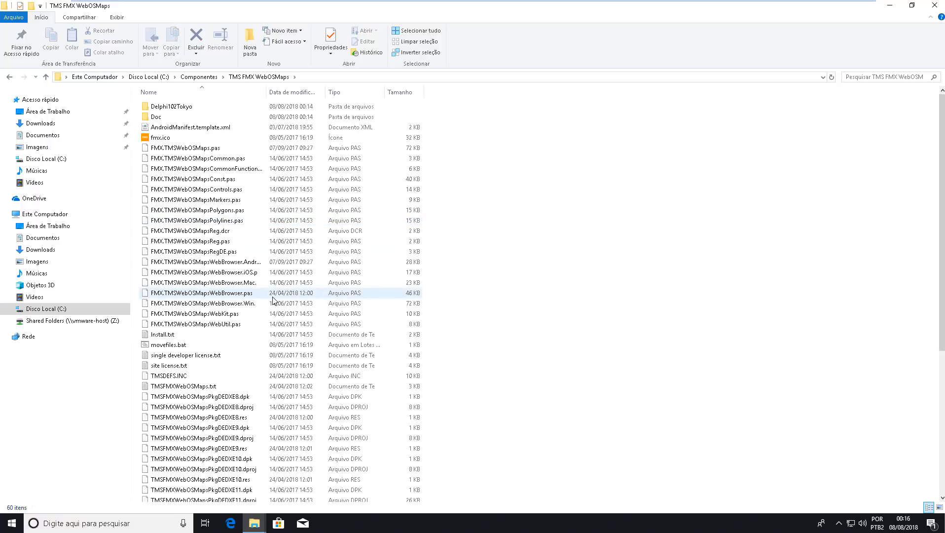
pyautogui.click(199, 77)
pyautogui.doubleClick(159, 94)
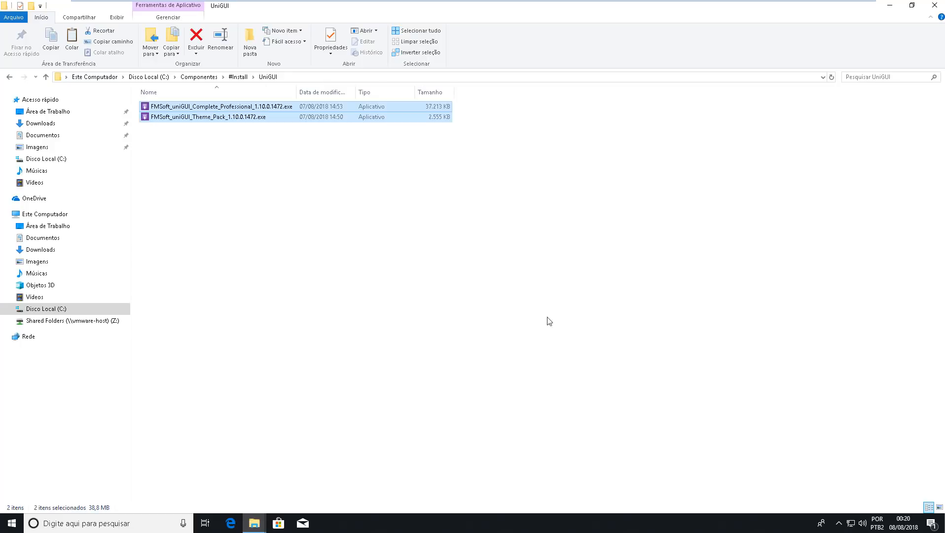
pyautogui.click(478, 299)
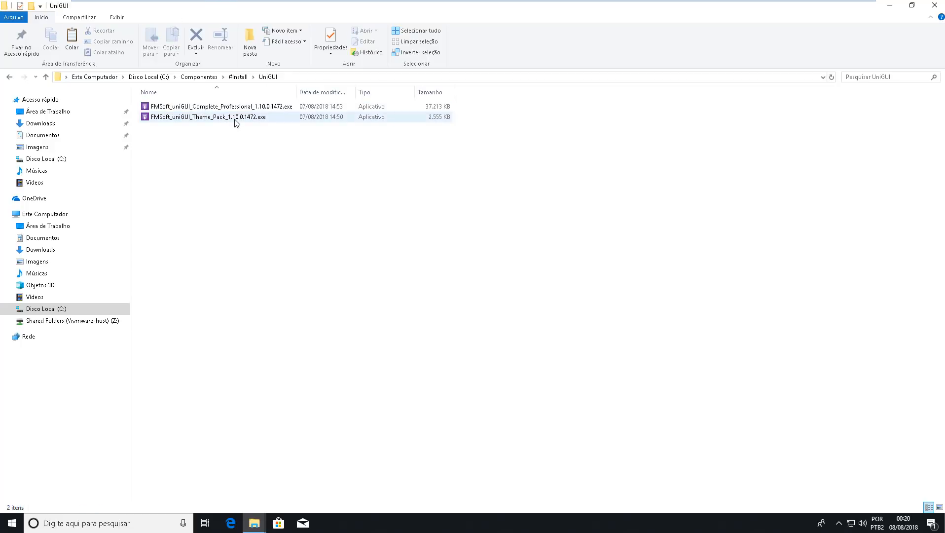
pyautogui.moveTo(296, 92); pyautogui.dragTo(315, 92)
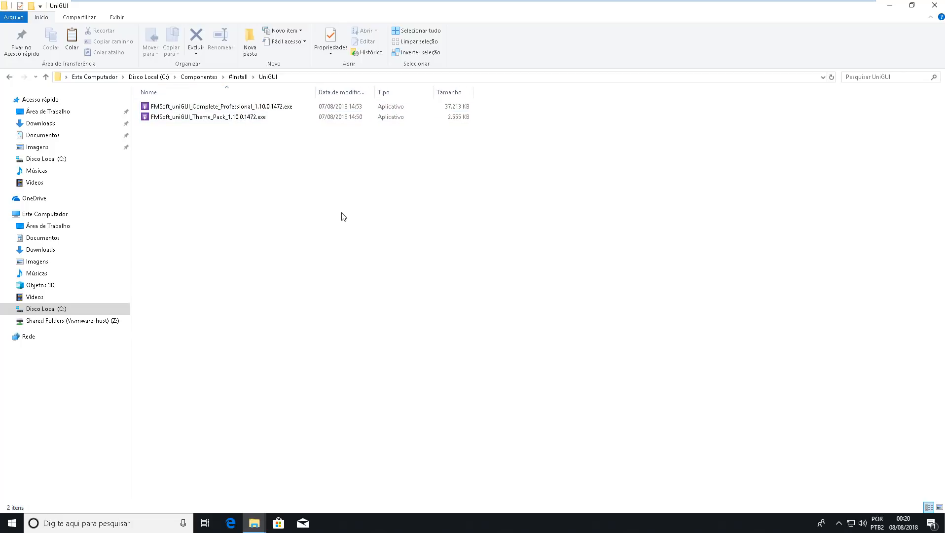
pyautogui.click(216, 118)
pyautogui.click(248, 164)
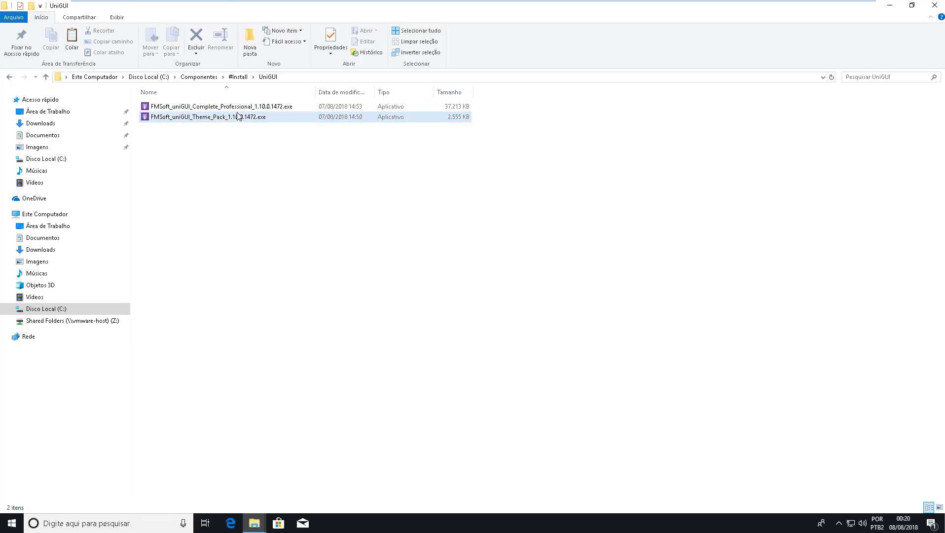
# Launch the FMSoft_uniGUI_Complete_Professional_1.10.0.1472 installer and accept its license agreement
pyautogui.click(235, 106)
pyautogui.rightClick(235, 107)
pyautogui.click(278, 126)
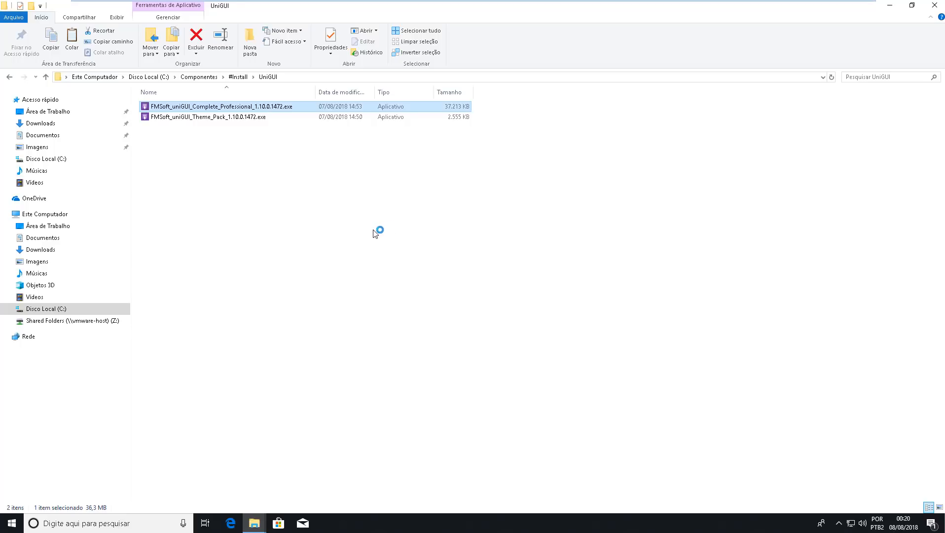
pyautogui.click(417, 260)
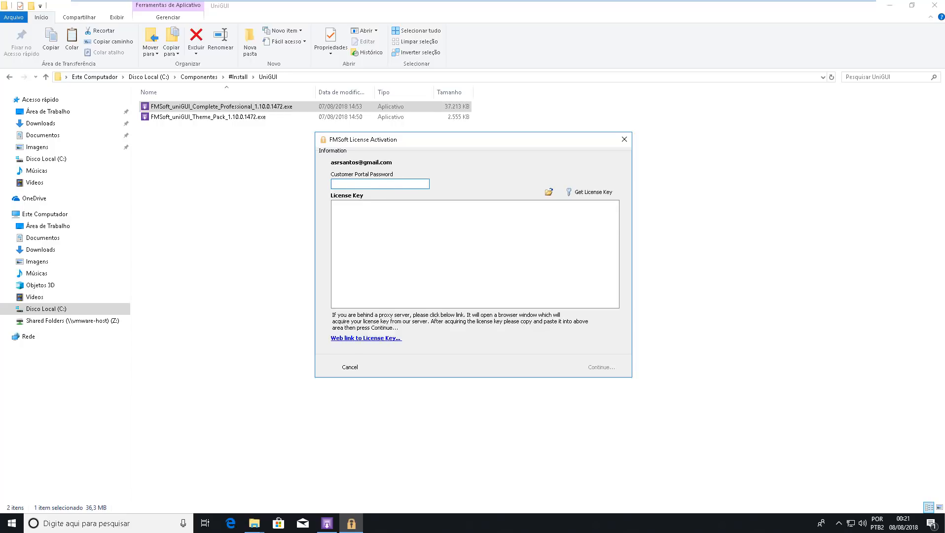
pyautogui.click(393, 310)
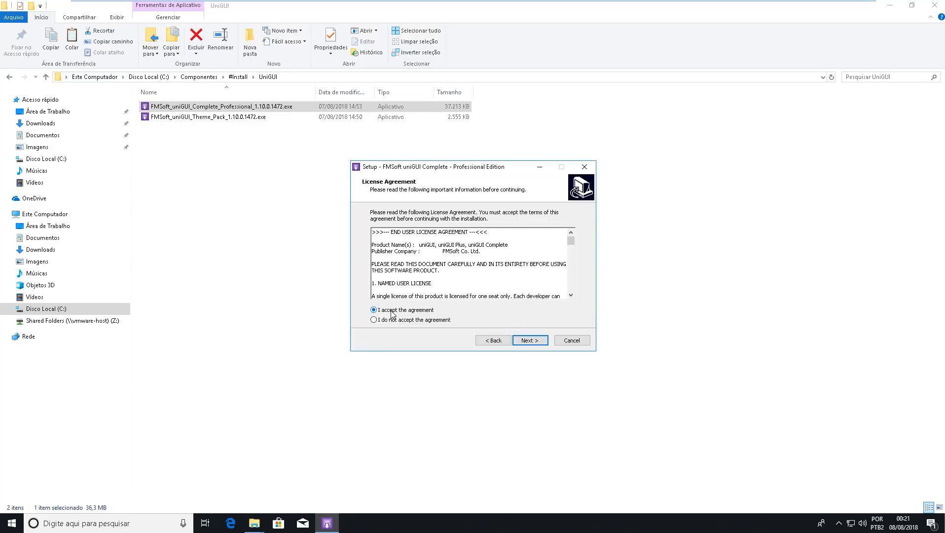
pyautogui.click(536, 344)
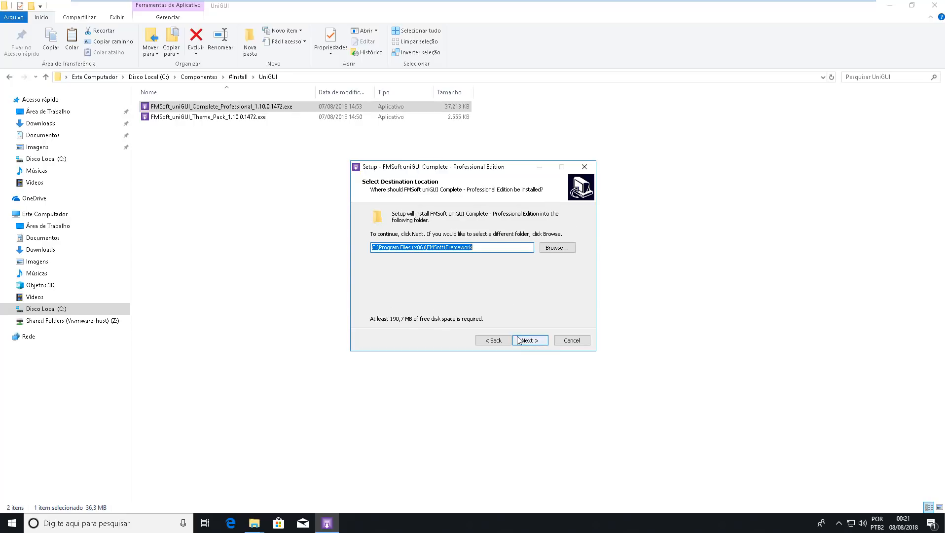
# Set the uniGUI Complete destination folder to C:\Componentes\UniGUI Framework and continue the setup
pyautogui.click(519, 341)
pyautogui.click(494, 340)
pyautogui.click(469, 249)
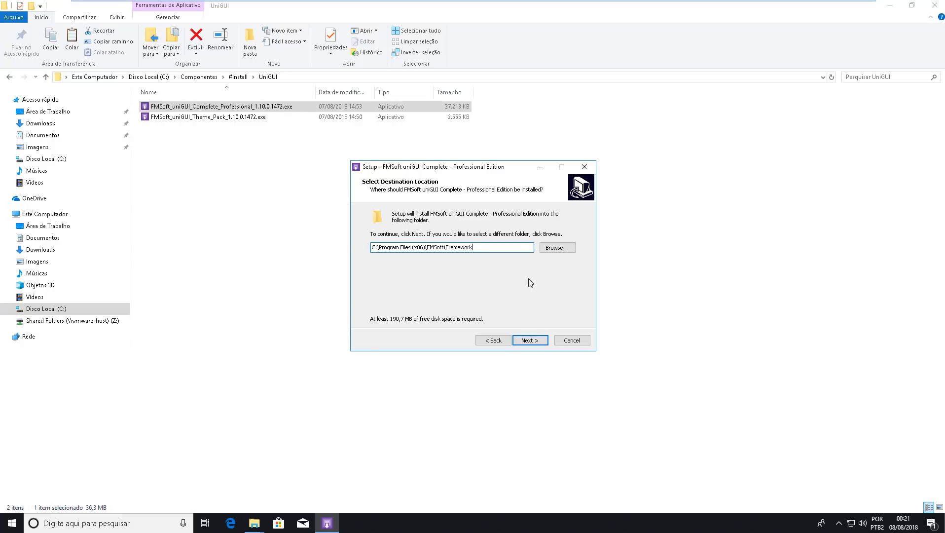
pyautogui.click(557, 250)
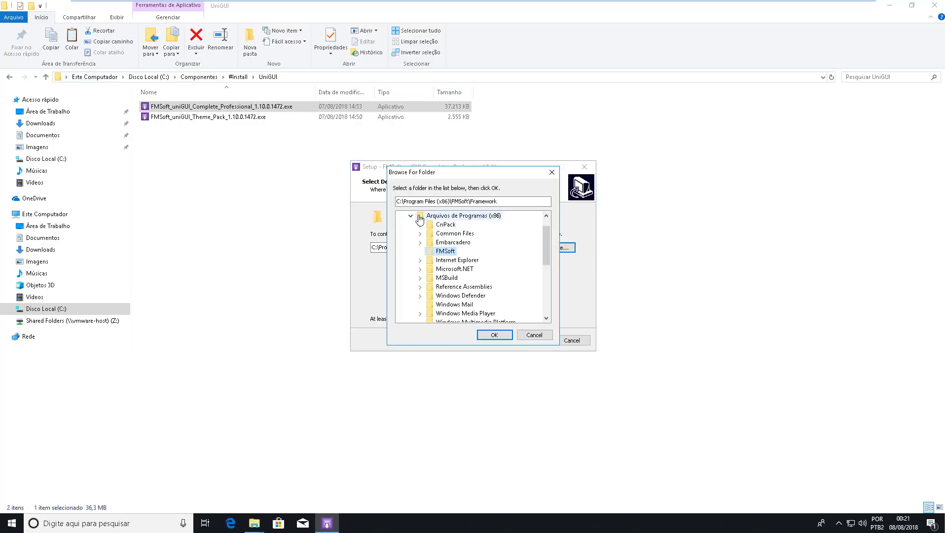
pyautogui.doubleClick(458, 219)
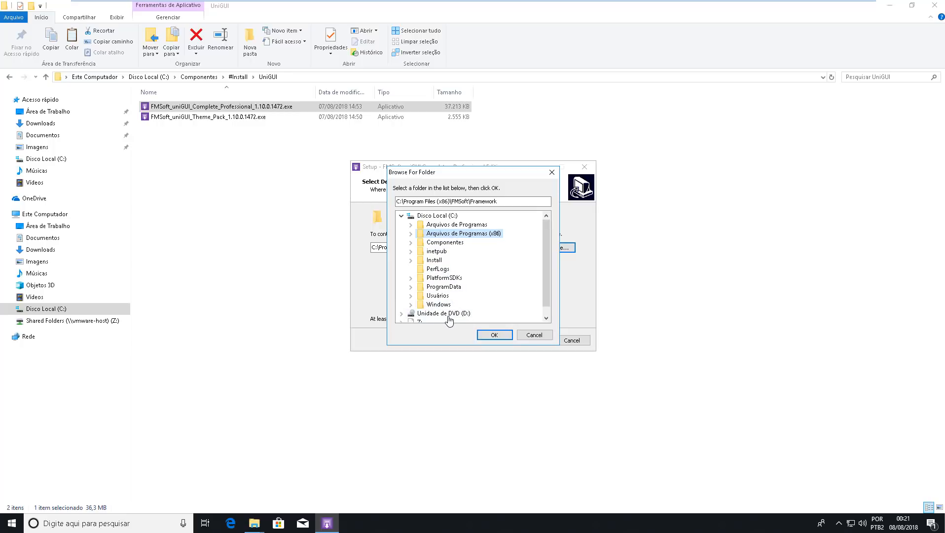
pyautogui.click(456, 243)
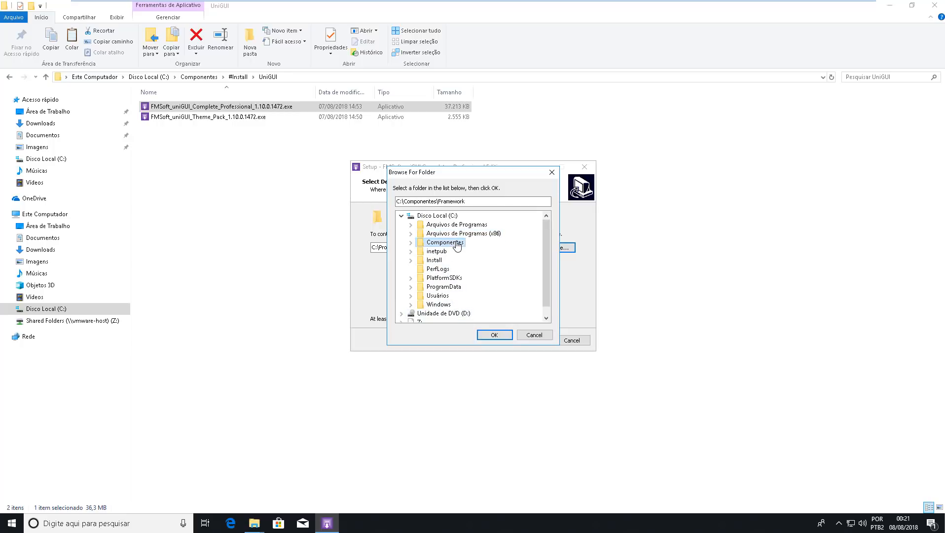
pyautogui.doubleClick(457, 242)
pyautogui.click(477, 202)
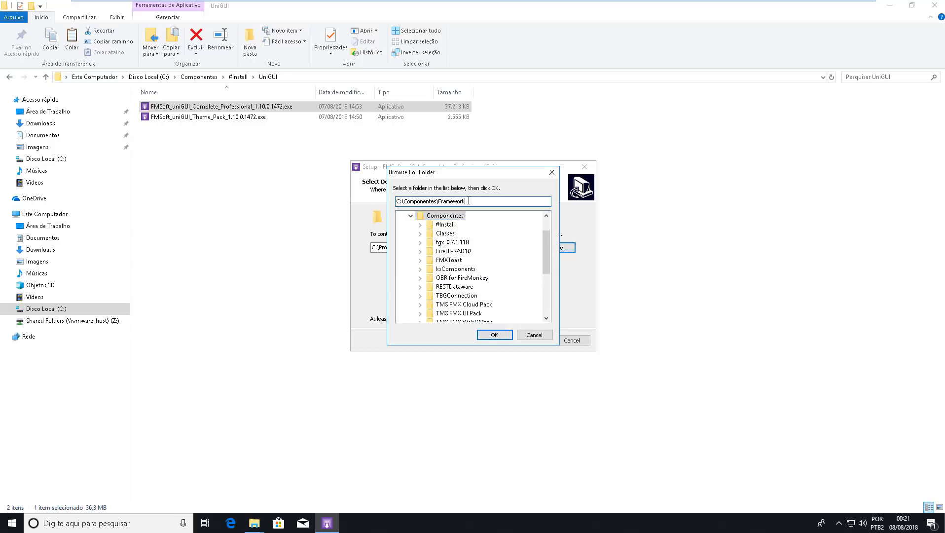
pyautogui.moveTo(439, 201); pyautogui.dragTo(607, 209)
pyautogui.write('U')
pyautogui.write('nitF')
pyautogui.press('BackSpace')
pyautogui.press('BackSpace')
pyautogui.write('GUI Framewor')
pyautogui.click(505, 340)
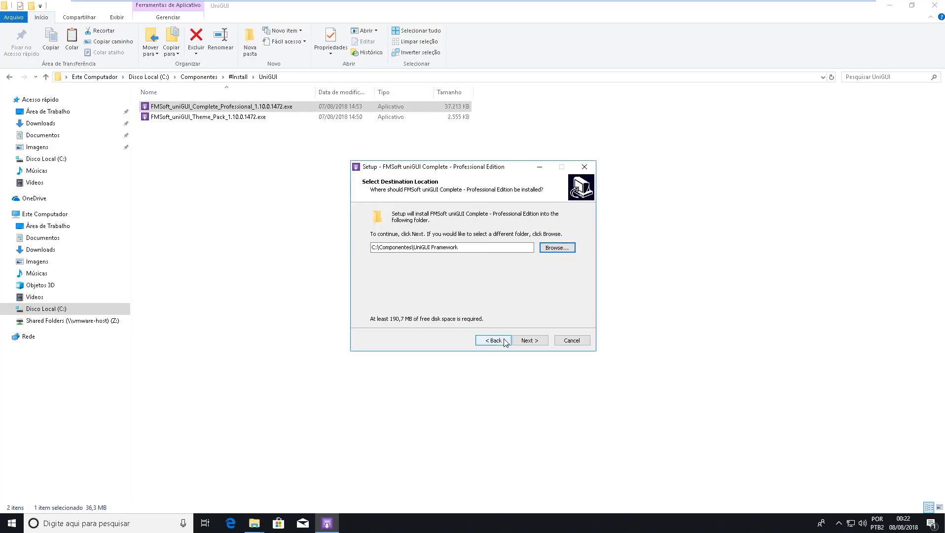
pyautogui.click(533, 340)
# Start from the compact installation, add only Delphi 10.2 Tokyo and Delphi 10.2 Tokyo 64-Bit, and install uniGUI Complete
pyautogui.scroll(-6, 456, 291)
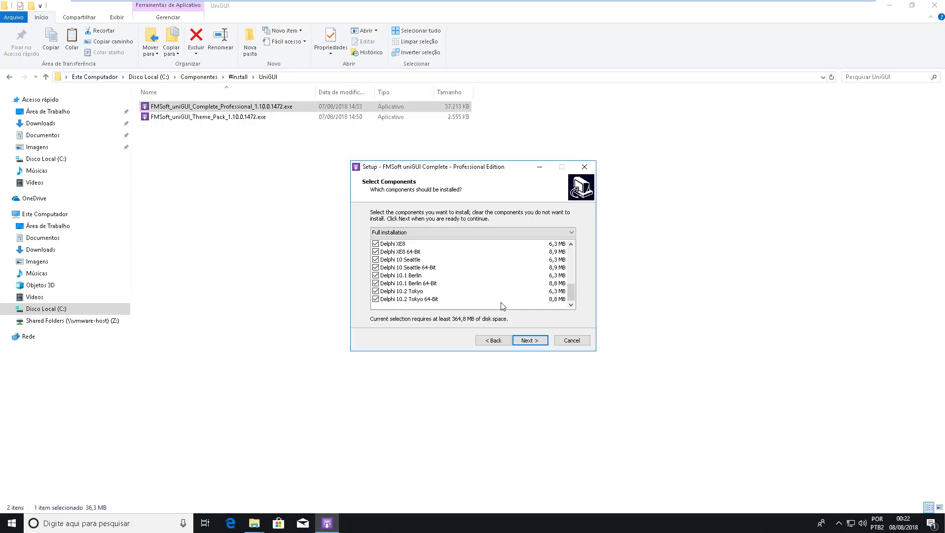
pyautogui.scroll(6, 476, 302)
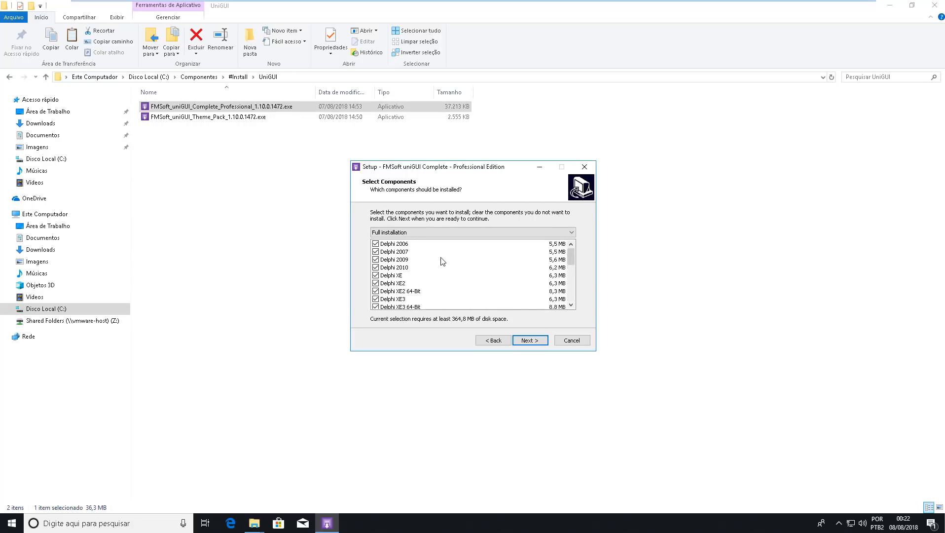
pyautogui.click(436, 232)
pyautogui.click(407, 254)
pyautogui.click(407, 234)
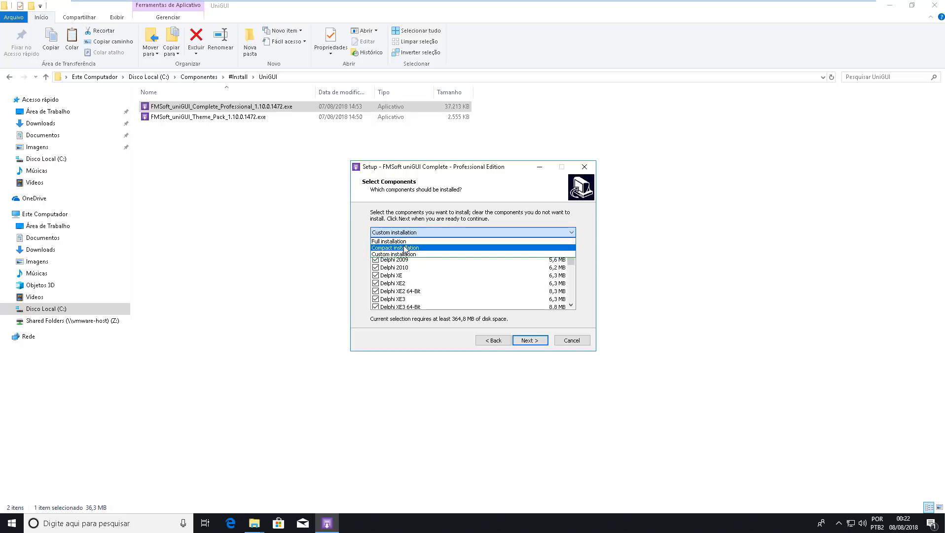
pyautogui.click(405, 248)
pyautogui.scroll(-5, 447, 288)
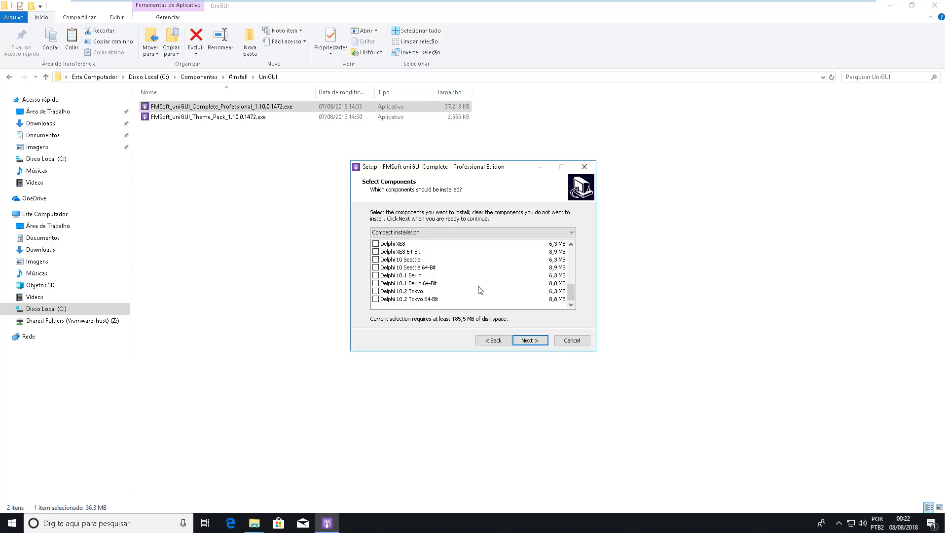
pyautogui.click(375, 299)
pyautogui.click(375, 291)
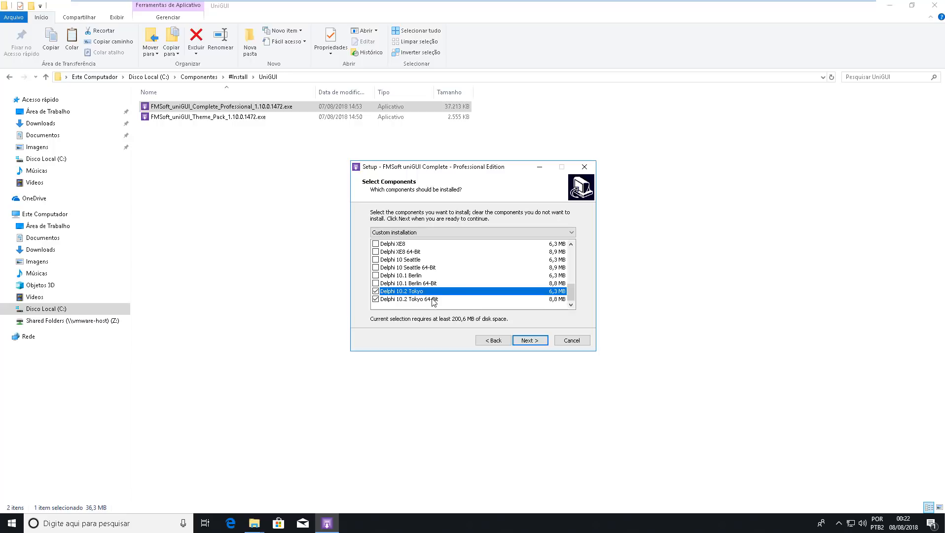
pyautogui.click(532, 342)
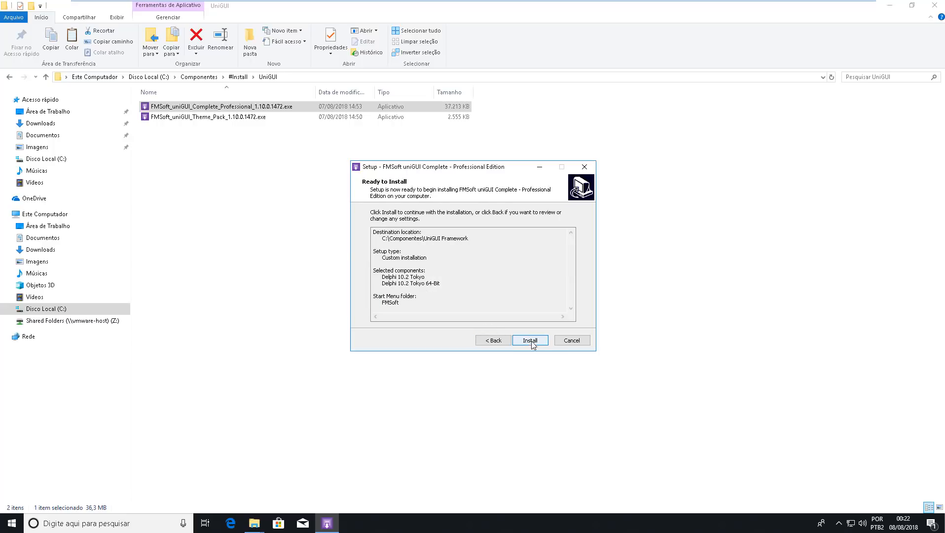
pyautogui.click(532, 342)
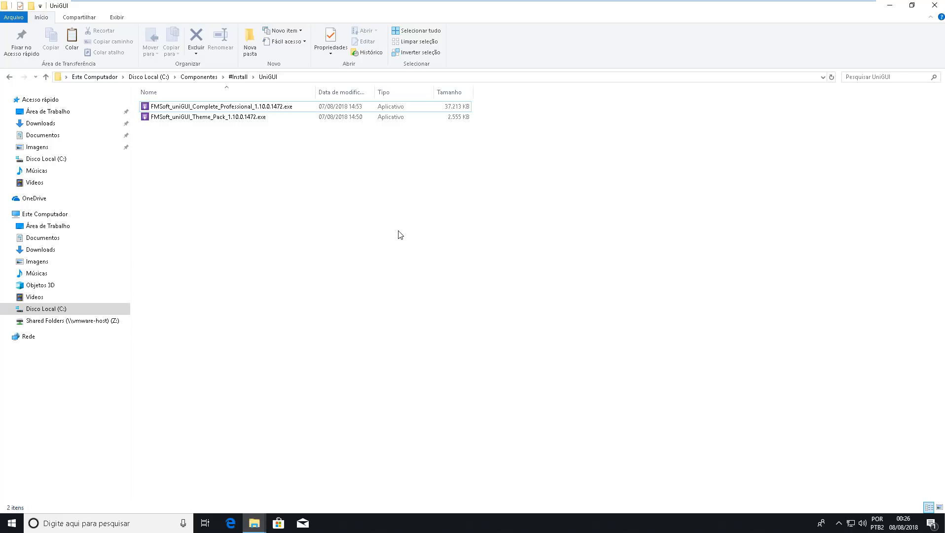
# Run the FMSoft_uniGUI_Theme_Pack_1.10.0.1472 installer, accept its license agreement and install the theme pack
pyautogui.rightClick(223, 121)
pyautogui.click(249, 139)
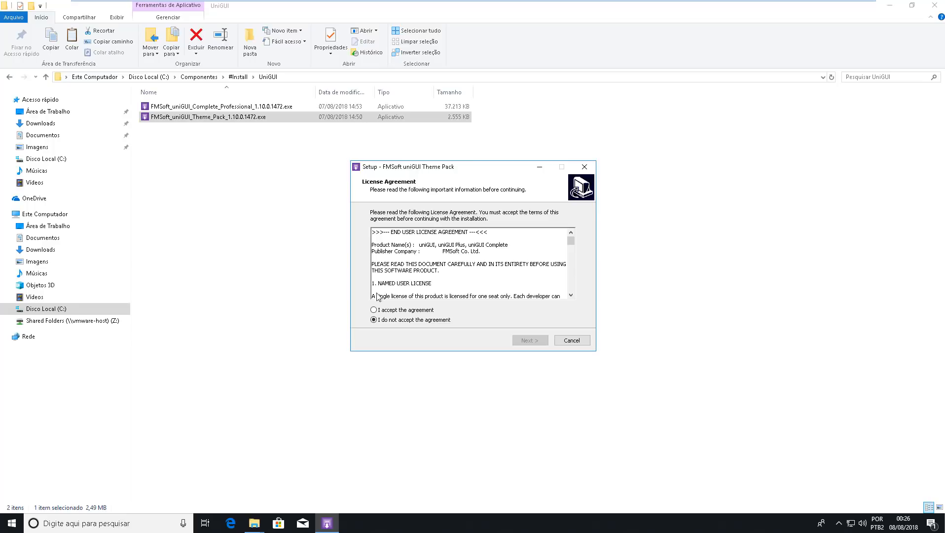
pyautogui.click(400, 310)
pyautogui.click(538, 345)
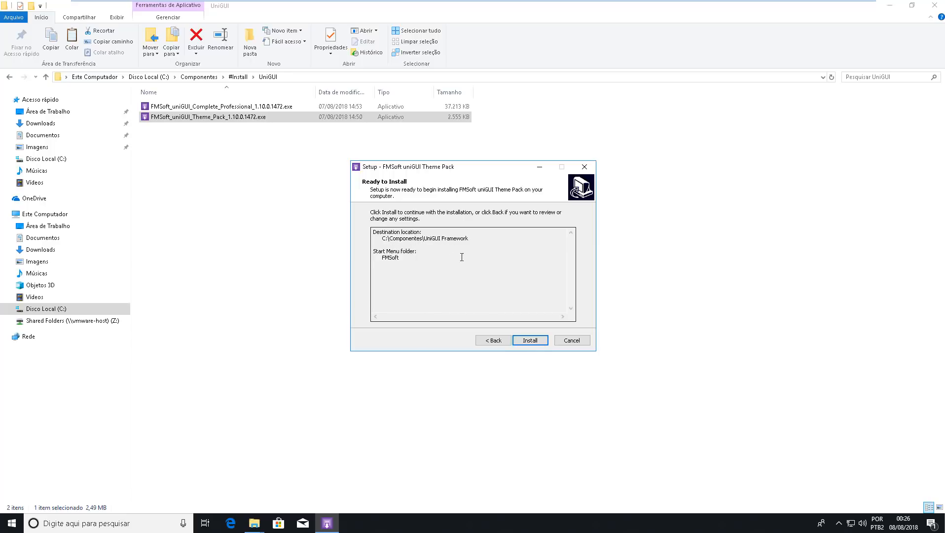
pyautogui.click(529, 341)
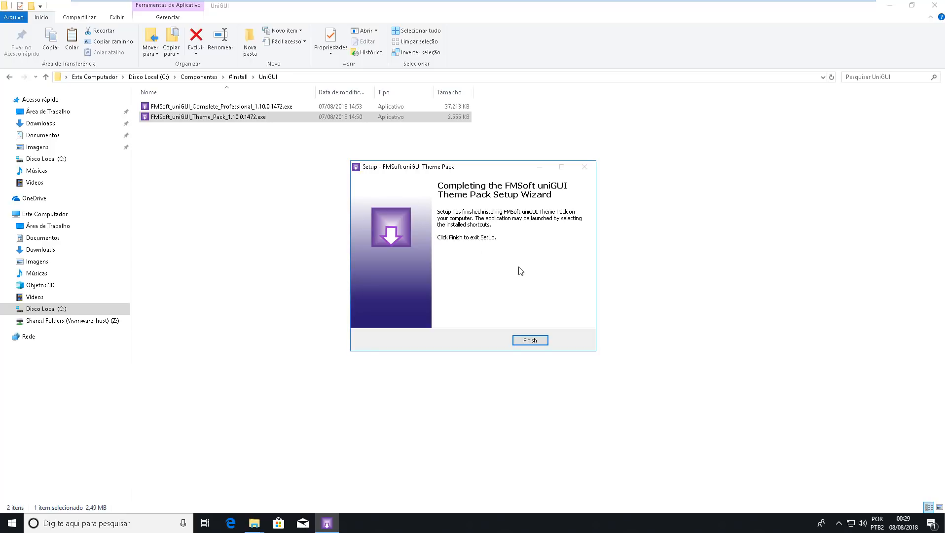
# Paste the copied fobr_029 installer into the empty OBR for FireMonkey folder and return to the Componentes folder
pyautogui.click(327, 136)
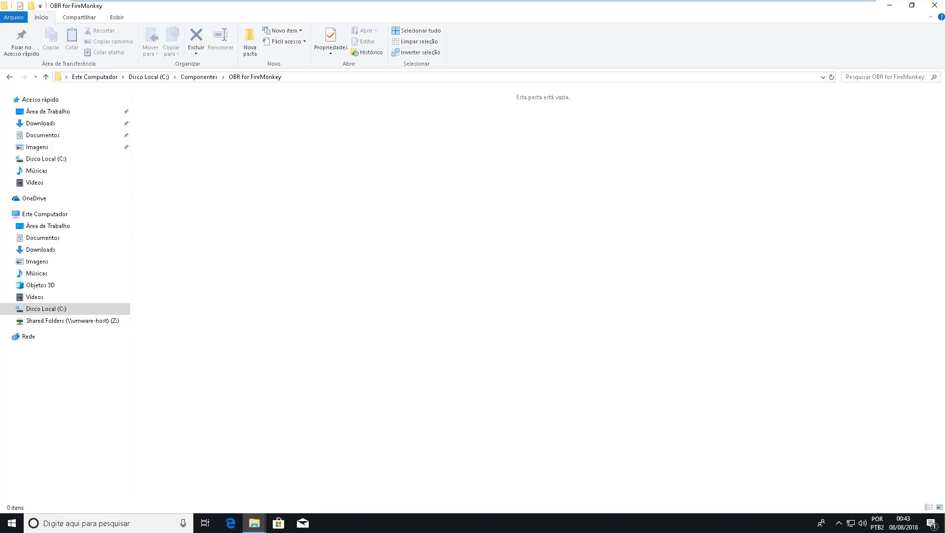
pyautogui.rightClick(348, 206)
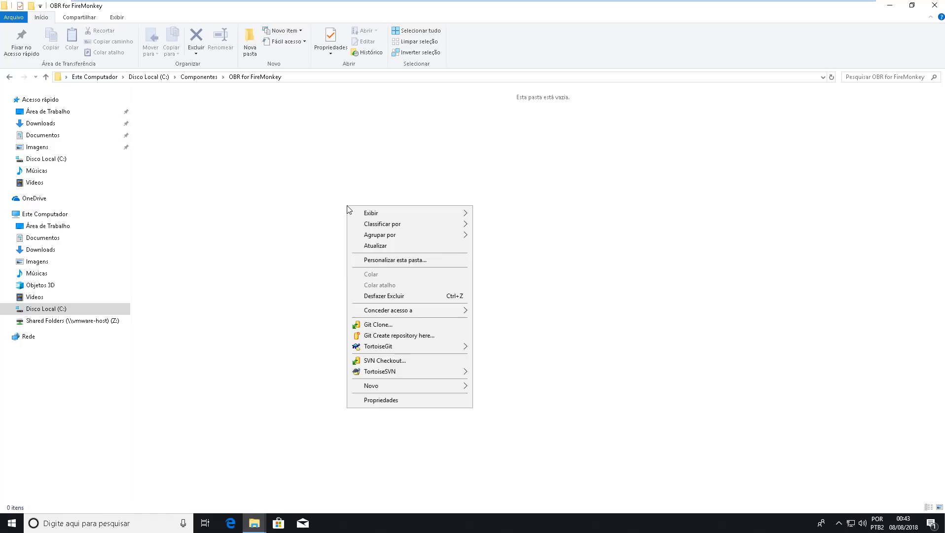
pyautogui.click(612, 279)
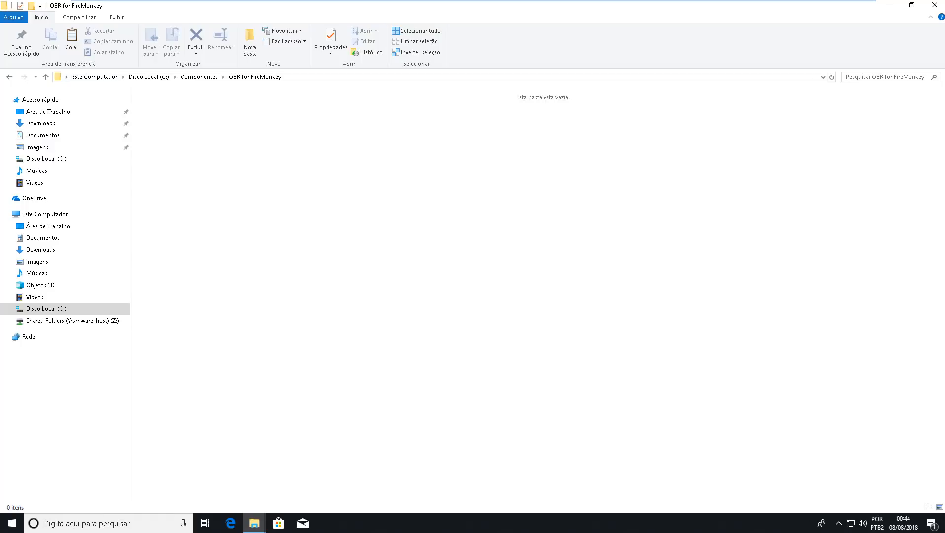
pyautogui.rightClick(417, 206)
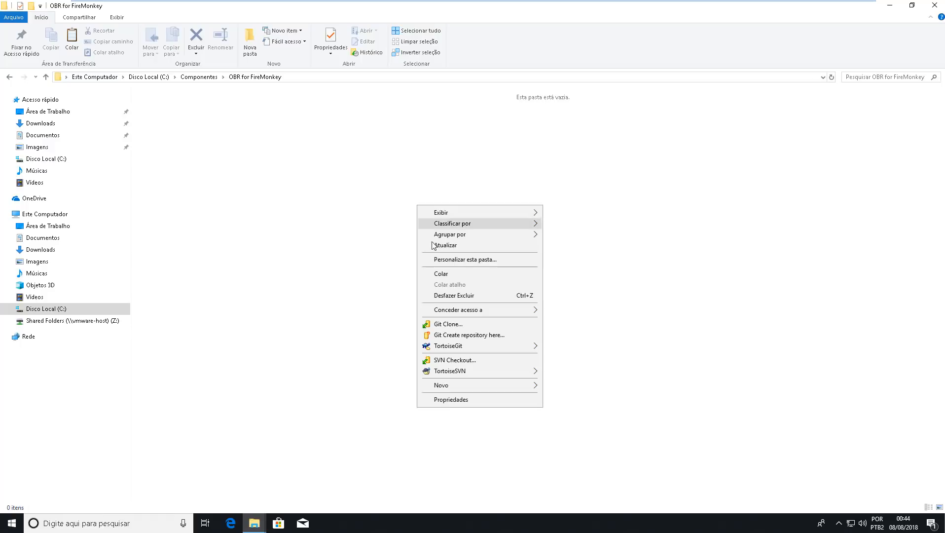
pyautogui.click(448, 275)
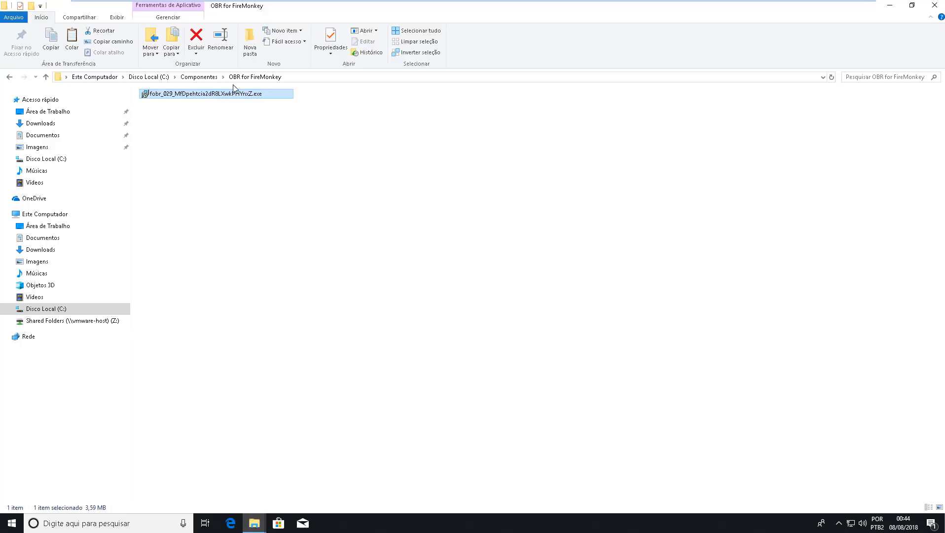
pyautogui.click(200, 78)
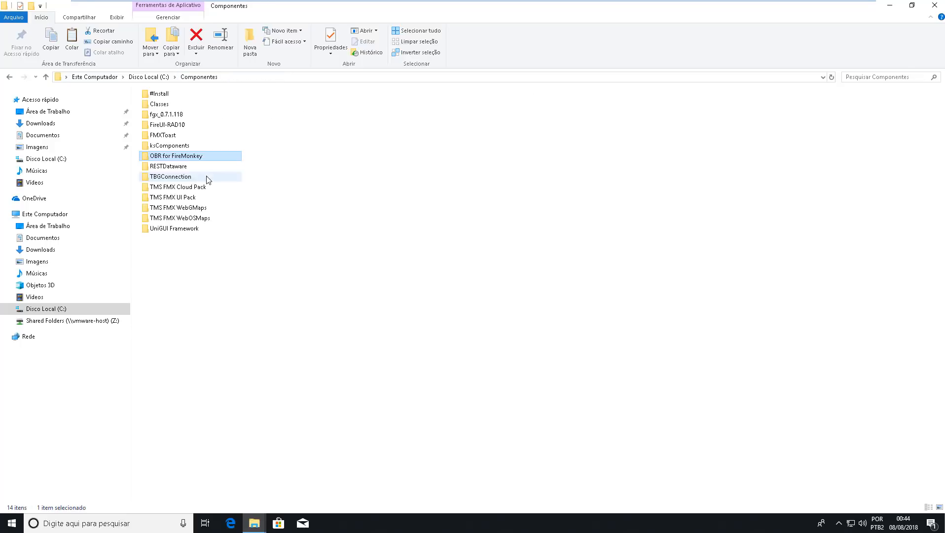
pyautogui.rightClick(173, 156)
pyautogui.press('Escape')
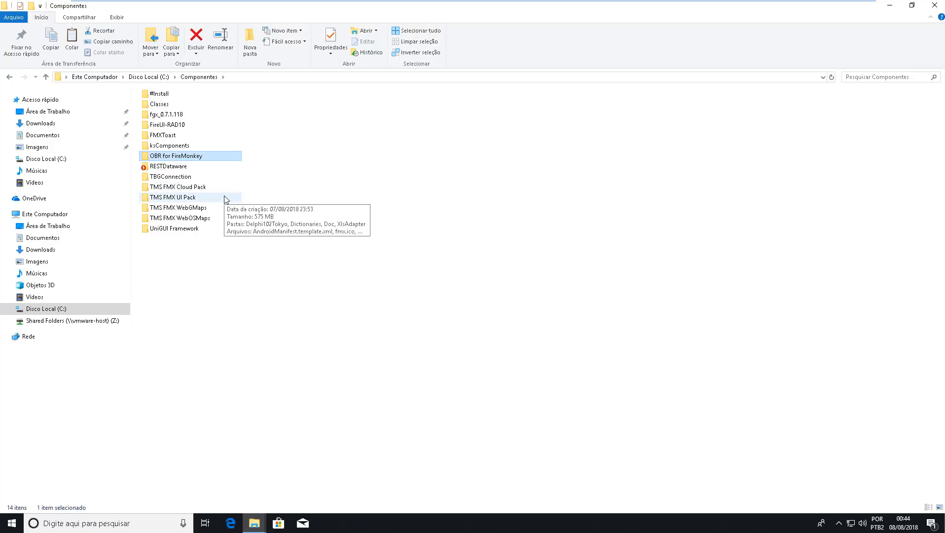
pyautogui.press('F2')
pyautogui.press('End')
pyautogui.write('Install')
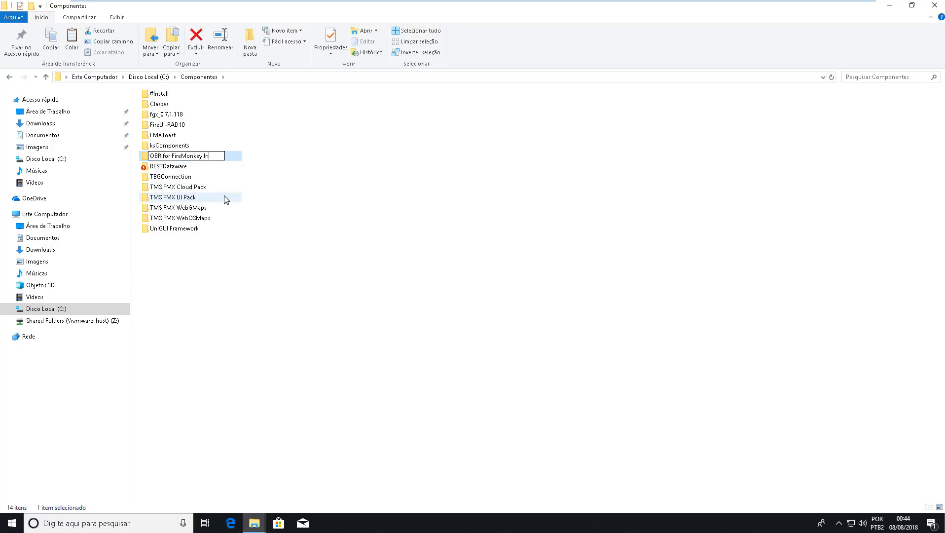
pyautogui.press('BackSpace')
pyautogui.press('BackSpace')
pyautogui.press('BackSpace')
pyautogui.press('BackSpace')
pyautogui.press('BackSpace')
pyautogui.press('BackSpace')
pyautogui.press('BackSpace')
pyautogui.press('BackSpace')
pyautogui.press('Return')
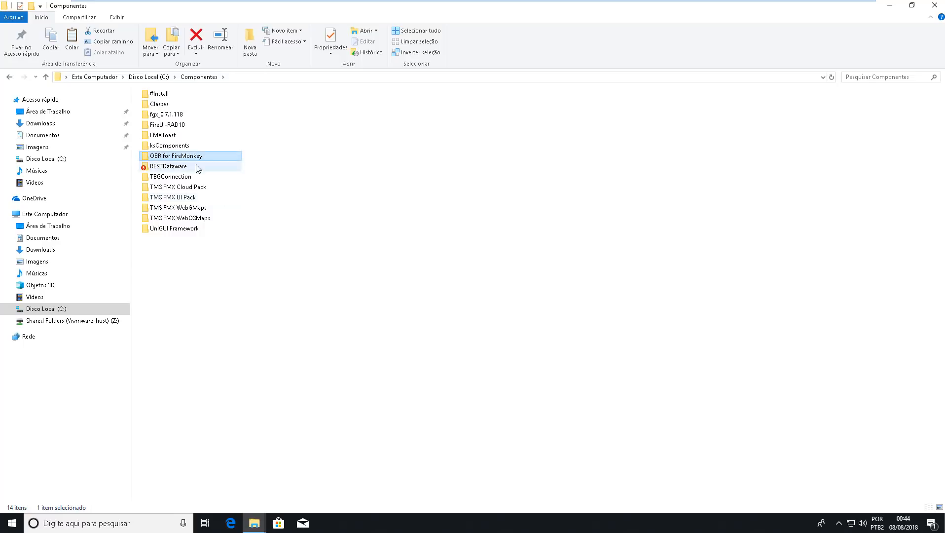
# Move the OBR for FireMonkey folder into the #Install folder and open #Install
pyautogui.moveTo(184, 157); pyautogui.dragTo(154, 97)
pyautogui.doubleClick(159, 94)
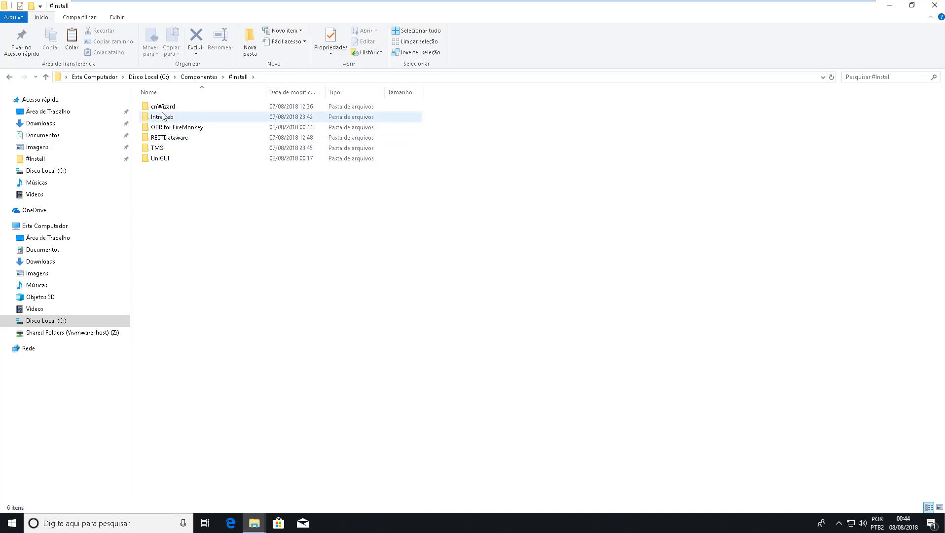
# Launch the fobr_029 installer from the OBR for FireMonkey folder and continue to its destination choice
pyautogui.doubleClick(170, 127)
pyautogui.rightClick(169, 106)
pyautogui.click(223, 125)
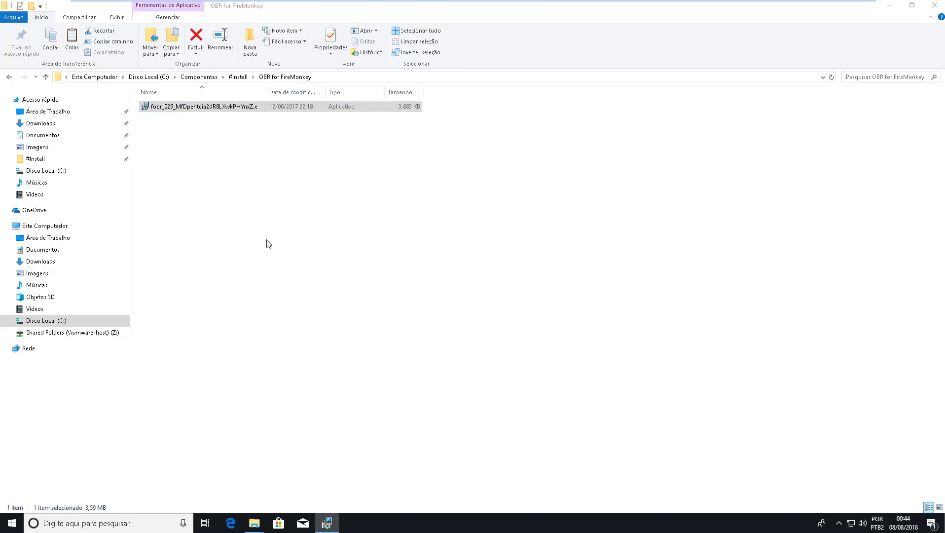
pyautogui.click(533, 340)
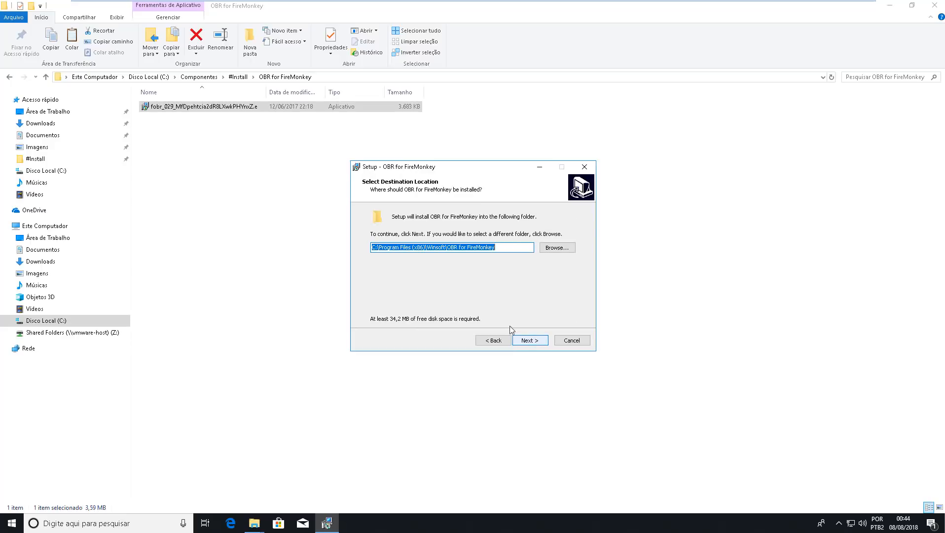
# Set the installation destination to C:\Componentes\OBR for FireMonkey
pyautogui.click(557, 247)
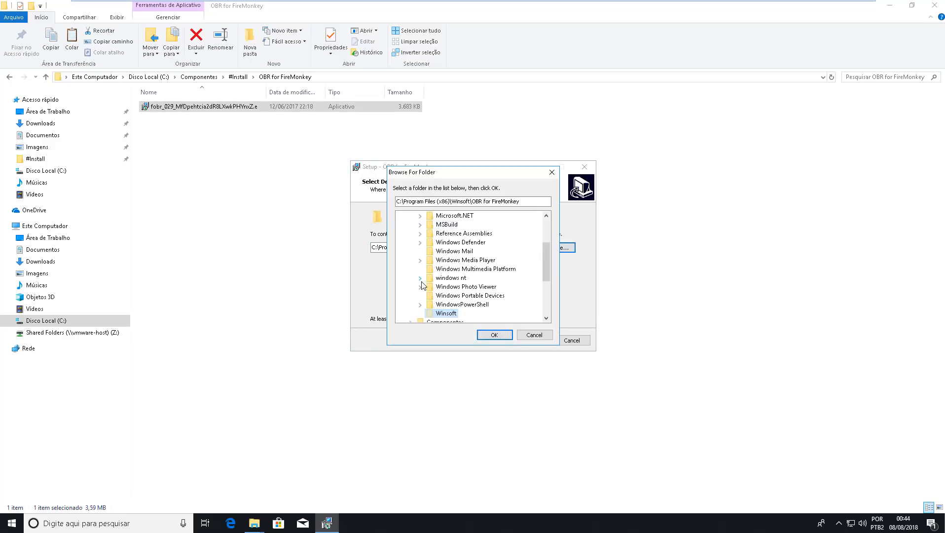
pyautogui.scroll(3, 423, 280)
pyautogui.click(410, 234)
pyautogui.click(446, 216)
pyautogui.click(455, 244)
pyautogui.doubleClick(455, 243)
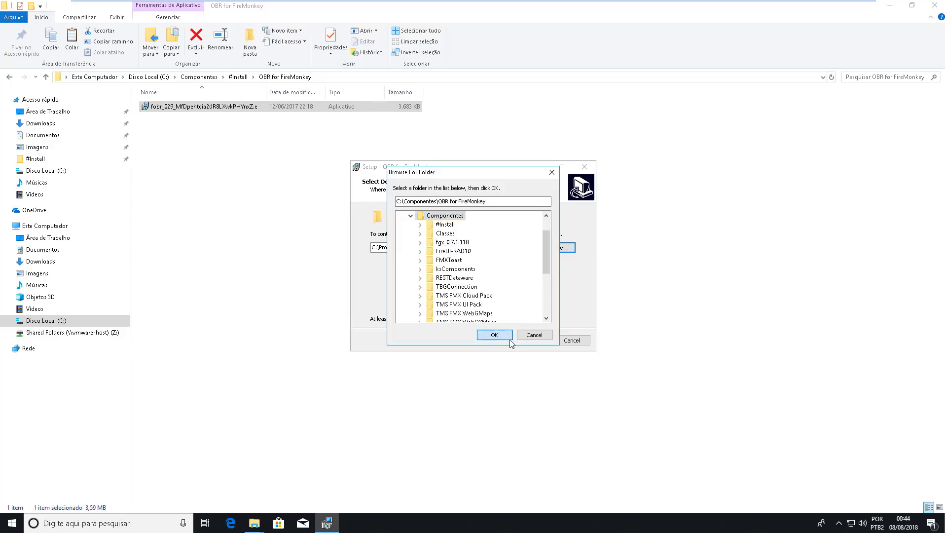
pyautogui.click(508, 338)
# Keep the default Start Menu folder, install OBR for FireMonkey and finish the setup wizard
pyautogui.click(530, 343)
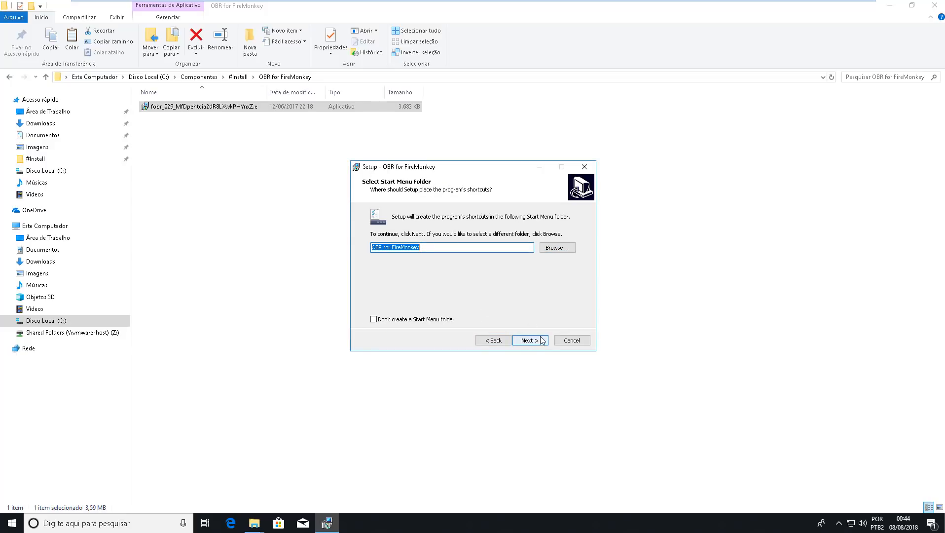
pyautogui.click(530, 342)
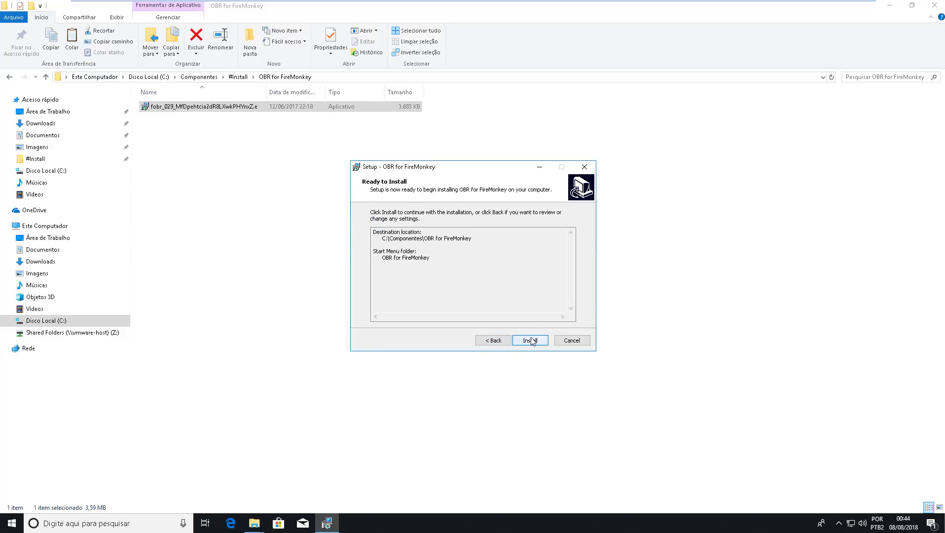
pyautogui.click(531, 345)
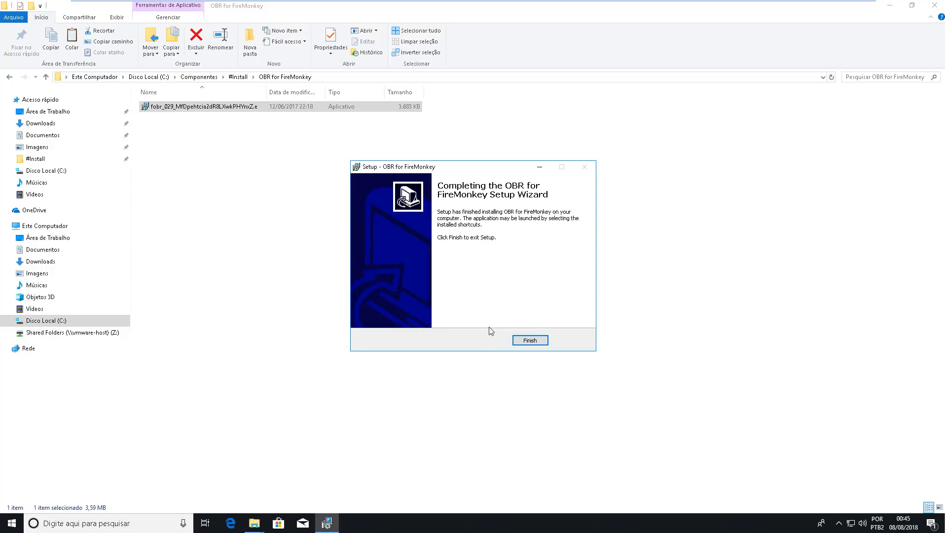
pyautogui.click(526, 343)
# Return to the Componentes folder and review its component folders, including ksComponents and TBGConnection
pyautogui.click(347, 300)
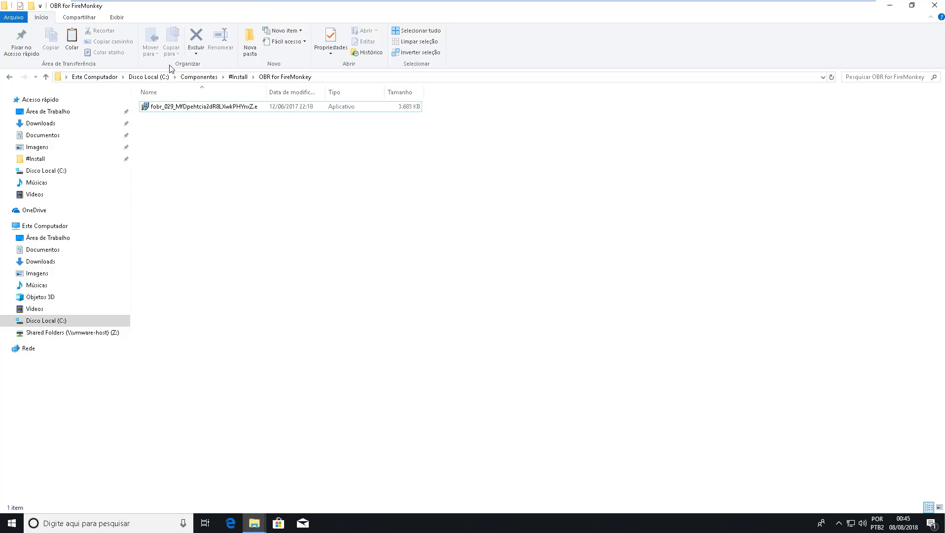
pyautogui.click(239, 77)
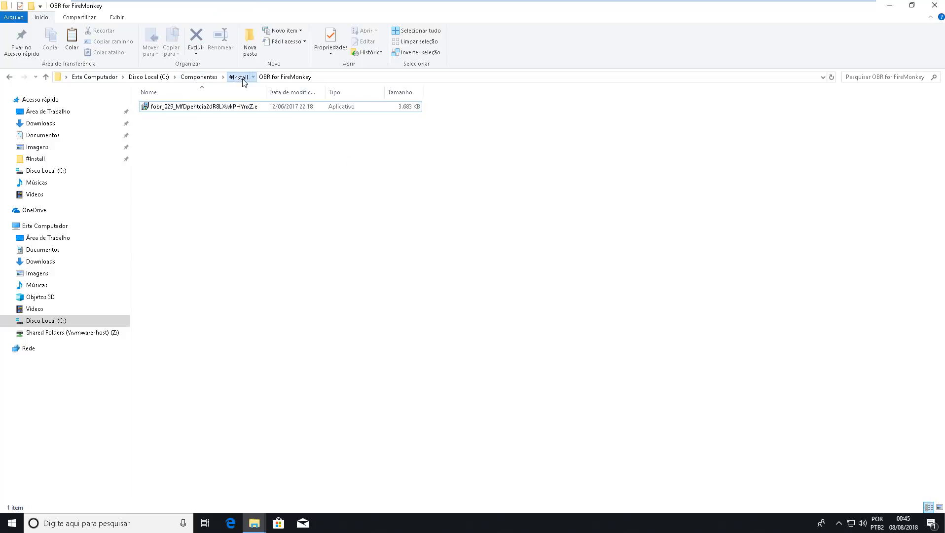
pyautogui.click(207, 78)
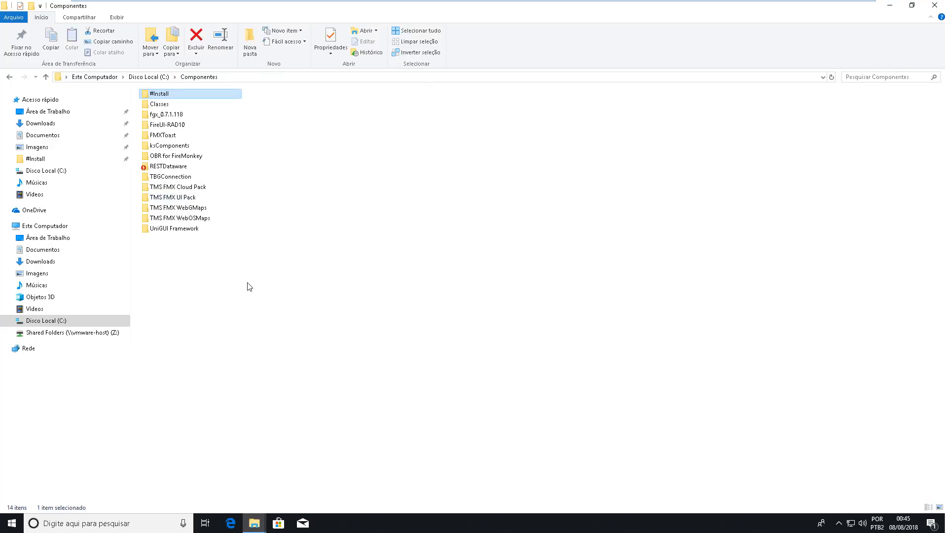
pyautogui.click(178, 149)
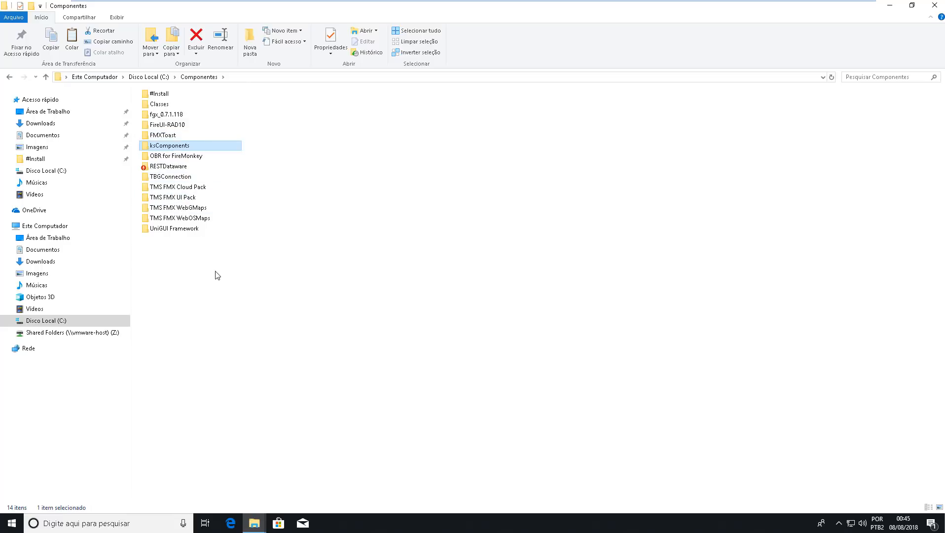
pyautogui.click(182, 179)
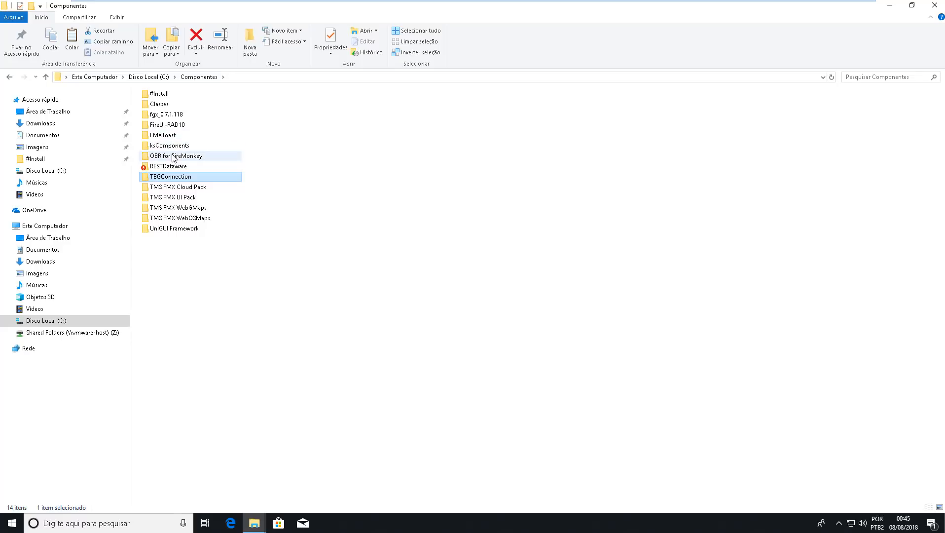
pyautogui.click(203, 288)
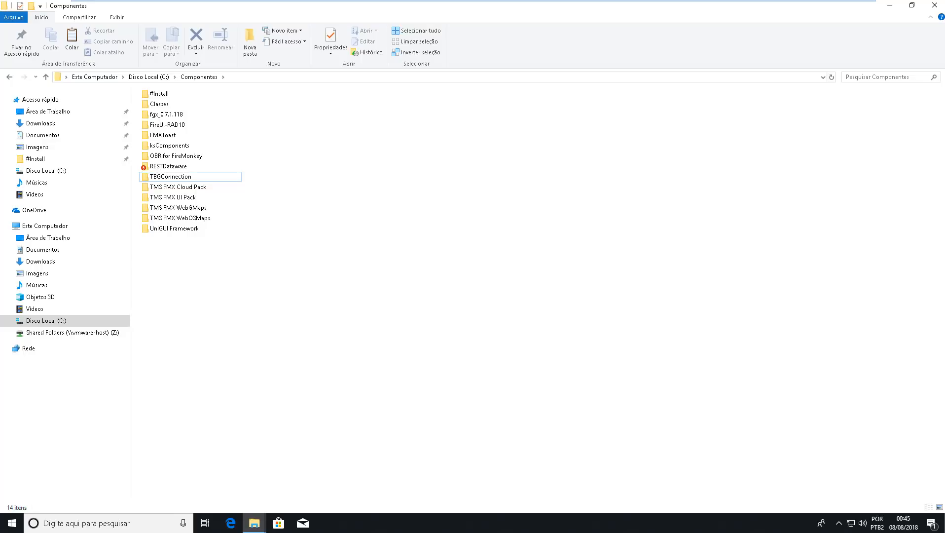
# Show the desktop and permanently empty the Recycle Bin
pyautogui.click(888, 9)
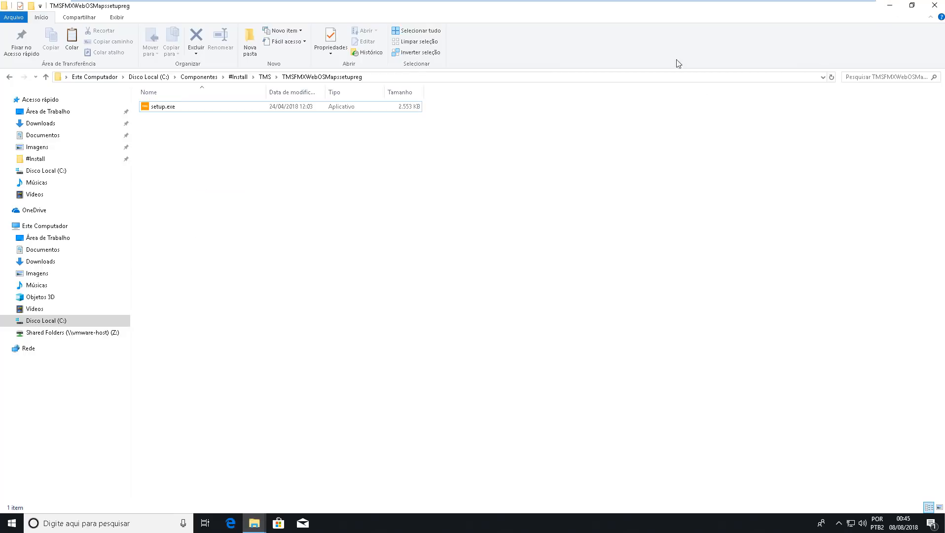
pyautogui.press('super+d')
pyautogui.rightClick(25, 22)
pyautogui.click(53, 40)
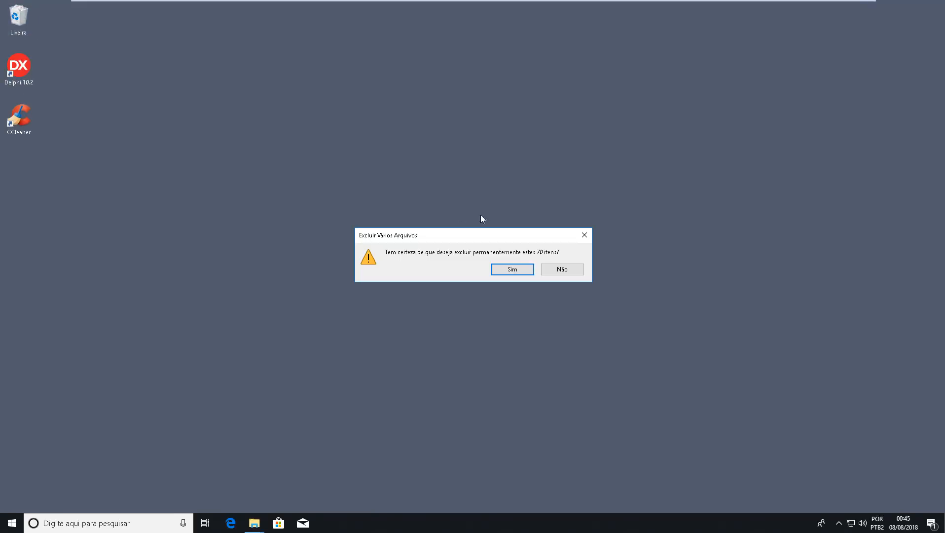
pyautogui.click(512, 267)
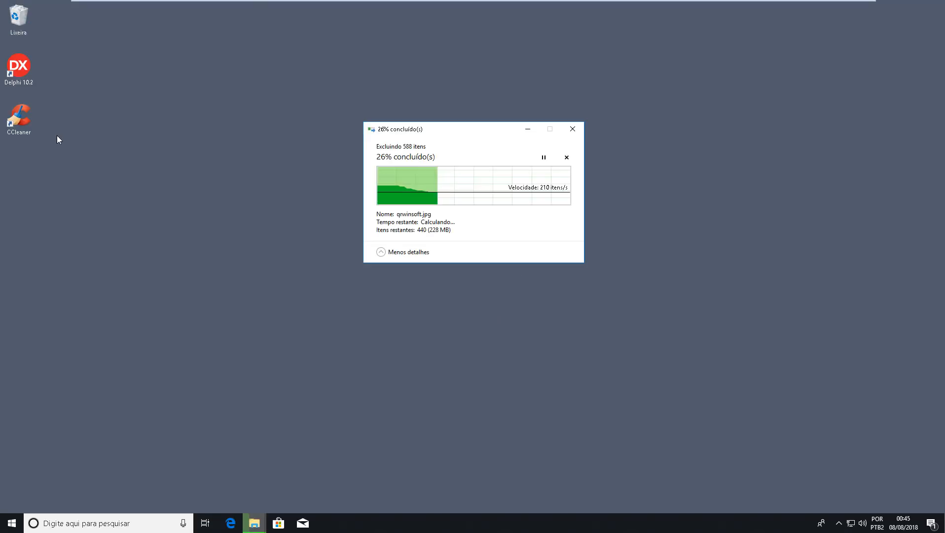
# Launch Delphi 10.2 as administrator
pyautogui.click(26, 74)
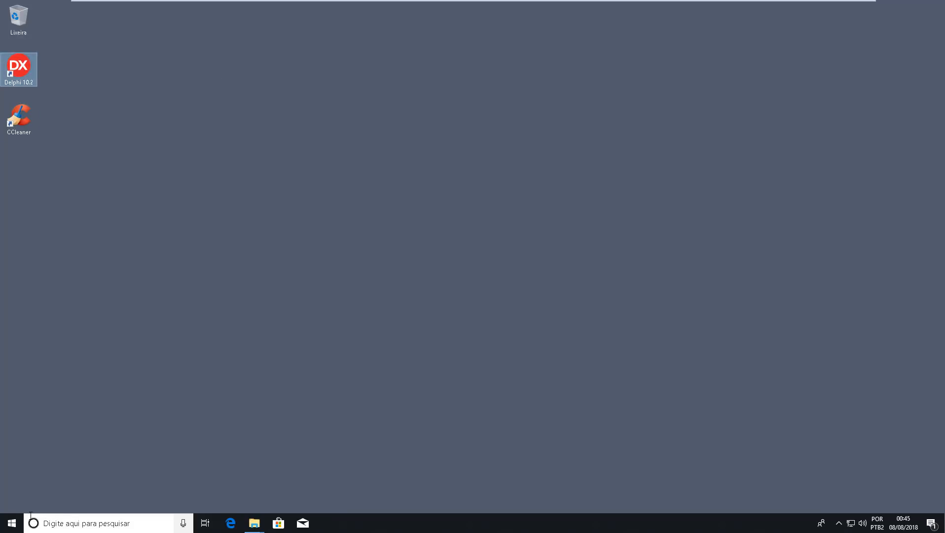
pyautogui.click(3, 528)
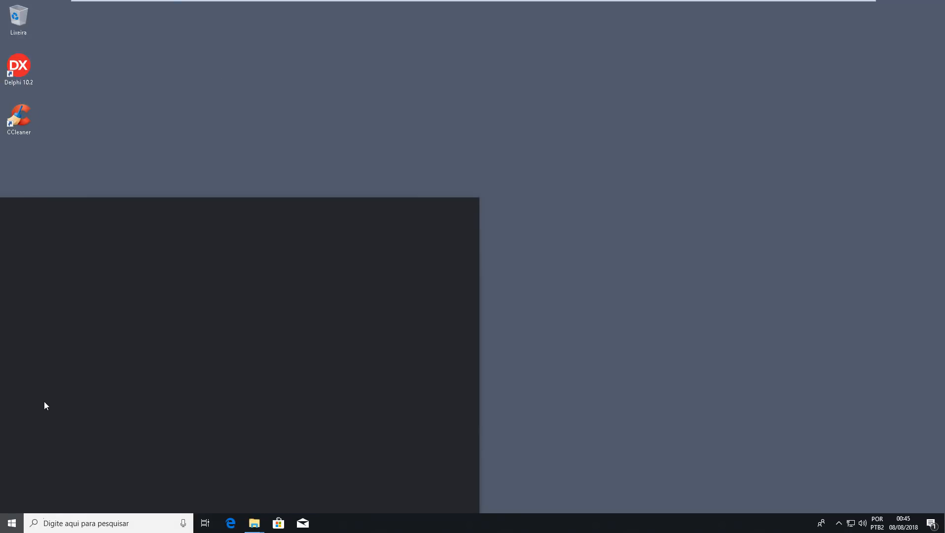
pyautogui.scroll(-1, 394, 422)
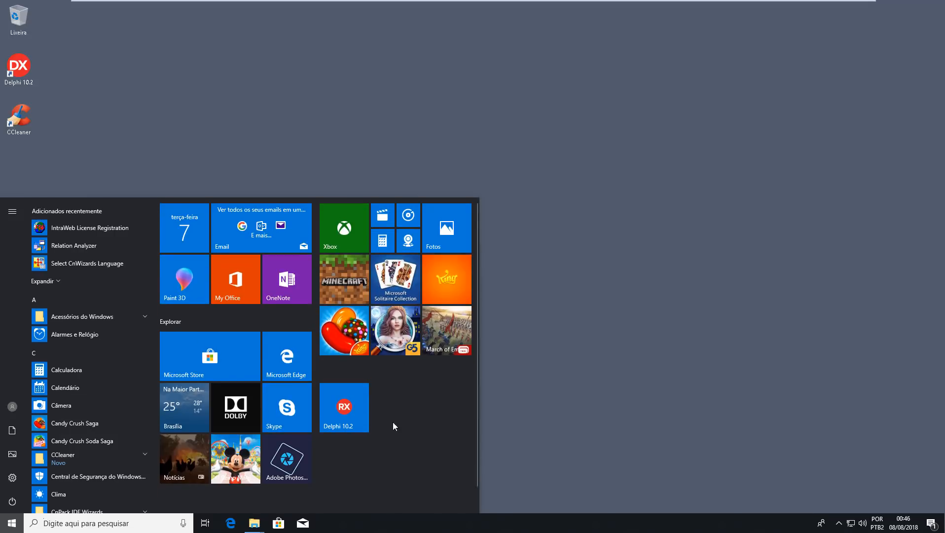
pyautogui.rightClick(361, 398)
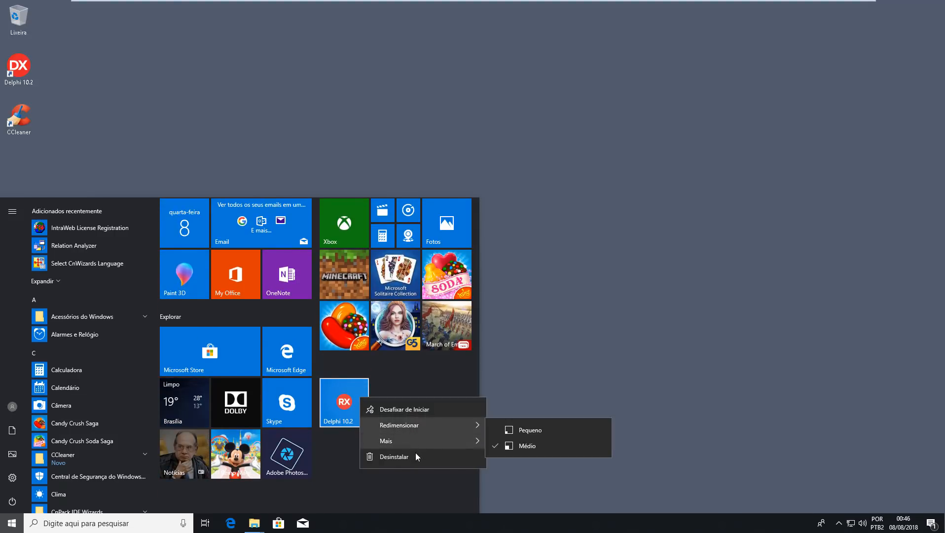
pyautogui.moveTo(413, 445)
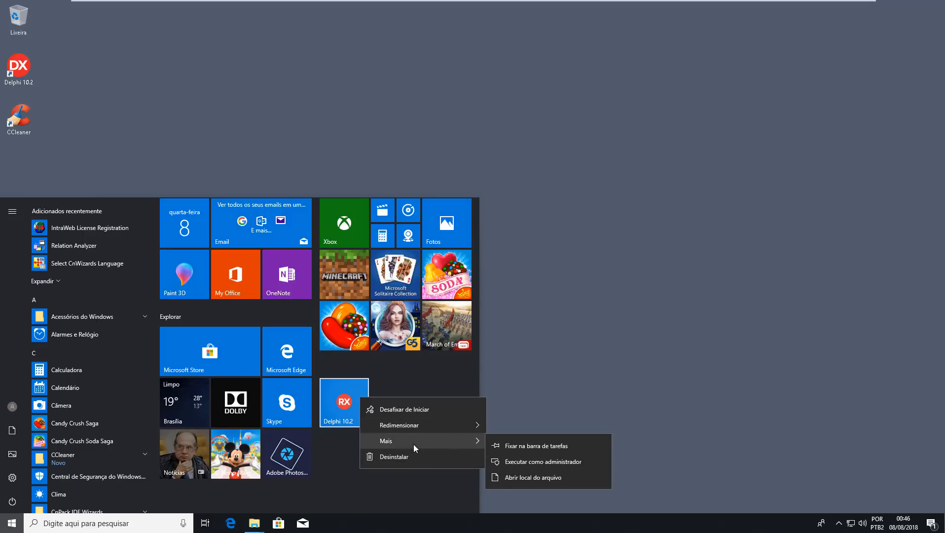
pyautogui.click(530, 463)
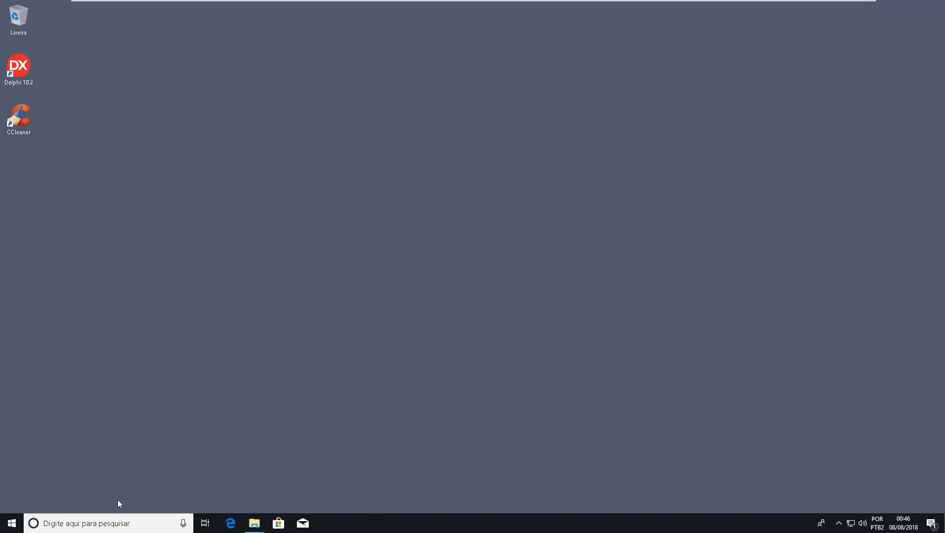
pyautogui.click(10, 521)
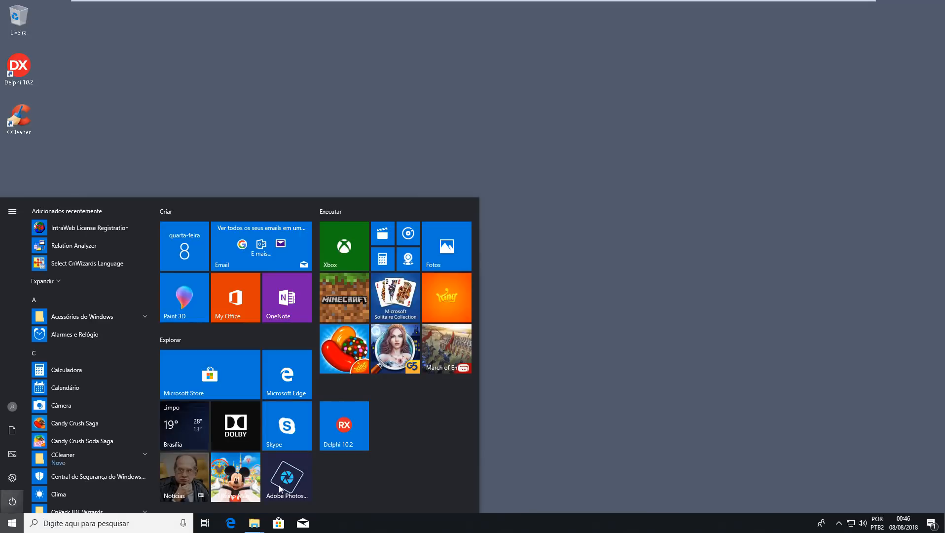
pyautogui.rightClick(337, 429)
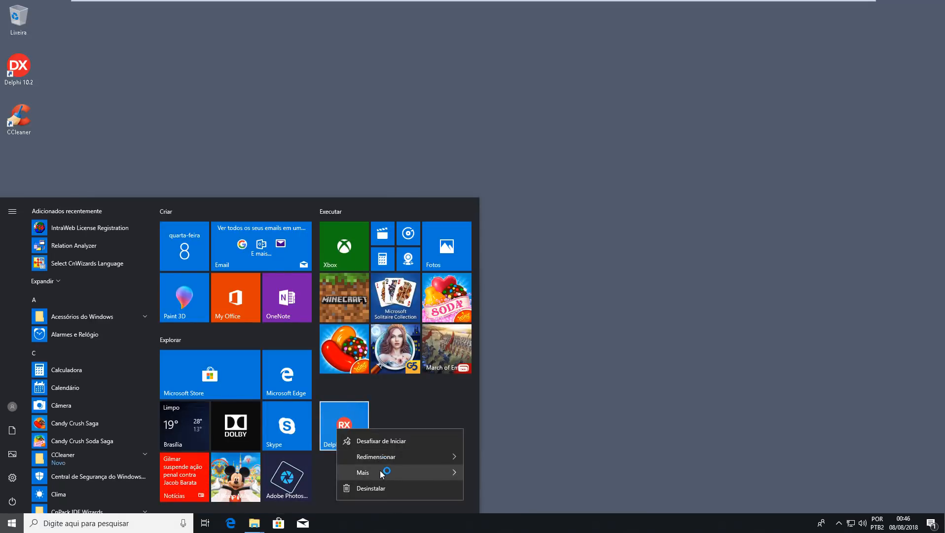
pyautogui.moveTo(382, 474)
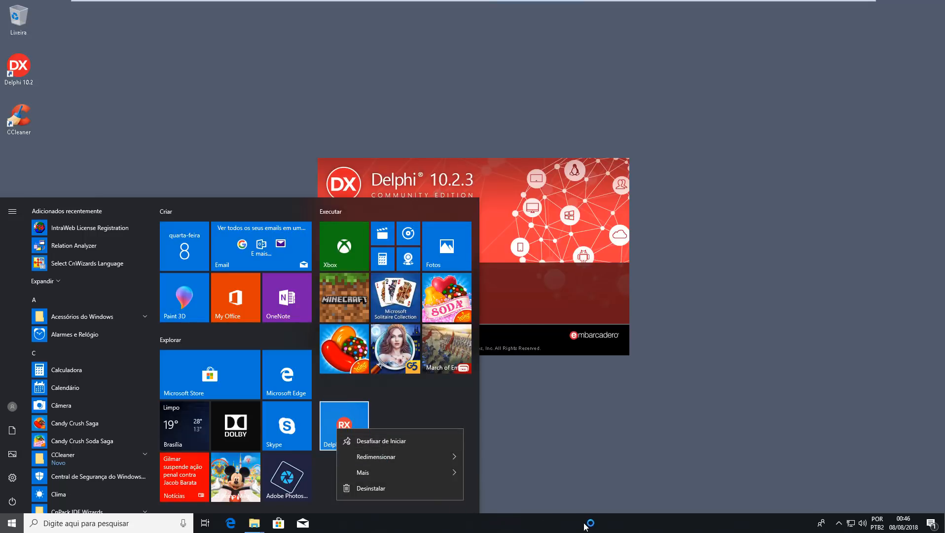
pyautogui.click(587, 527)
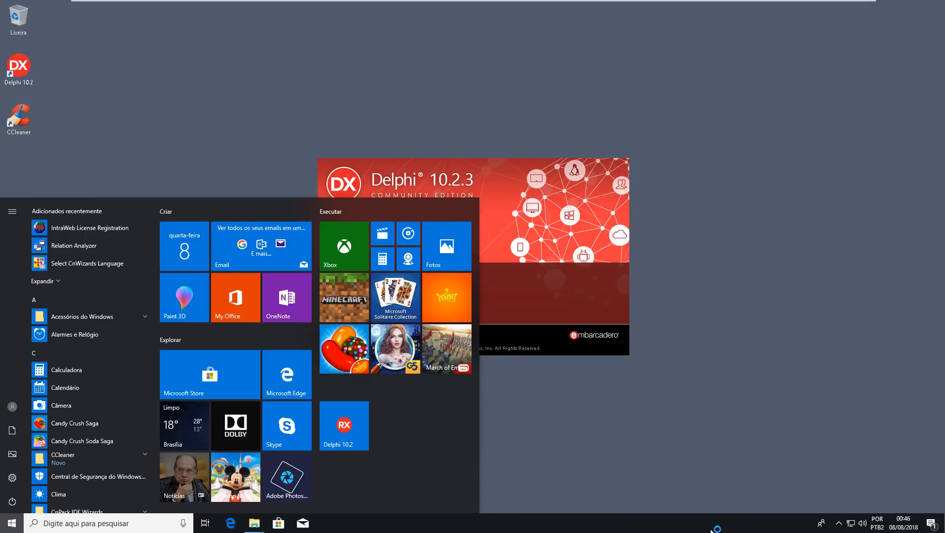
pyautogui.click(690, 441)
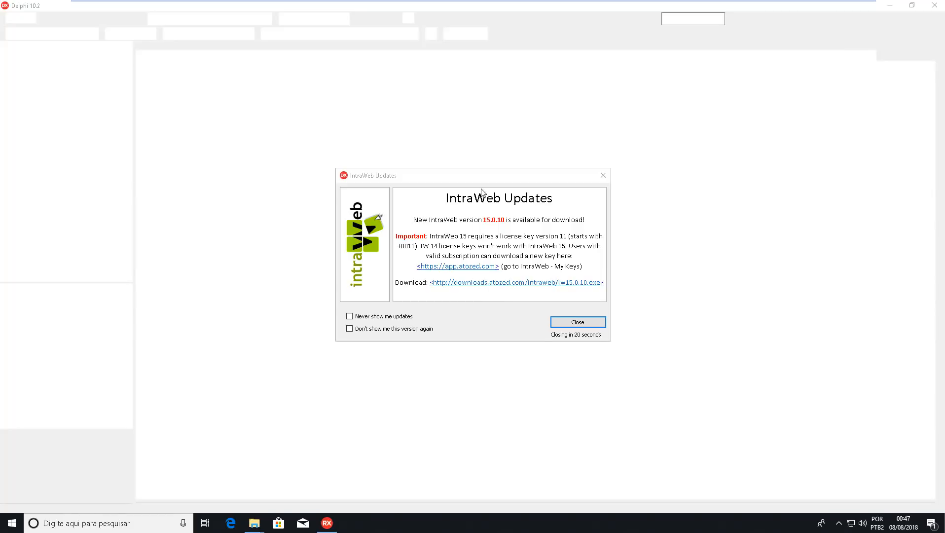
# Dismiss the IntraWeb update notice and open the New Items dialog
pyautogui.click(574, 324)
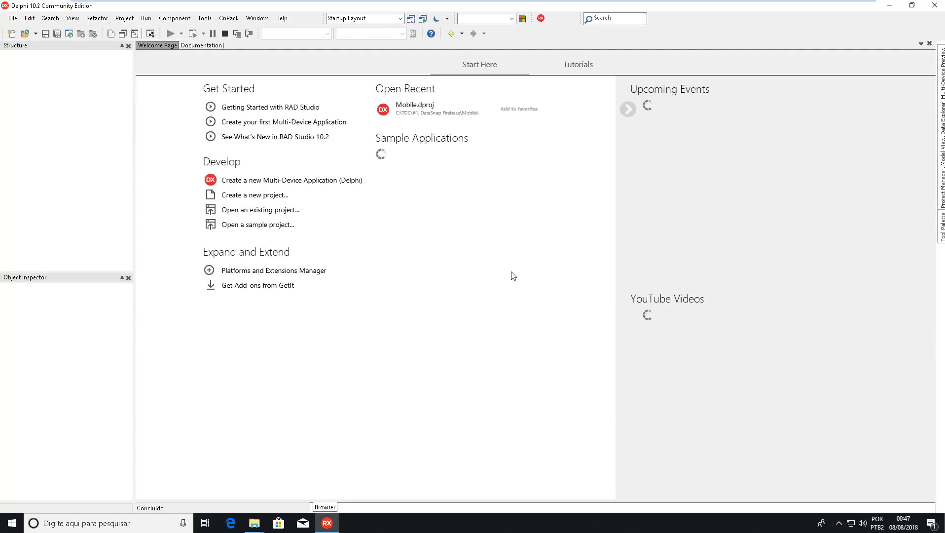
pyautogui.click(12, 19)
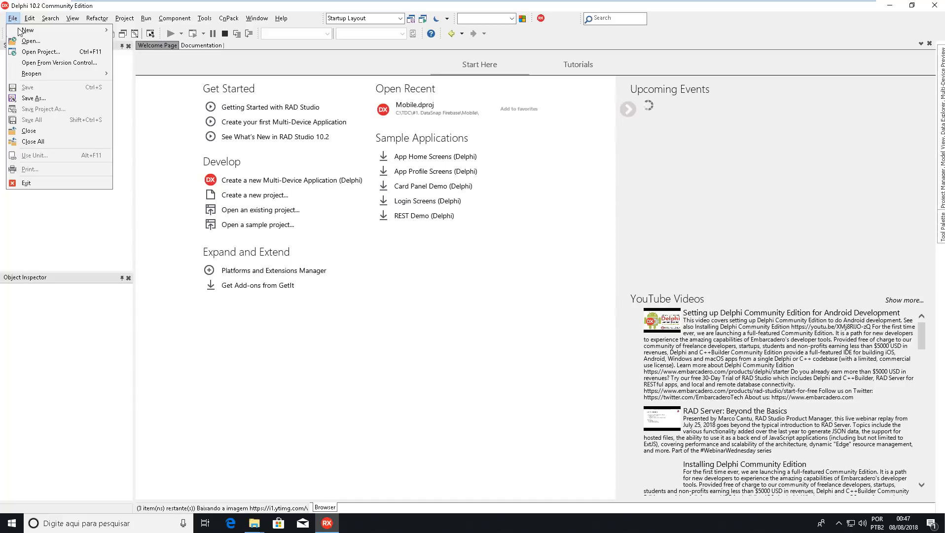
pyautogui.moveTo(21, 34)
pyautogui.click(157, 100)
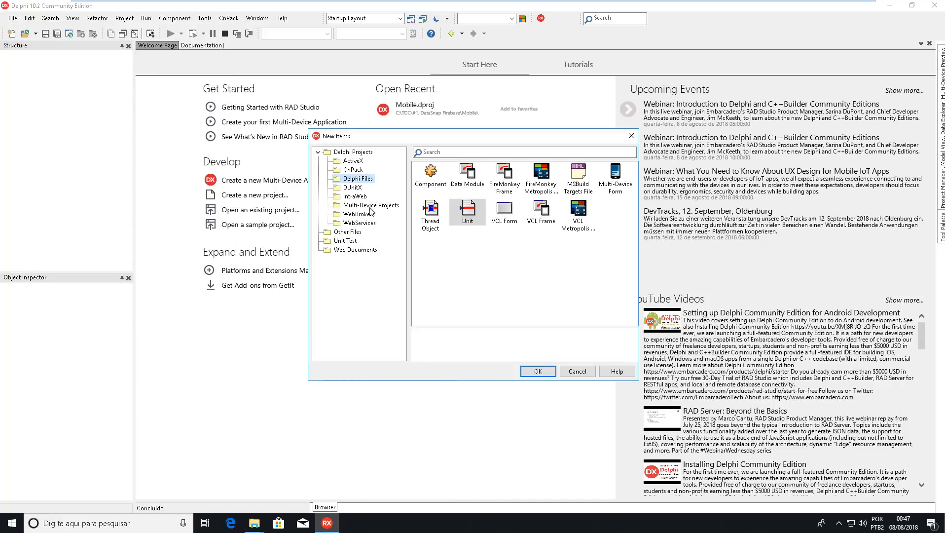
# Examine the IntraWeb, CnPack and Delphi Files templates, dismissing the CnPack tip, and leave without creating an item
pyautogui.click(363, 197)
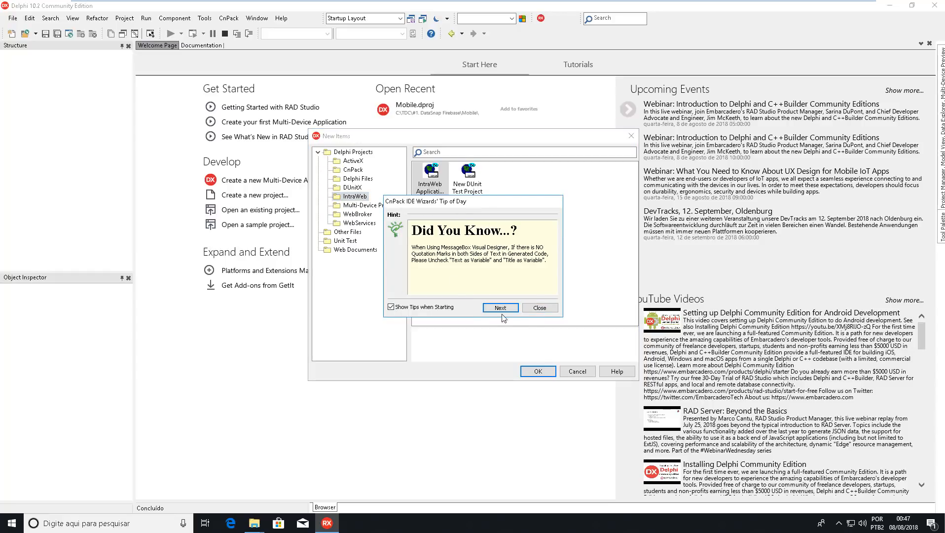
pyautogui.click(538, 308)
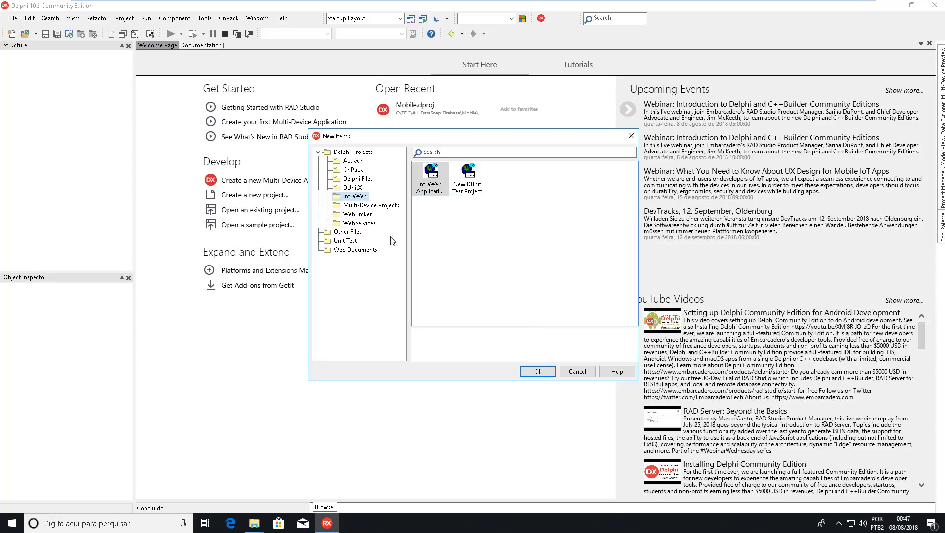
pyautogui.click(353, 170)
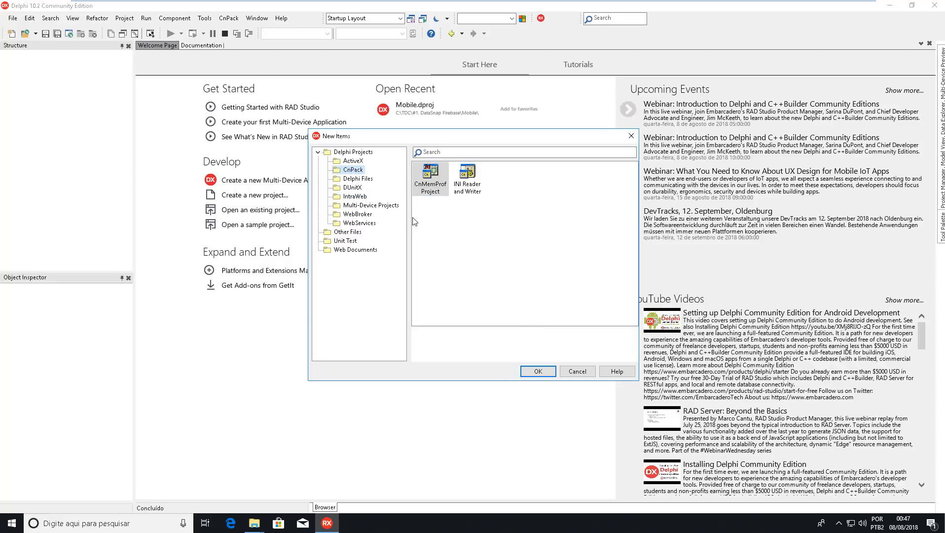
pyautogui.click(352, 180)
pyautogui.click(353, 197)
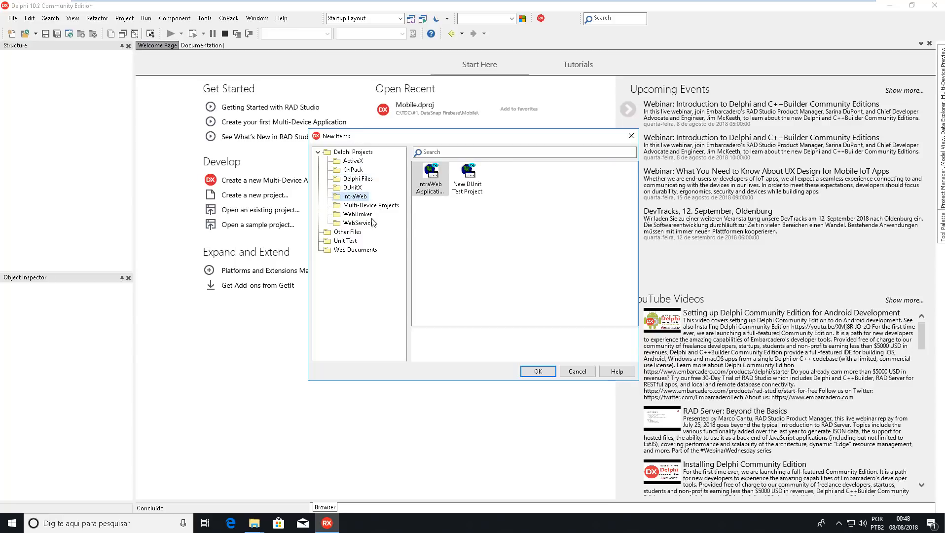
pyautogui.click(422, 195)
pyautogui.click(469, 210)
pyautogui.click(587, 372)
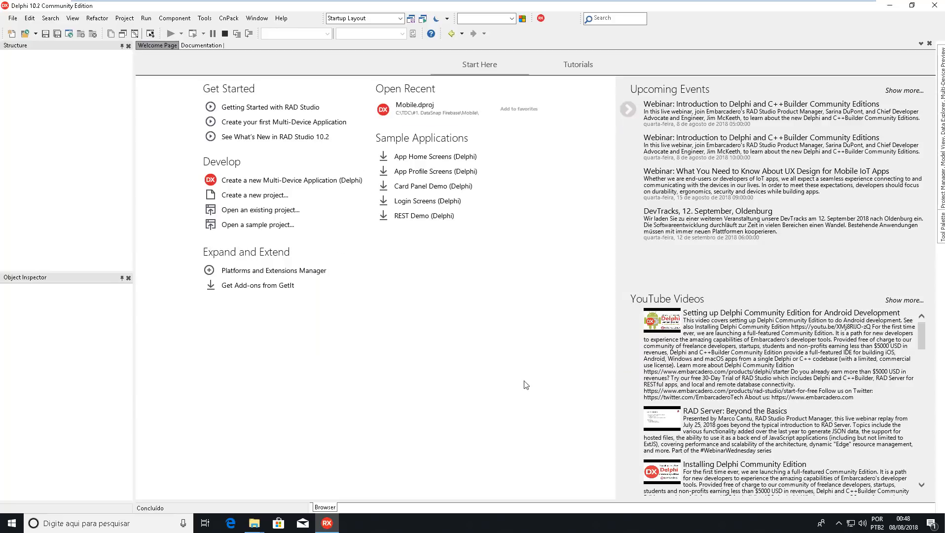
# Open the TBGFirebaseConnection.dpk package from C:\Componentes\TBGConnection, filtering the file list by *.dpk
pyautogui.click(27, 37)
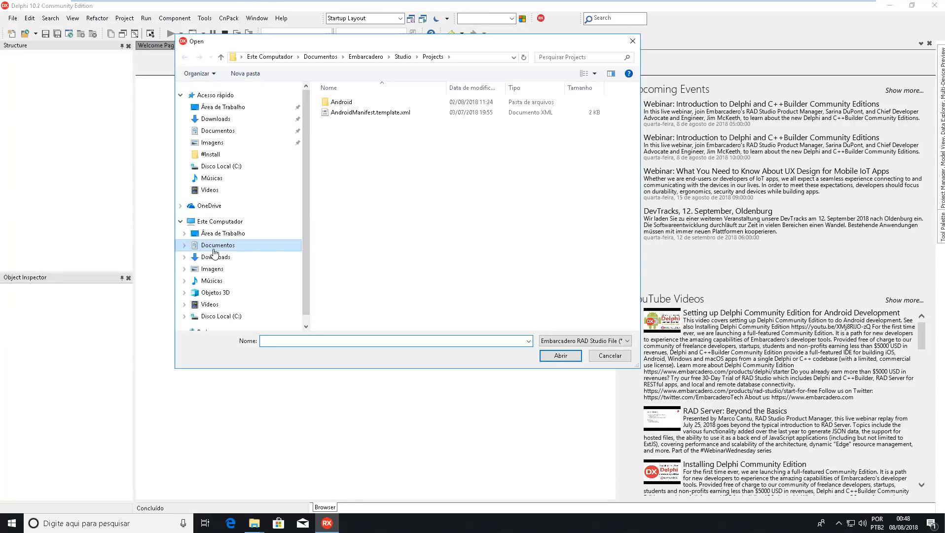
pyautogui.click(237, 316)
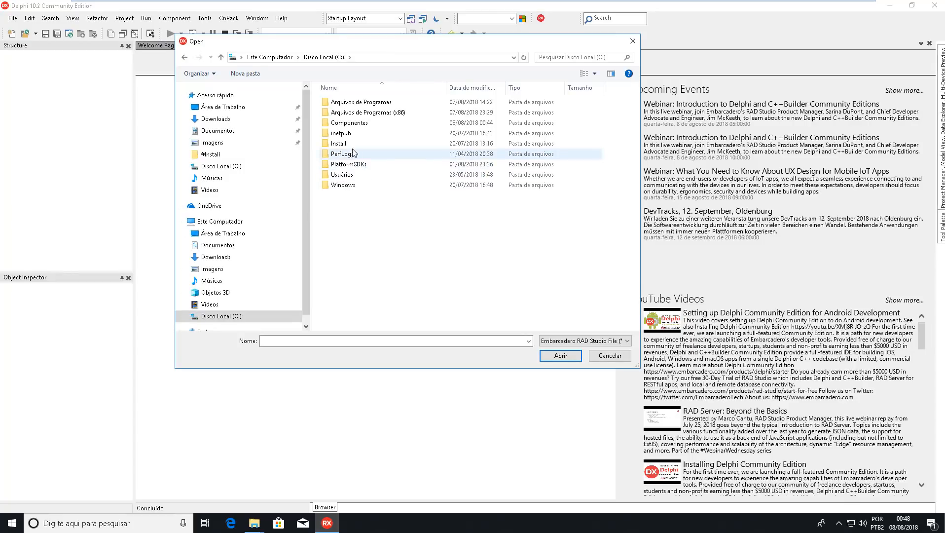
pyautogui.doubleClick(349, 123)
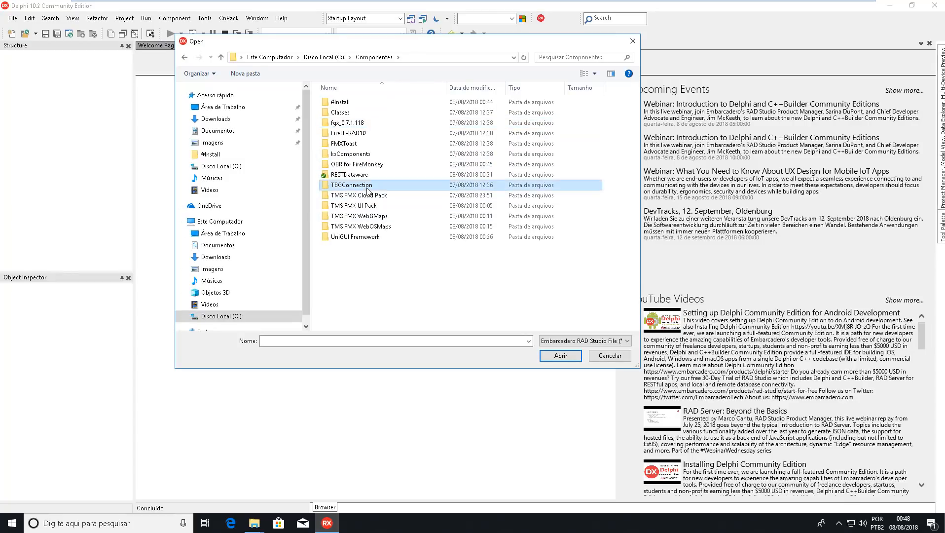
pyautogui.doubleClick(361, 185)
pyautogui.click(472, 342)
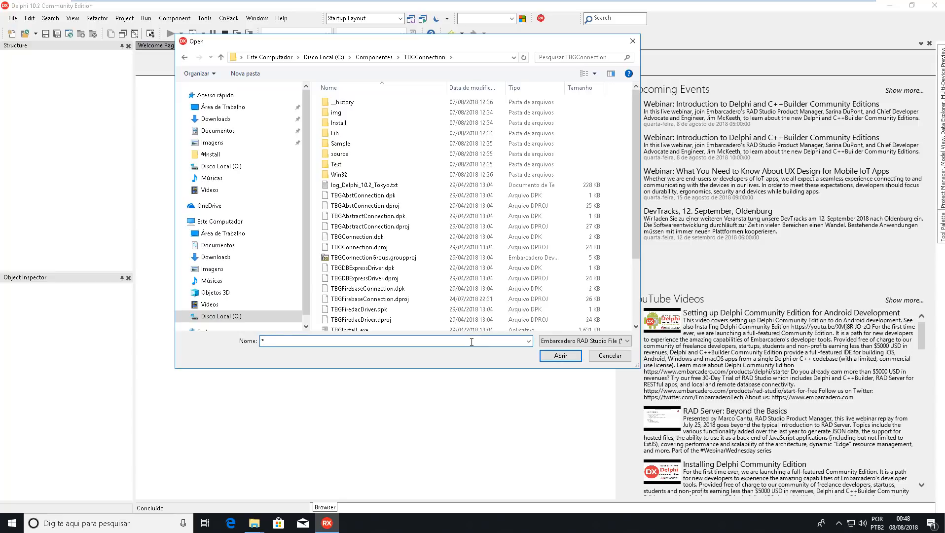
pyautogui.write('*.dpk')
pyautogui.press('Return')
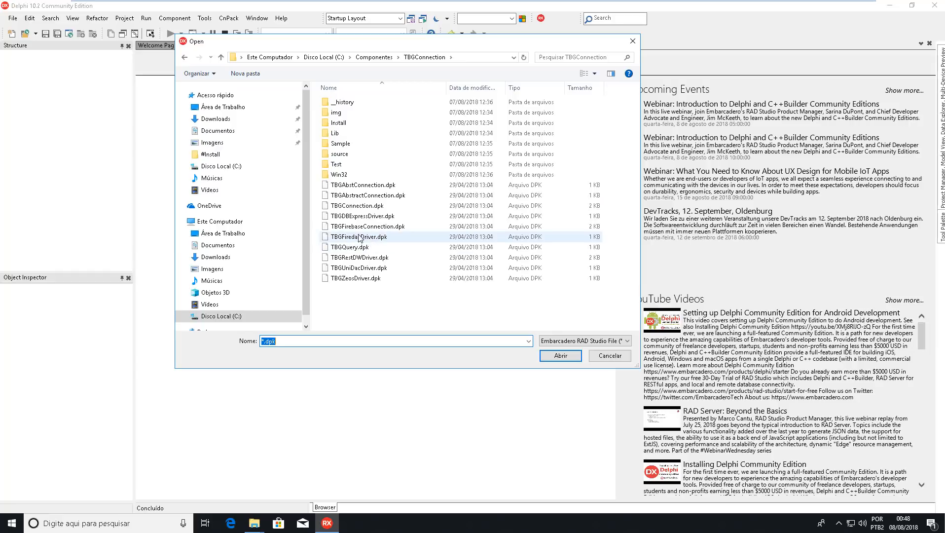
pyautogui.click(375, 228)
pyautogui.doubleClick(375, 229)
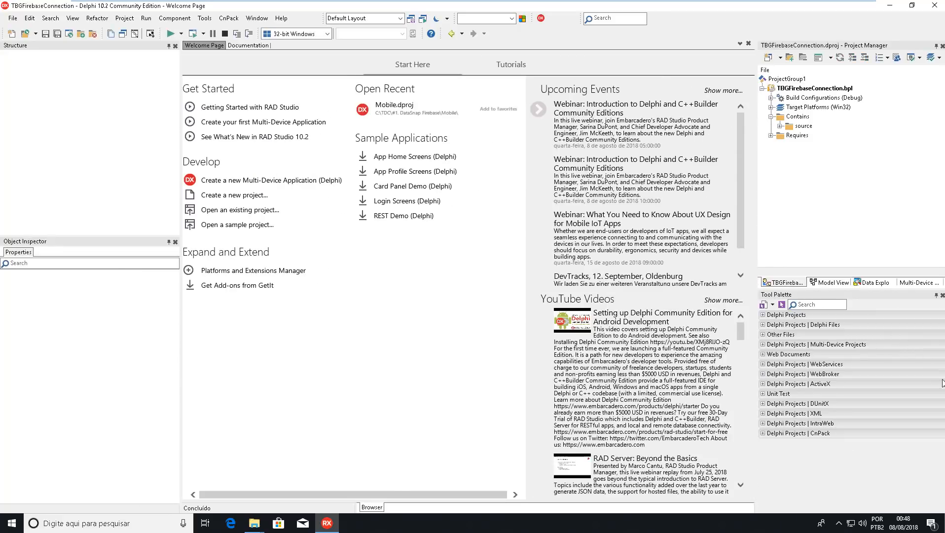
# Clean and build the TBGFirebaseConnection.bpl package
pyautogui.click(829, 91)
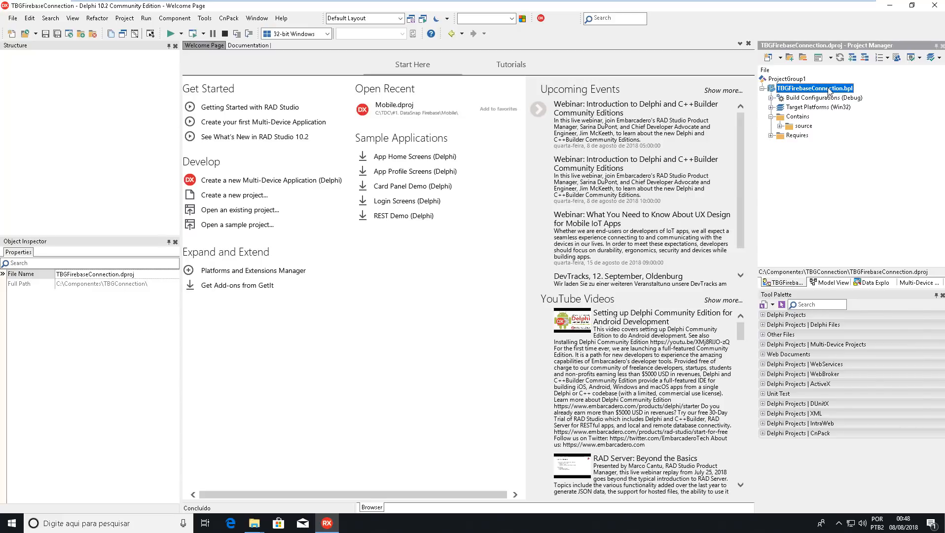
pyautogui.rightClick(829, 92)
pyautogui.click(851, 115)
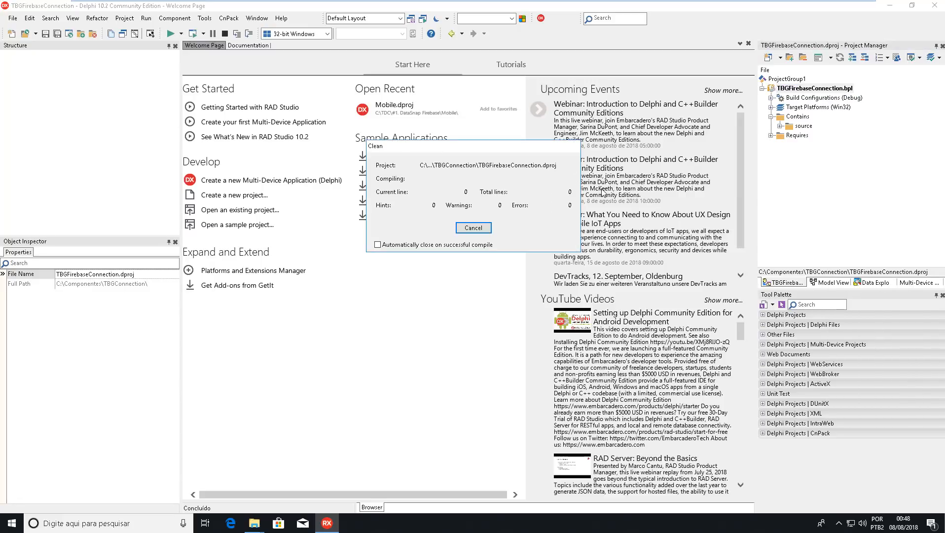
pyautogui.click(474, 228)
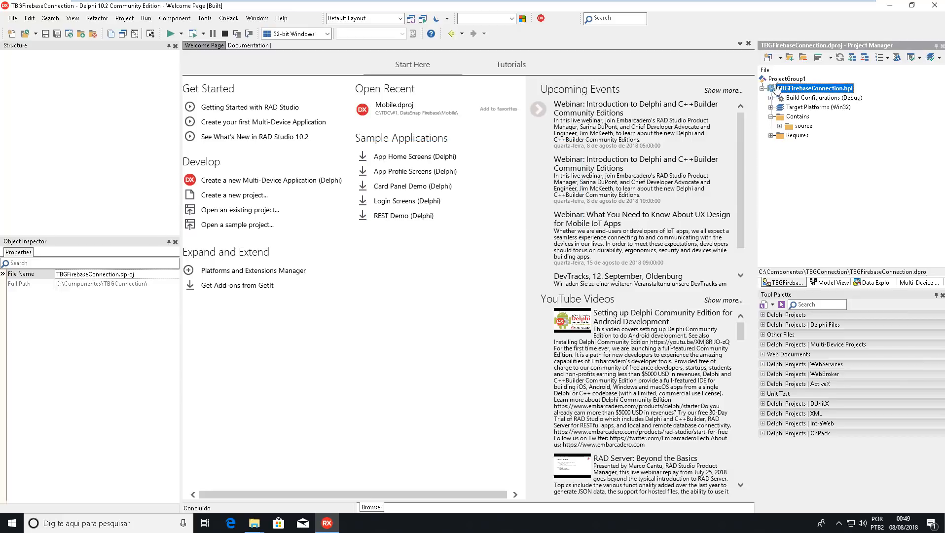
pyautogui.rightClick(810, 91)
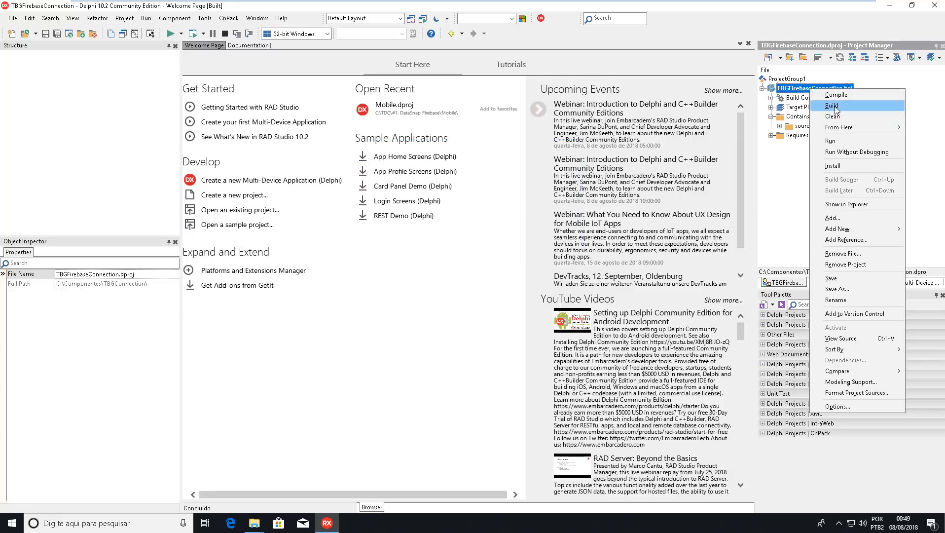
pyautogui.click(851, 105)
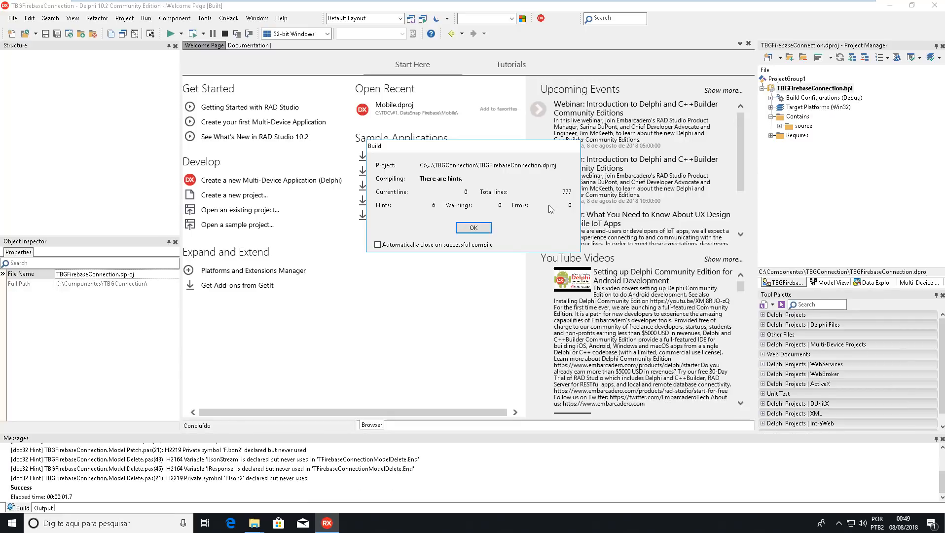
pyautogui.click(486, 227)
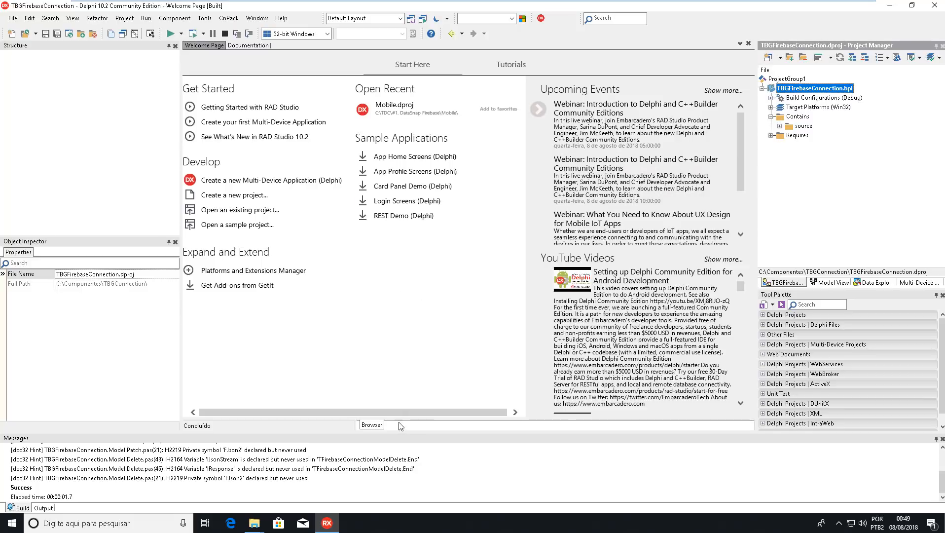
pyautogui.moveTo(406, 434); pyautogui.dragTo(406, 440)
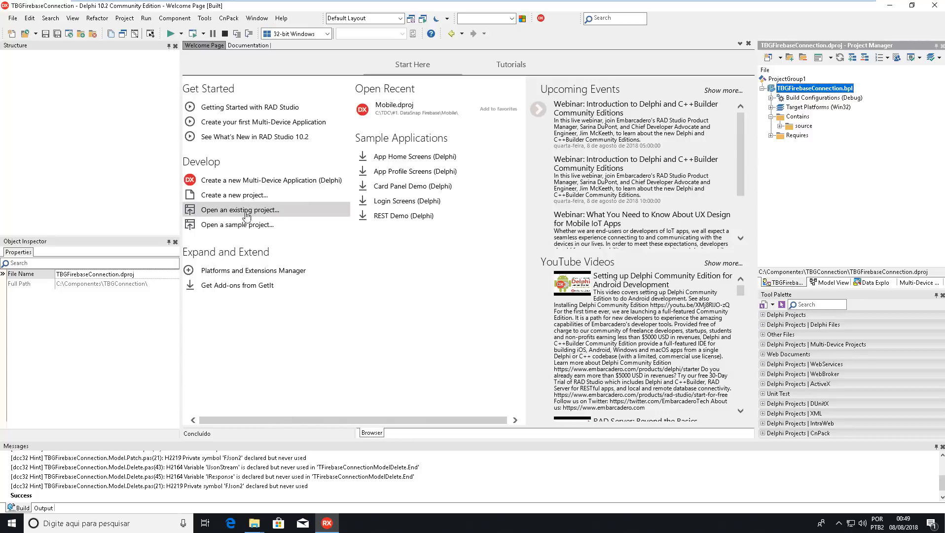
# Install the TBGFirebaseConnection.bpl package in the IDE and dismiss the installation notice
pyautogui.rightClick(796, 89)
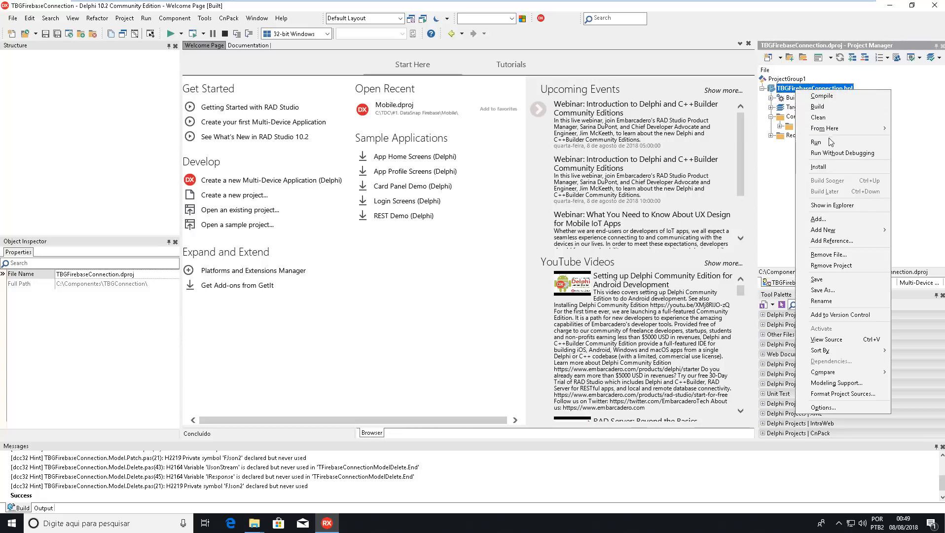
pyautogui.click(821, 167)
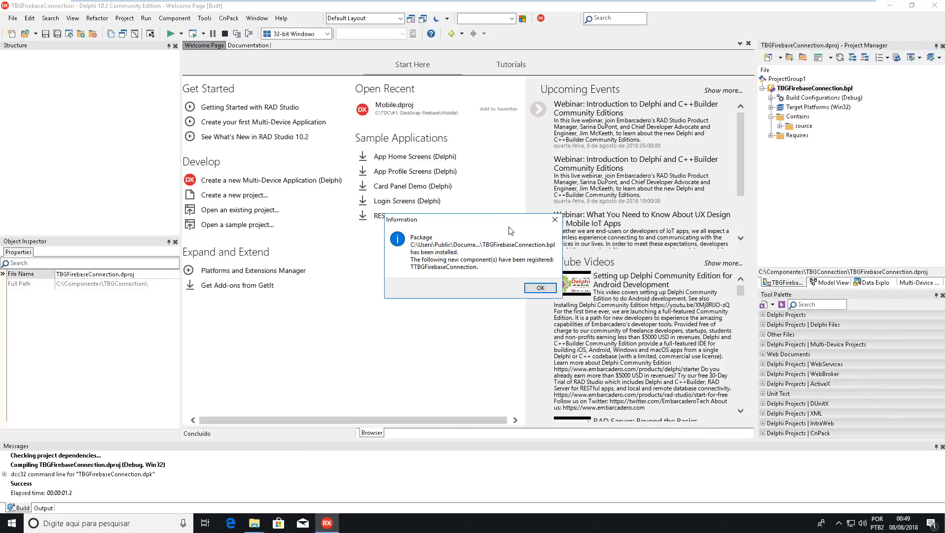
pyautogui.click(541, 289)
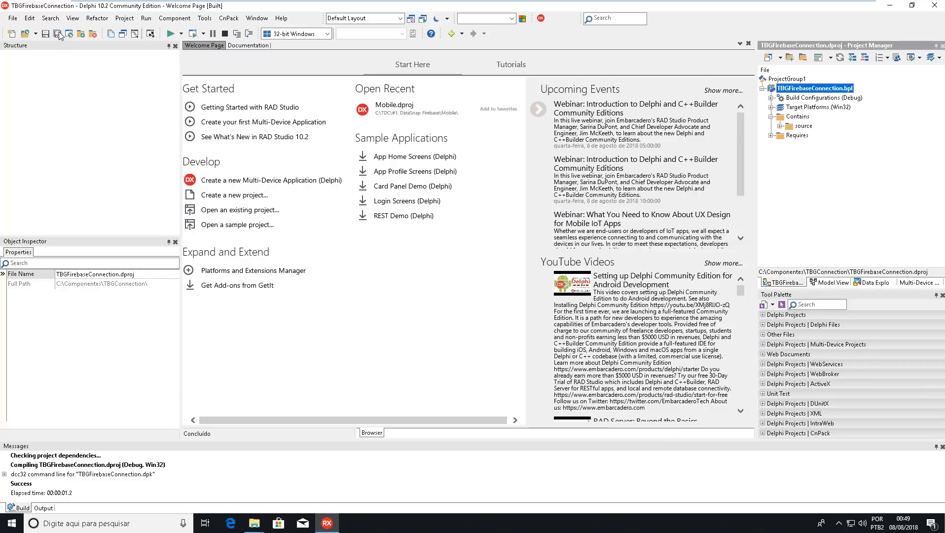
# Open the KernowSoftwareFMX.dpk package from the ksComponents folder inside Componentes
pyautogui.click(25, 33)
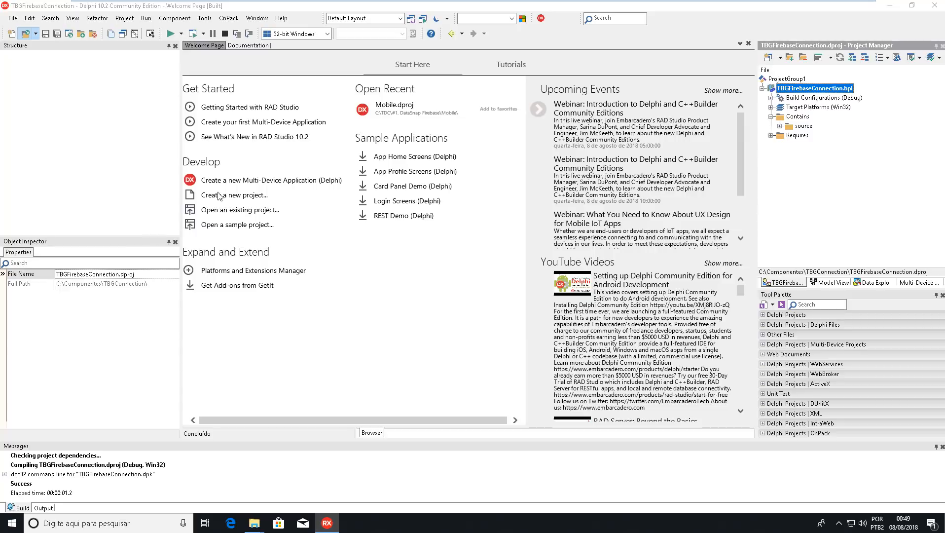
pyautogui.click(374, 56)
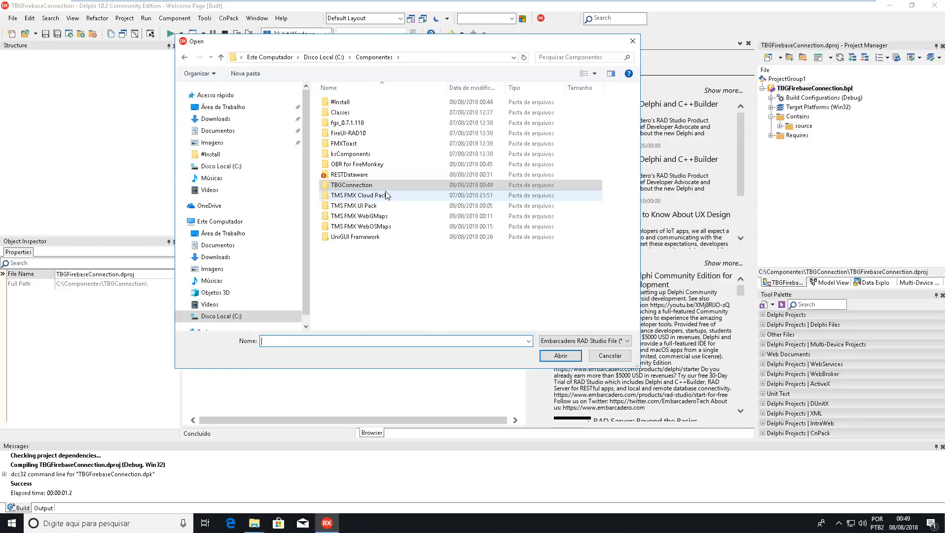
pyautogui.click(357, 154)
pyautogui.doubleClick(357, 154)
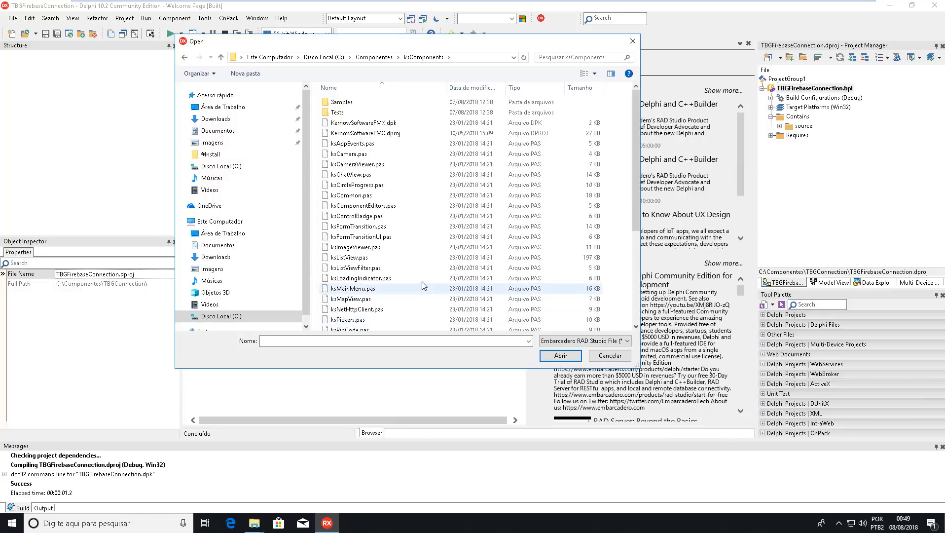
pyautogui.scroll(-5, 421, 284)
pyautogui.scroll(5, 422, 285)
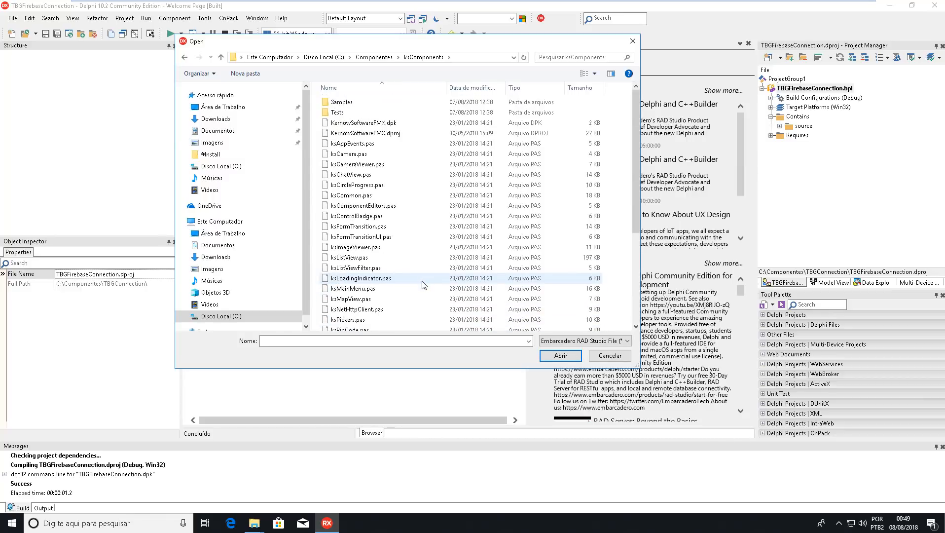
pyautogui.click(383, 137)
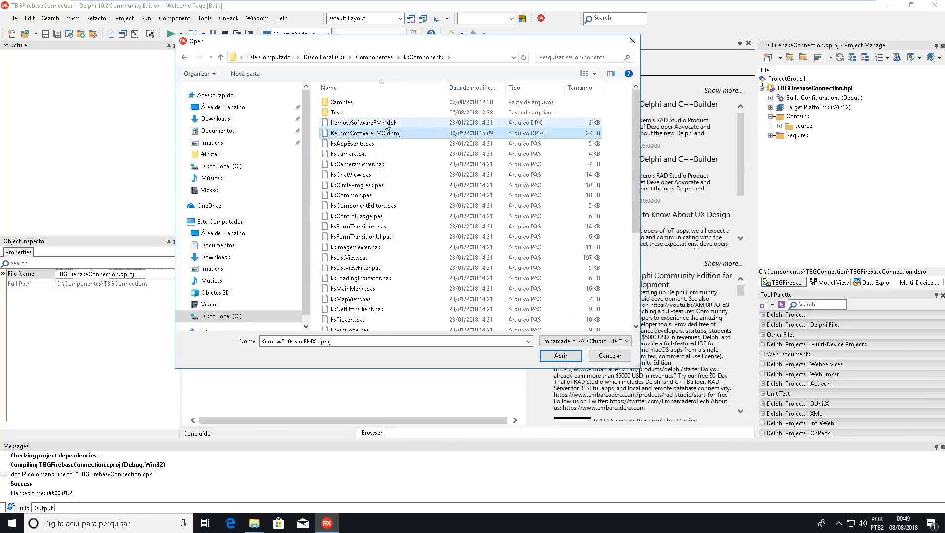
pyautogui.click(368, 121)
pyautogui.doubleClick(368, 123)
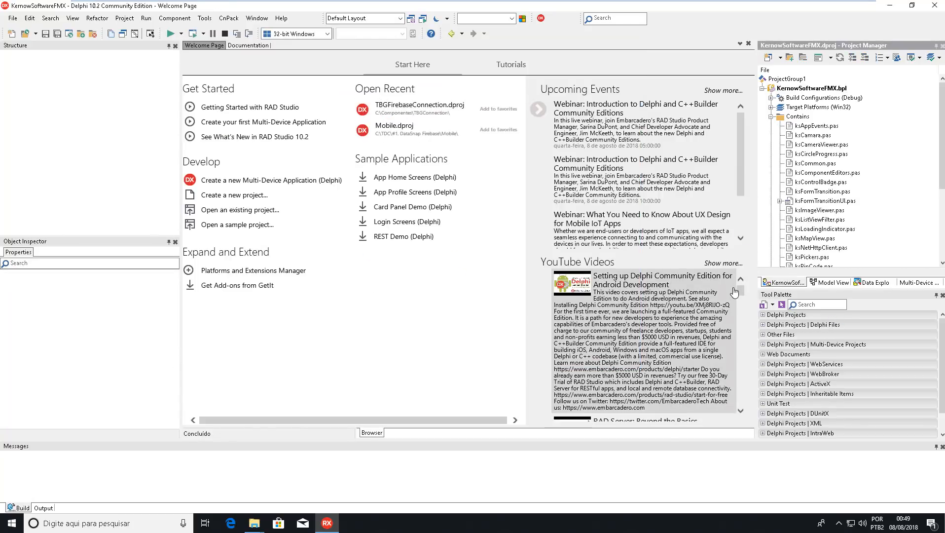
# Collapse the package's Contains node, and clean and build KernowSoftwareFMX.bpl
pyautogui.click(771, 117)
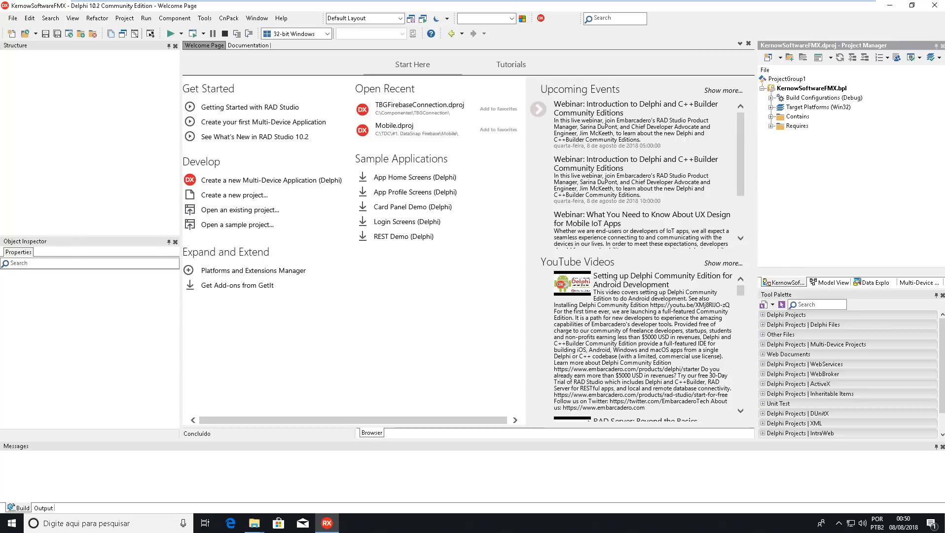
pyautogui.rightClick(831, 93)
pyautogui.click(852, 117)
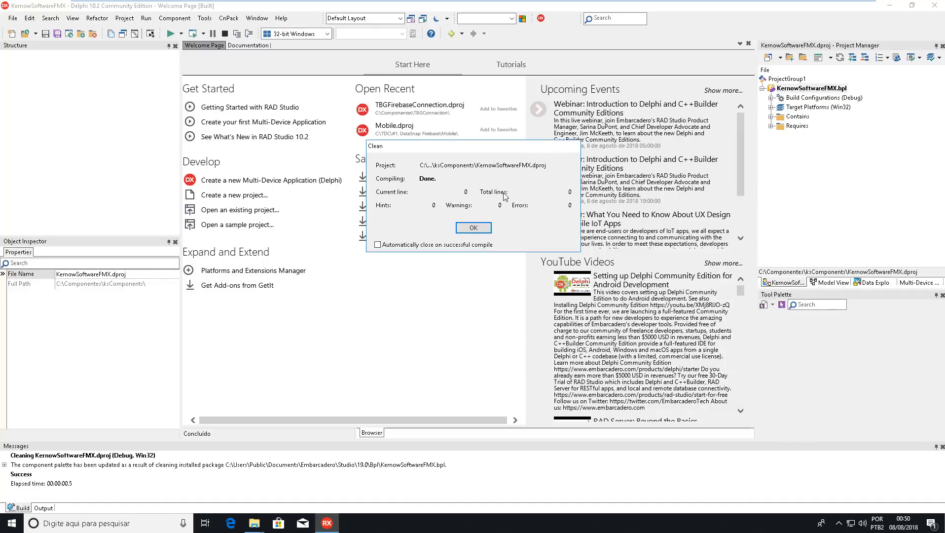
pyautogui.click(473, 228)
pyautogui.rightClick(817, 88)
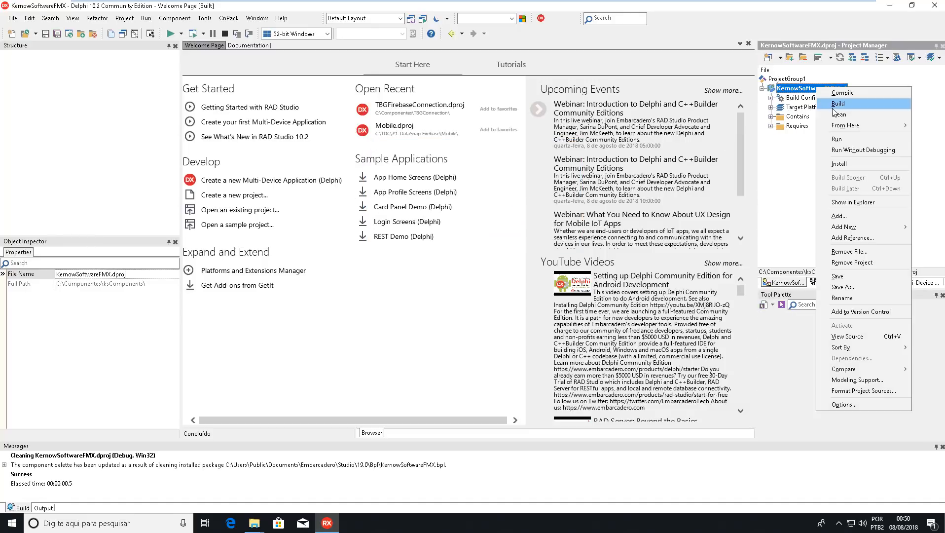
pyautogui.click(839, 105)
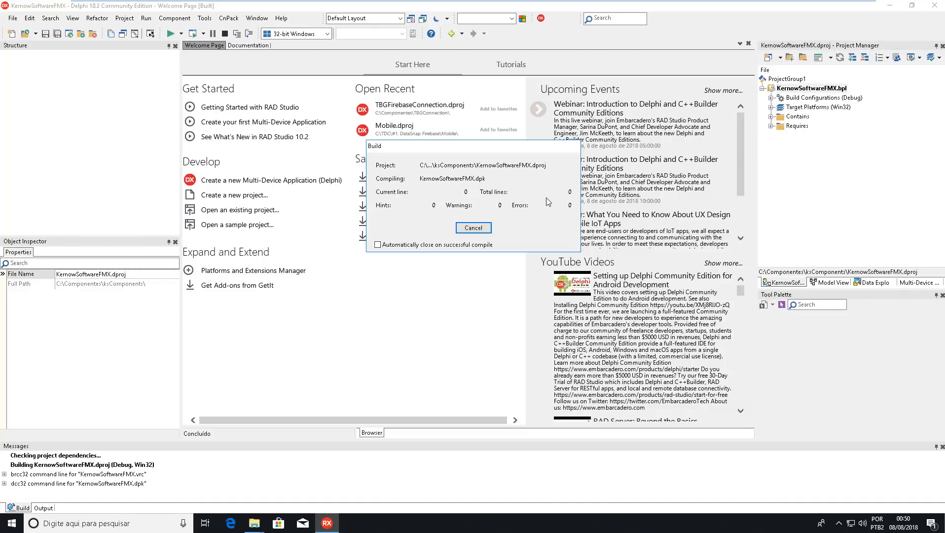
pyautogui.click(474, 228)
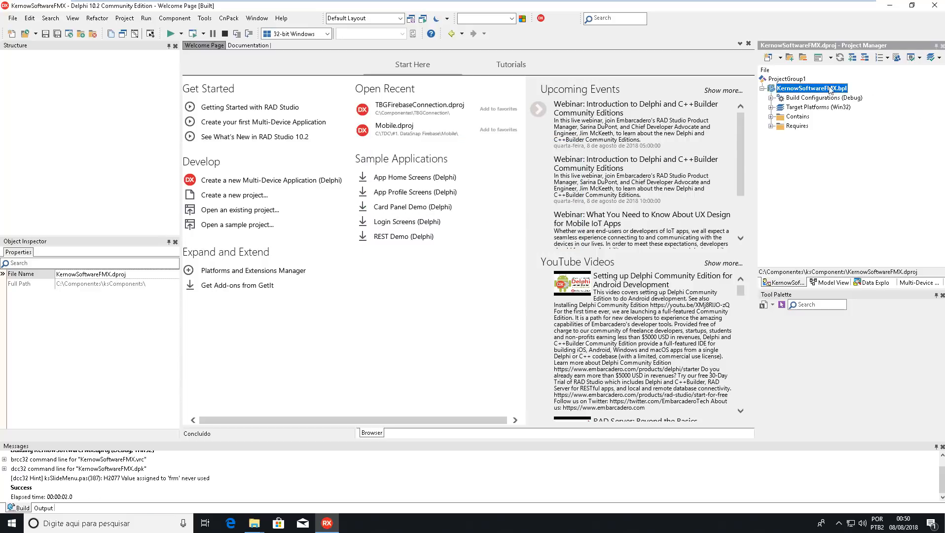
# Install the KernowSoftwareFMX.bpl package in the IDE and dismiss the installation notice
pyautogui.rightClick(810, 90)
pyautogui.click(843, 165)
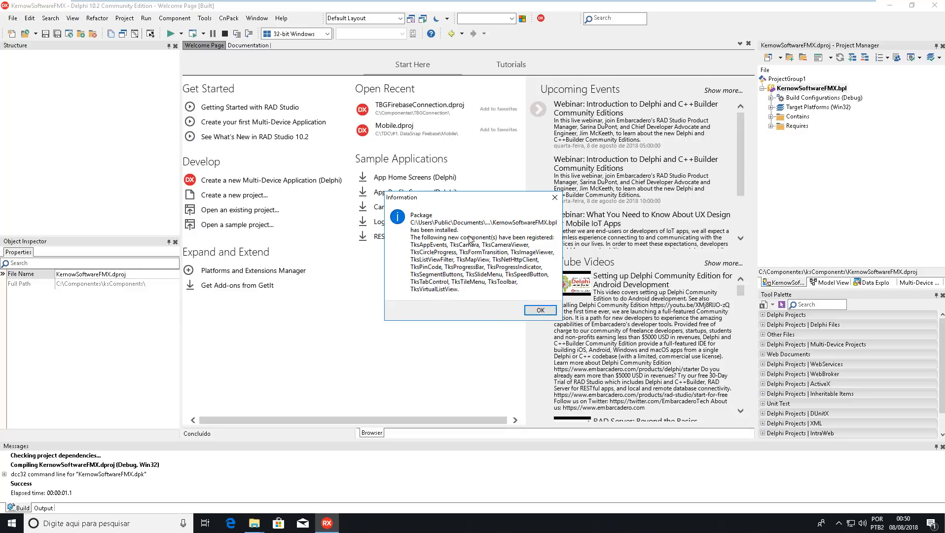
pyautogui.click(538, 310)
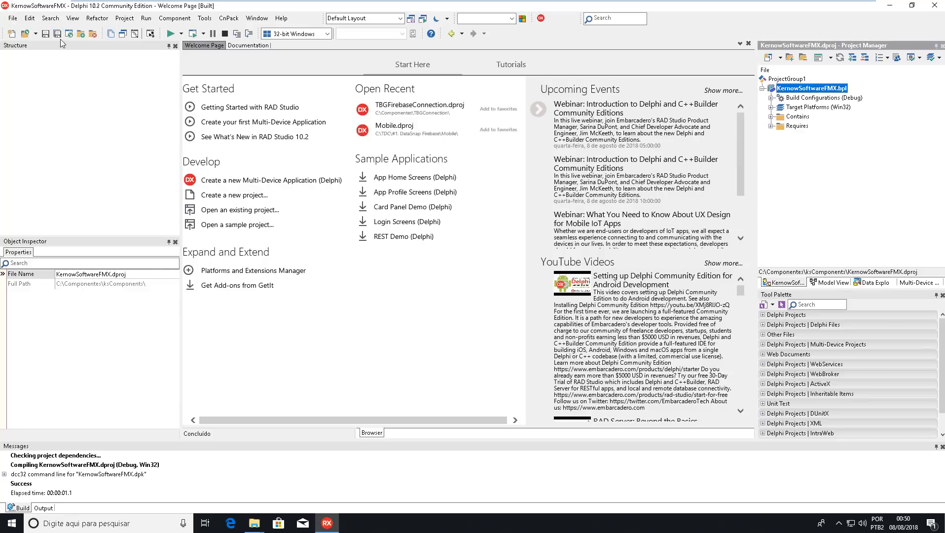
# Open the FGXGroup.groupproj project group from Componentes\fgx_0.7.1.118 and collapse its fgx240.bpl project tree
pyautogui.click(13, 18)
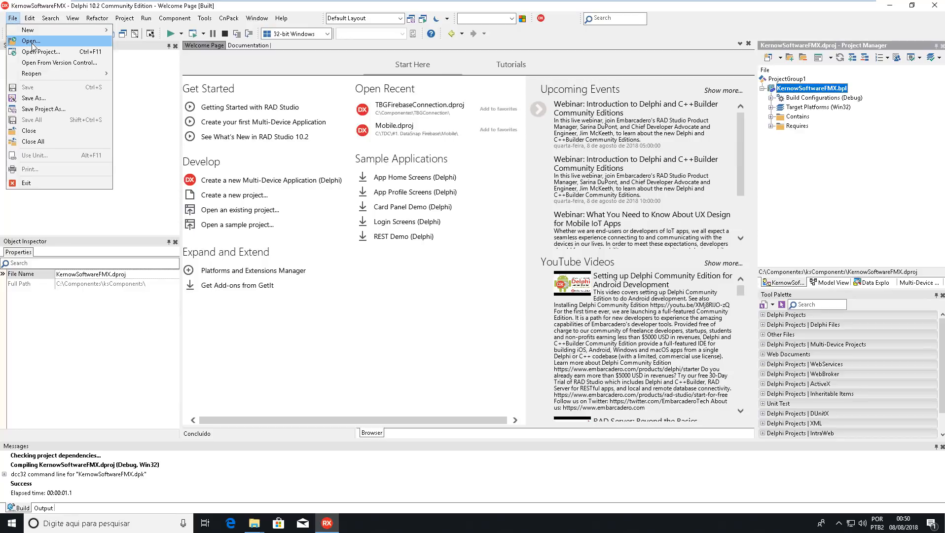
pyautogui.click(31, 42)
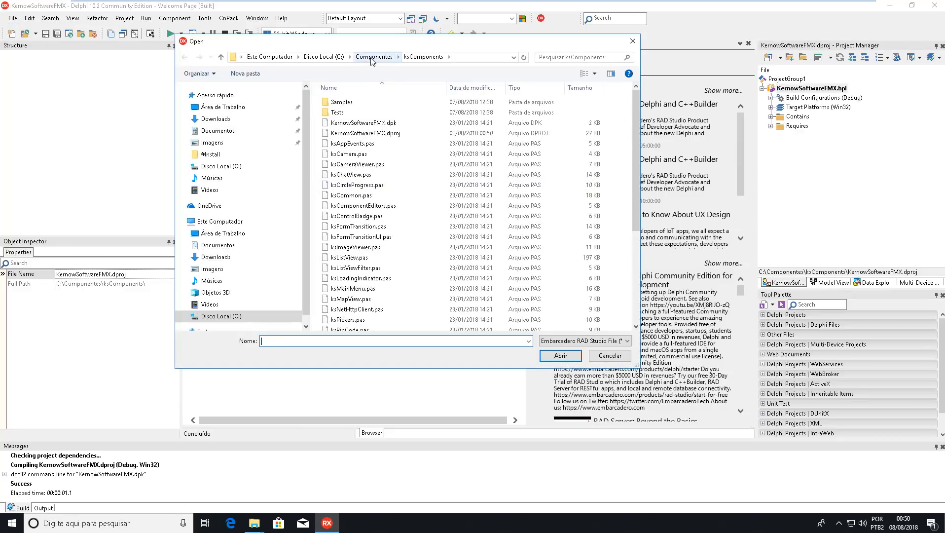
pyautogui.click(373, 57)
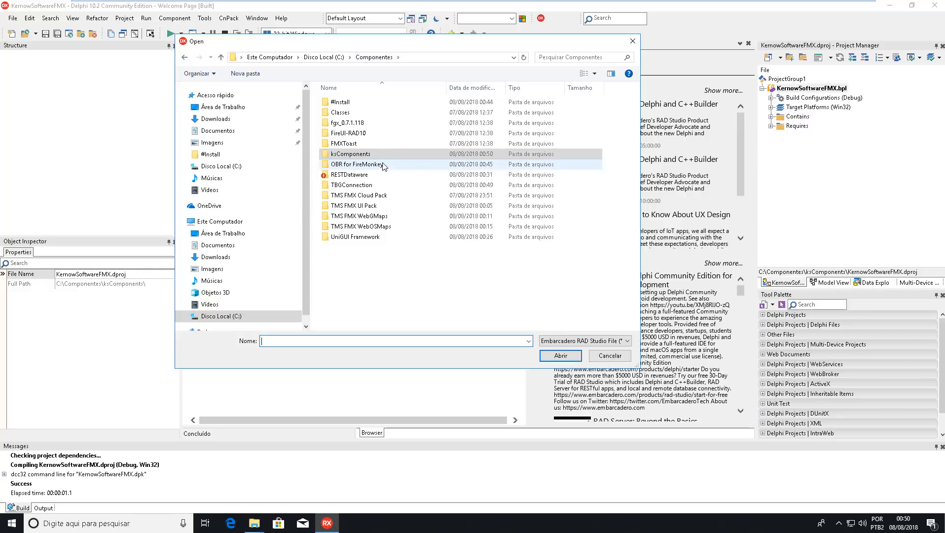
pyautogui.doubleClick(352, 124)
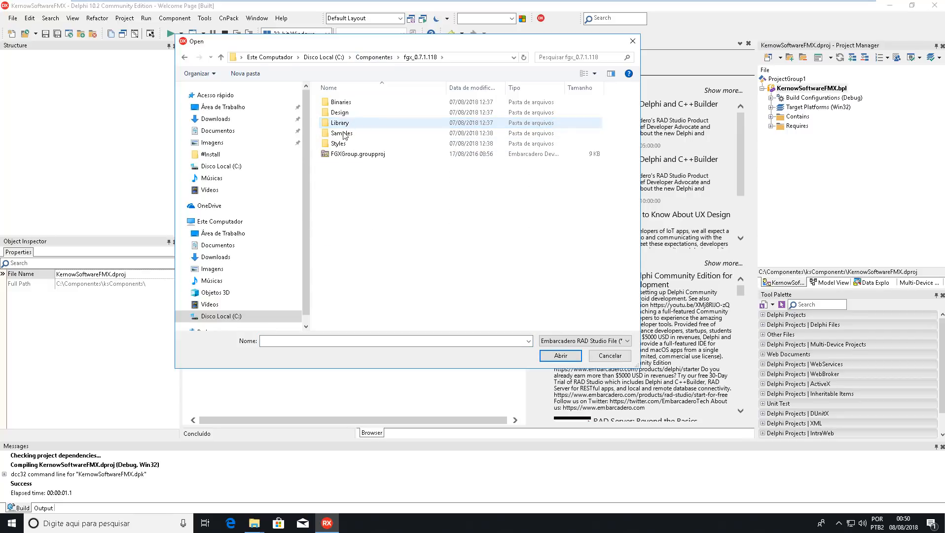
pyautogui.doubleClick(359, 155)
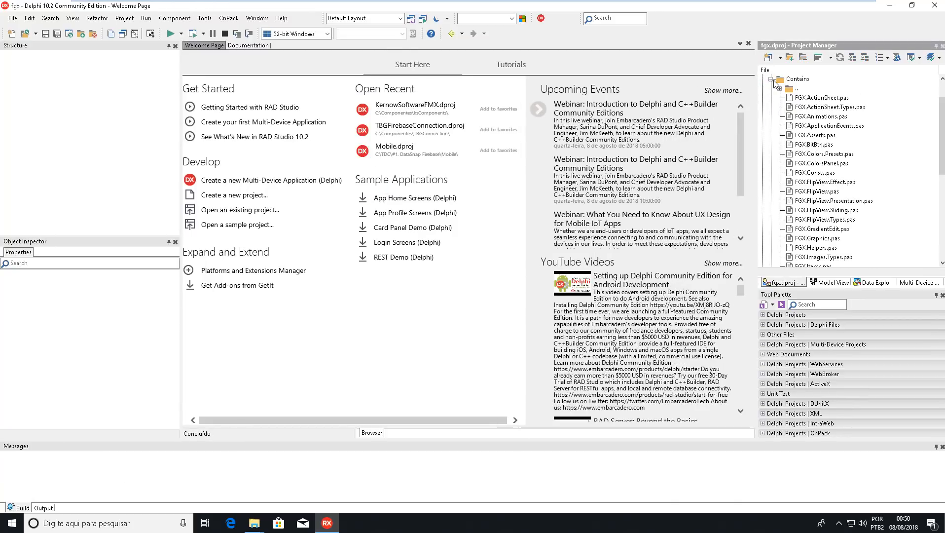
pyautogui.click(771, 79)
pyautogui.click(763, 88)
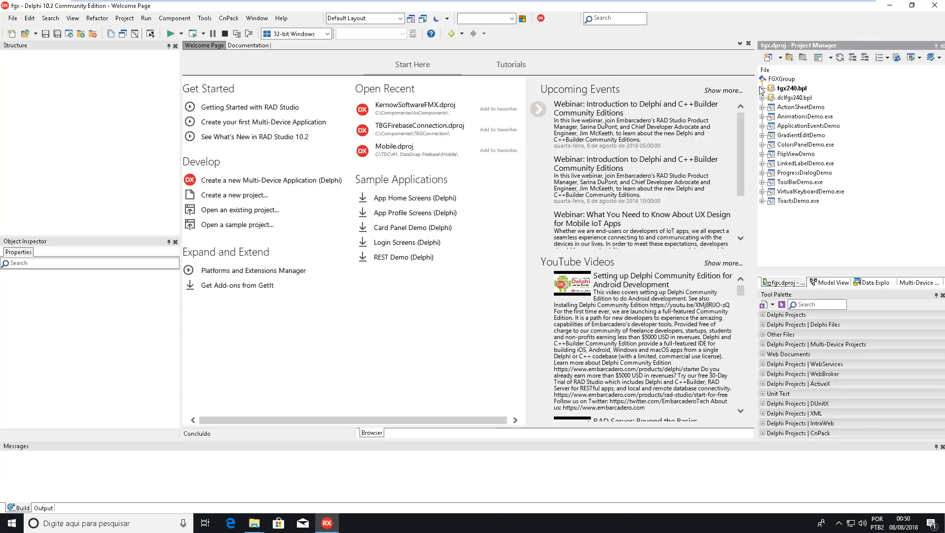
# Build the dclfgx240.bpl design package in the FGXGroup project group
pyautogui.click(793, 98)
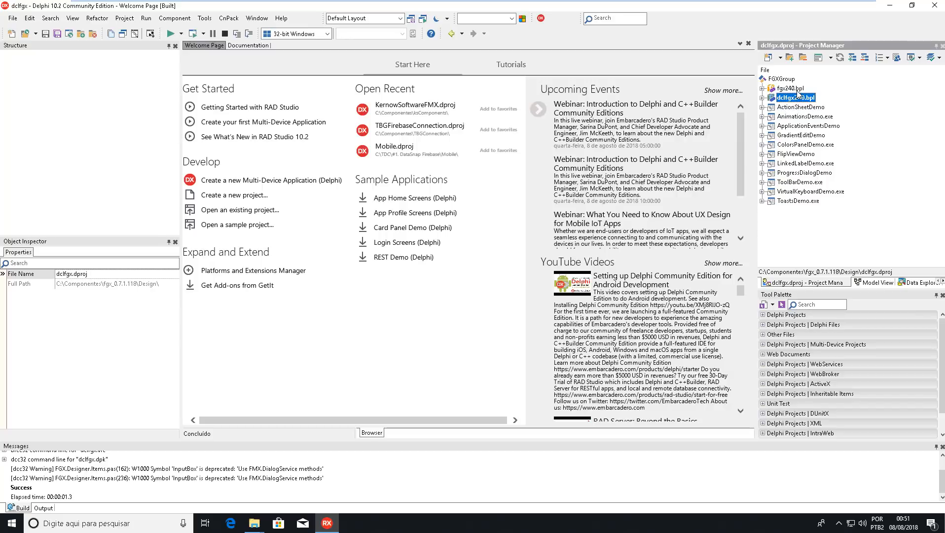
# Clean and build the fgx240.bpl library package, closing the result dialogs
pyautogui.click(795, 90)
pyautogui.rightClick(796, 91)
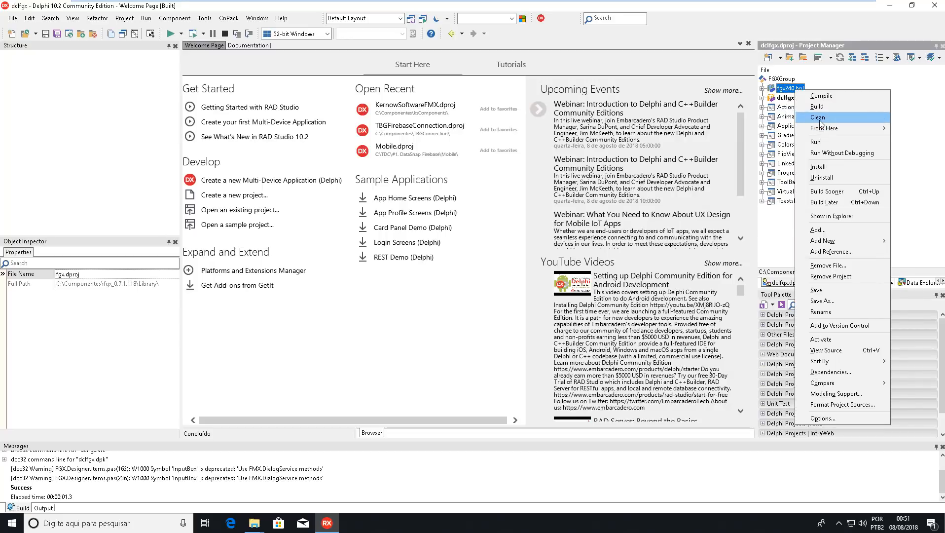
pyautogui.click(809, 123)
pyautogui.click(474, 227)
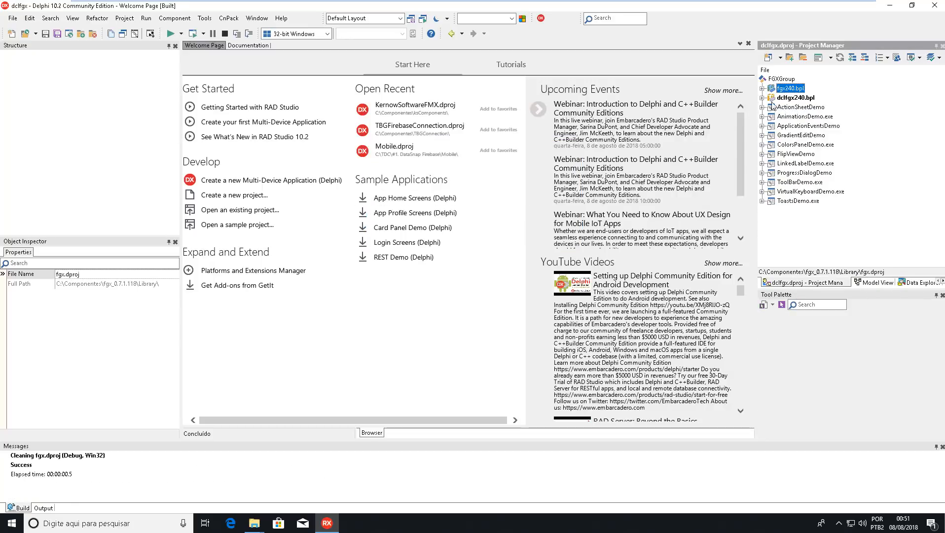
pyautogui.rightClick(795, 92)
pyautogui.click(809, 114)
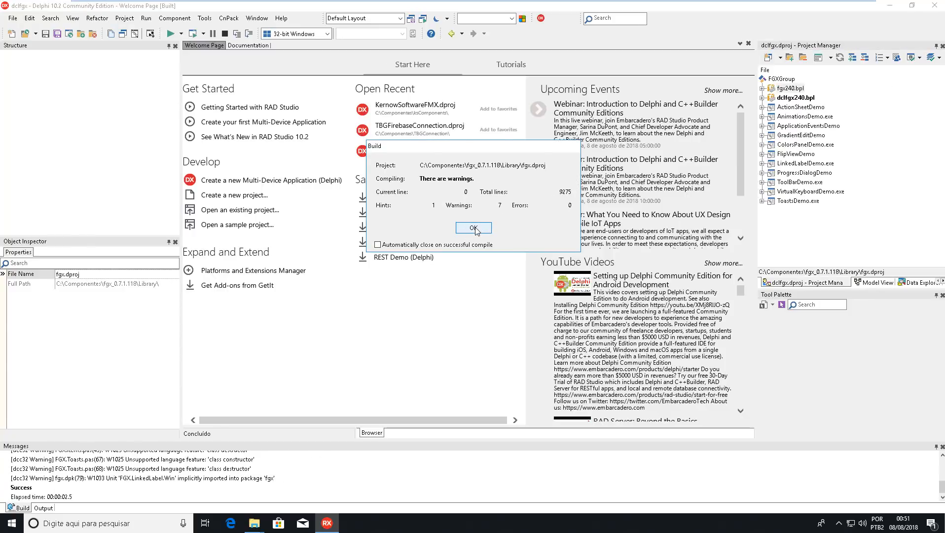
pyautogui.click(473, 227)
# Install the fgx240.bpl package in the IDE
pyautogui.rightClick(794, 91)
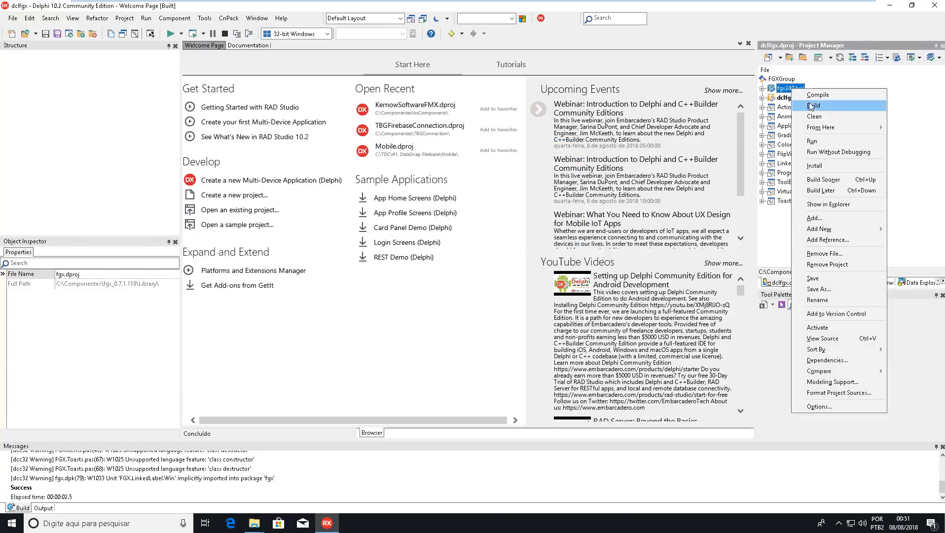
pyautogui.click(815, 165)
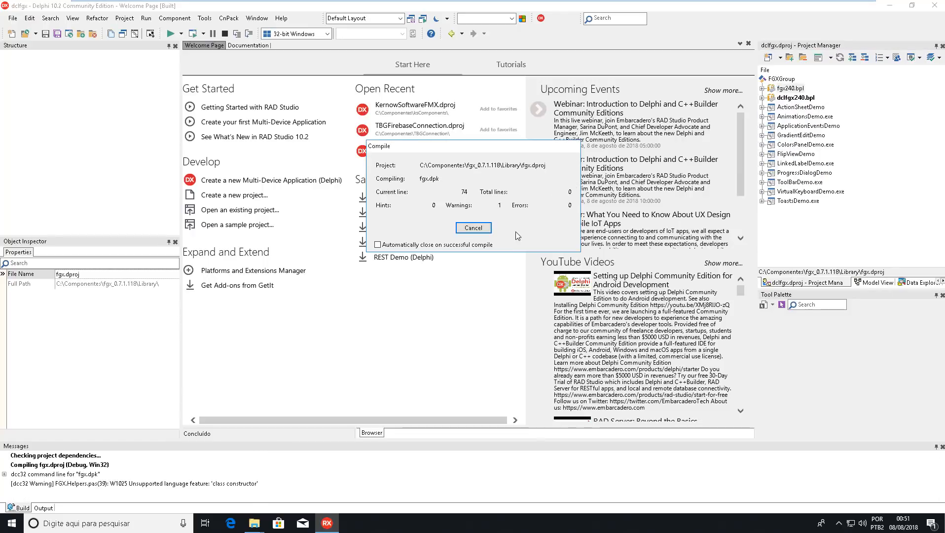
# Clean the dclfgx240.bpl design package in the FGXGroup project group
pyautogui.click(530, 278)
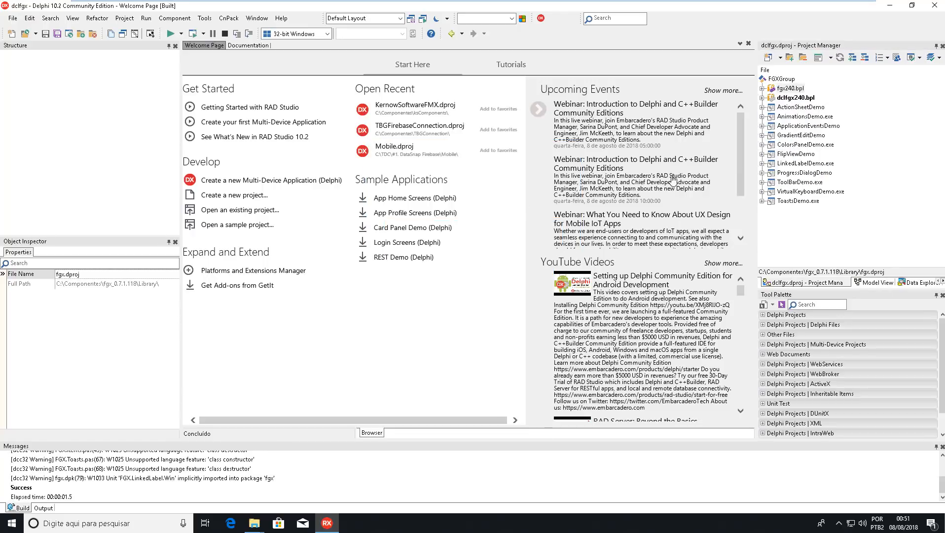
pyautogui.click(803, 97)
pyautogui.rightClick(803, 98)
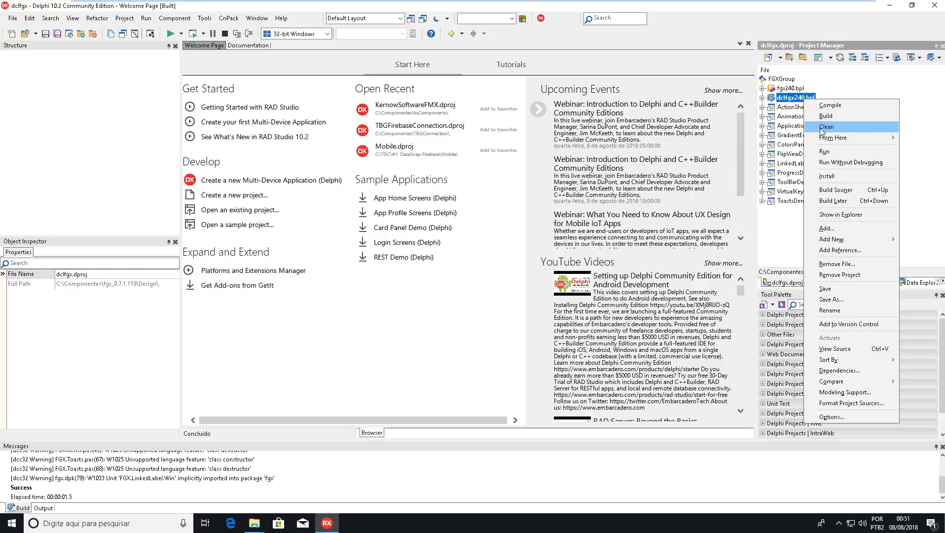
pyautogui.click(819, 130)
pyautogui.click(481, 228)
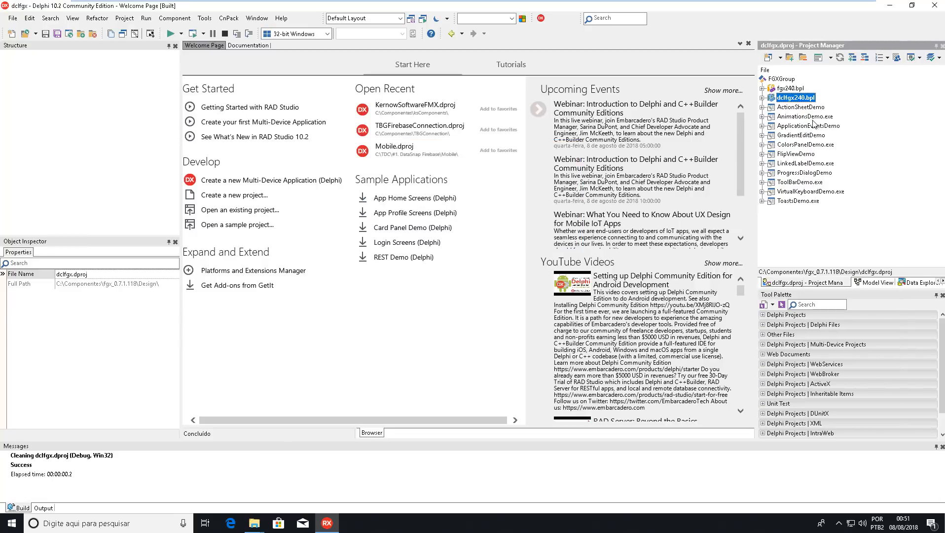
# Build the dclfgx240.bpl package and dismiss the build report
pyautogui.rightClick(809, 97)
pyautogui.click(817, 109)
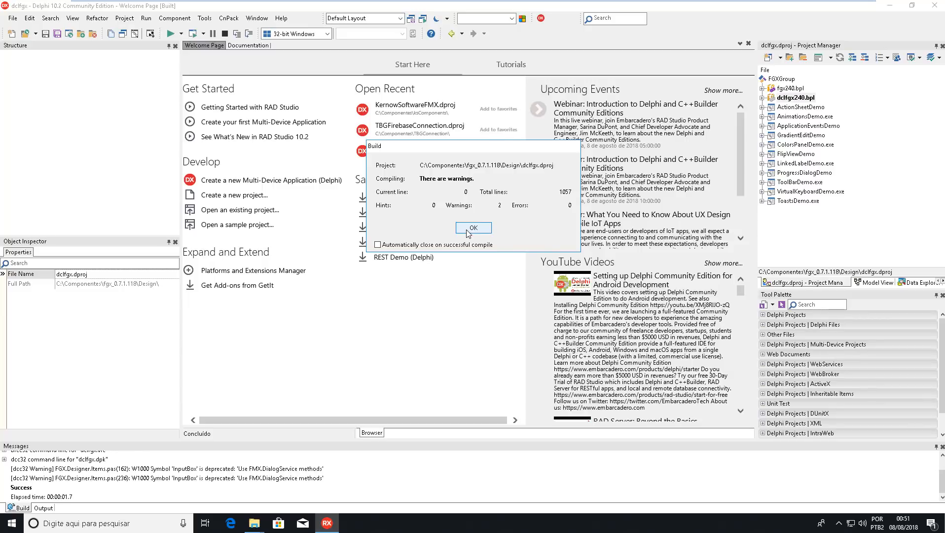
pyautogui.click(468, 230)
# Install the dclfgx240.bpl package into the IDE and dismiss the registration notice
pyautogui.rightClick(806, 102)
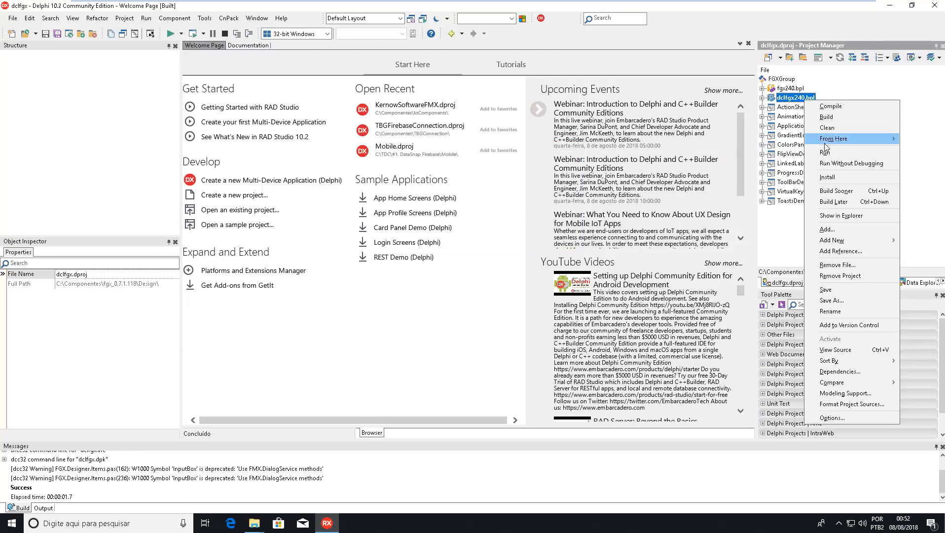
pyautogui.click(828, 190)
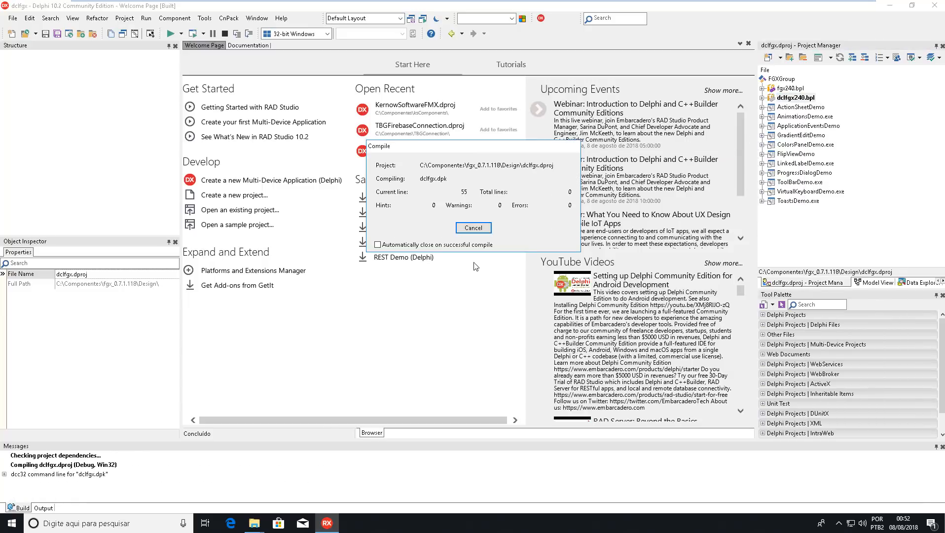
pyautogui.click(469, 229)
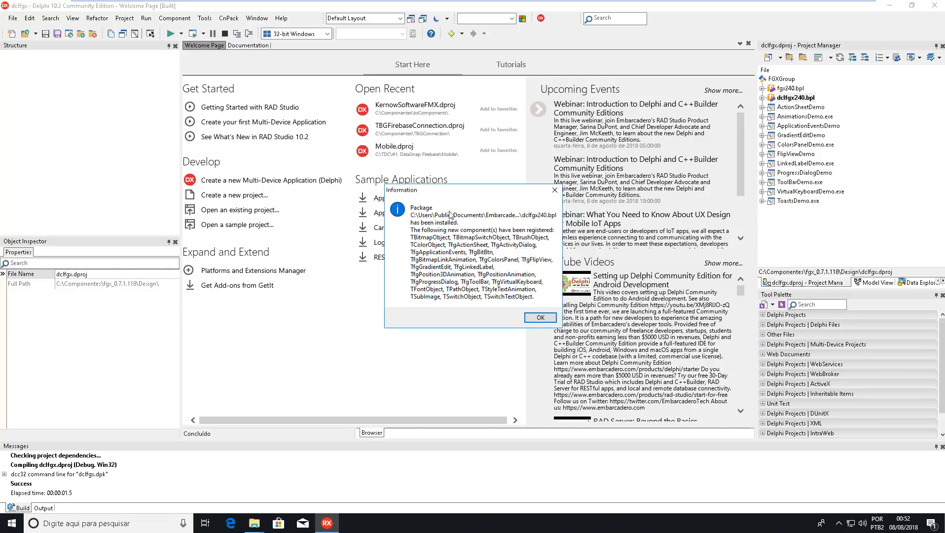
pyautogui.click(530, 321)
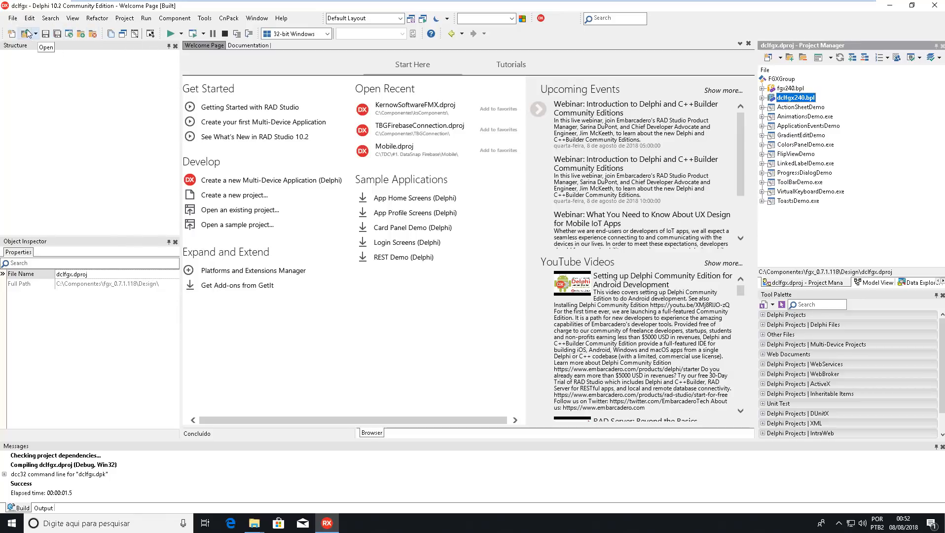
# Review the component folders in C:\Componentes through the Open dialog, without opening any file
pyautogui.click(13, 18)
pyautogui.click(22, 42)
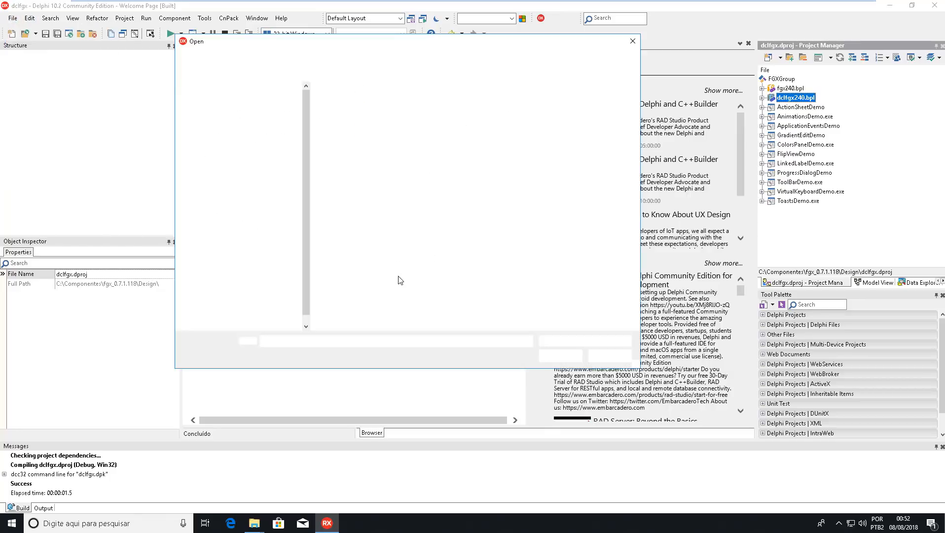
pyautogui.click(375, 58)
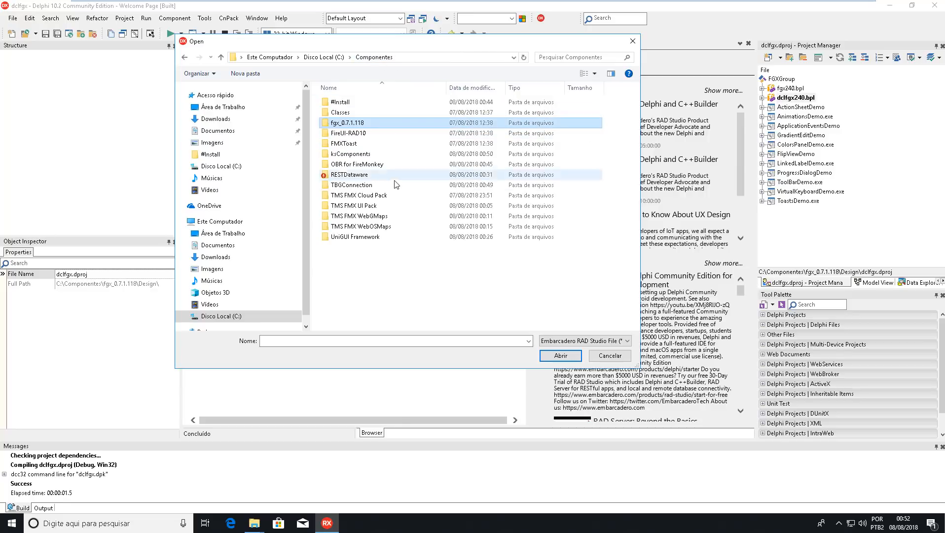
pyautogui.click(365, 155)
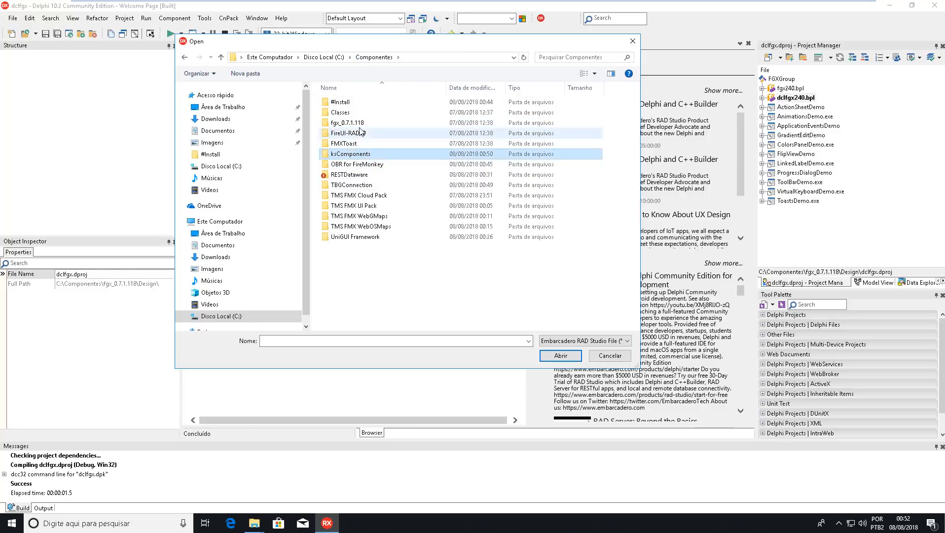
pyautogui.click(387, 277)
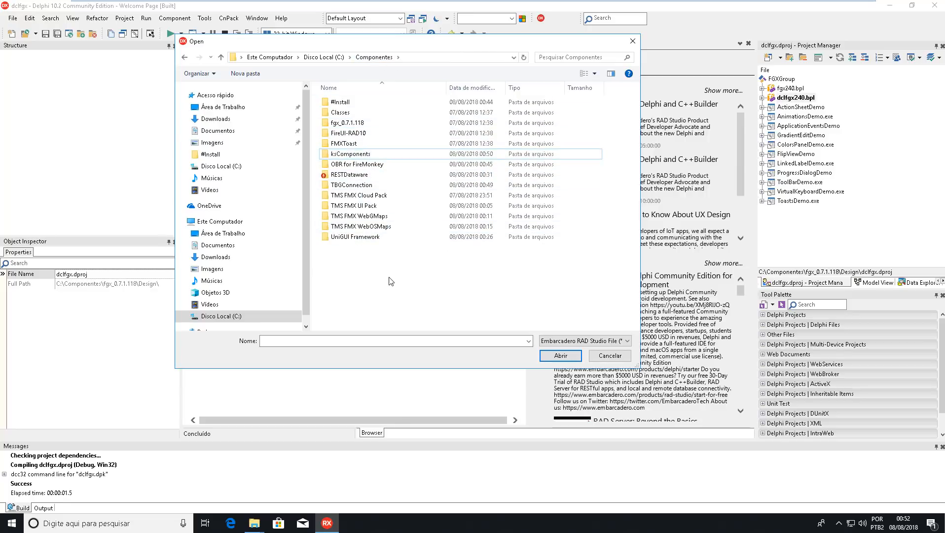
pyautogui.click(383, 195)
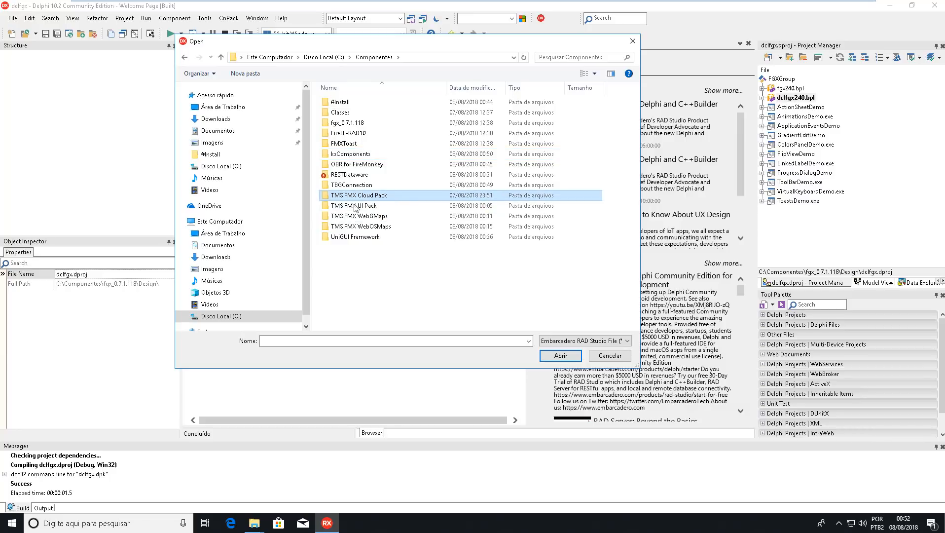
pyautogui.click(380, 275)
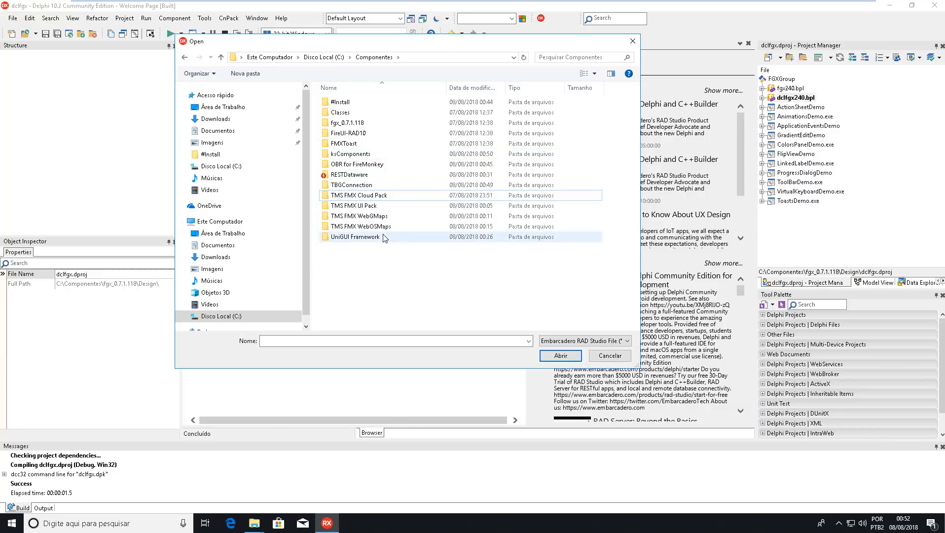
pyautogui.click(611, 355)
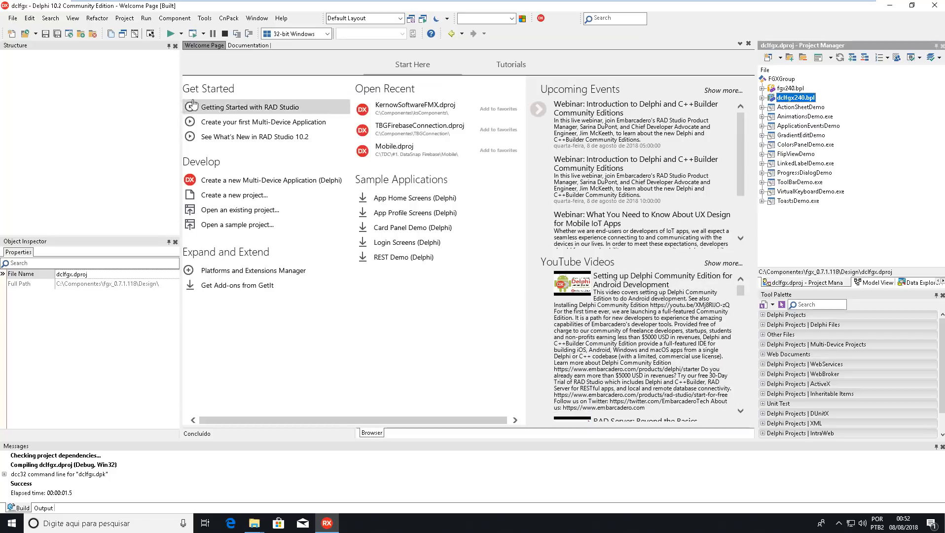
# Create a new multi-device Delphi application from the Blank Application template and close the Messages pane
pyautogui.click(11, 18)
pyautogui.moveTo(28, 30)
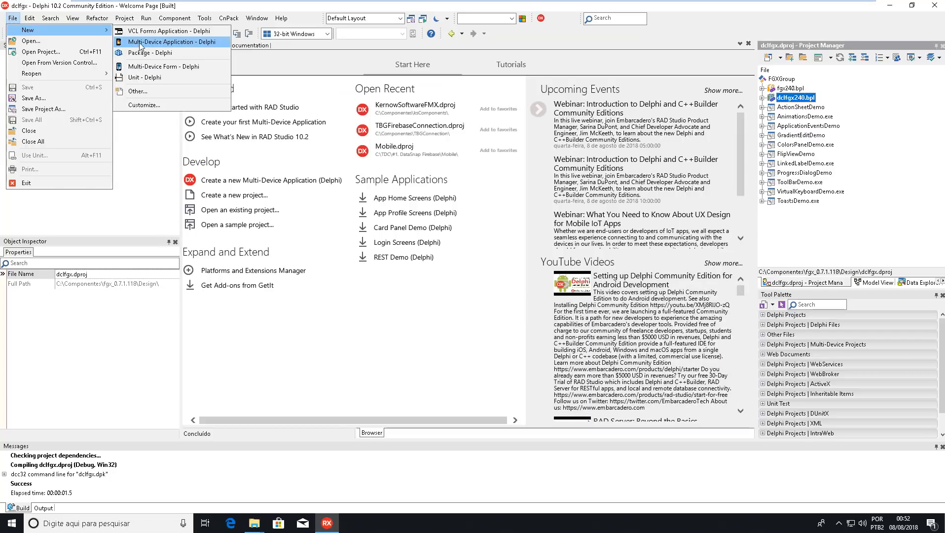
pyautogui.click(140, 44)
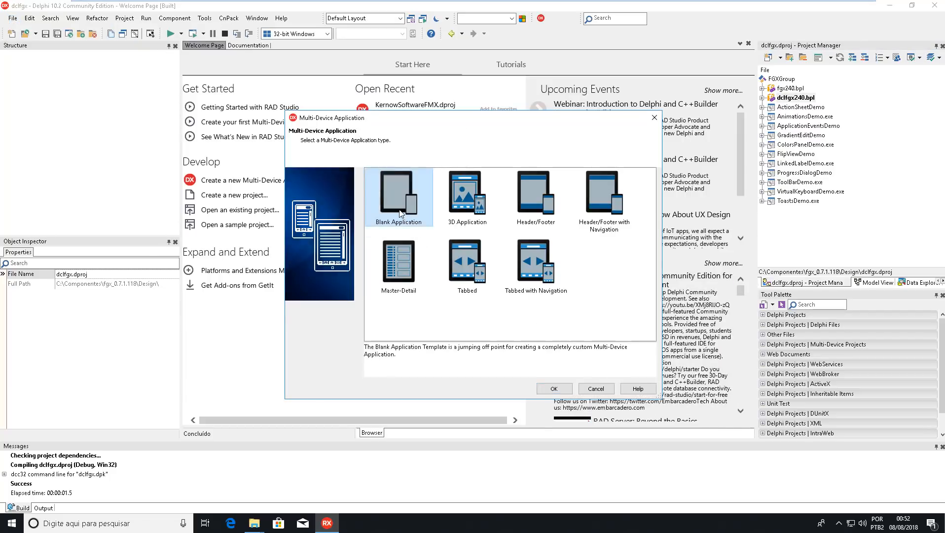
pyautogui.doubleClick(417, 260)
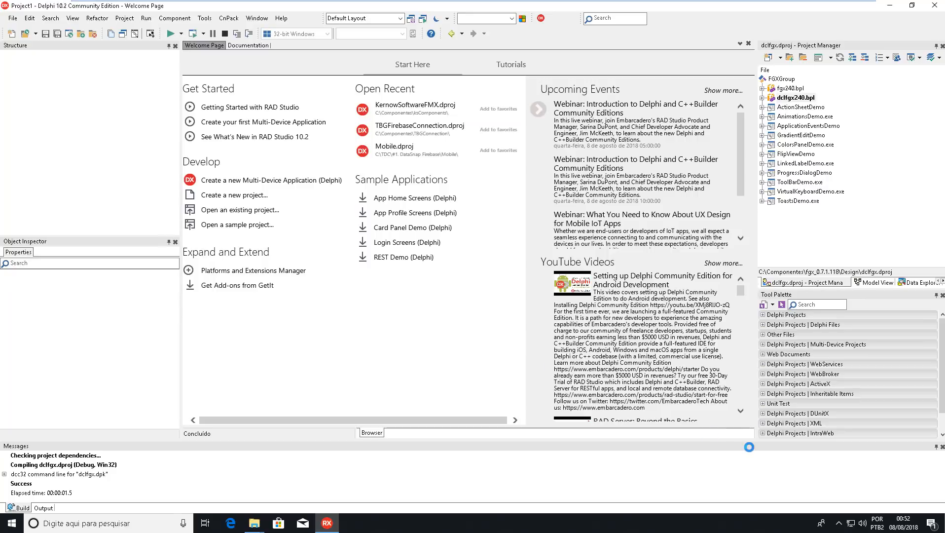
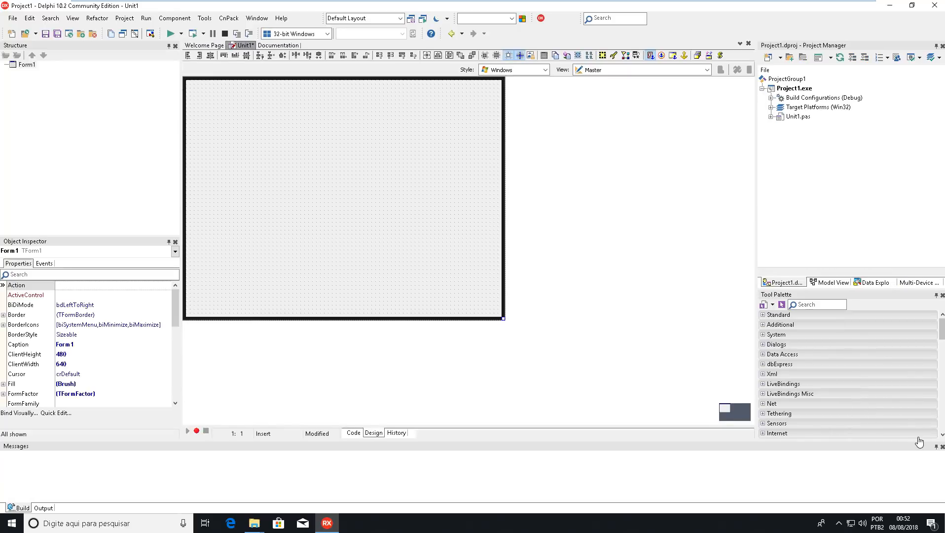
pyautogui.click(942, 447)
# Examine the components listed under TMS FMX UI and TMS FMX Maps in the Tool Palette
pyautogui.scroll(-8, 922, 371)
pyautogui.moveTo(943, 413); pyautogui.dragTo(943, 466)
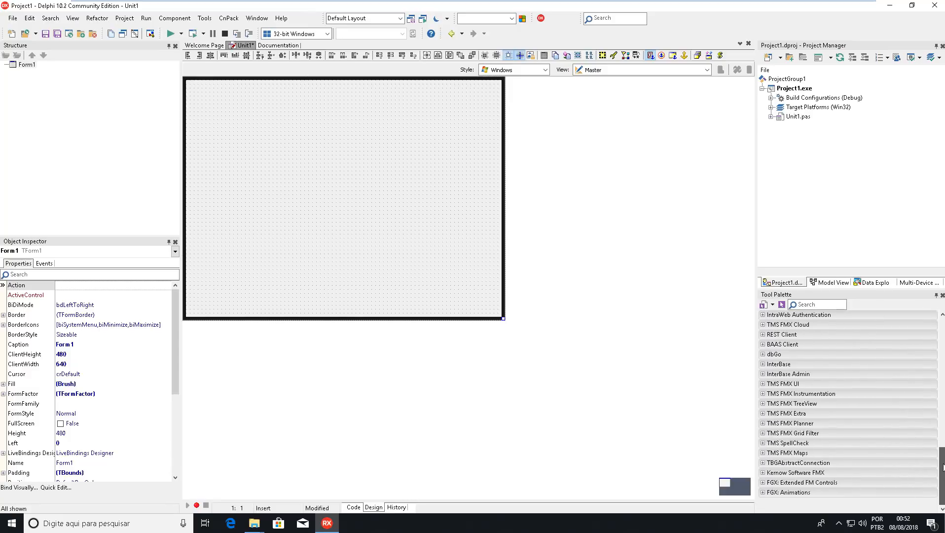
pyautogui.click(763, 383)
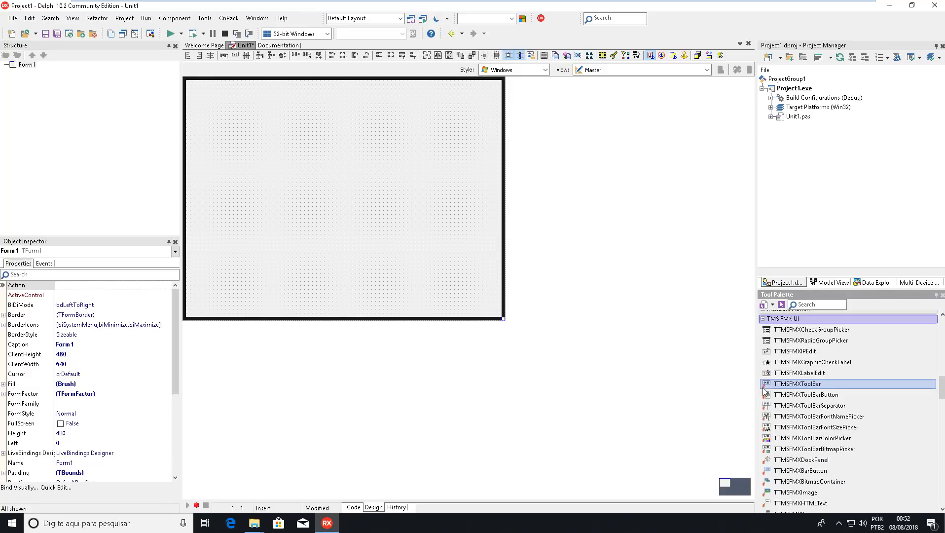
pyautogui.scroll(-1, 832, 459)
pyautogui.scroll(2, 833, 456)
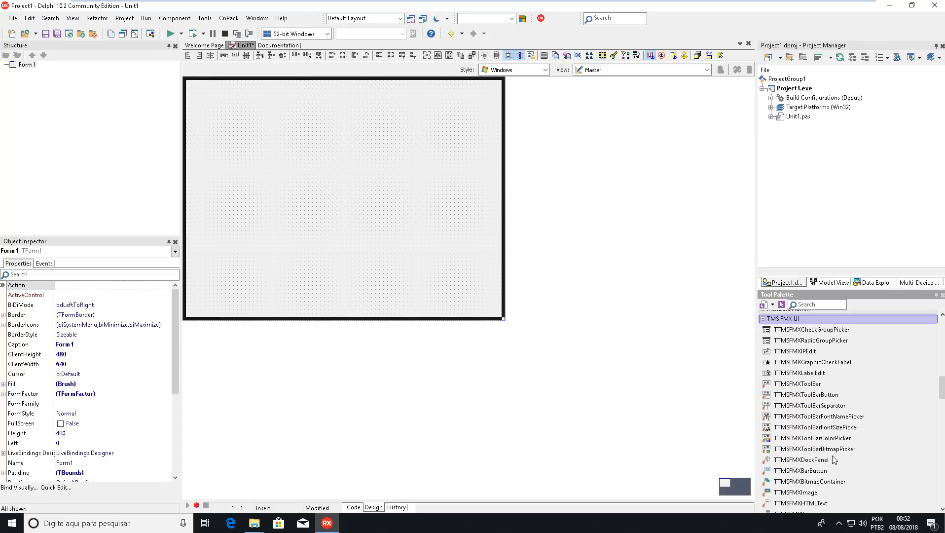
pyautogui.click(763, 362)
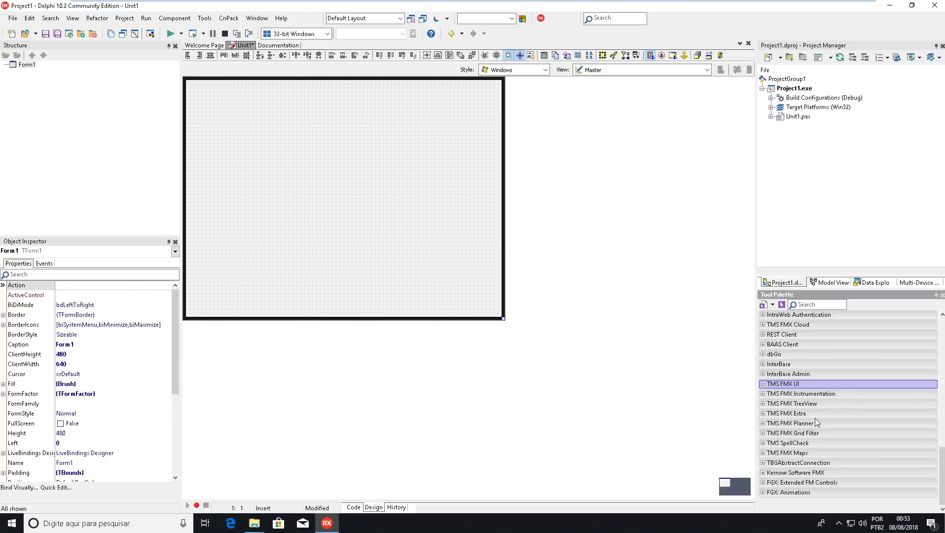
pyautogui.click(768, 454)
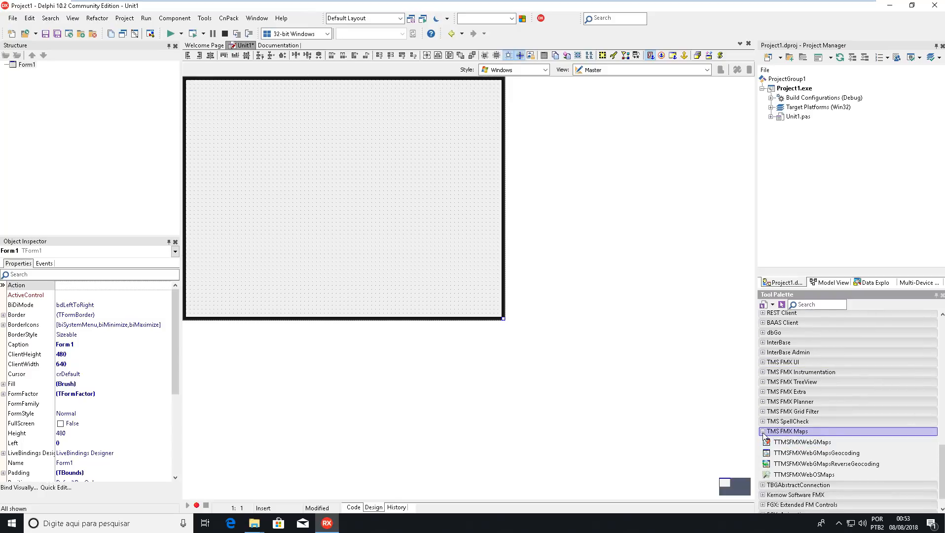
pyautogui.click(764, 431)
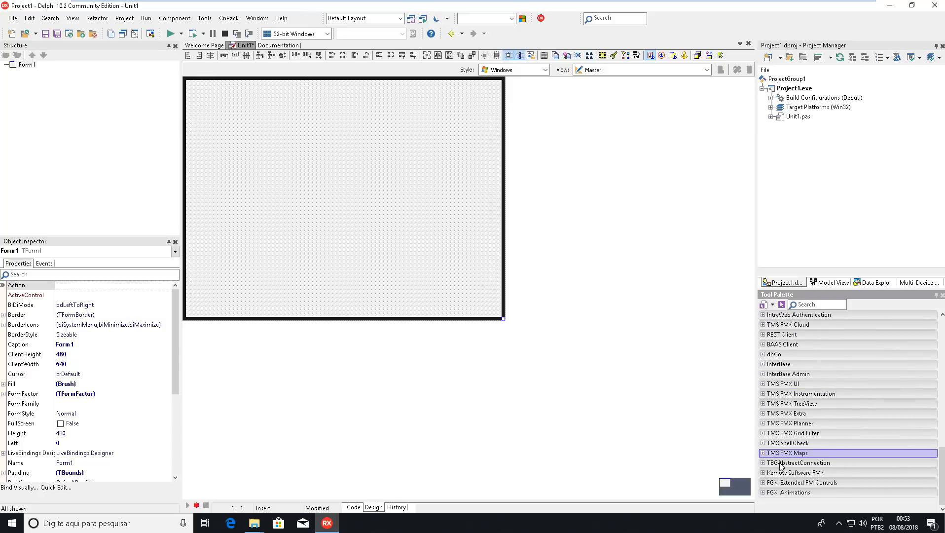
# Examine the components listed under TBGAbstractConnection and Kernow Software FMX in the Tool Palette
pyautogui.click(763, 463)
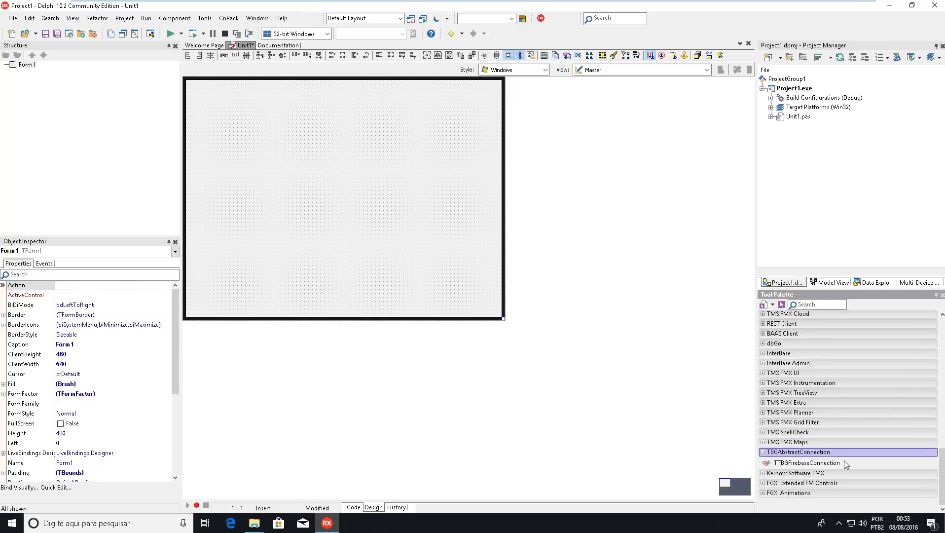
pyautogui.click(763, 475)
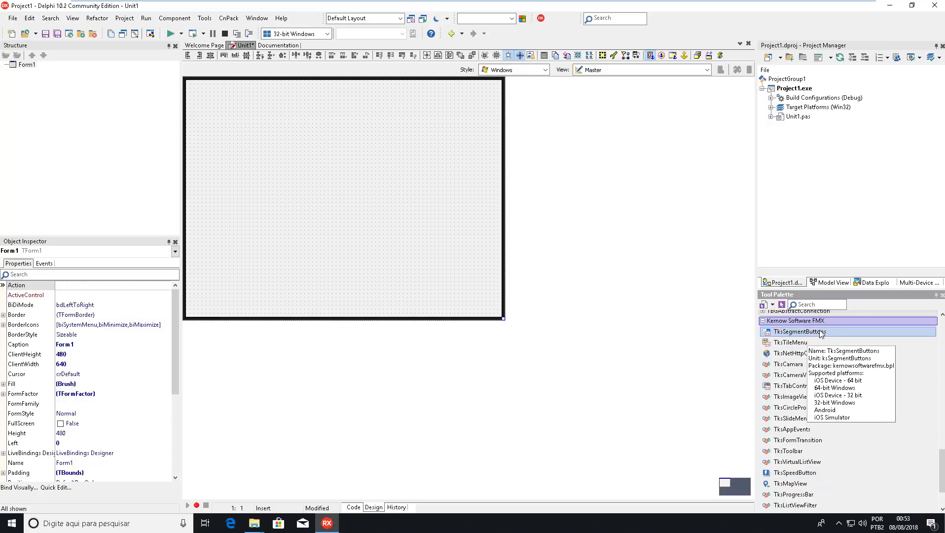
pyautogui.click(763, 321)
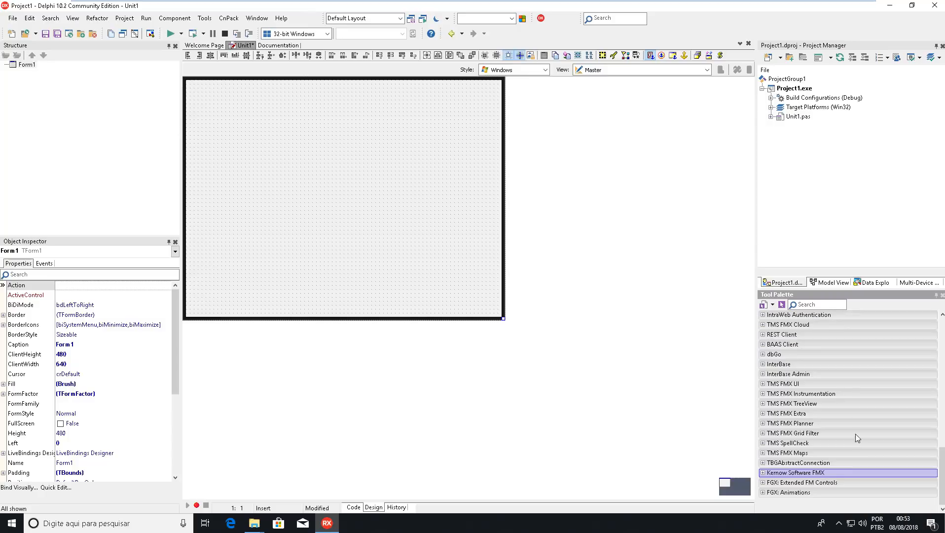
# Examine the components under FGX: Animations and FGX: Extended FM Controls, and return to the start of the component list
pyautogui.click(764, 493)
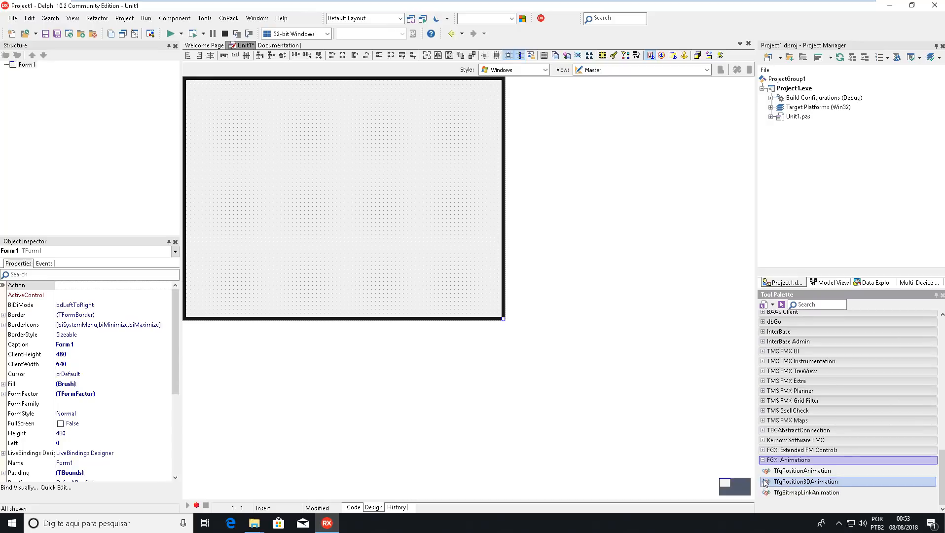
pyautogui.click(763, 450)
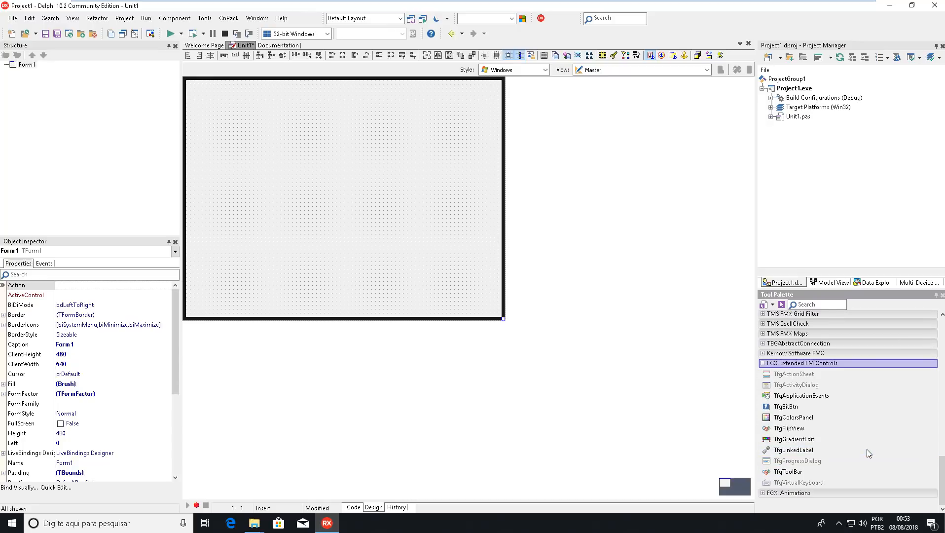
pyautogui.scroll(1, 858, 441)
pyautogui.click(763, 385)
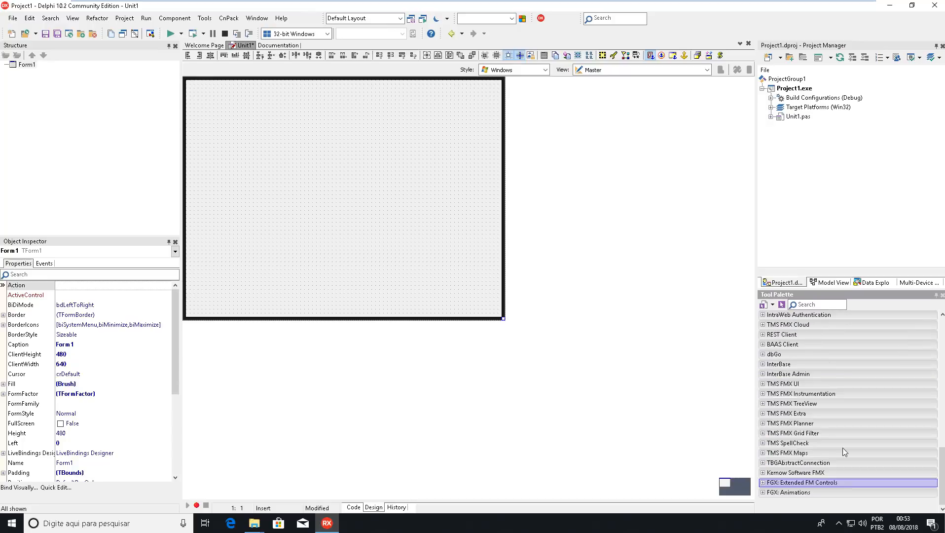
pyautogui.scroll(3, 843, 447)
pyautogui.scroll(10, 837, 390)
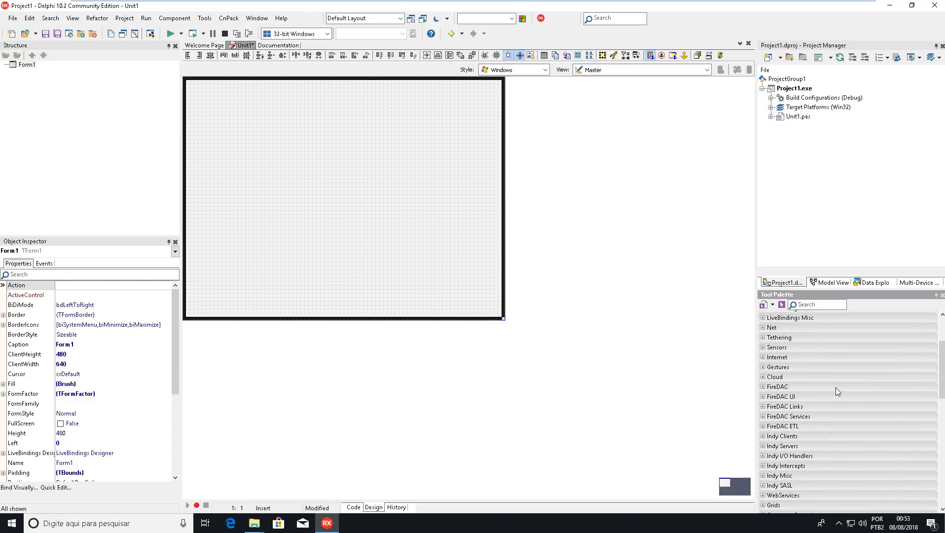
pyautogui.click(359, 158)
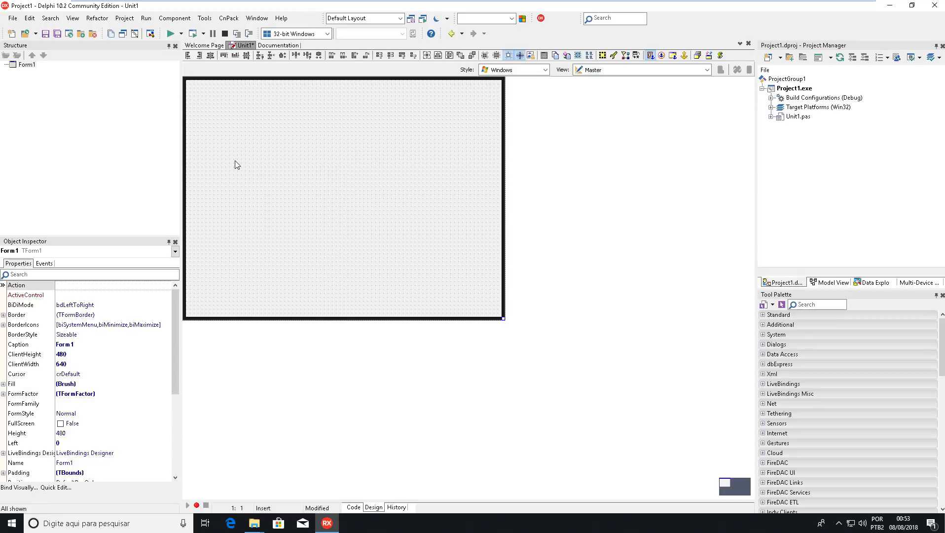
# Check the Search path in the Delphi Compiler options of Project1 and close the options without changes
pyautogui.click(125, 17)
pyautogui.click(165, 280)
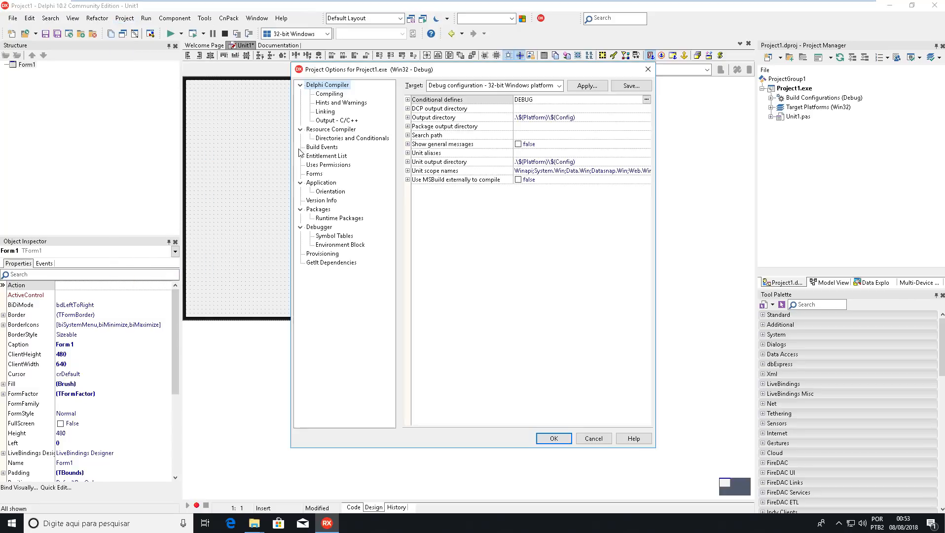
pyautogui.click(447, 136)
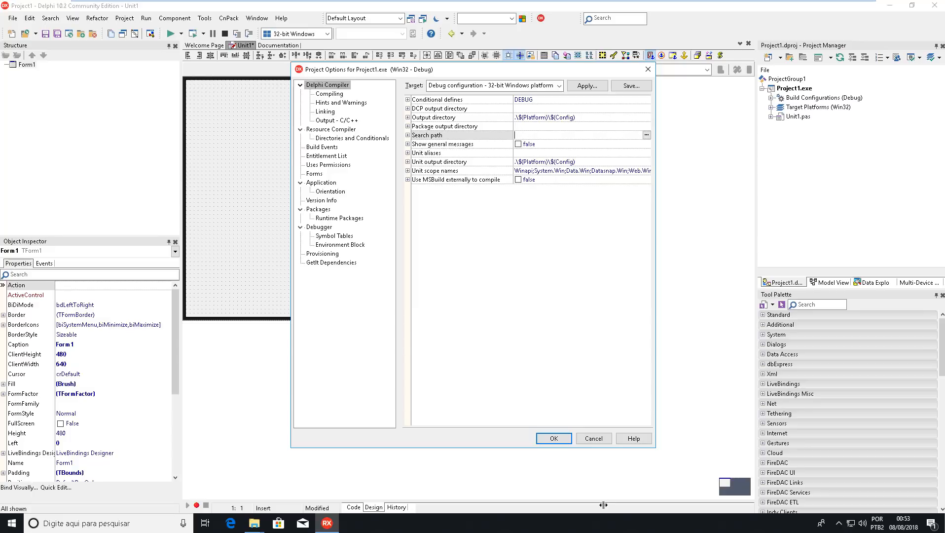
pyautogui.click(594, 438)
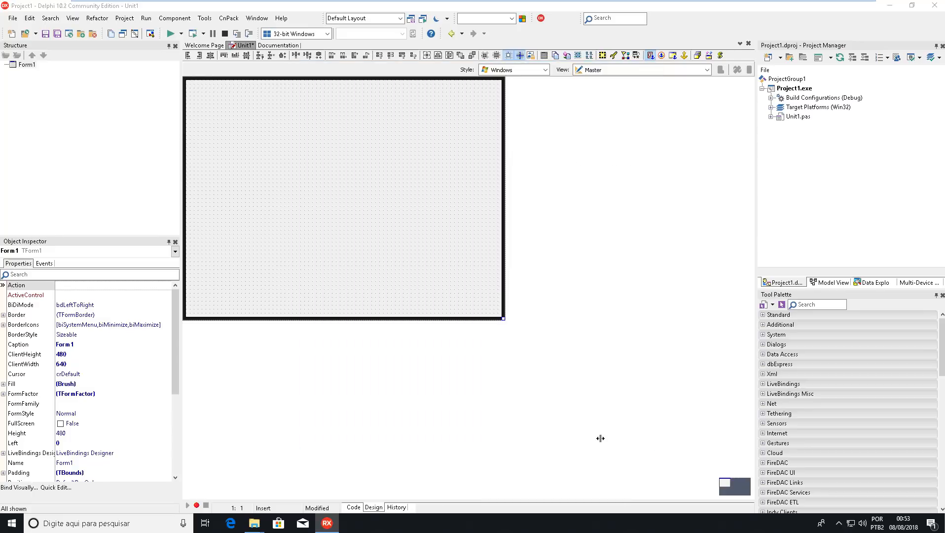
# Check the 32-bit Windows library path in the IDE's Delphi library options and close them without changes
pyautogui.click(205, 19)
pyautogui.click(215, 29)
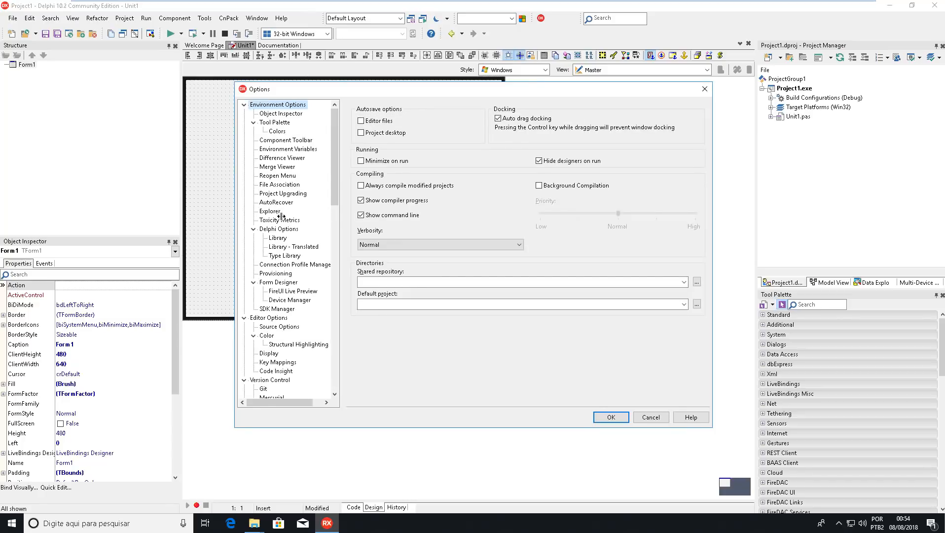
pyautogui.click(277, 238)
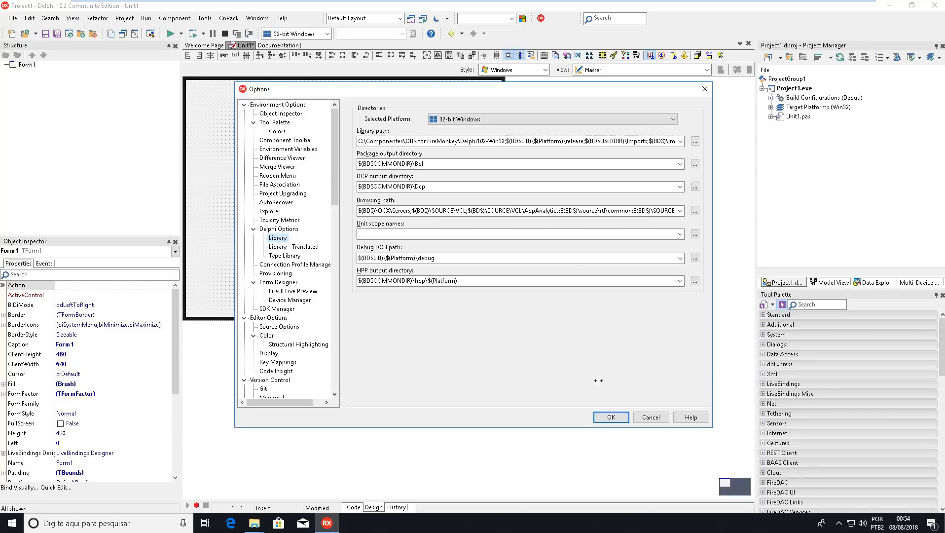
pyautogui.click(644, 416)
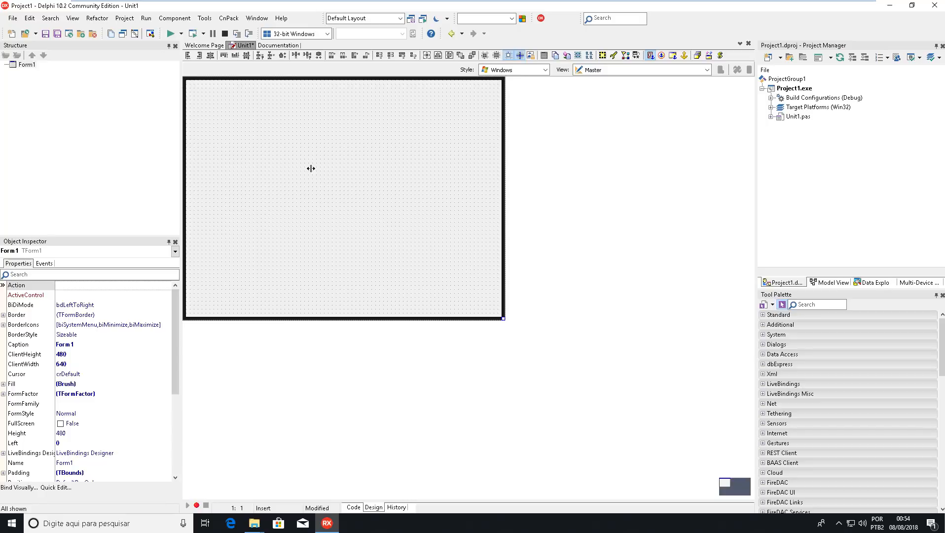
pyautogui.press('F12')
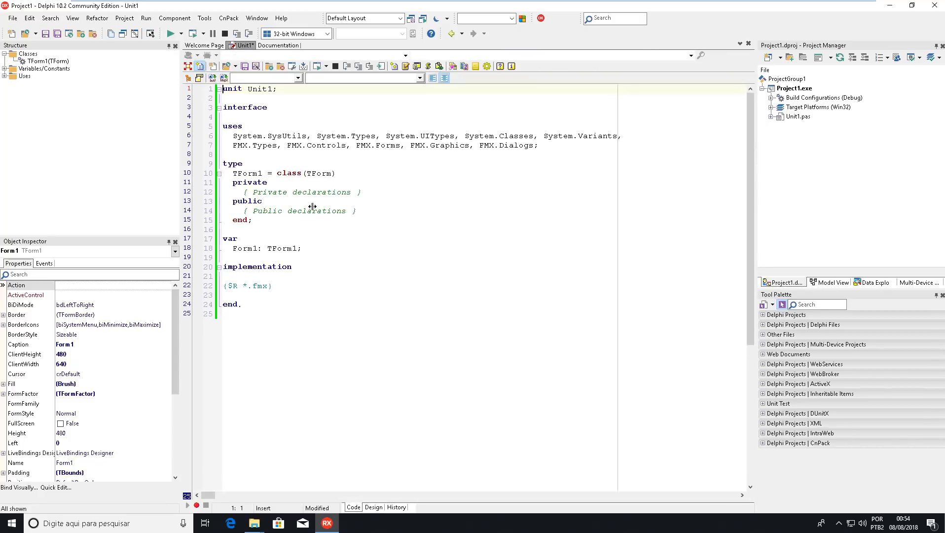
pyautogui.click(306, 275)
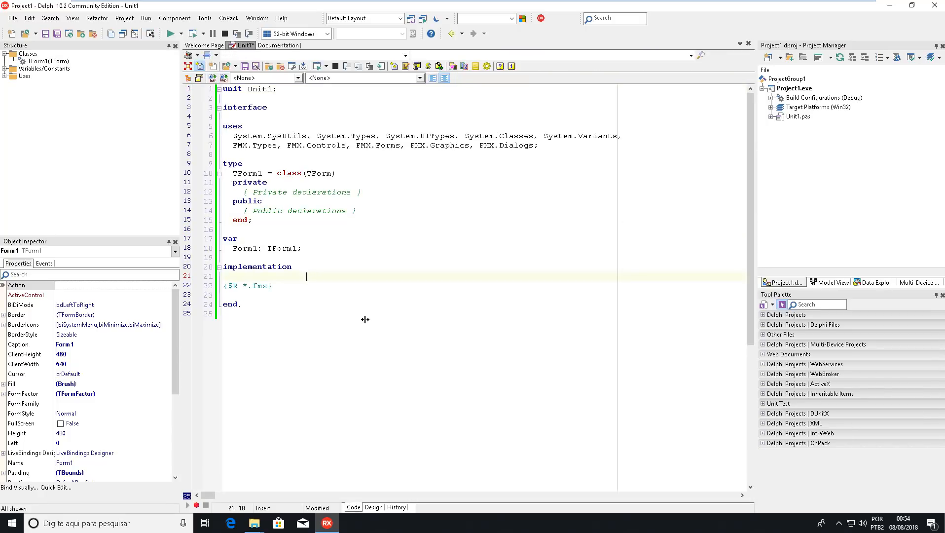
pyautogui.press('F12')
# Add a TButton to Form1 and name it btnCancelar
pyautogui.click(817, 304)
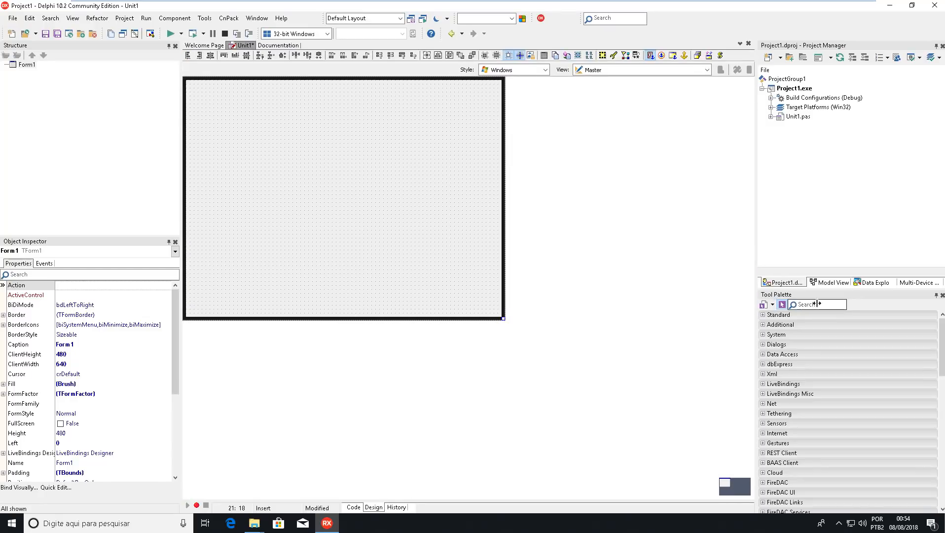
pyautogui.write('button')
pyautogui.press('Return')
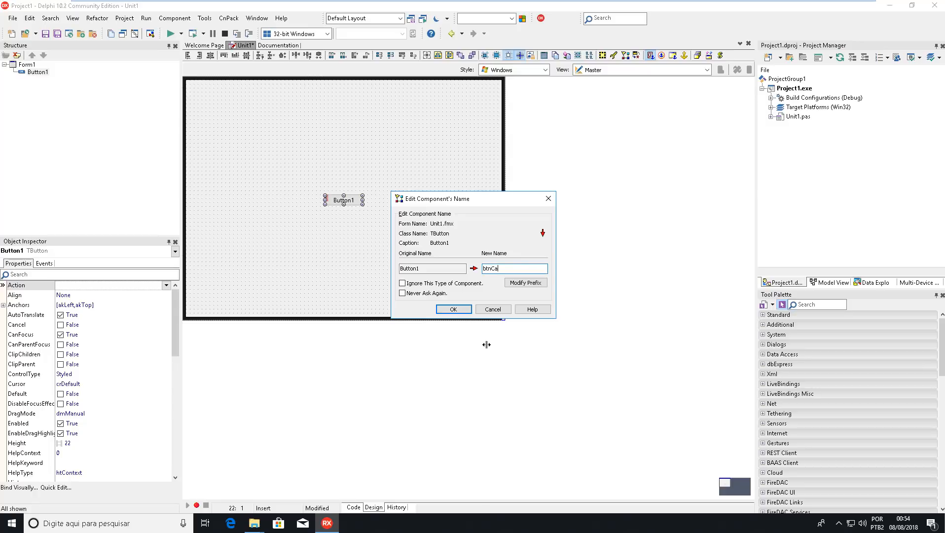
pyautogui.write('lar')
pyautogui.click(446, 311)
# Move the btnCancelar button higher up on the form and leave it selected
pyautogui.click(365, 233)
pyautogui.moveTo(359, 199); pyautogui.dragTo(359, 156)
pyautogui.click(364, 175)
pyautogui.click(356, 157)
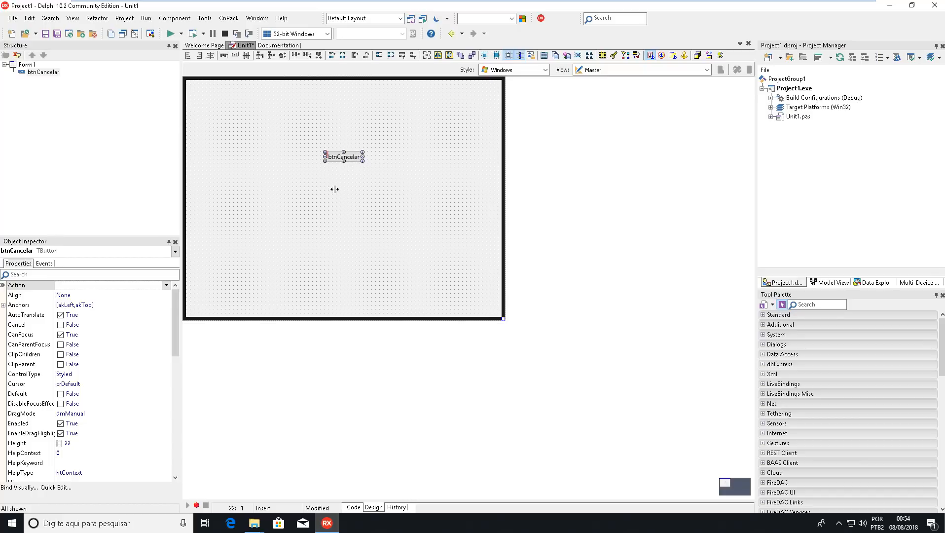
# Review the wizards in the CnPack IDE Wizards settings and close them without changes
pyautogui.click(235, 18)
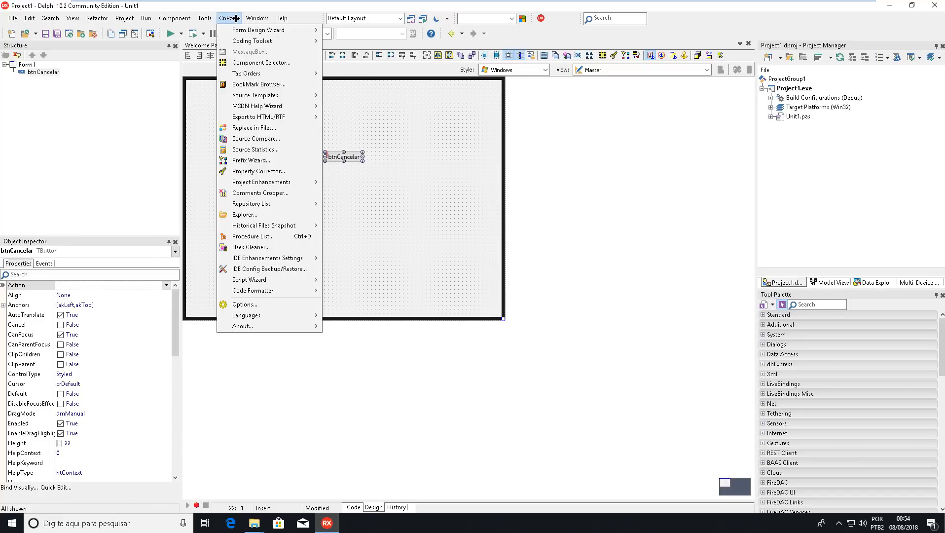
pyautogui.moveTo(239, 26)
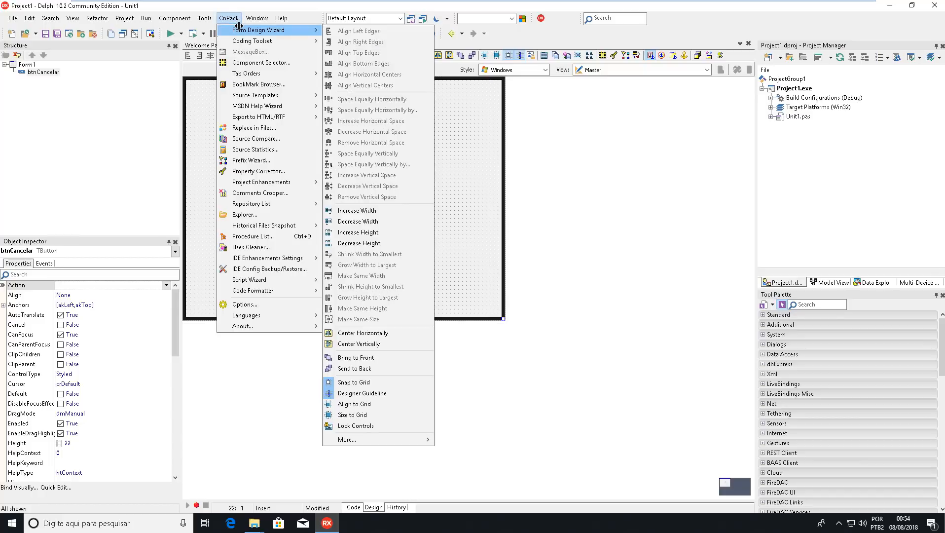
pyautogui.click(276, 304)
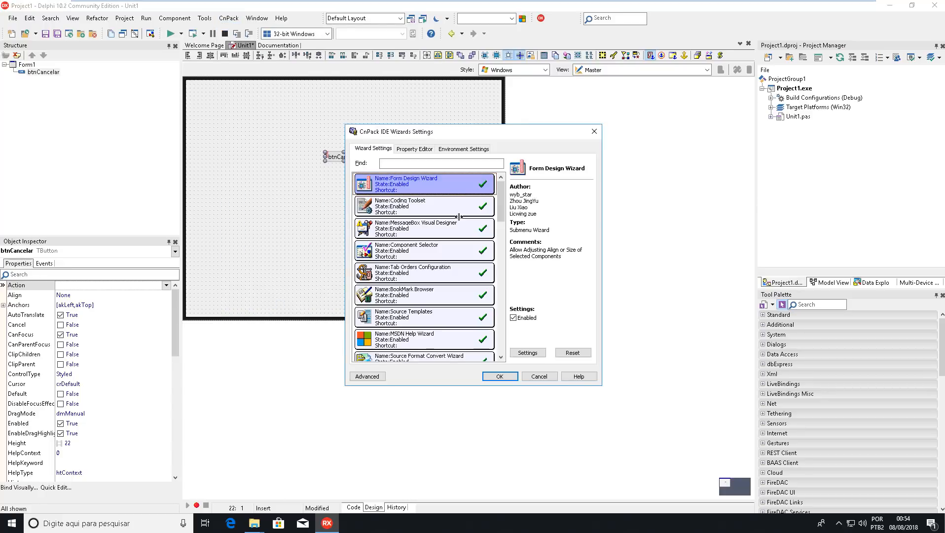
pyautogui.scroll(-10, 457, 327)
pyautogui.click(544, 375)
pyautogui.click(363, 188)
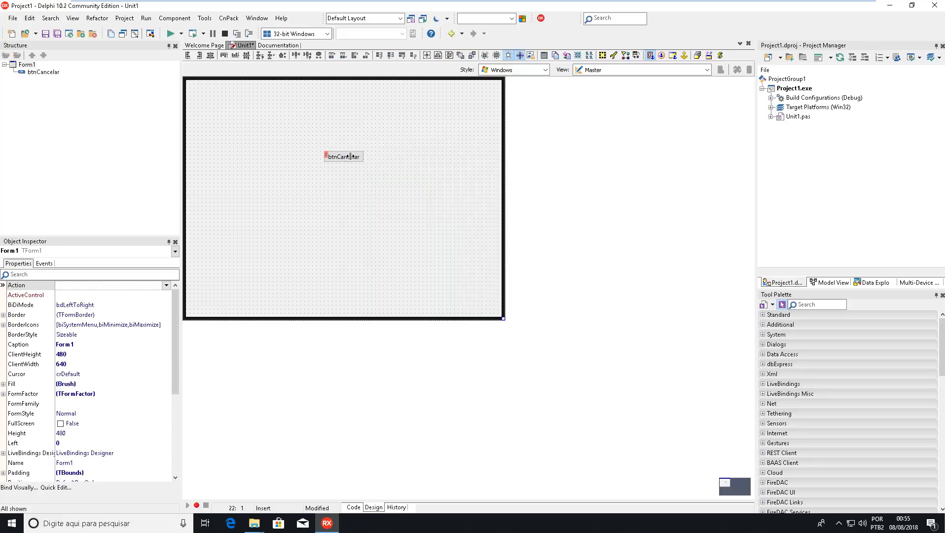
# Create the click event handler of btnCancelar and add a var section above its begin line
pyautogui.doubleClick(352, 156)
pyautogui.press('Up')
pyautogui.press('Return')
pyautogui.press('Up')
pyautogui.write('var')
pyautogui.press('Return')
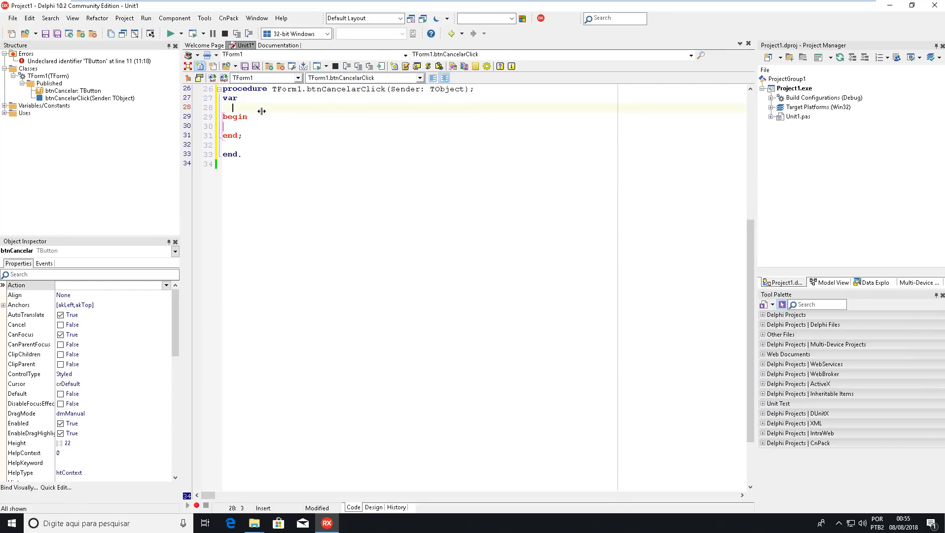
# Declare the variable sNome of type string in the handler and remove the extra blank line below it
pyautogui.write('I')
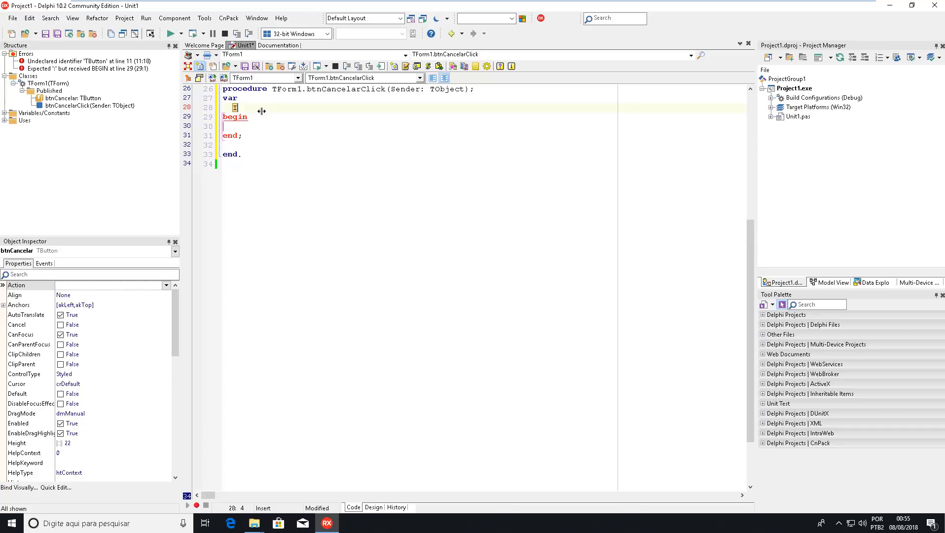
pyautogui.press('BackSpace')
pyautogui.press('Right')
pyautogui.write('s')
pyautogui.press('End')
pyautogui.write('; st')
pyautogui.write('ring;')
pyautogui.press('Return')
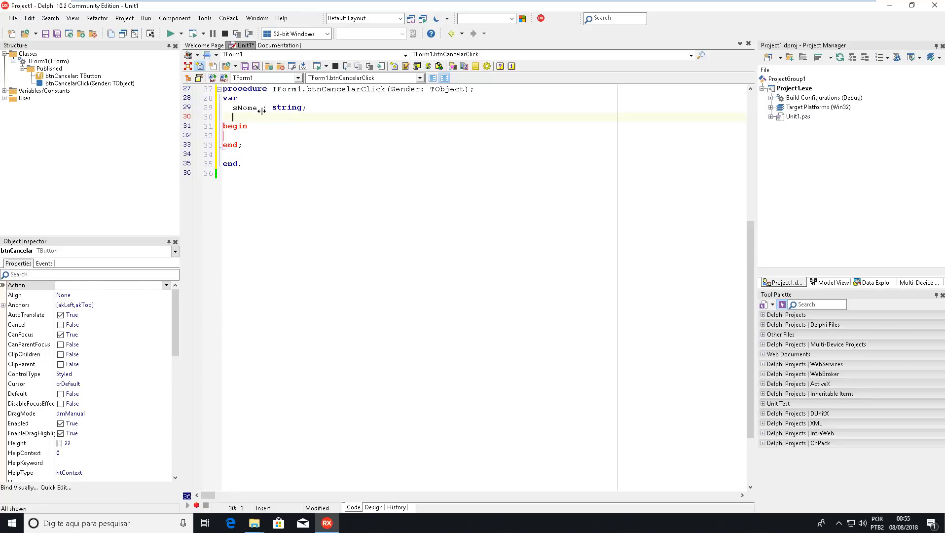
pyautogui.press('Delete')
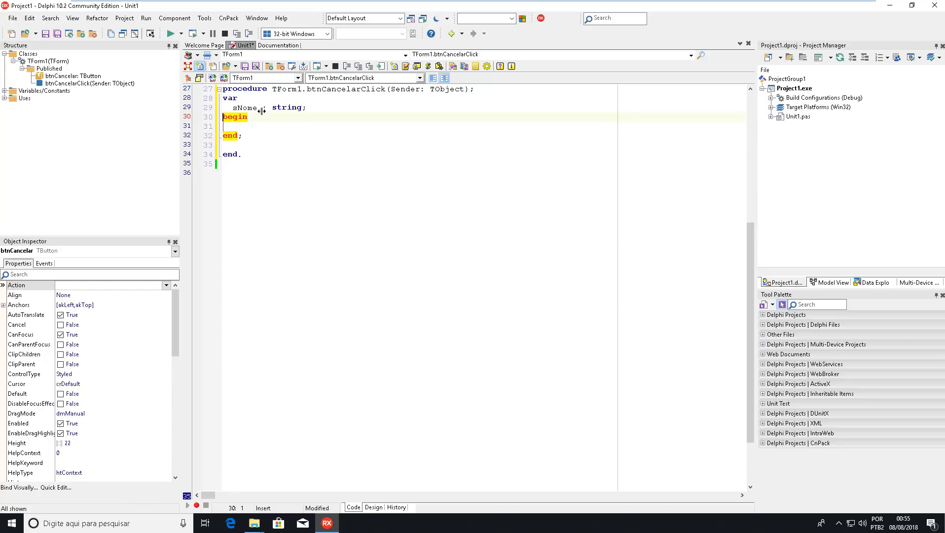
# Assign the text 'Ola mundo' to sNome in the body of the btnCancelar click handler
pyautogui.press('Down')
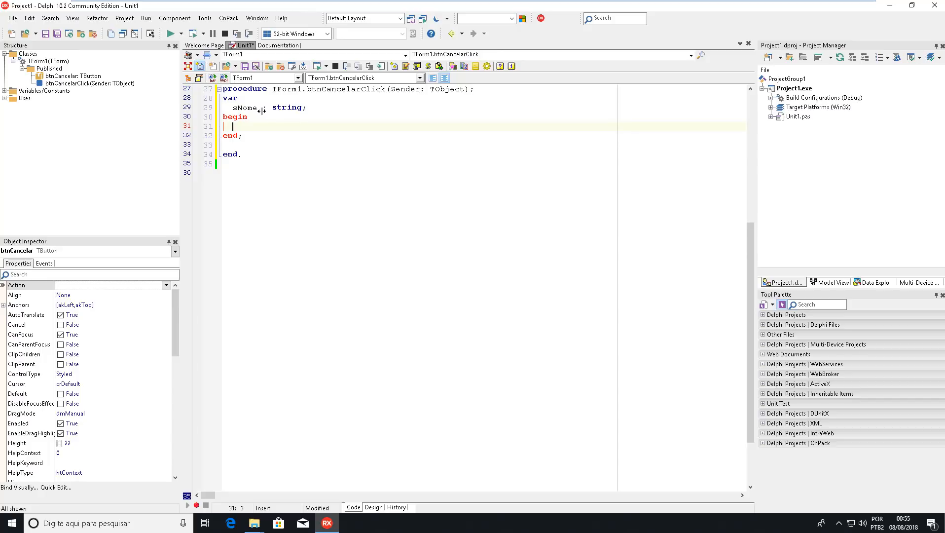
pyautogui.write('sNOme')
pyautogui.press('BackSpace')
pyautogui.press('BackSpace')
pyautogui.press('BackSpace')
pyautogui.write("ome := 'Ola mundo'")
pyautogui.press('Left')
pyautogui.write('Ola mundo')
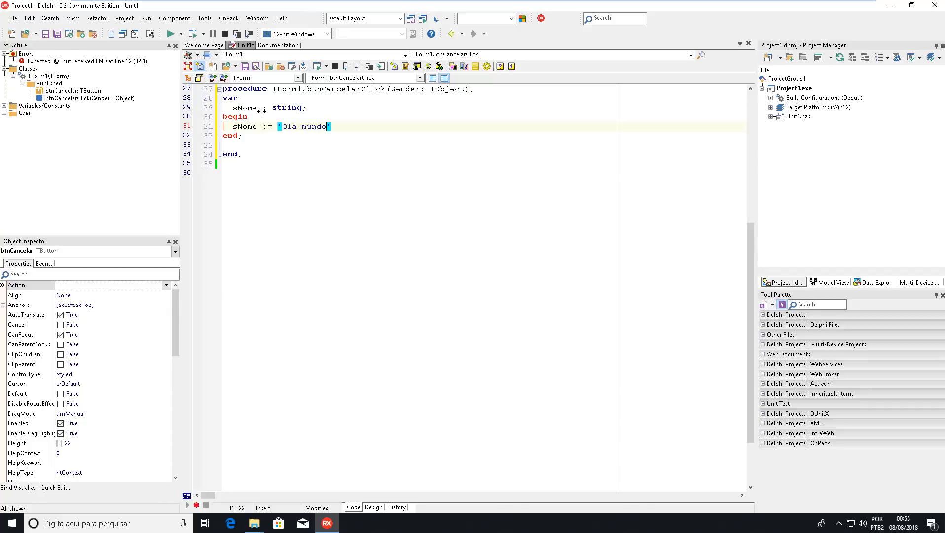
# Insert about 20 blank lines below the sNome assignment in the handler
pyautogui.click(247, 126)
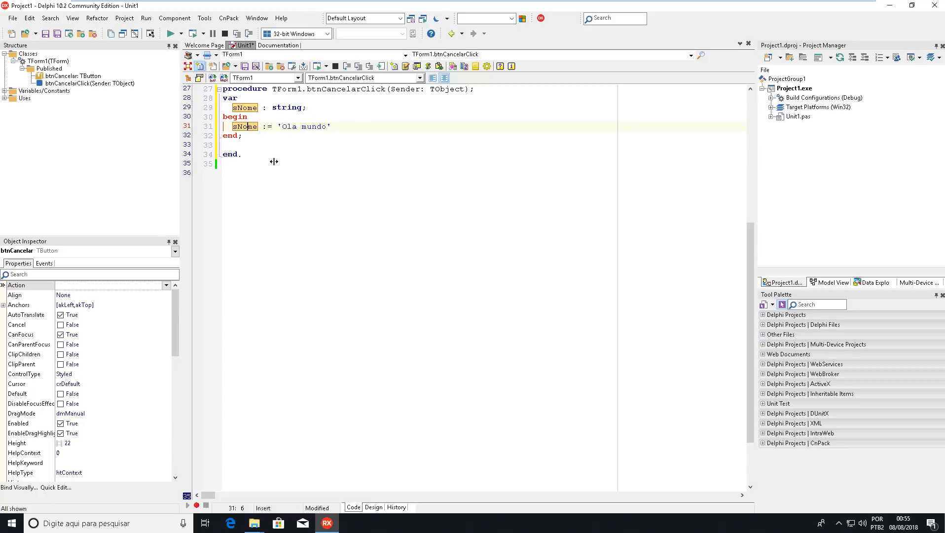
pyautogui.press('End')
pyautogui.press('Return')
pyautogui.press('Return')
pyautogui.press('Return')
pyautogui.press('Return')
pyautogui.press('Return')
pyautogui.press('Return')
pyautogui.press('Return')
pyautogui.press('Return')
pyautogui.press('Return')
pyautogui.press('Return')
pyautogui.press('Return')
pyautogui.press('Return')
pyautogui.press('Return')
pyautogui.press('Return')
pyautogui.press('Return')
pyautogui.press('Return')
pyautogui.press('Return')
pyautogui.press('Return')
pyautogui.press('Return')
pyautogui.press('Return')
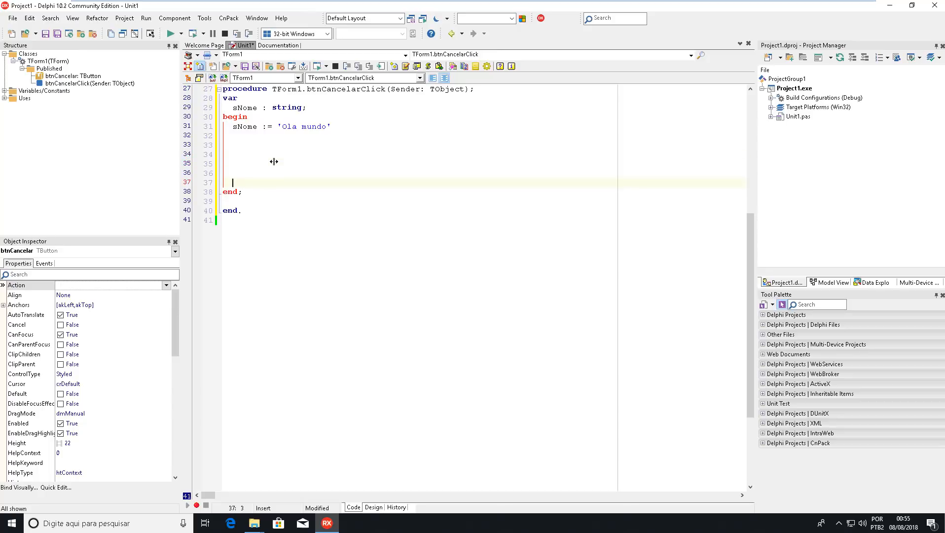
# Write sNome below the blank lines and place the cursor inside it to highlight every occurrence of the variable
pyautogui.write('some')
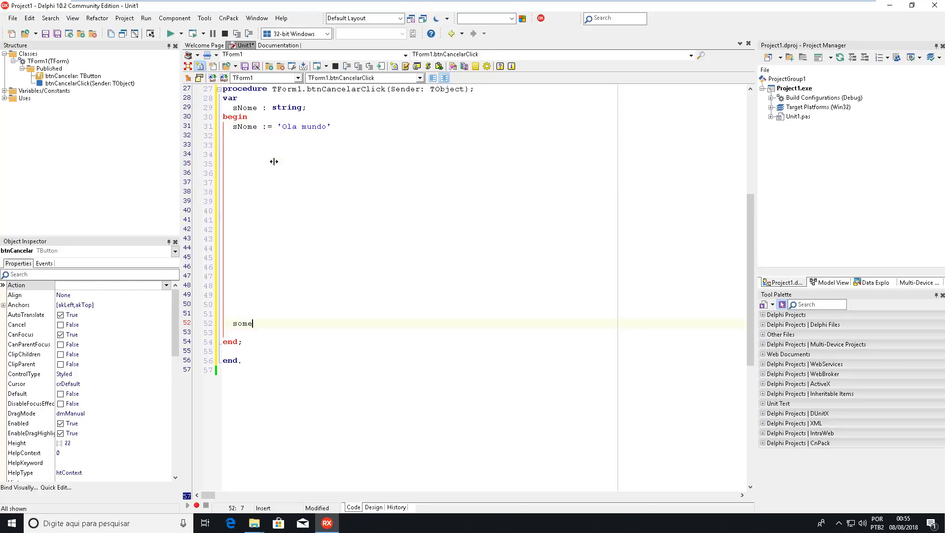
pyautogui.hotkey('ctrl', 'space')
pyautogui.press('BackSpace')
pyautogui.press('BackSpace')
pyautogui.write('NO')
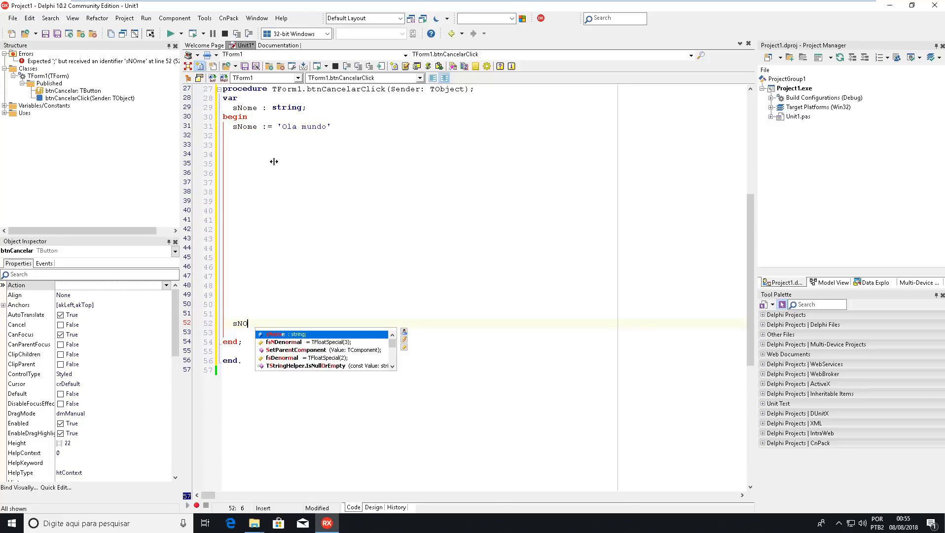
pyautogui.write("me'")
pyautogui.press('BackSpace')
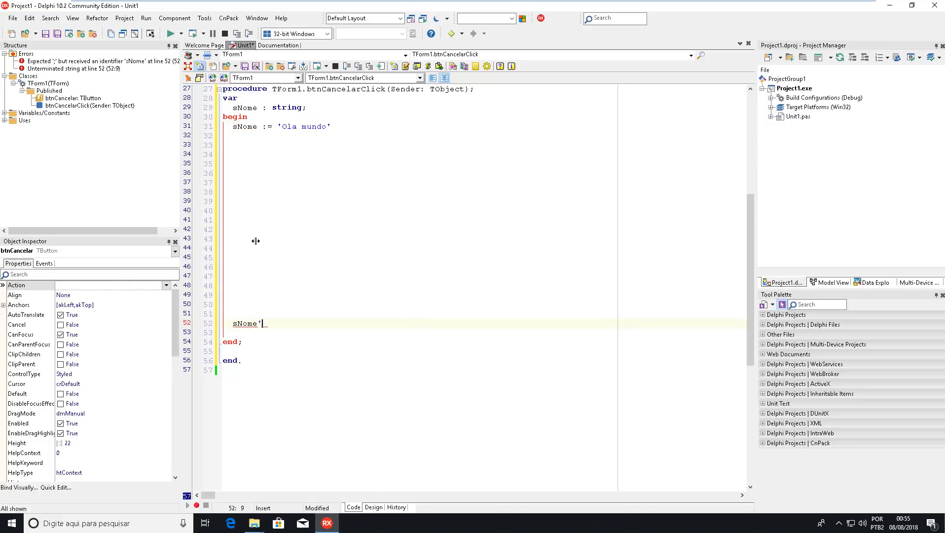
pyautogui.press('Left')
pyautogui.press('Left')
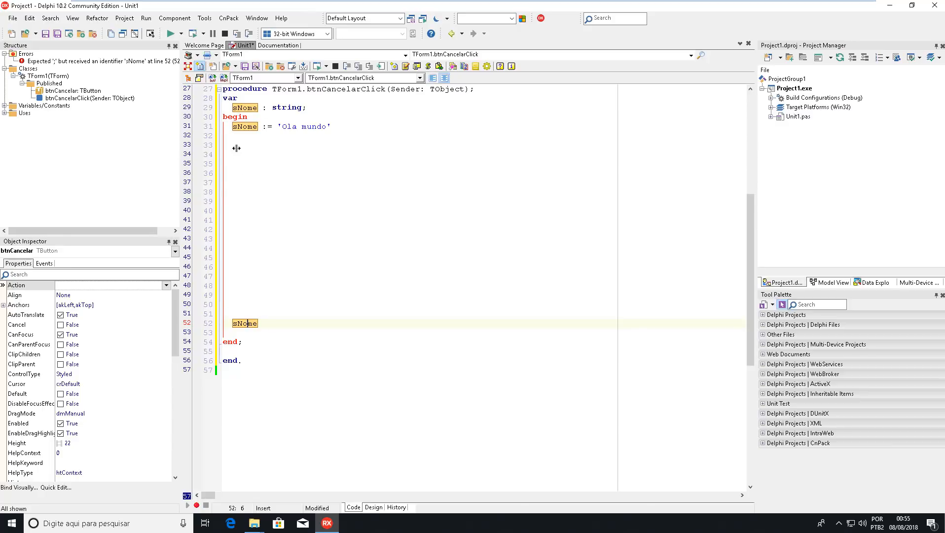
pyautogui.click(244, 288)
pyautogui.click(271, 229)
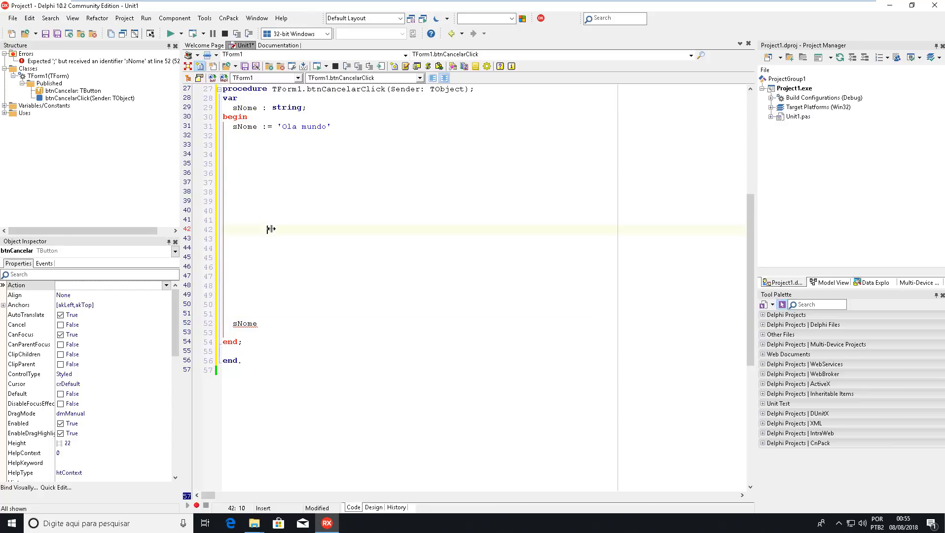
# Close all open files and the project, discarding the changes
pyautogui.click(13, 18)
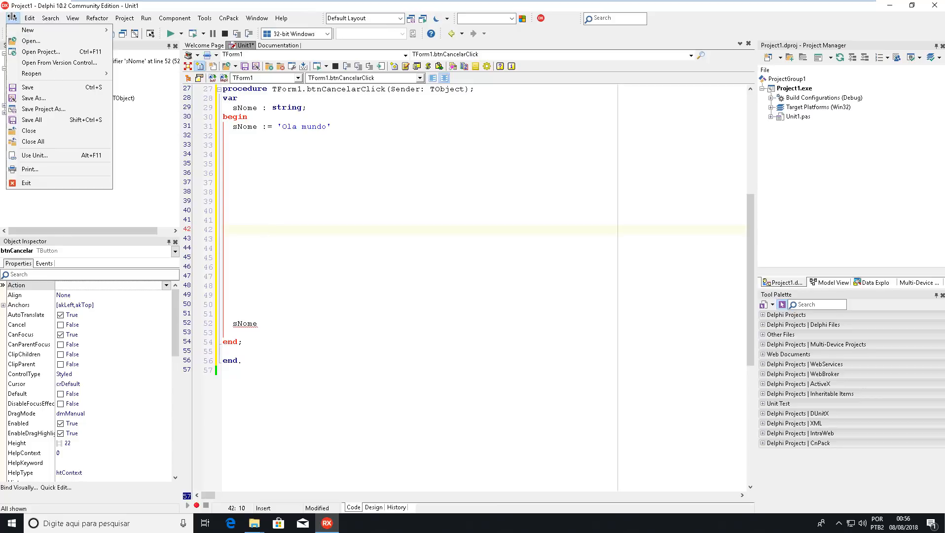
pyautogui.click(51, 143)
pyautogui.click(497, 276)
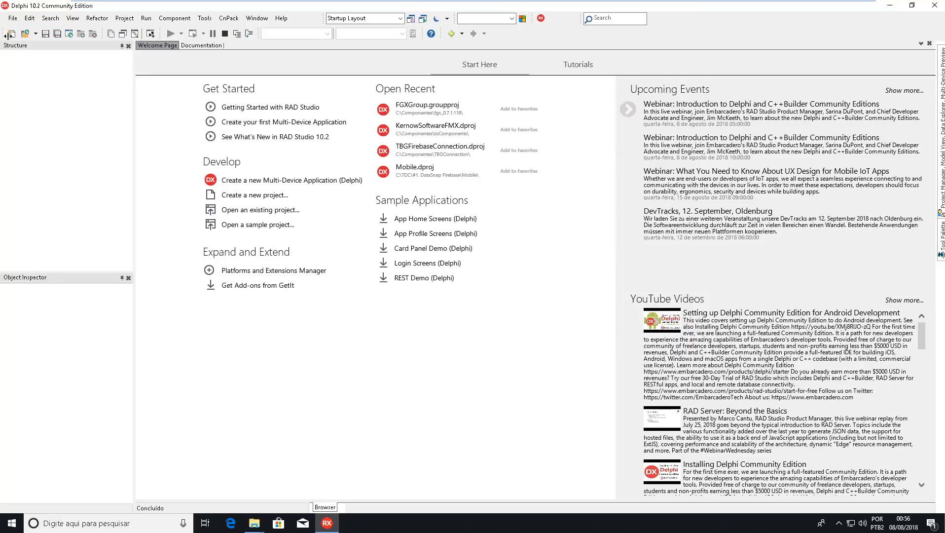
# Start opening a project and browse to the folder C:\Componentes\UniGUI Framework\uniGUI
pyautogui.click(25, 33)
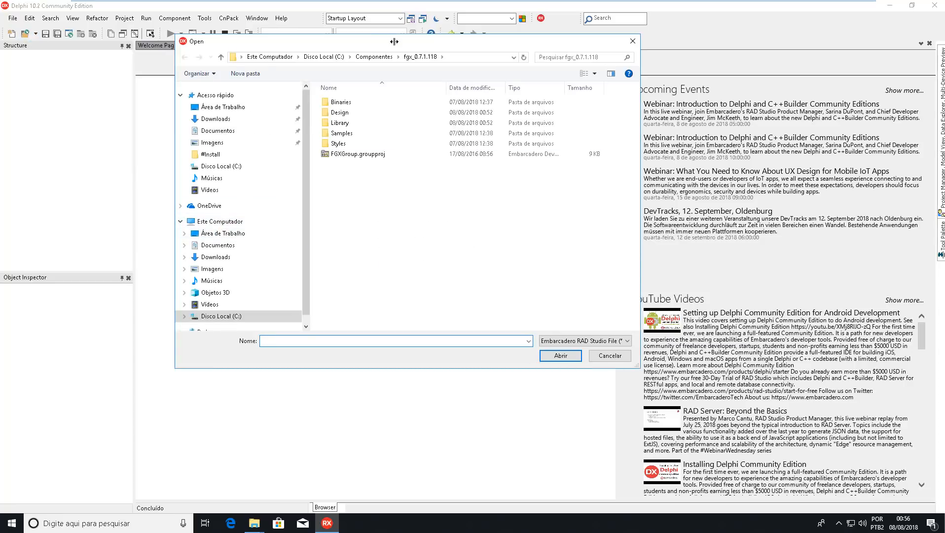
pyautogui.moveTo(426, 44); pyautogui.dragTo(486, 52)
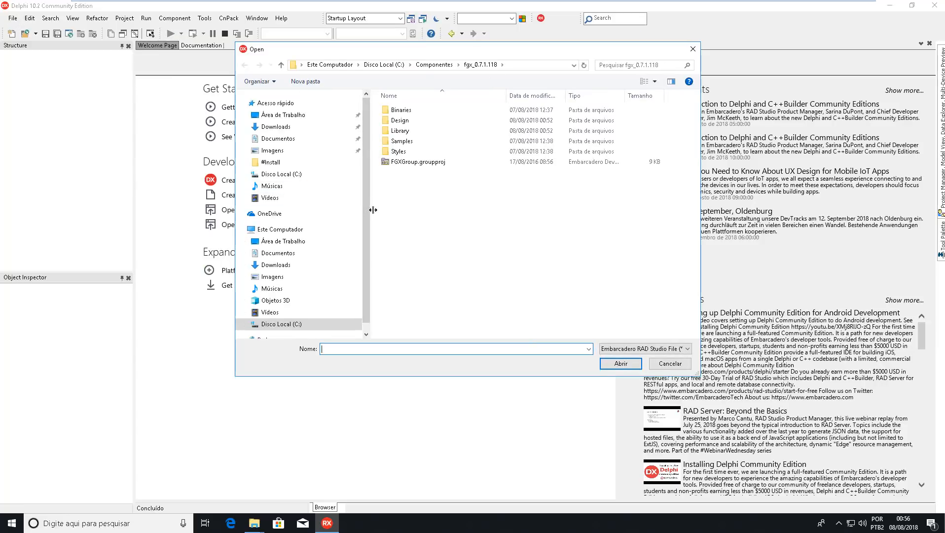
pyautogui.moveTo(370, 209); pyautogui.dragTo(399, 214)
pyautogui.click(298, 323)
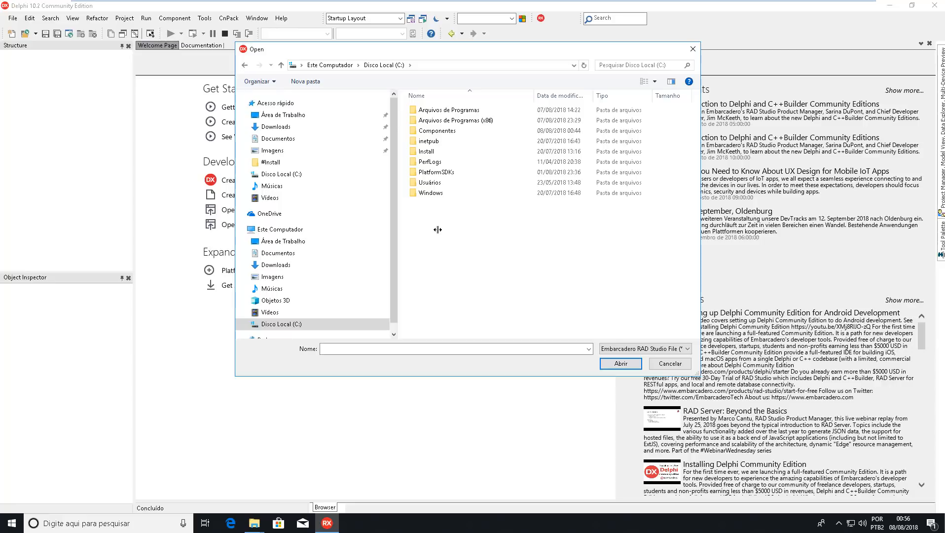
pyautogui.doubleClick(437, 130)
pyautogui.doubleClick(442, 245)
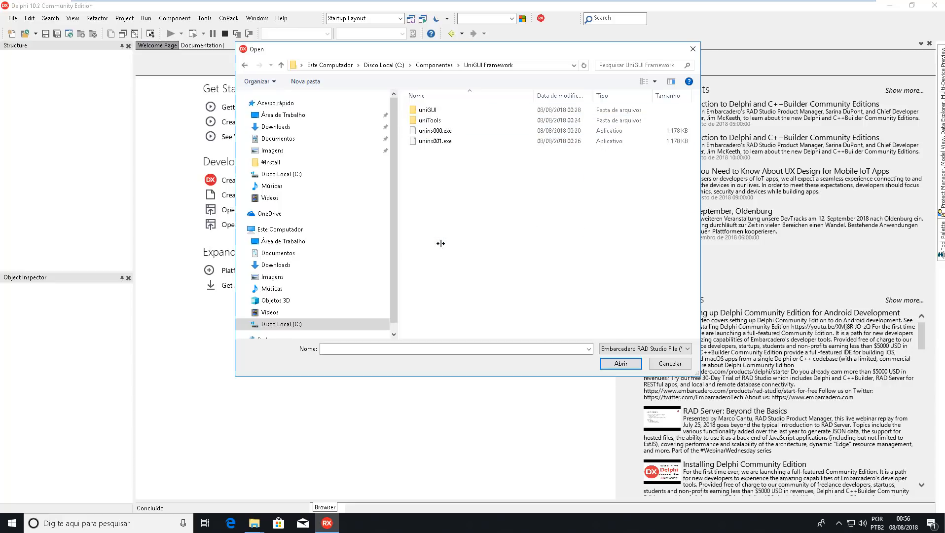
pyautogui.doubleClick(428, 110)
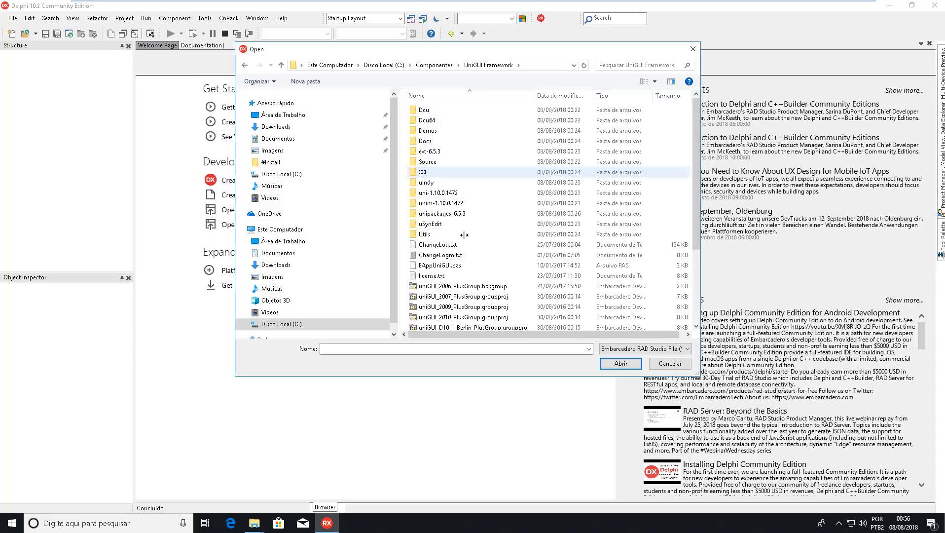
# Filter the folder's files to group projects and open uniGUI_D10_2_Tokyo_PlusGroup.groupproj
pyautogui.scroll(-3, 693, 273)
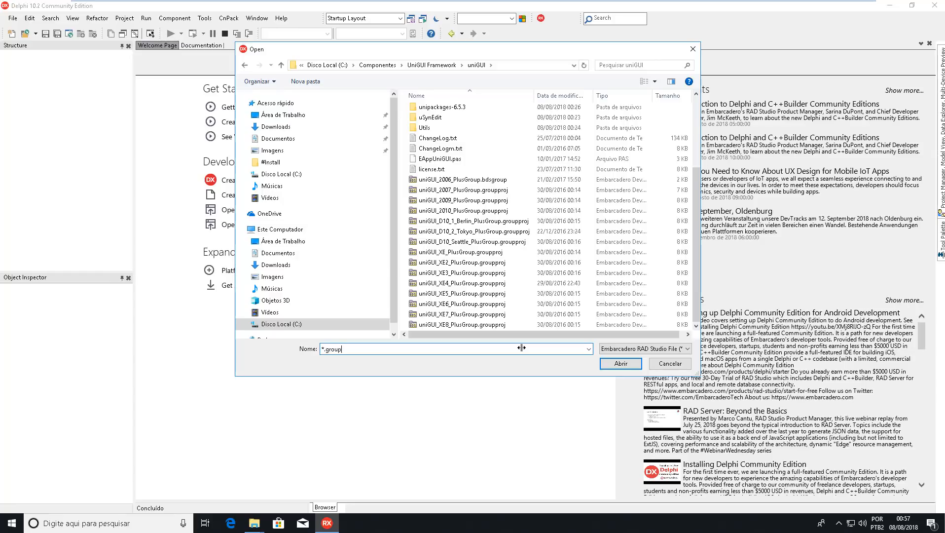
pyautogui.press('Return')
pyautogui.scroll(-2, 516, 284)
pyautogui.click(476, 242)
pyautogui.click(445, 231)
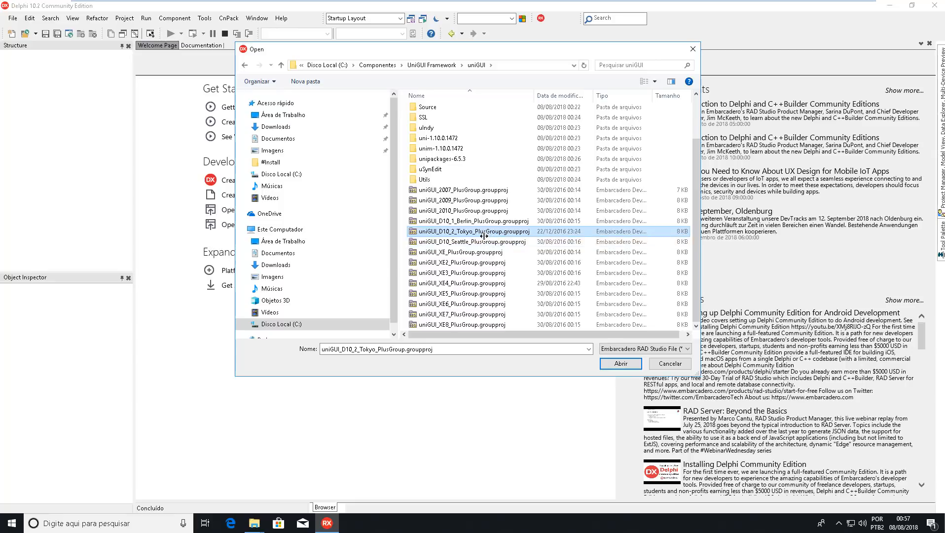
pyautogui.click(621, 363)
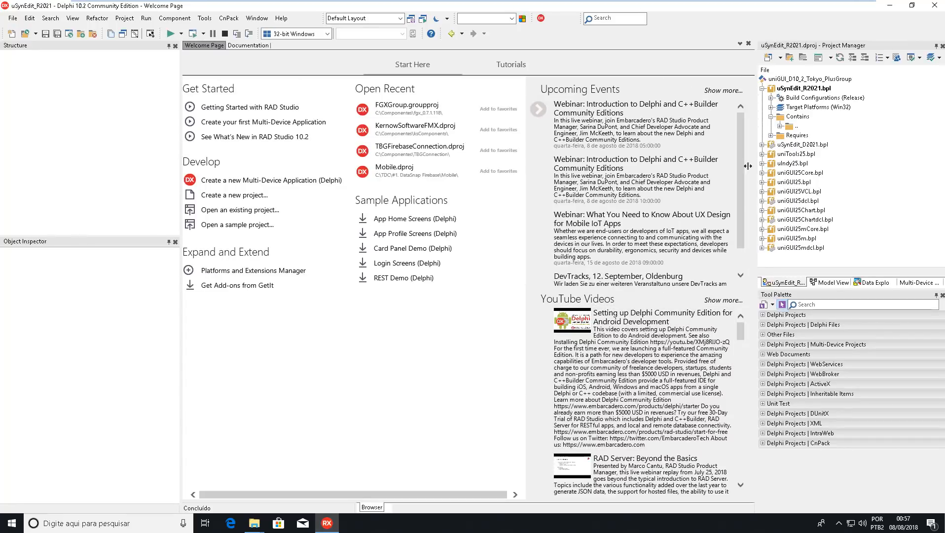
# Collapse the uSynEdit_R2021.bpl node and build all projects in the uniGUI_D10_2_Tokyo_PlusGroup project group
pyautogui.click(762, 88)
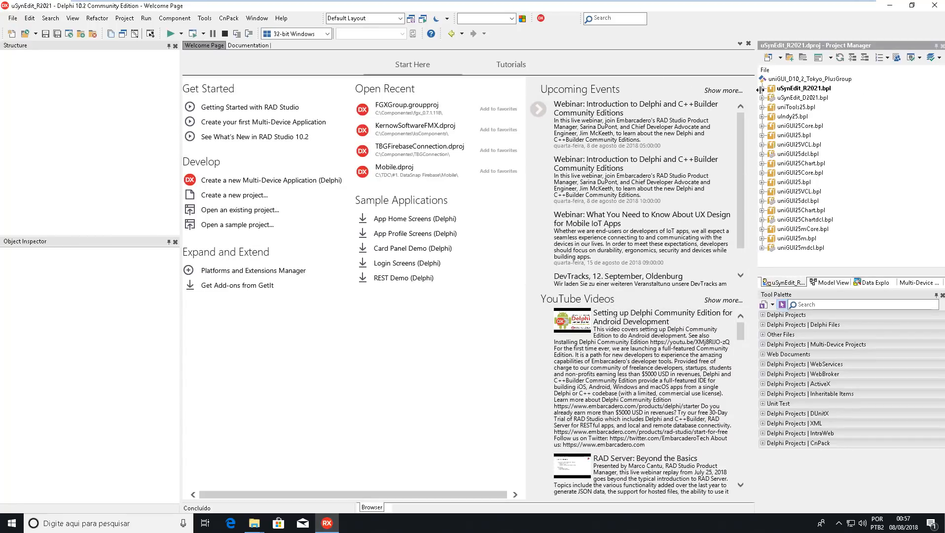
pyautogui.click(798, 80)
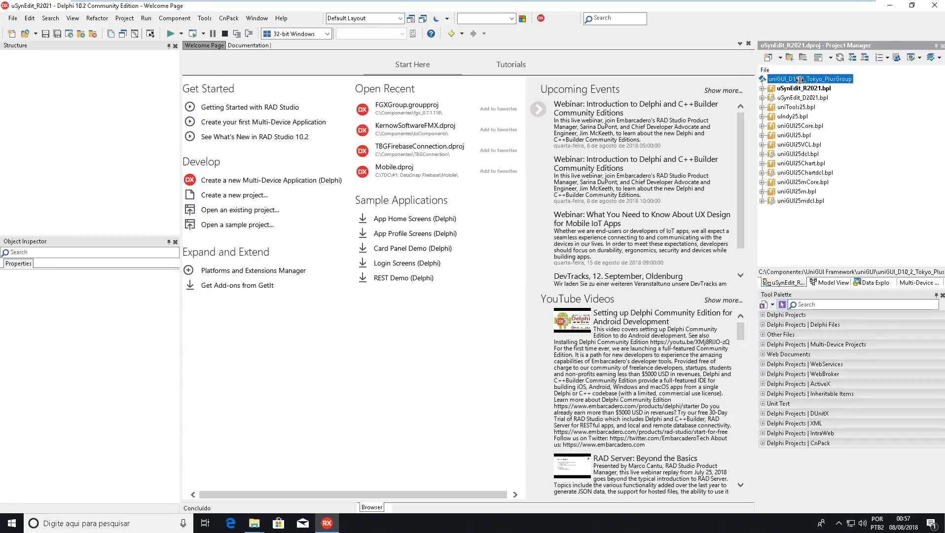
pyautogui.click(130, 19)
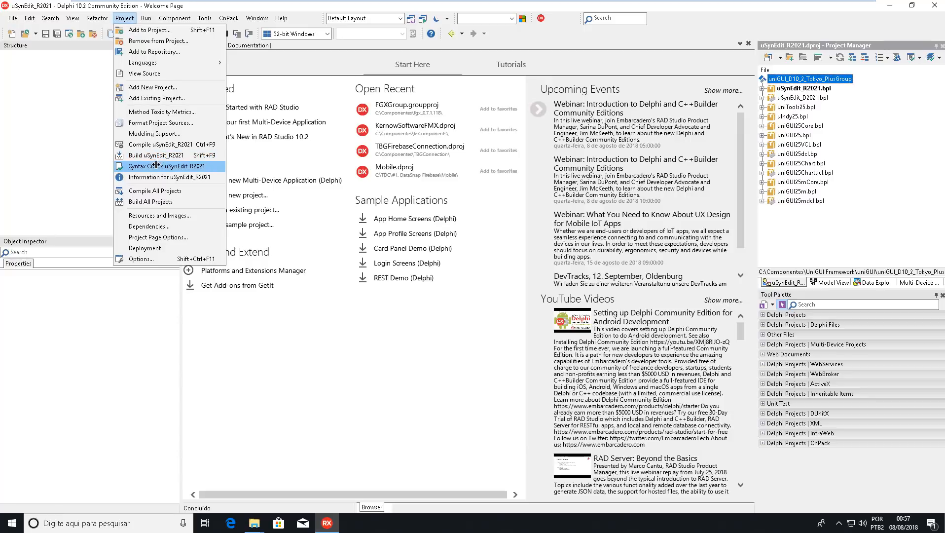
pyautogui.click(153, 201)
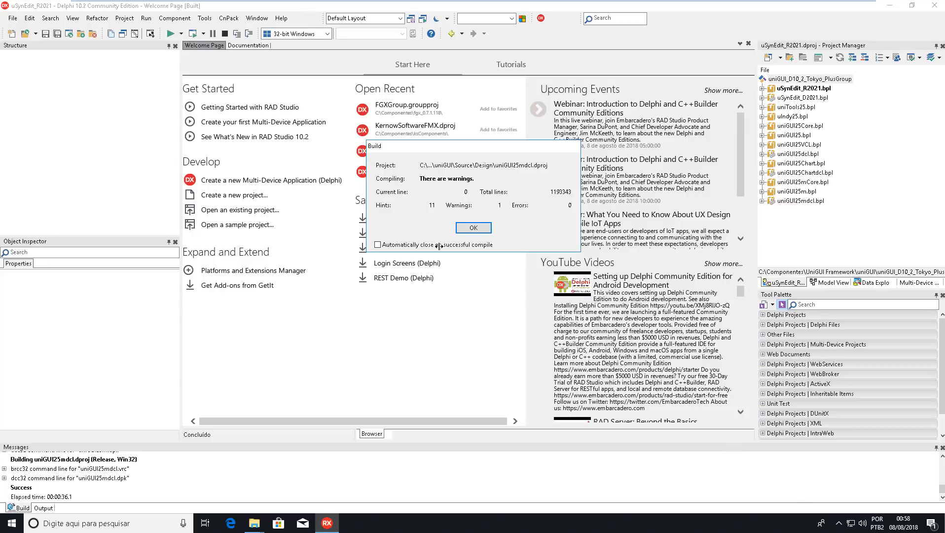
pyautogui.click(471, 228)
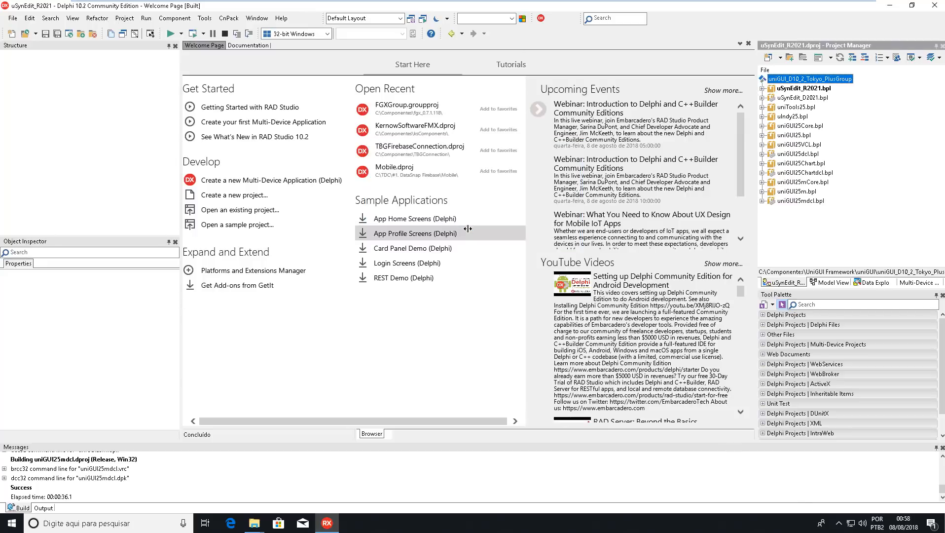
pyautogui.rightClick(806, 80)
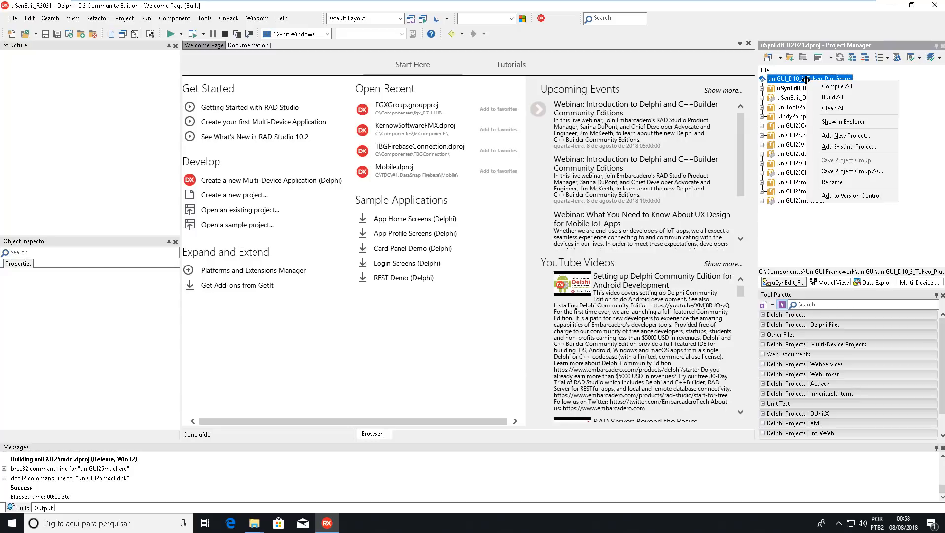
pyautogui.click(797, 88)
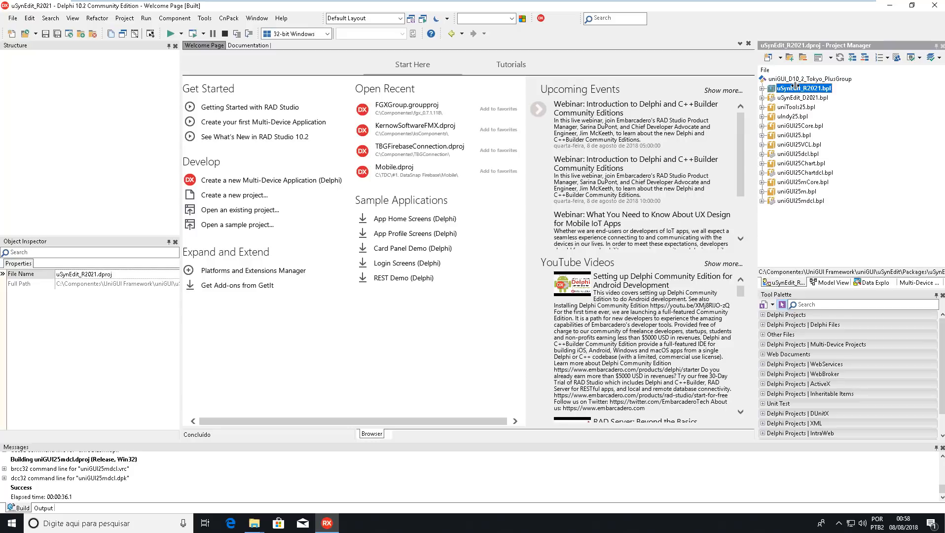
pyautogui.click(124, 19)
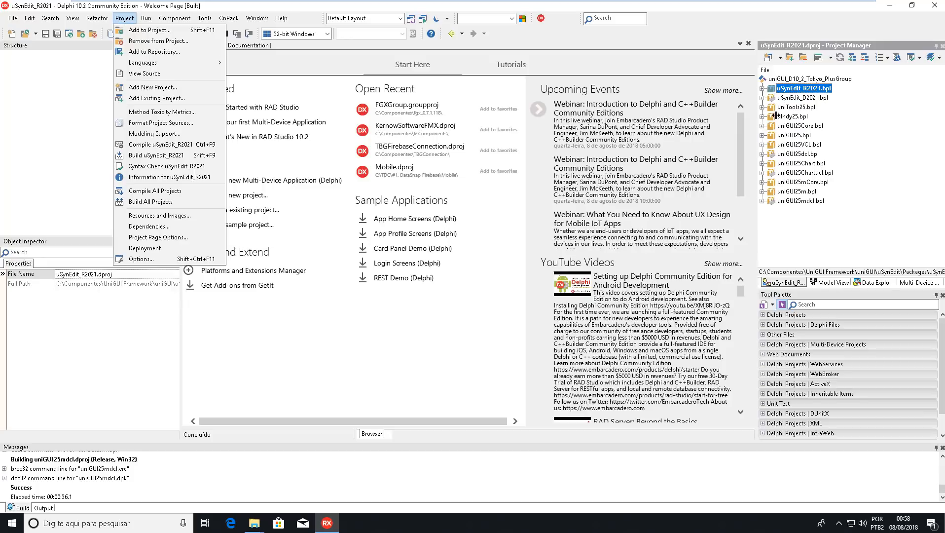
pyautogui.click(809, 228)
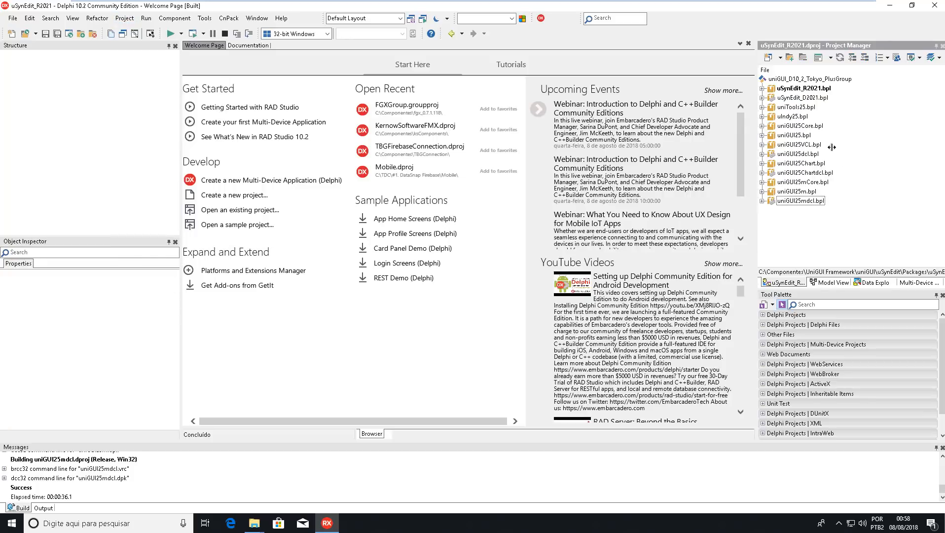
# Install the four design-time packages uSynEdit_D2021.bpl, uniGUI25dcl.bpl, uniGUI25Chartdcl.bpl and uniGUI25mdcl.bpl together
pyautogui.click(775, 98)
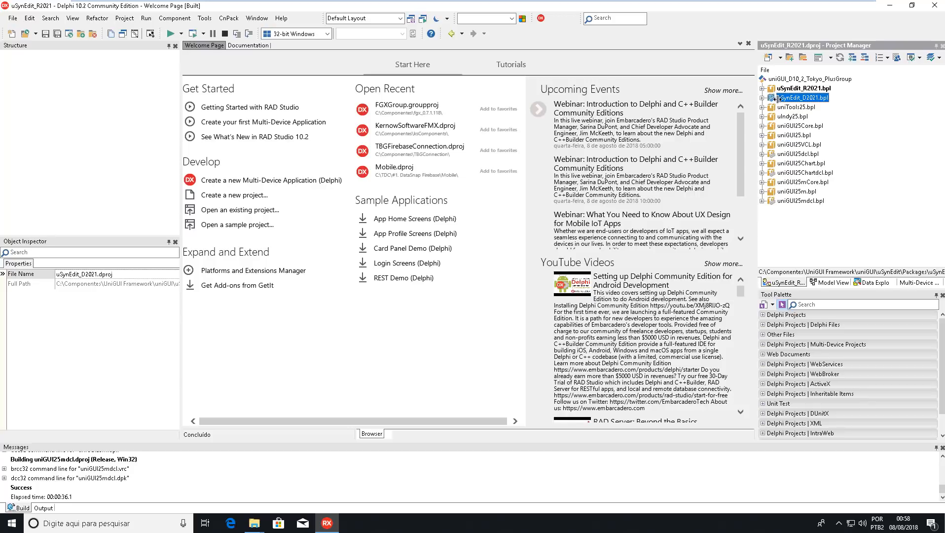
pyautogui.keyDown('ctrl'); pyautogui.click(795, 154); pyautogui.keyUp('ctrl')
pyautogui.keyDown('ctrl'); pyautogui.click(793, 173); pyautogui.keyUp('ctrl')
pyautogui.keyDown('ctrl'); pyautogui.click(795, 200); pyautogui.keyUp('ctrl')
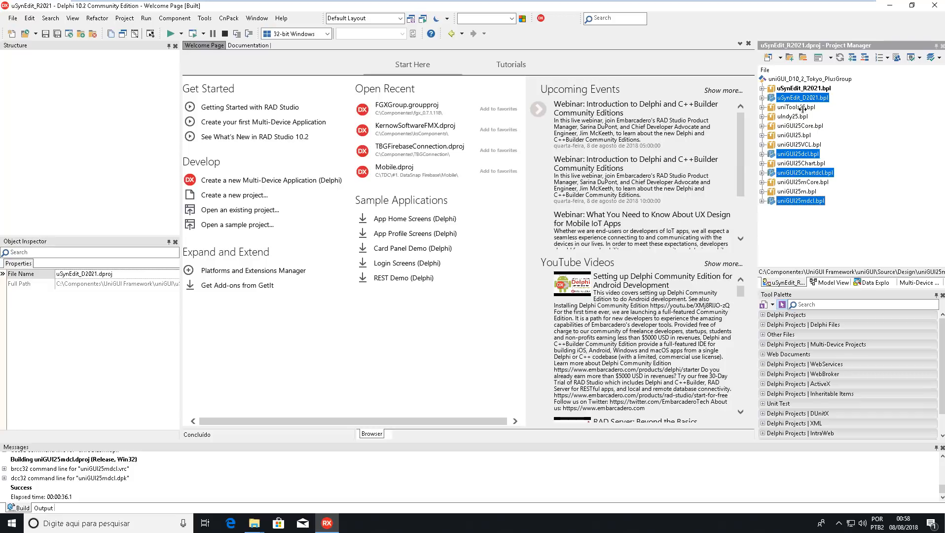
pyautogui.rightClick(806, 97)
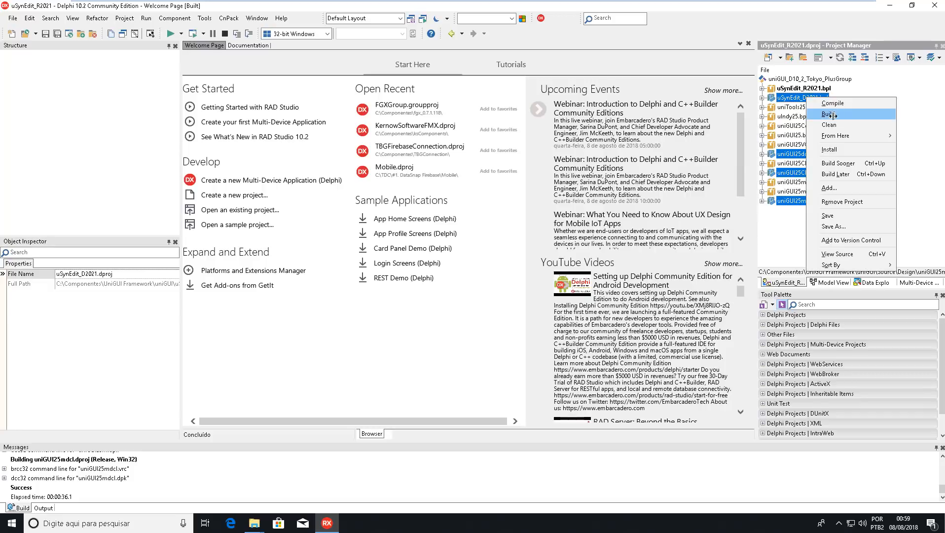
pyautogui.click(843, 149)
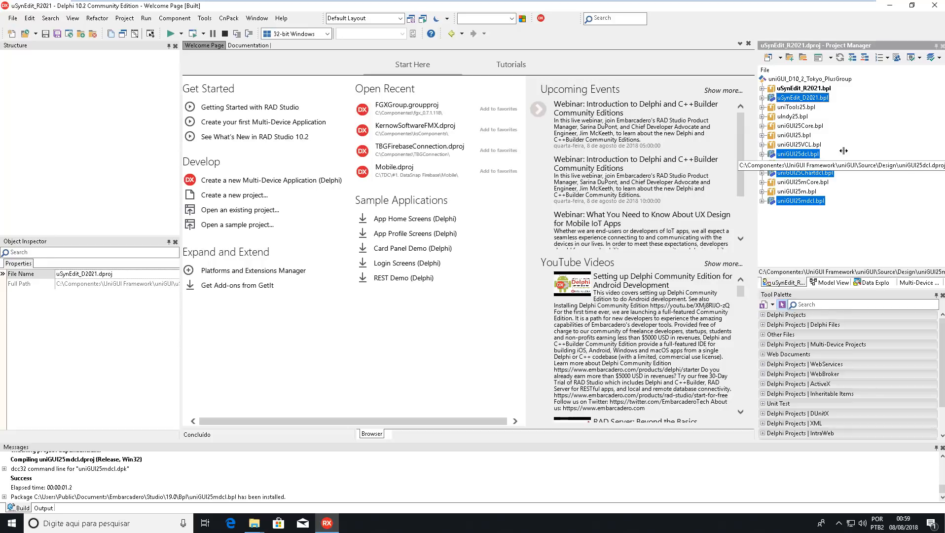
# Check the uniGUI for Delphi category among the new items and view its Application Wizard without creating a project
pyautogui.click(14, 18)
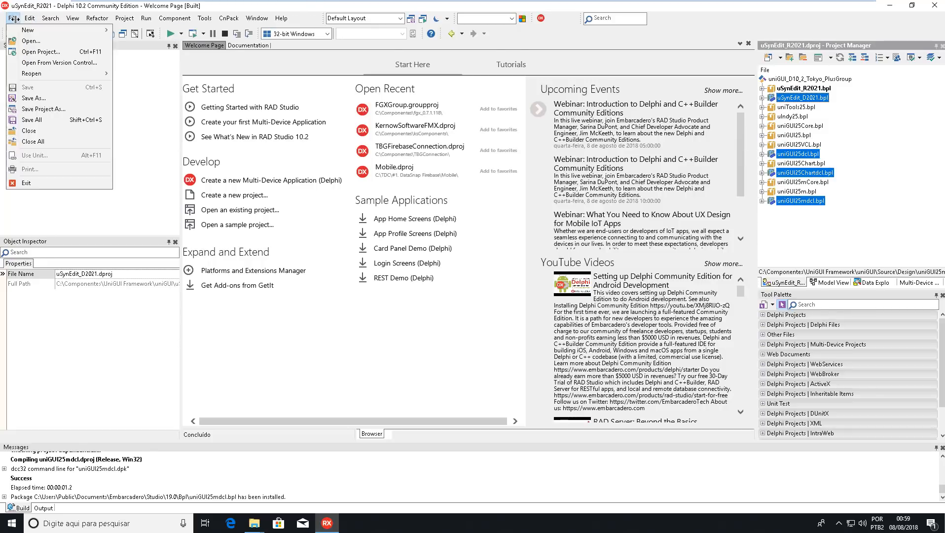
pyautogui.moveTo(22, 28)
pyautogui.click(143, 88)
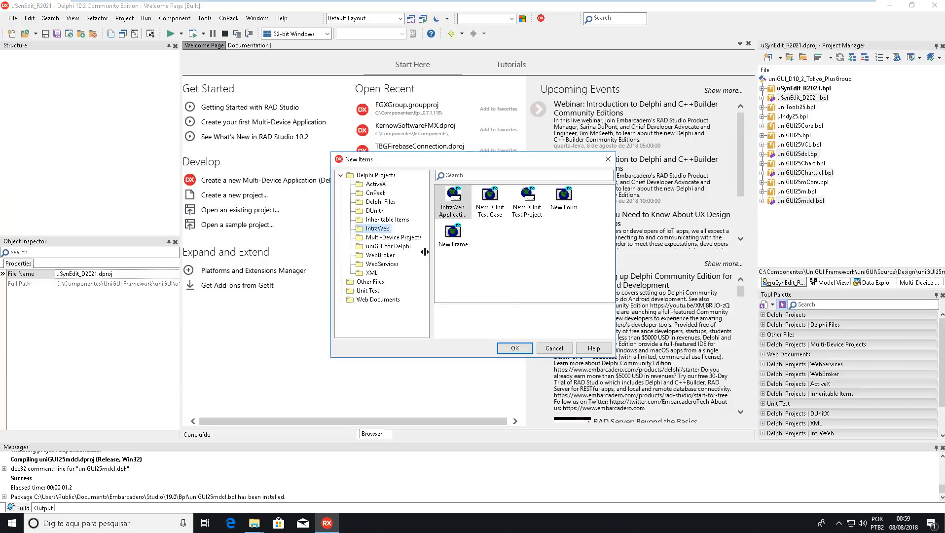
pyautogui.click(394, 246)
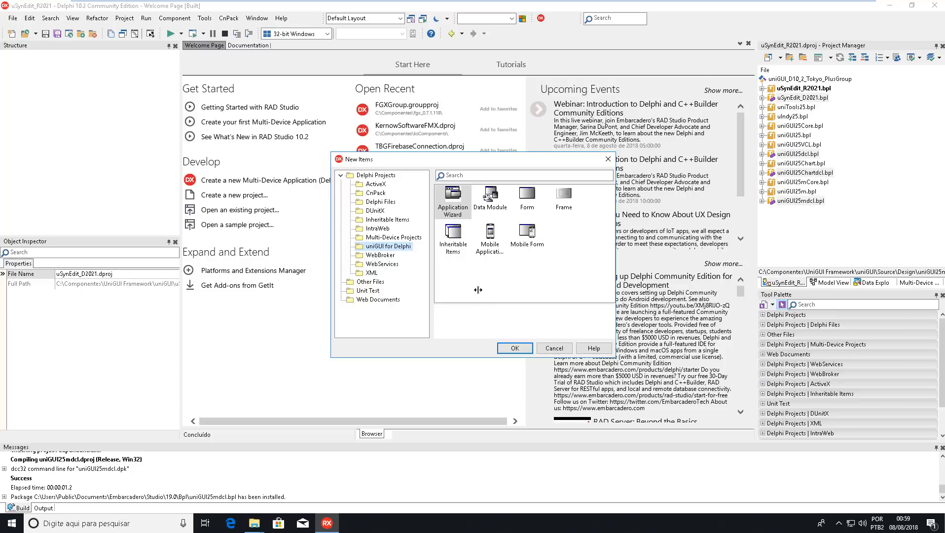
pyautogui.click(516, 349)
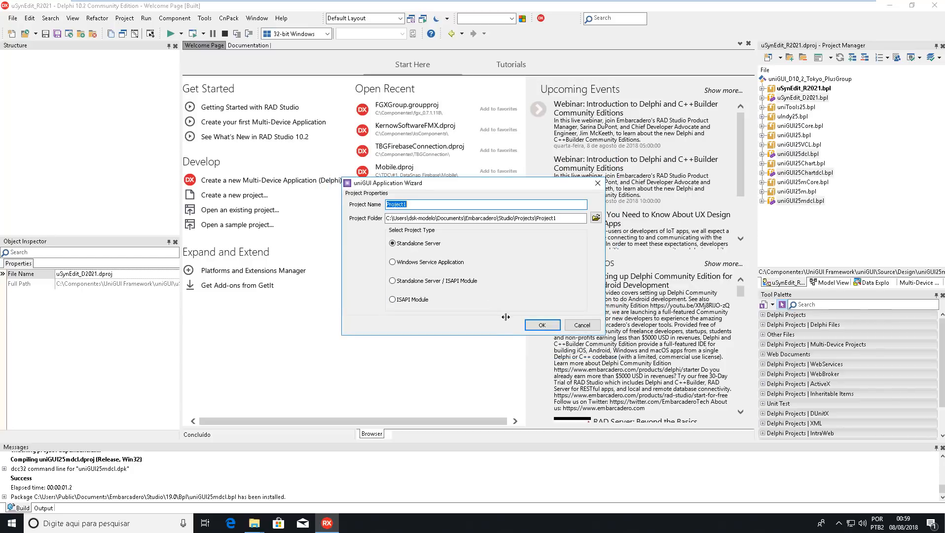
pyautogui.click(582, 324)
# Close all open projects of the uniGUI group, declining to save any changes
pyautogui.click(12, 18)
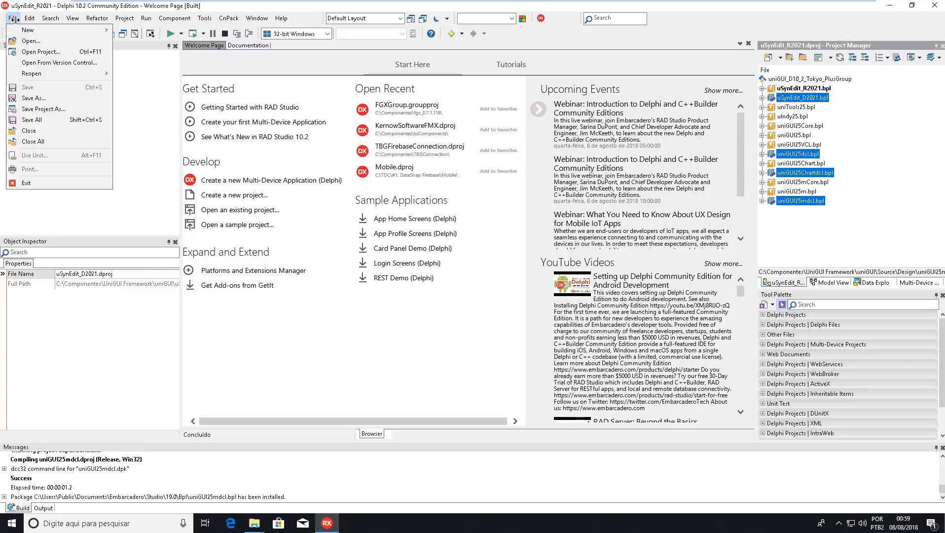
pyautogui.click(42, 141)
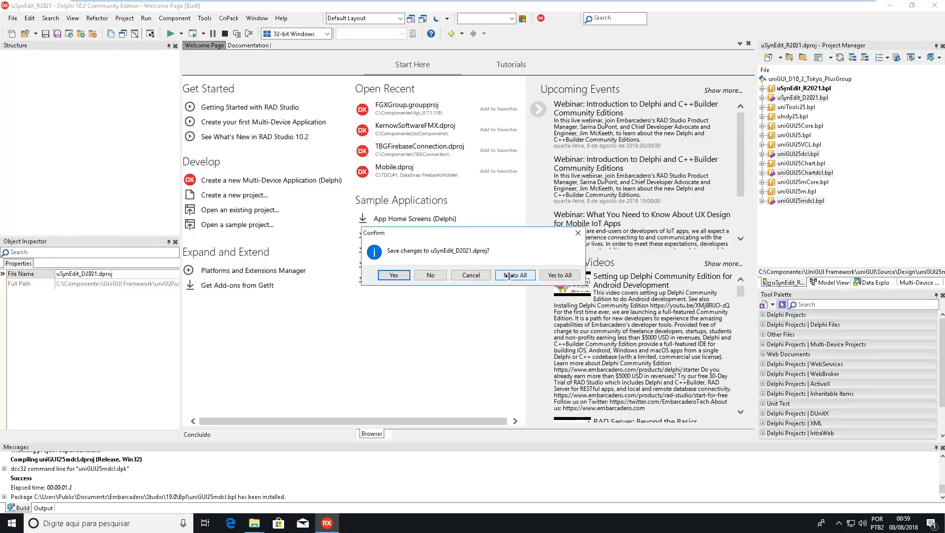
pyautogui.click(510, 275)
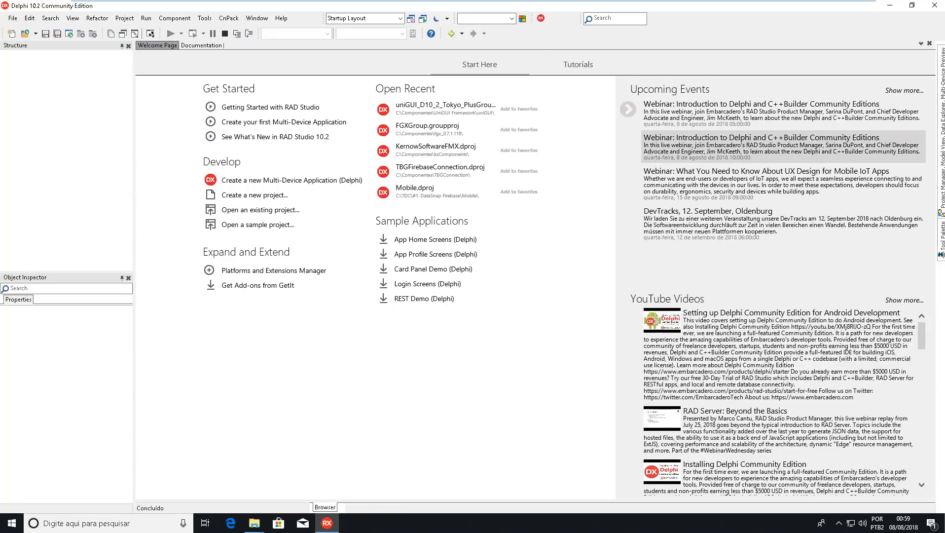
# Create a new blank multi-device Delphi application
pyautogui.moveTo(942, 148)
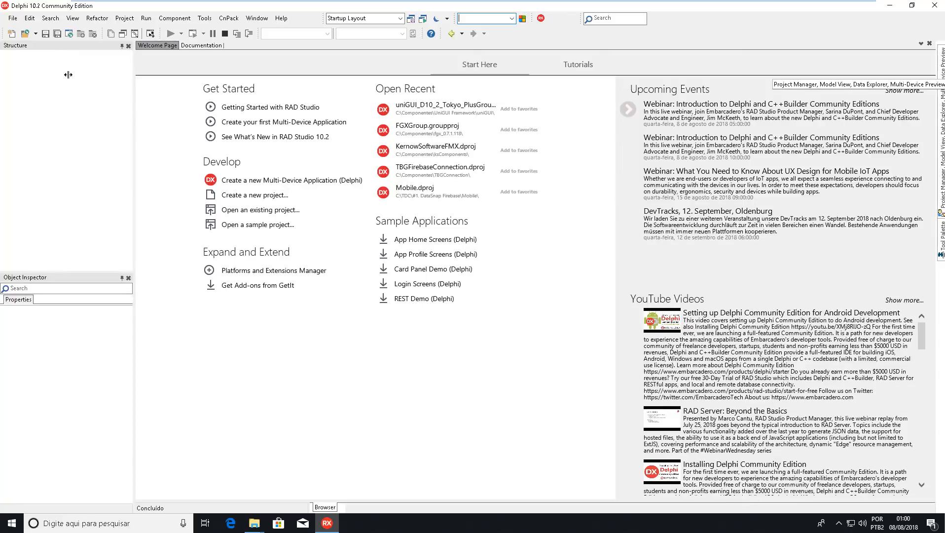
pyautogui.click(13, 18)
pyautogui.moveTo(19, 29)
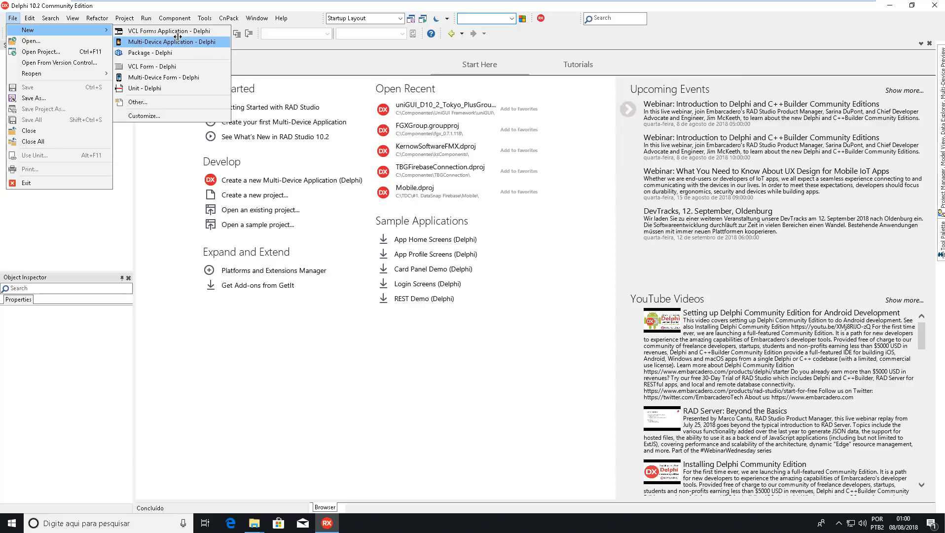
pyautogui.click(178, 41)
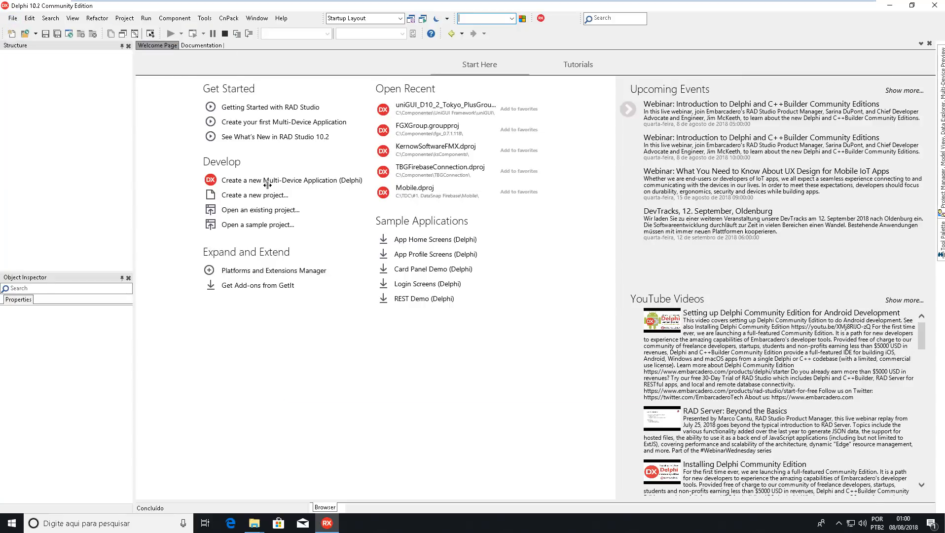
pyautogui.doubleClick(412, 222)
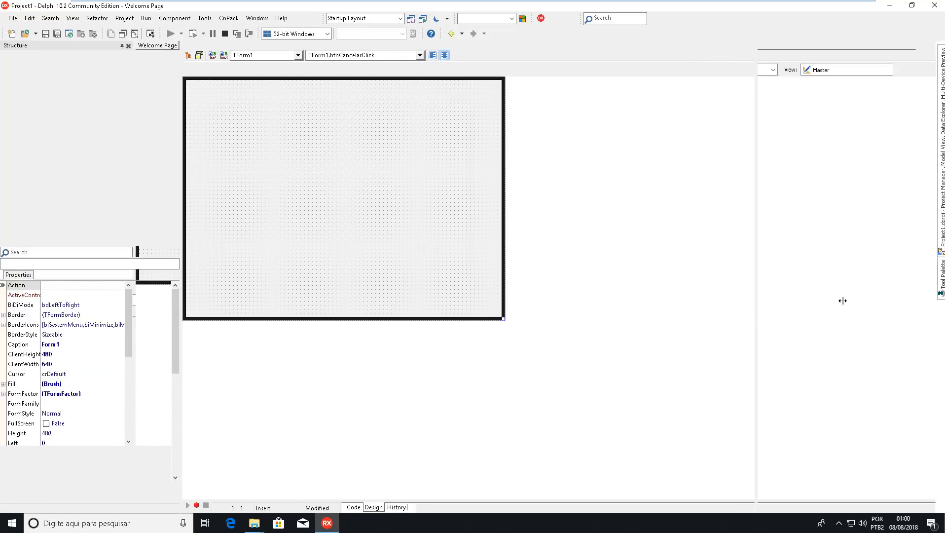
# Search the component palette for "ob", place a TFObr component on Form1 and dismiss the component prefix request
pyautogui.write('ob')
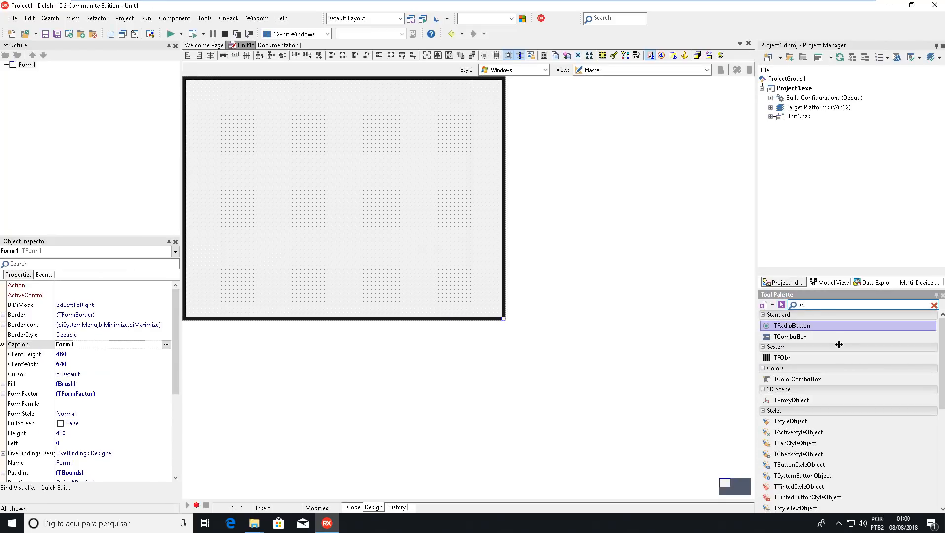
pyautogui.click(784, 358)
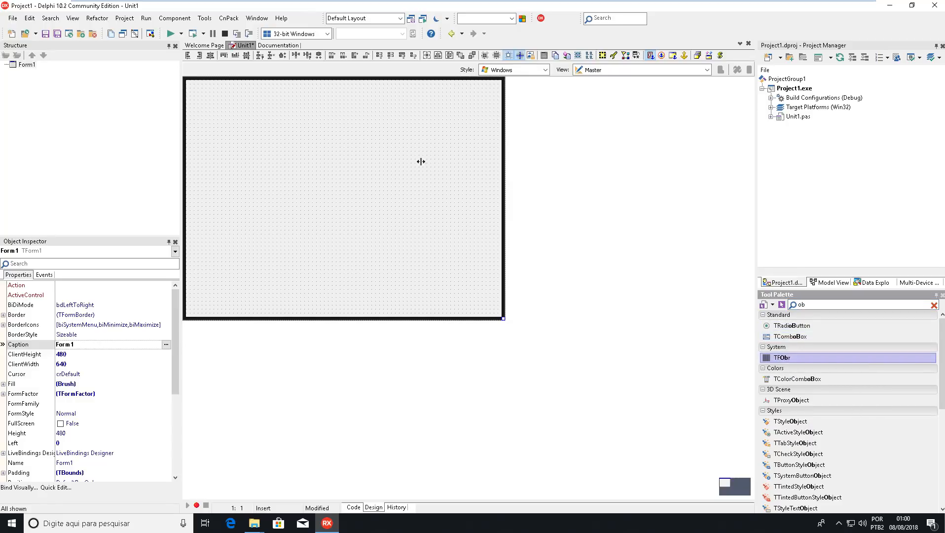
pyautogui.click(337, 146)
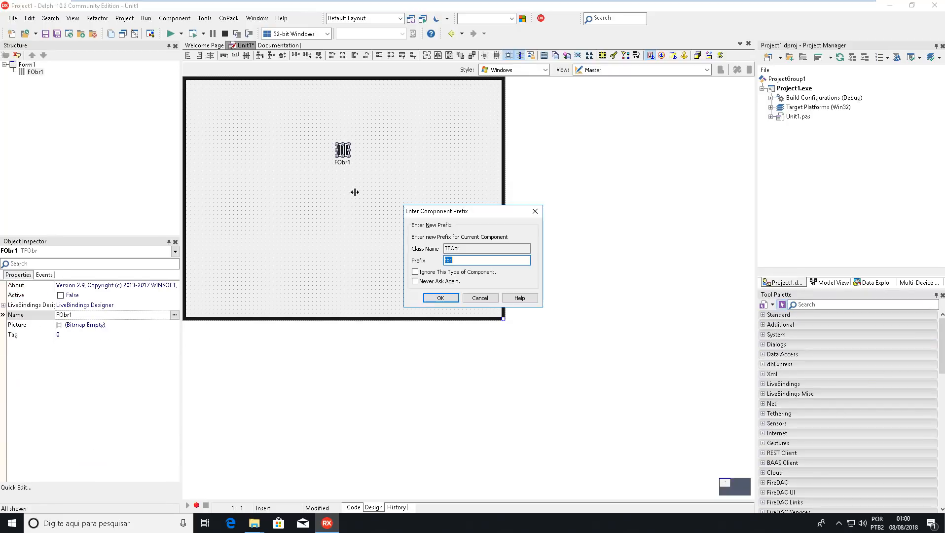
pyautogui.click(477, 297)
pyautogui.click(489, 308)
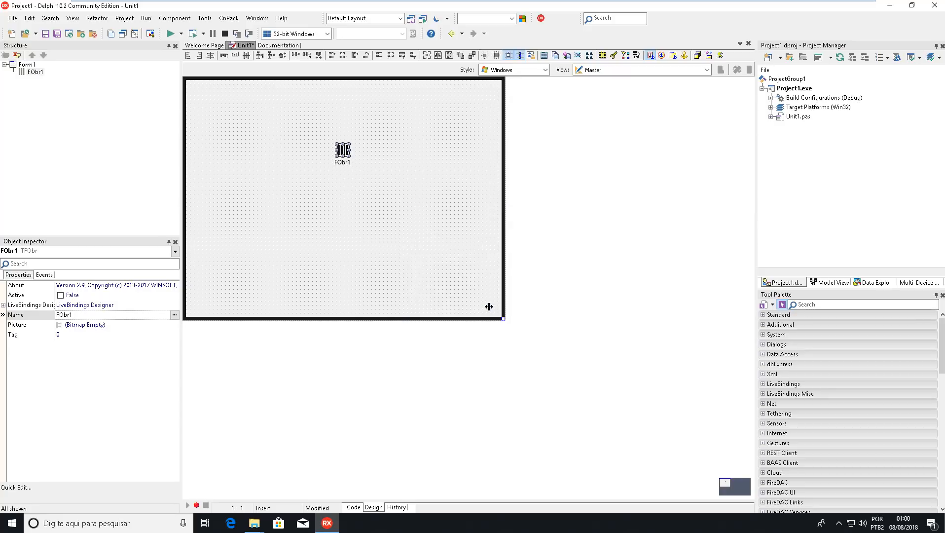
pyautogui.click(430, 242)
pyautogui.click(343, 149)
pyautogui.click(362, 191)
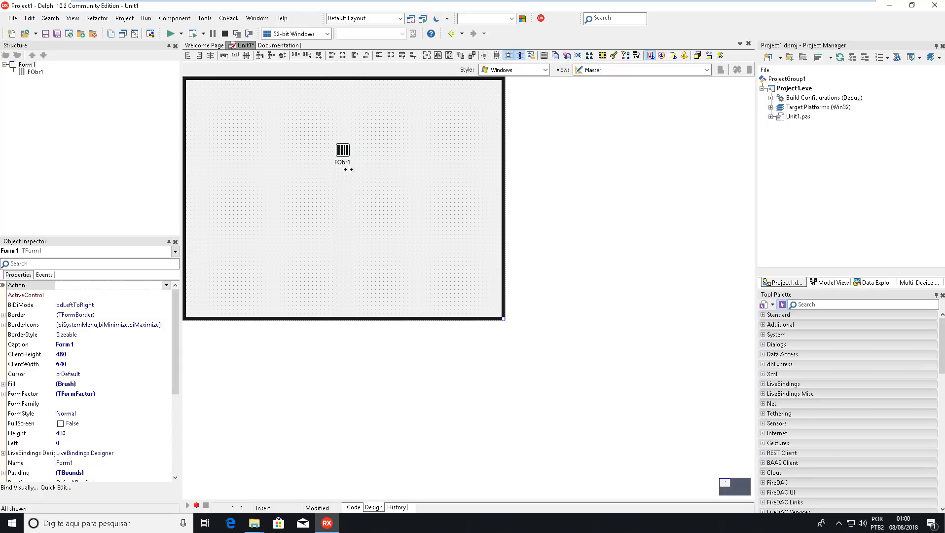
# Close all files of the test project without saving, and dismiss the App Profile Screens sample's licence and installation windows
pyautogui.click(12, 17)
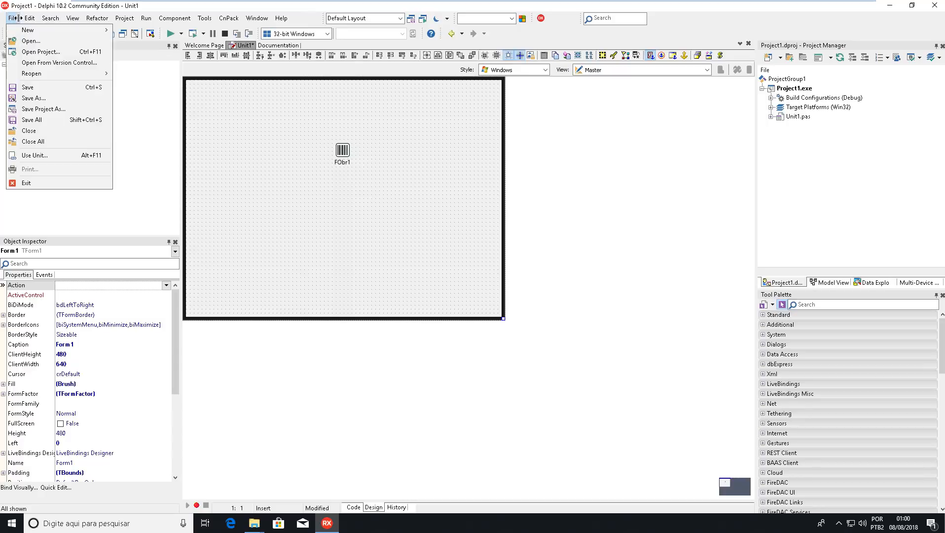
pyautogui.click(49, 146)
pyautogui.click(485, 275)
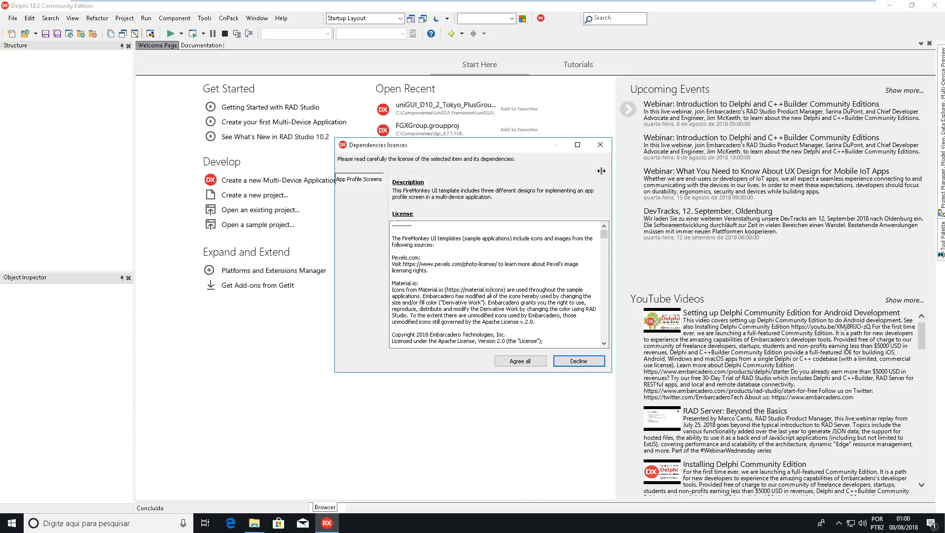
pyautogui.click(601, 145)
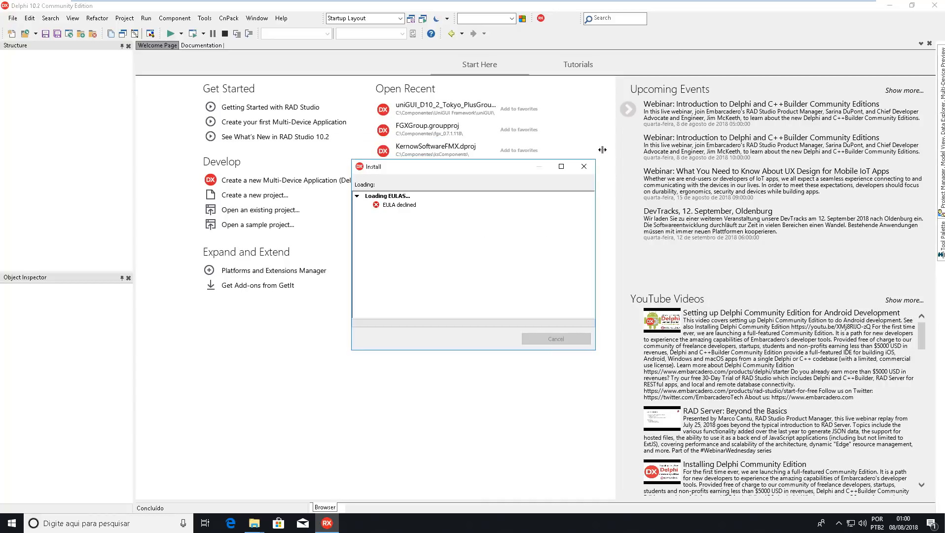
pyautogui.click(572, 167)
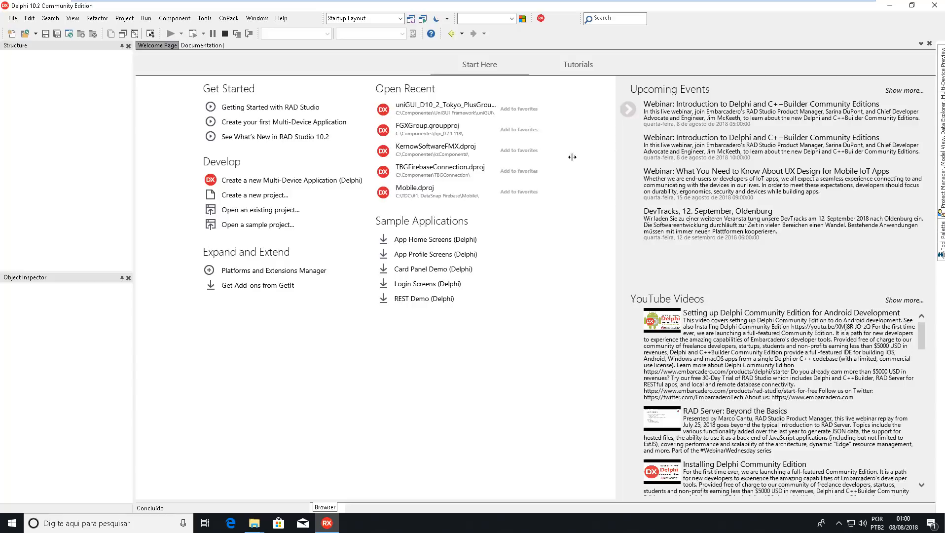
# View the Delphi version and installed products in the About information, then close it
pyautogui.click(256, 17)
pyautogui.moveTo(237, 17)
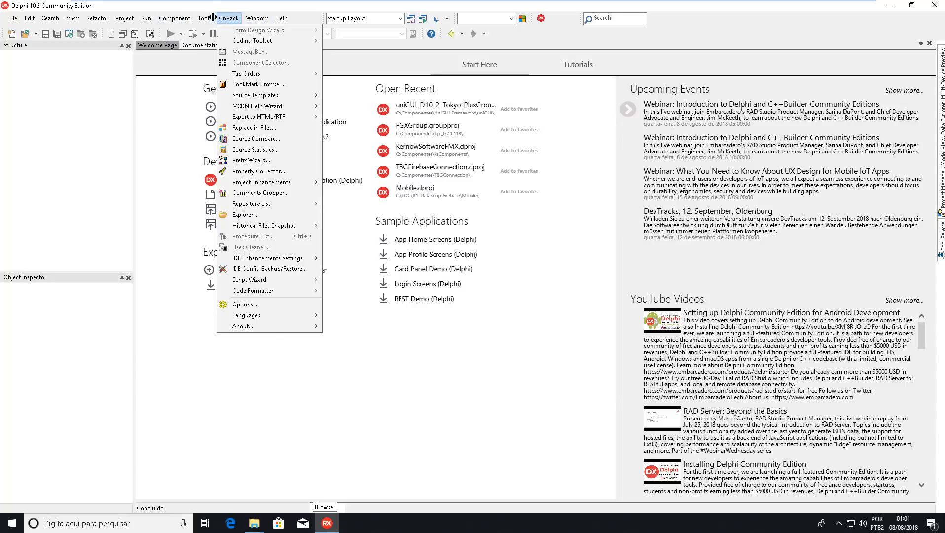
pyautogui.moveTo(281, 18)
pyautogui.click(321, 161)
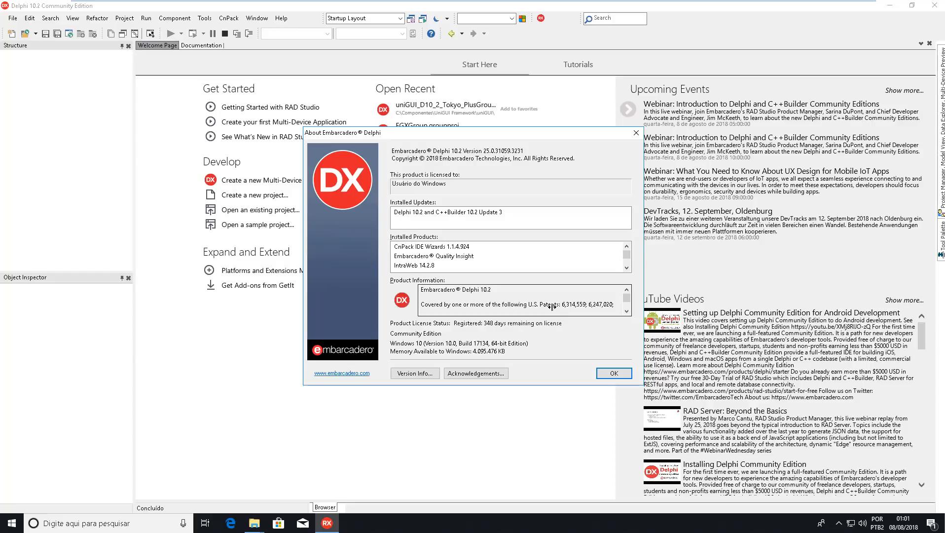
pyautogui.click(612, 373)
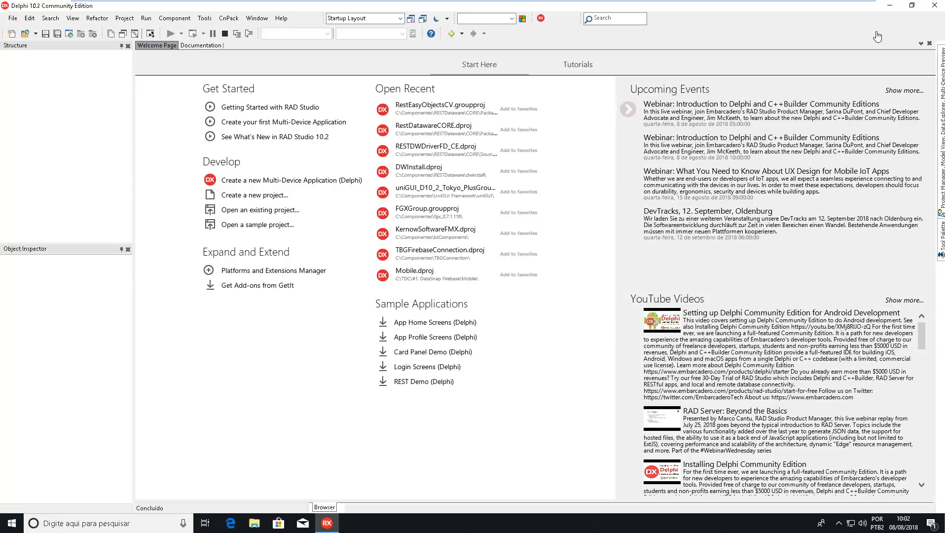
# Switch to File Explorer and browse to the folder C:\Componentes\RESTDataware\CORE\Packages\Delphi
pyautogui.click(890, 7)
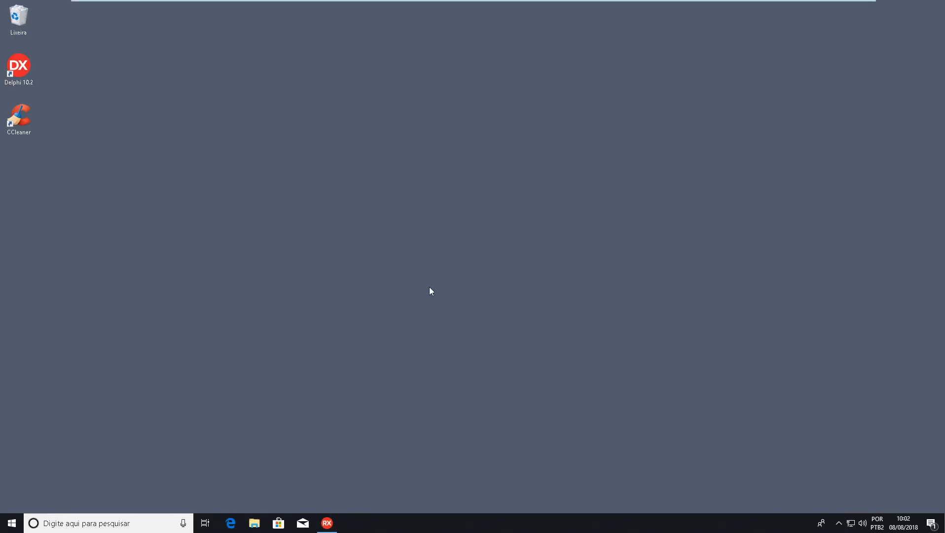
pyautogui.click(254, 523)
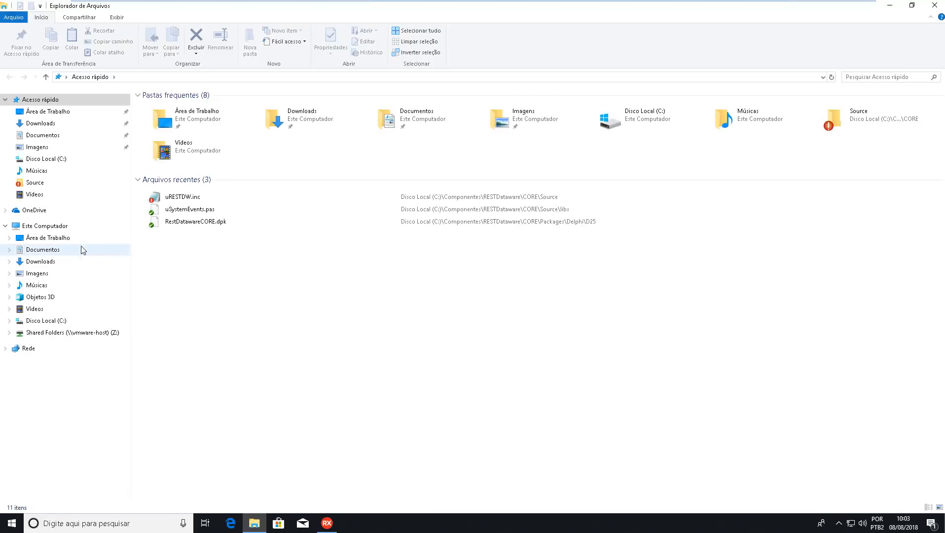
pyautogui.click(55, 320)
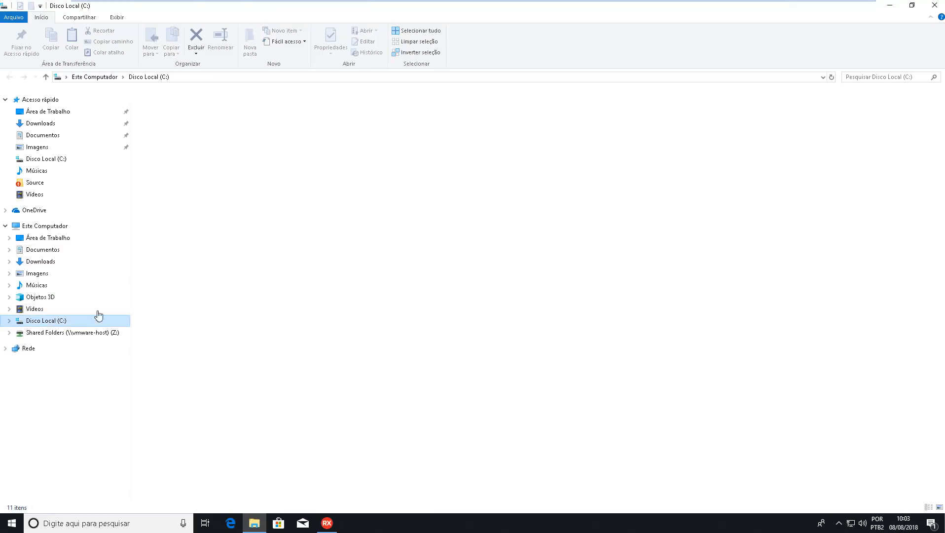
pyautogui.doubleClick(170, 128)
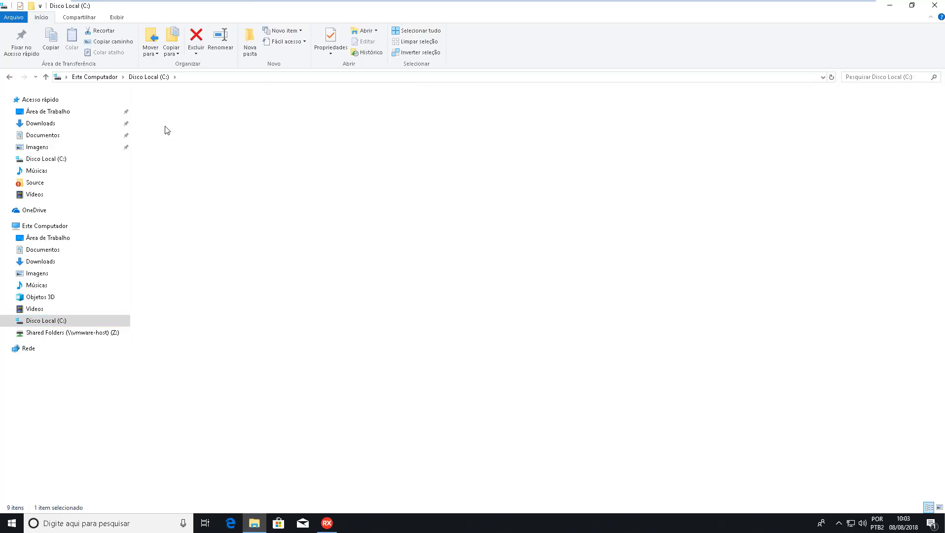
pyautogui.doubleClick(162, 167)
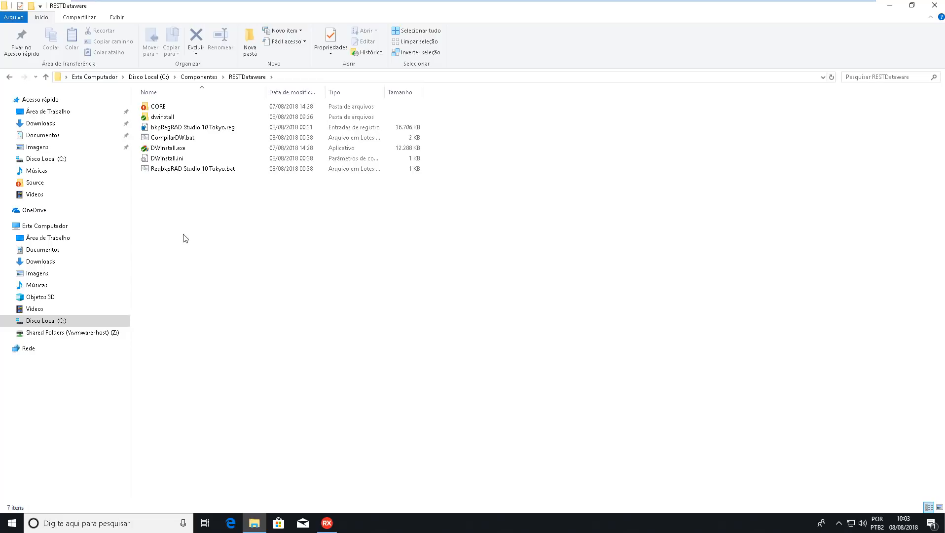
pyautogui.doubleClick(158, 106)
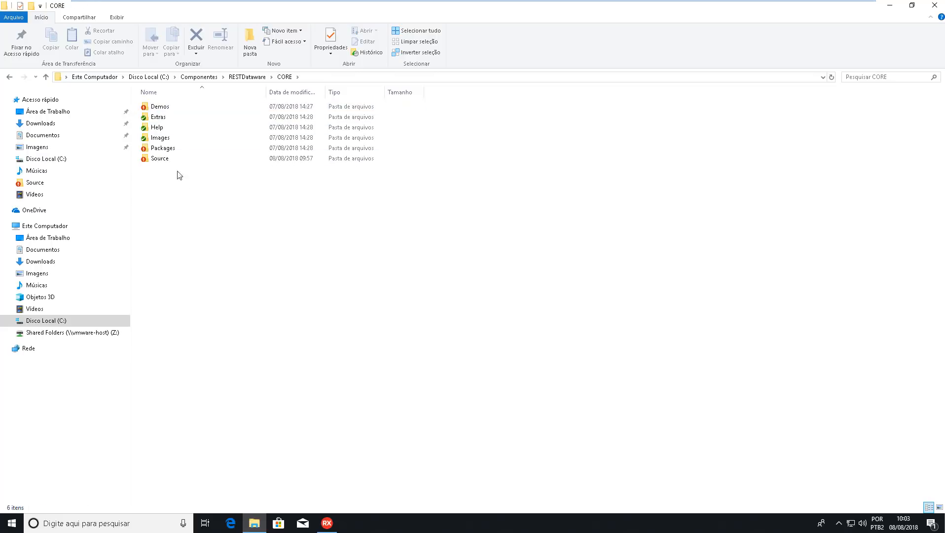
pyautogui.click(166, 152)
pyautogui.doubleClick(166, 152)
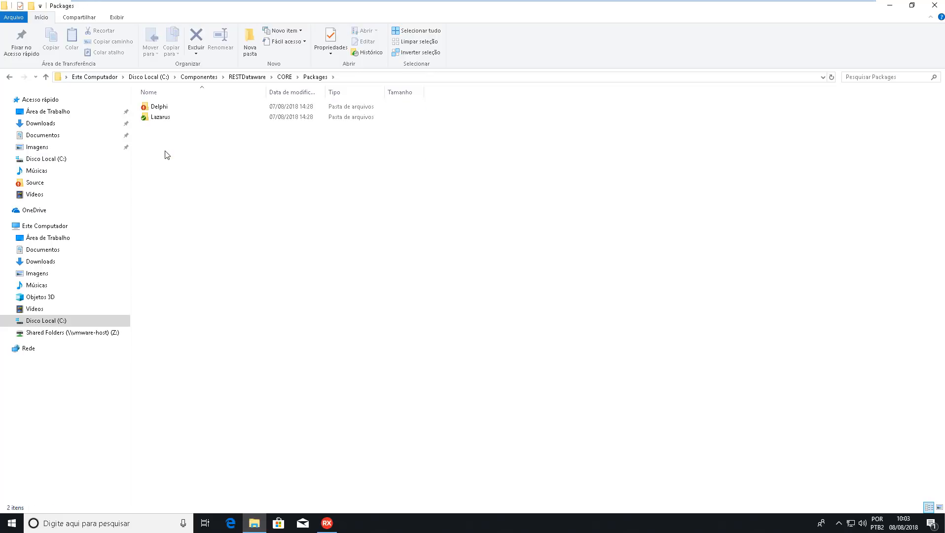
pyautogui.doubleClick(159, 107)
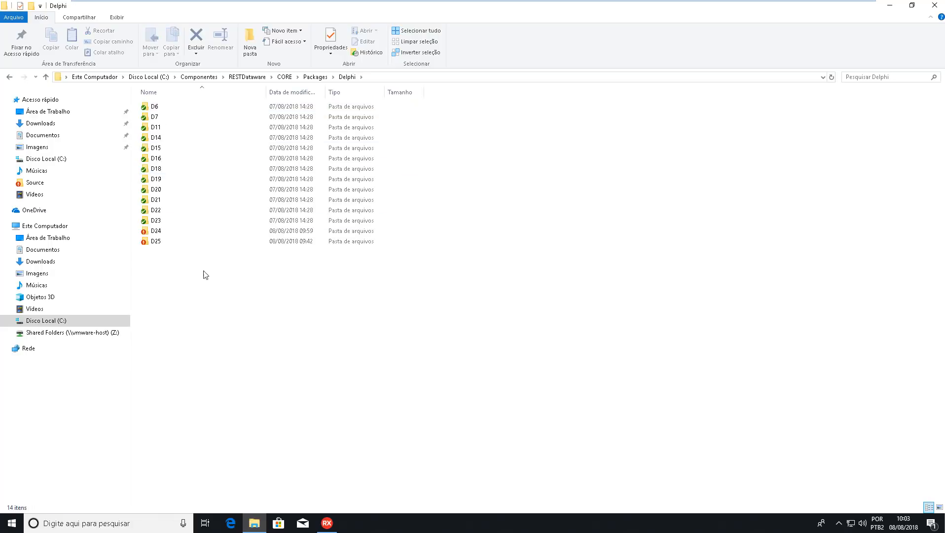
# Examine the RestDatawareCORE package files in the D24 folder, return to the Delphi folder and switch back to Delphi 10.2
pyautogui.doubleClick(157, 230)
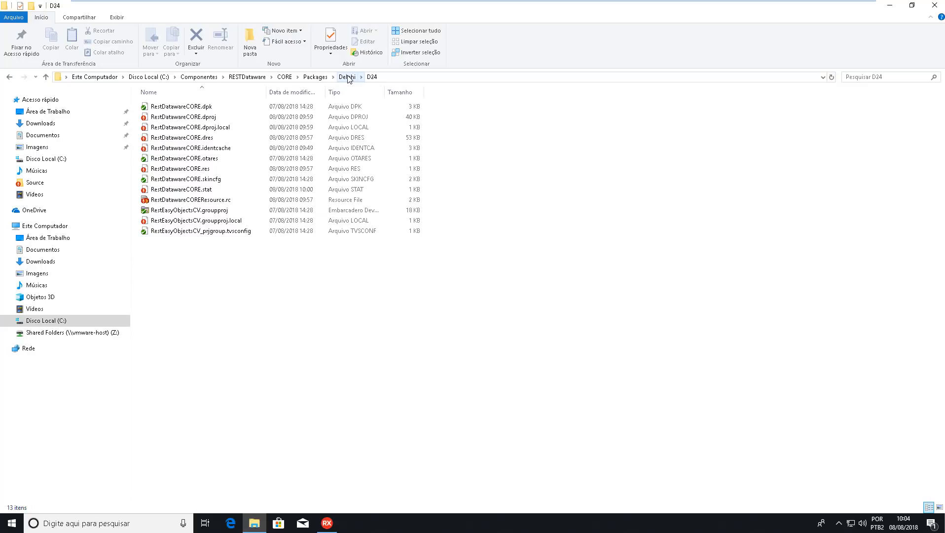
pyautogui.click(188, 107)
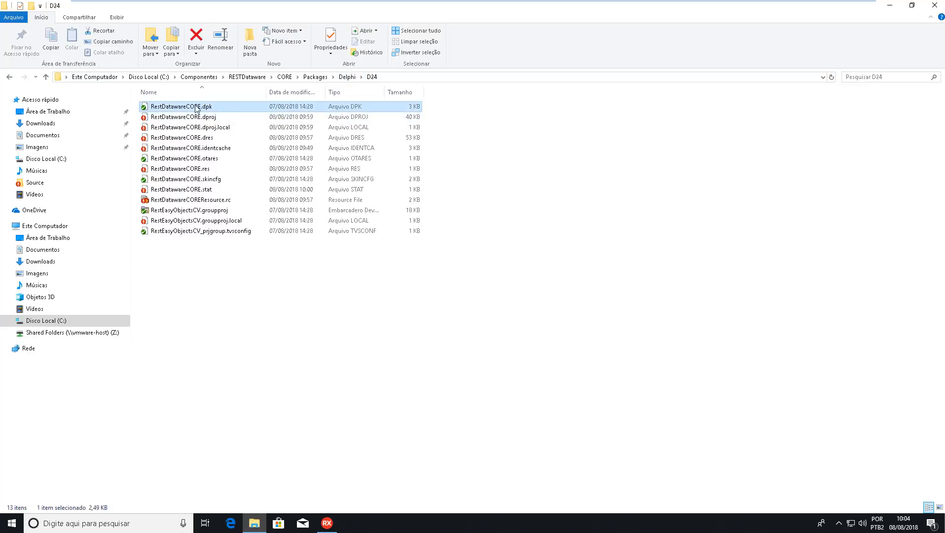
pyautogui.click(347, 78)
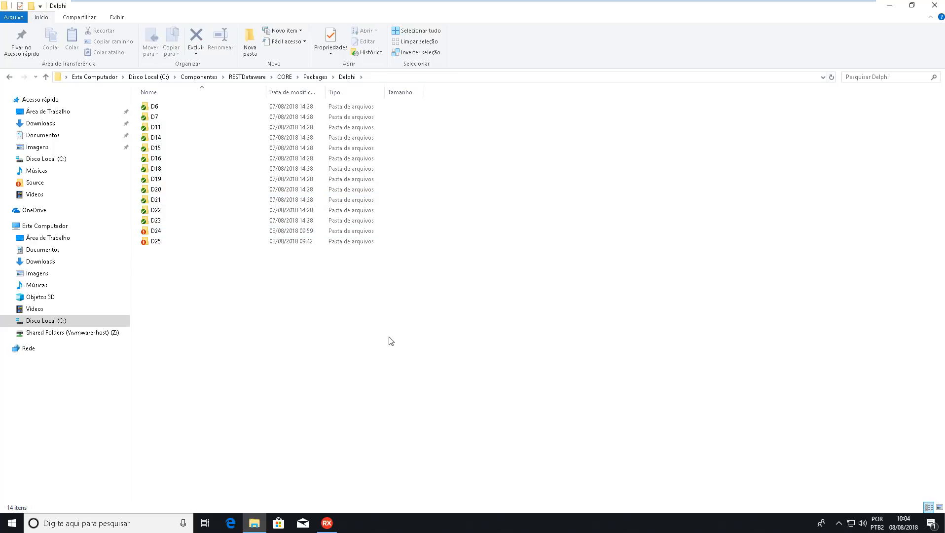
pyautogui.click(890, 6)
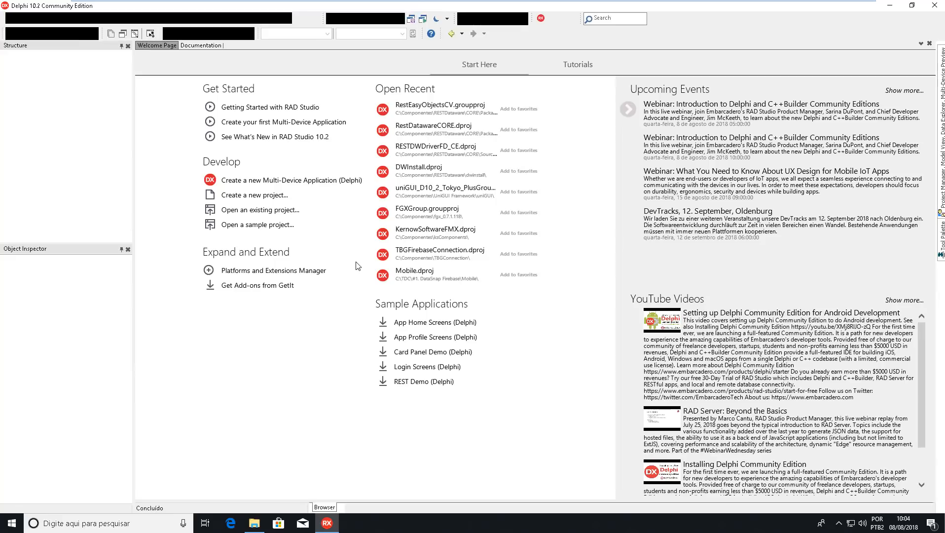
# Open the Library settings under Delphi Options and choose 32-bit Windows as the selected platform
pyautogui.click(204, 20)
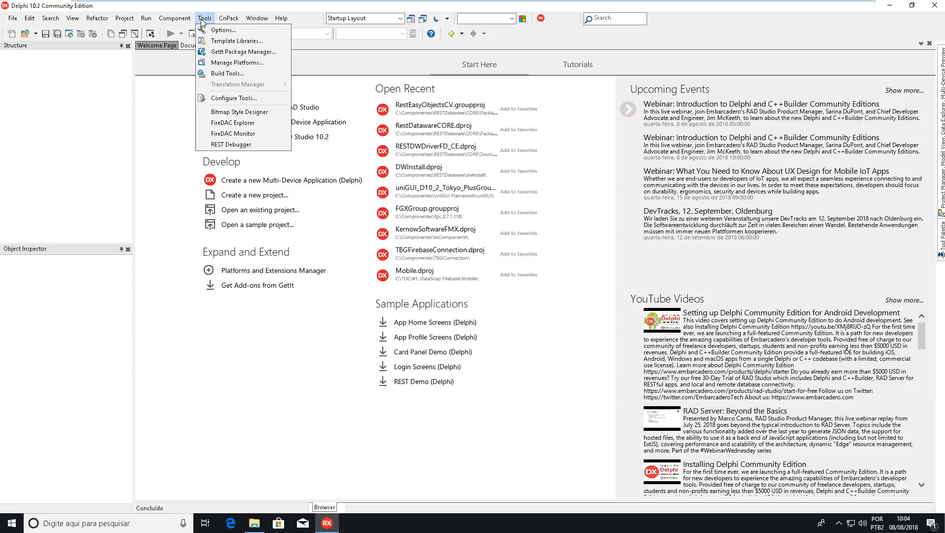
pyautogui.click(235, 31)
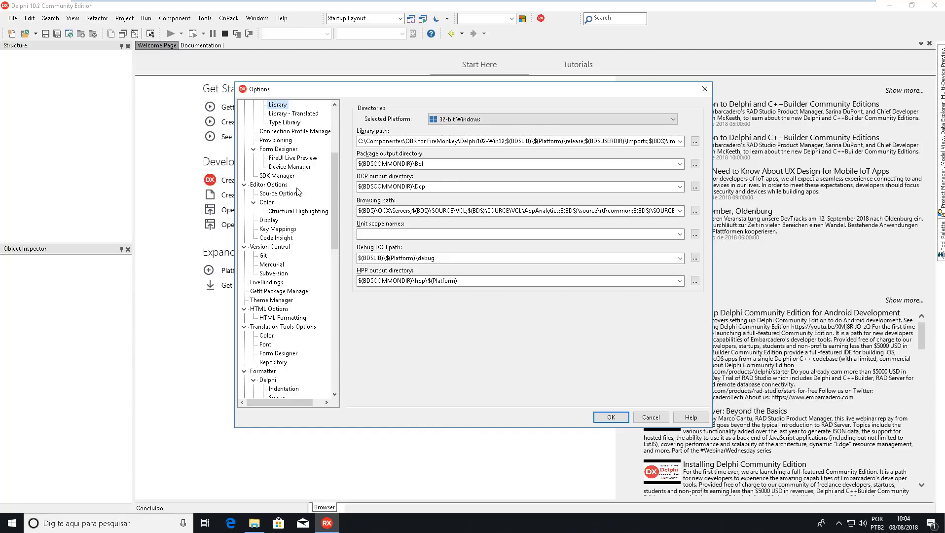
pyautogui.scroll(5, 298, 192)
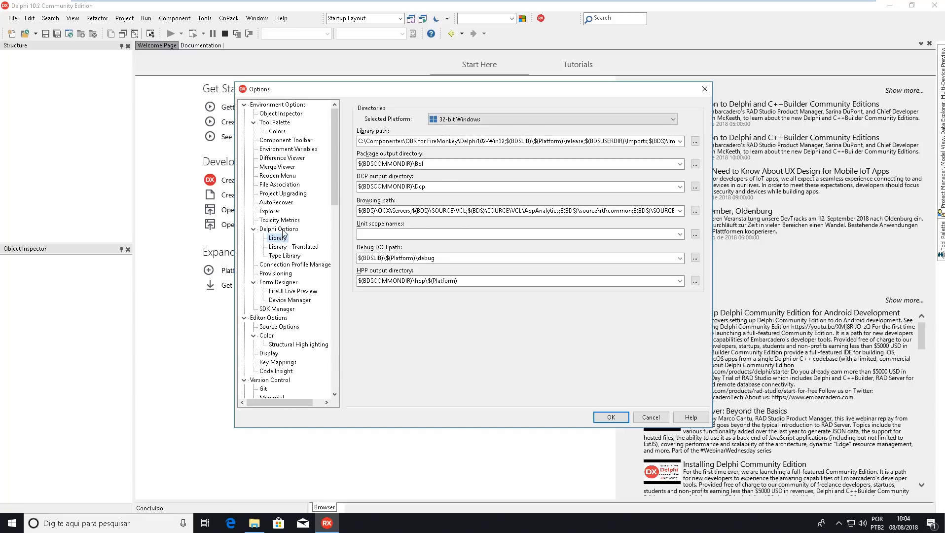
pyautogui.click(283, 229)
pyautogui.click(283, 240)
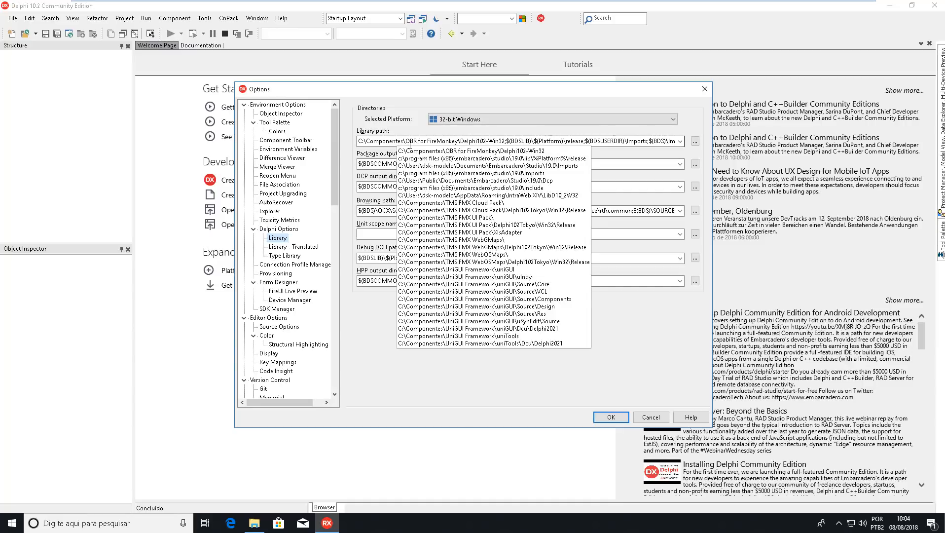
pyautogui.click(585, 123)
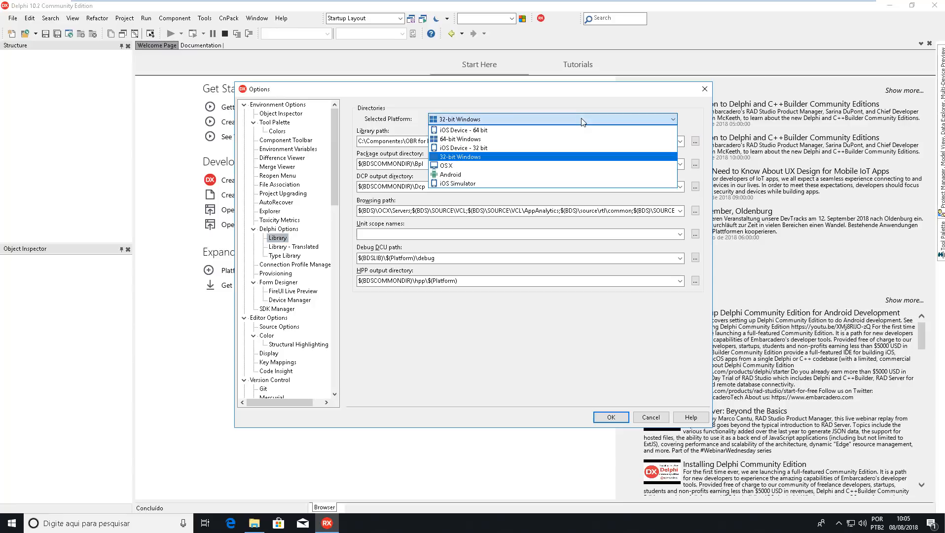
pyautogui.click(449, 157)
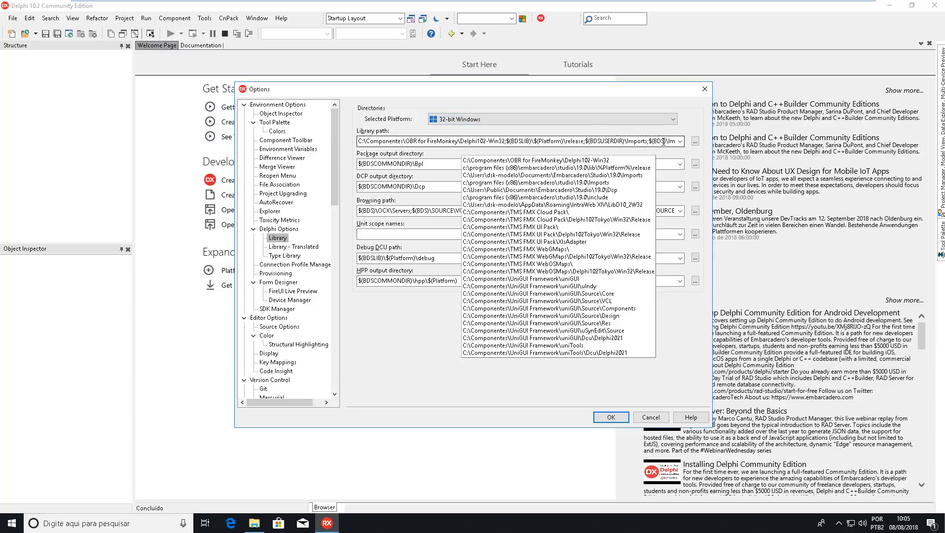
# Add the folder C:\Componentes\RESTDataware\CORE\Source to the 32-bit Windows library path list
pyautogui.click(695, 142)
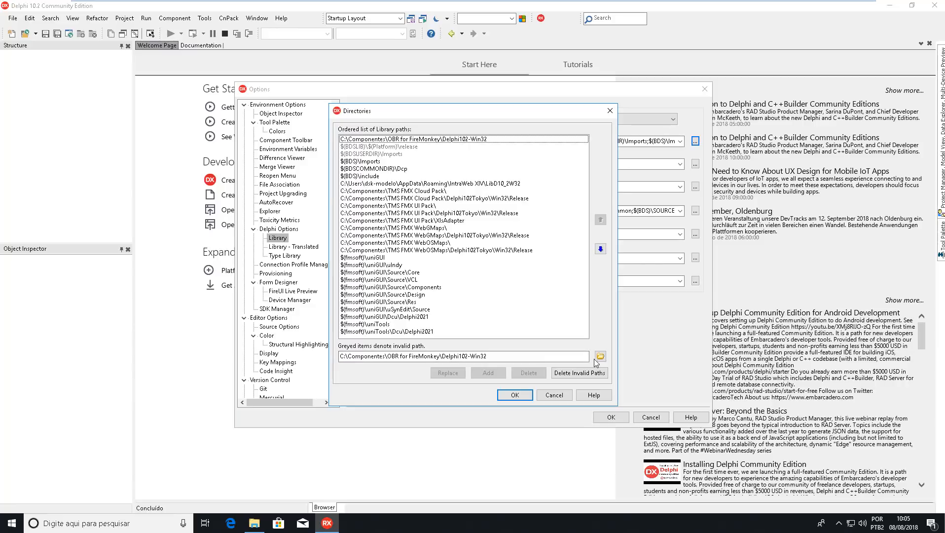
pyautogui.click(601, 356)
pyautogui.click(600, 257)
pyautogui.click(388, 403)
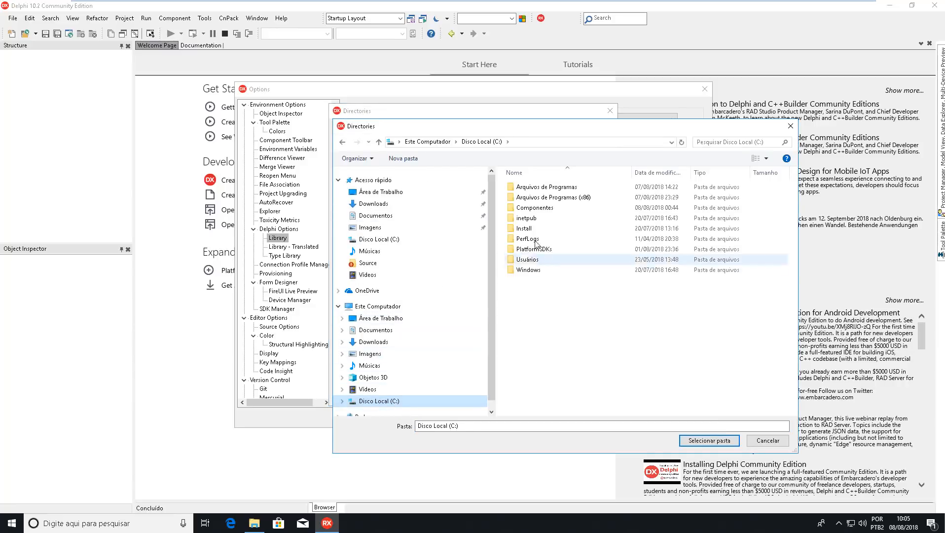
pyautogui.doubleClick(529, 207)
pyautogui.doubleClick(541, 261)
pyautogui.doubleClick(536, 190)
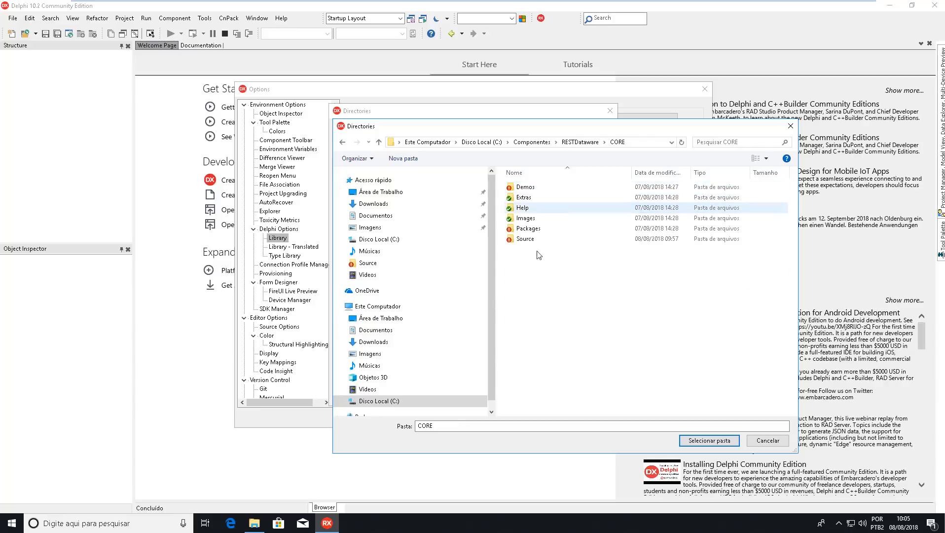
pyautogui.doubleClick(525, 238)
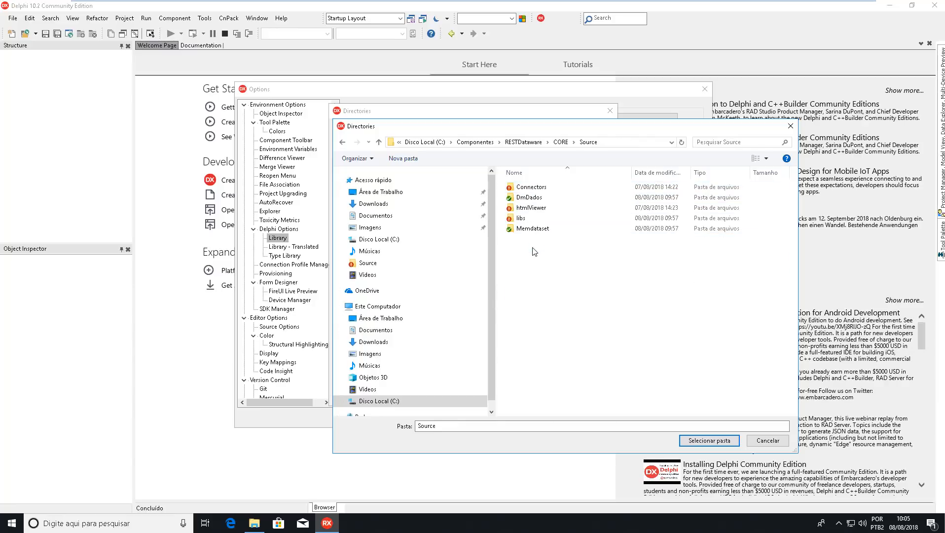
pyautogui.moveTo(534, 125); pyautogui.dragTo(464, 98)
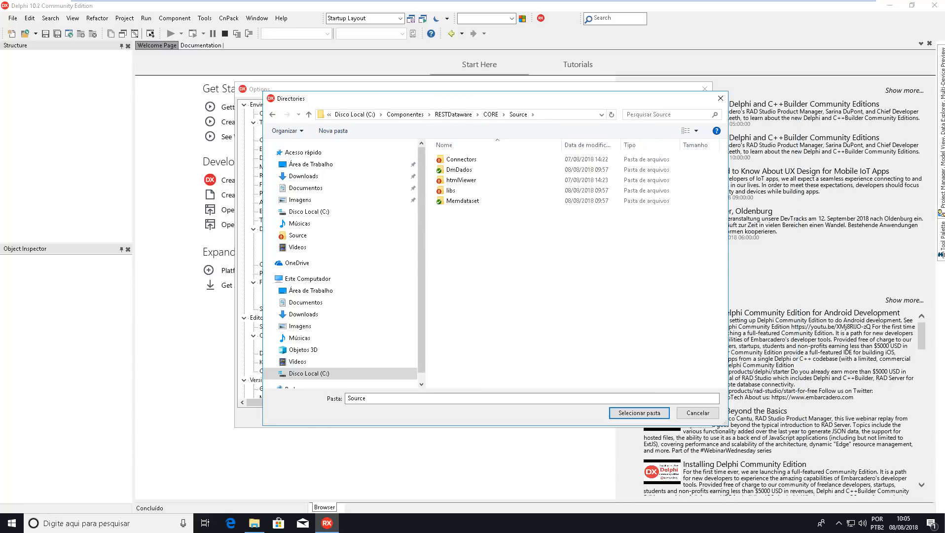
pyautogui.click(641, 414)
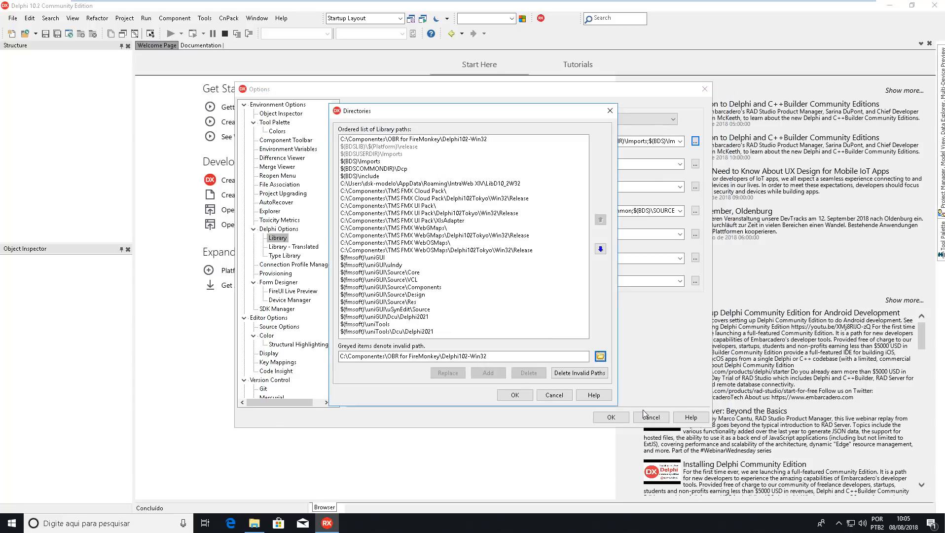
pyautogui.click(488, 374)
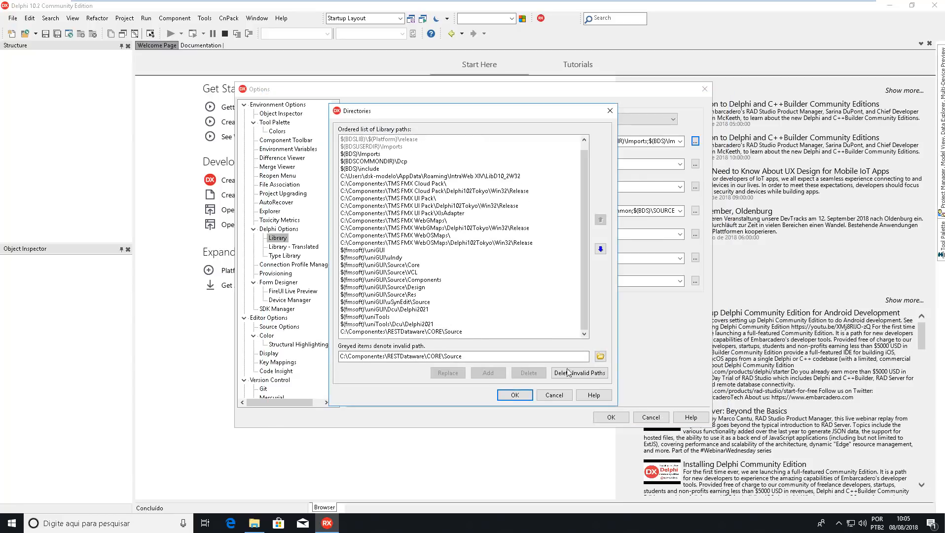
# Choose the folder C:\Componentes\RESTDataware\CORE\Source\Connectors\FireDAC_CE as the candidate library path entry
pyautogui.click(600, 356)
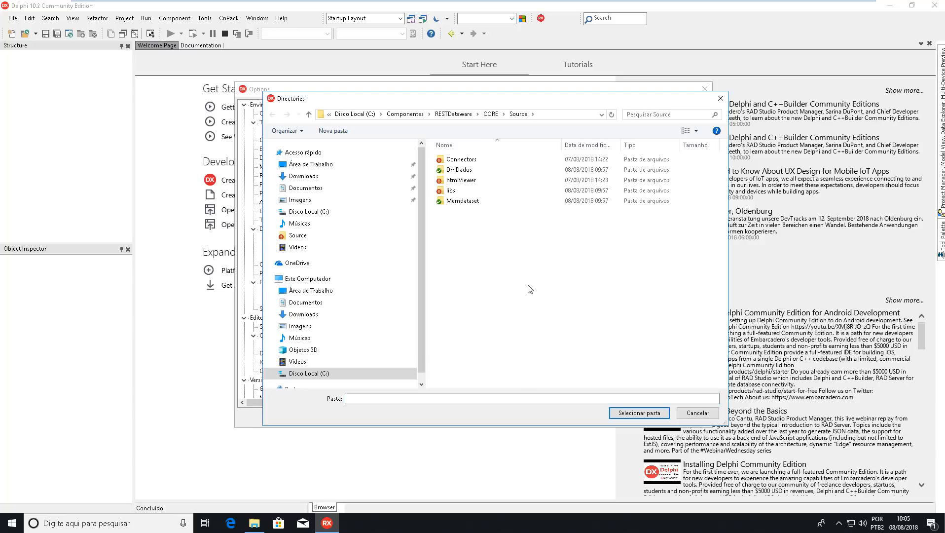
pyautogui.click(462, 161)
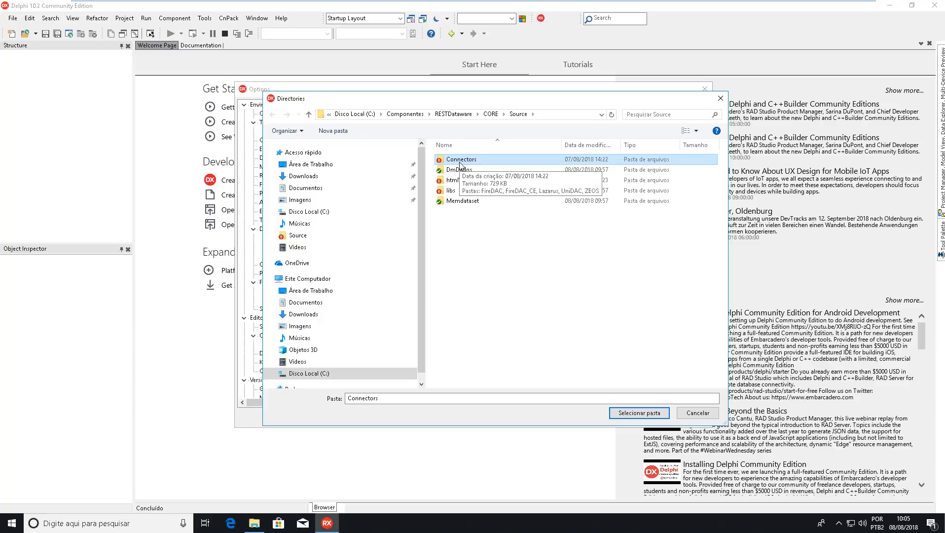
pyautogui.doubleClick(460, 163)
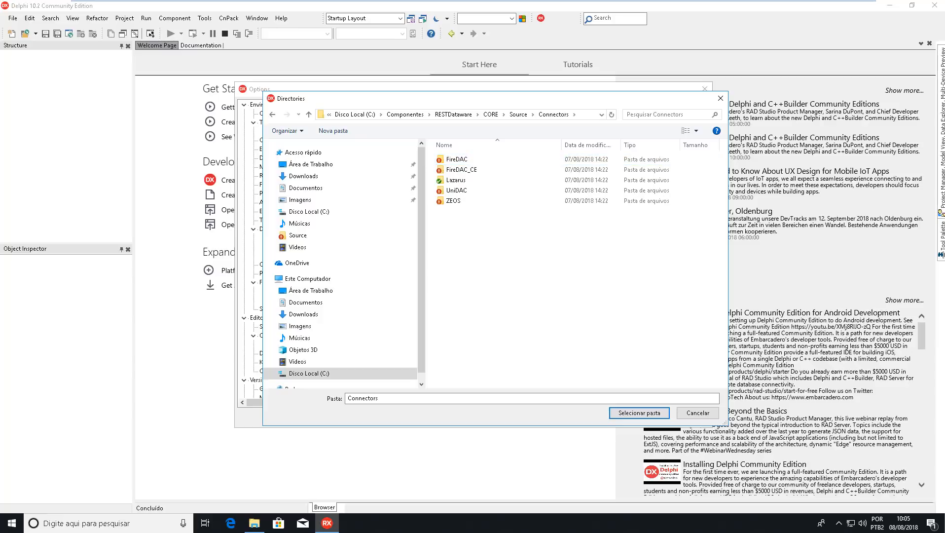
pyautogui.click(466, 171)
pyautogui.doubleClick(465, 173)
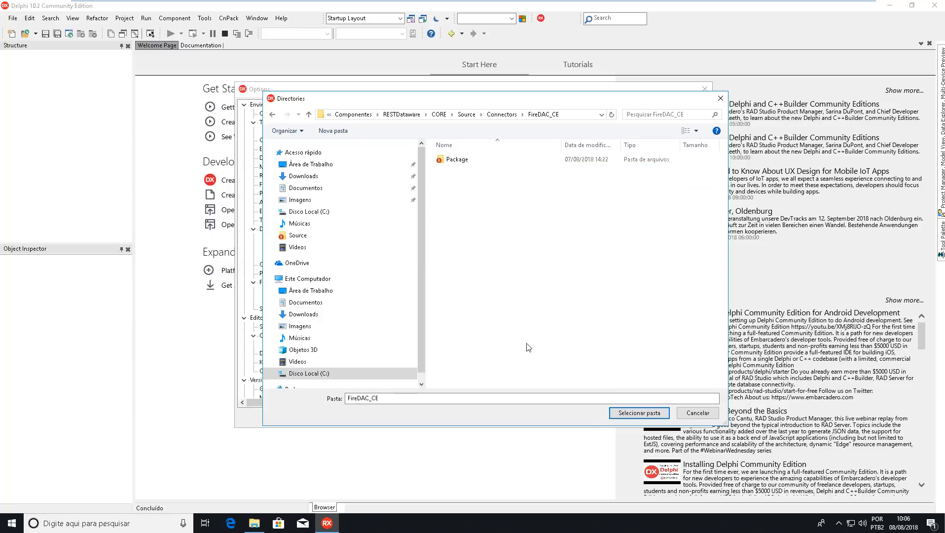
pyautogui.click(634, 414)
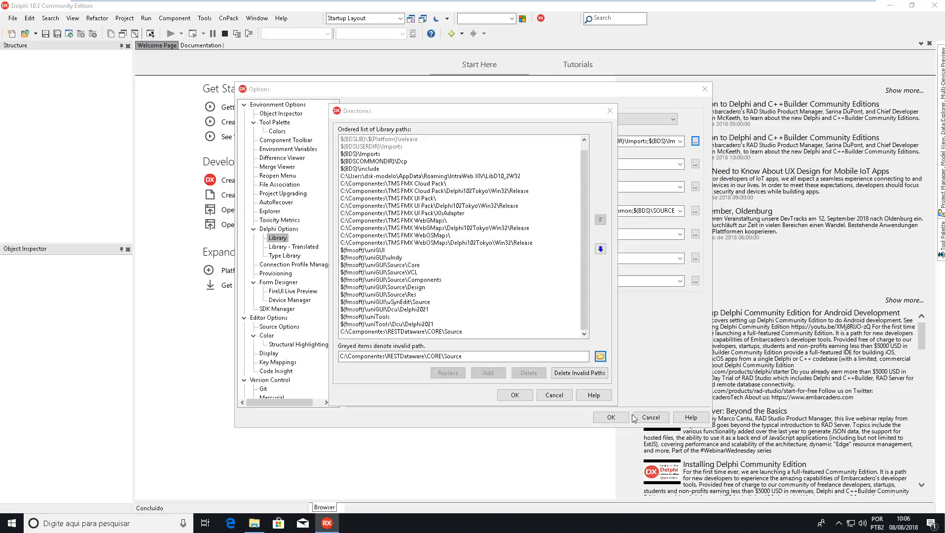
# Add the folder C:\Componentes\RESTDataware\CORE\Source\DmDados to the library path list
pyautogui.click(600, 356)
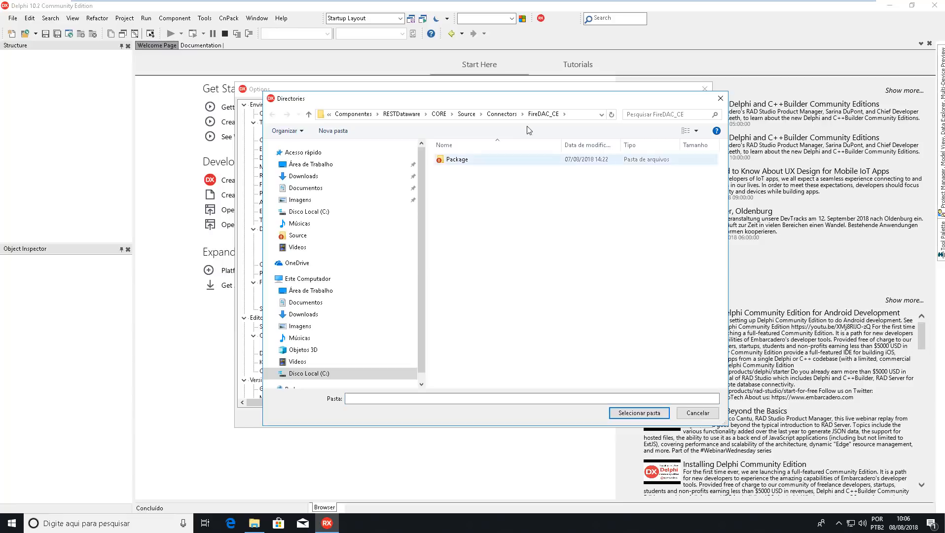
pyautogui.click(467, 115)
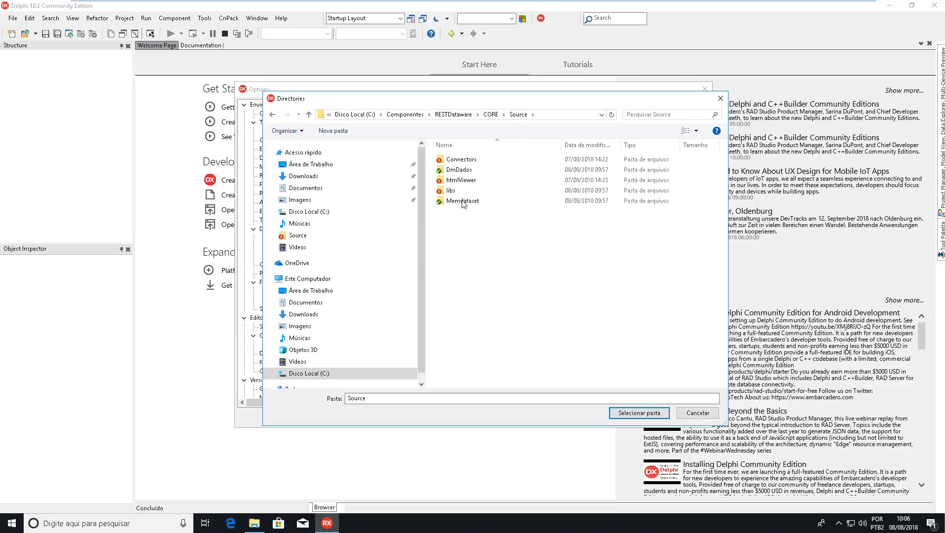
pyautogui.click(458, 169)
pyautogui.doubleClick(459, 170)
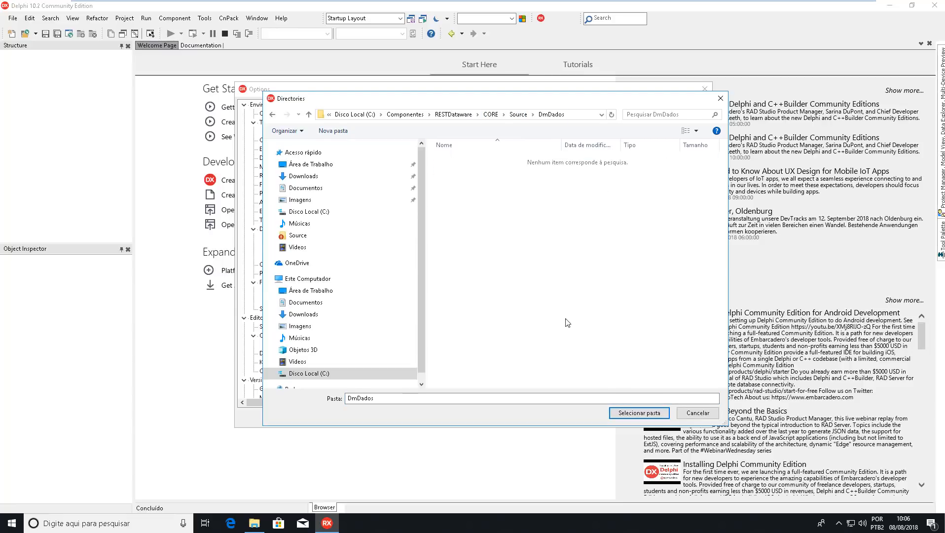
pyautogui.click(641, 414)
pyautogui.click(600, 357)
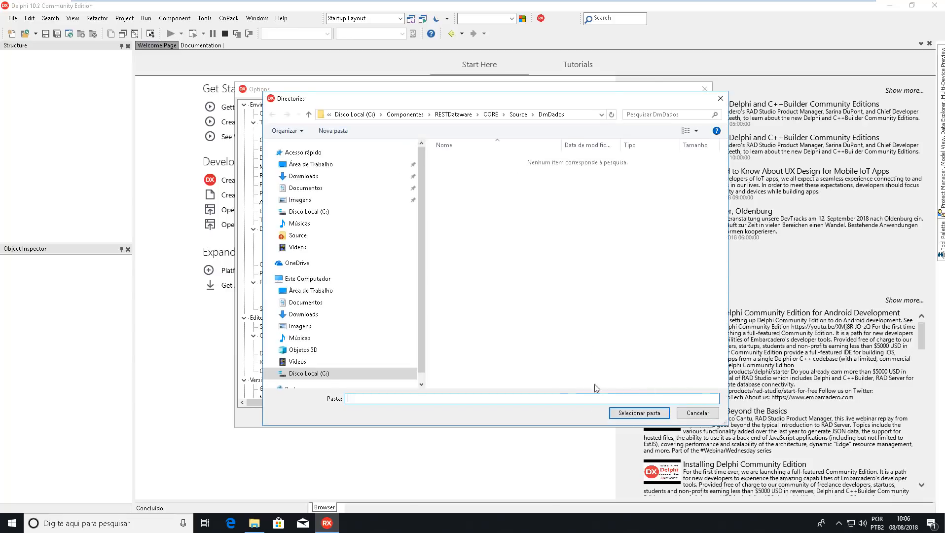
pyautogui.click(698, 413)
pyautogui.click(496, 375)
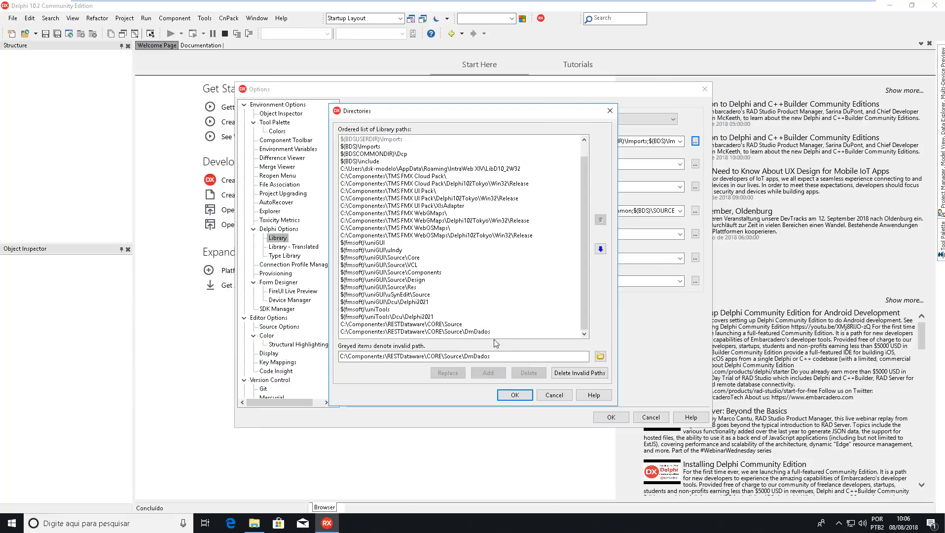
# Add the folder C:\Componentes\RESTDataware\CORE\Source\Connectors\FireDAC_CE to the library path list
pyautogui.click(455, 331)
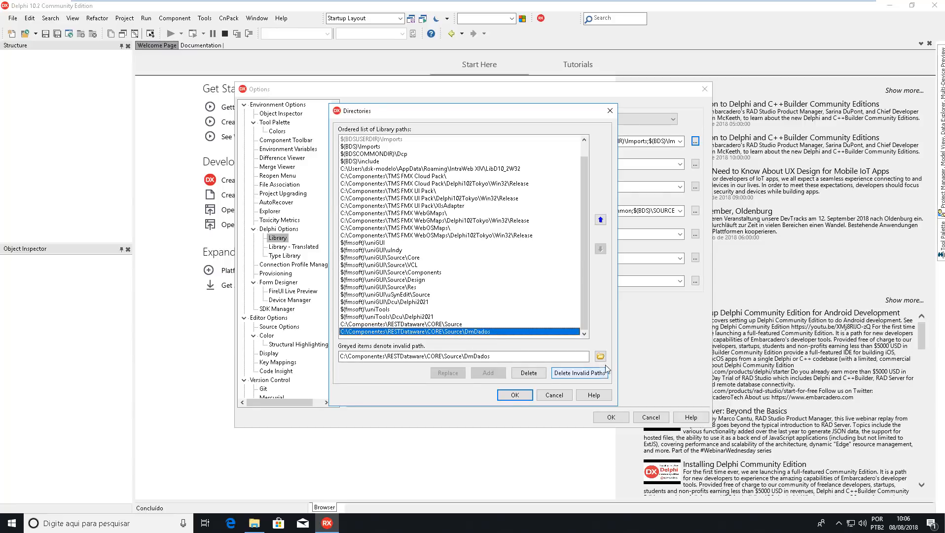
pyautogui.click(462, 324)
pyautogui.click(462, 331)
pyautogui.click(601, 356)
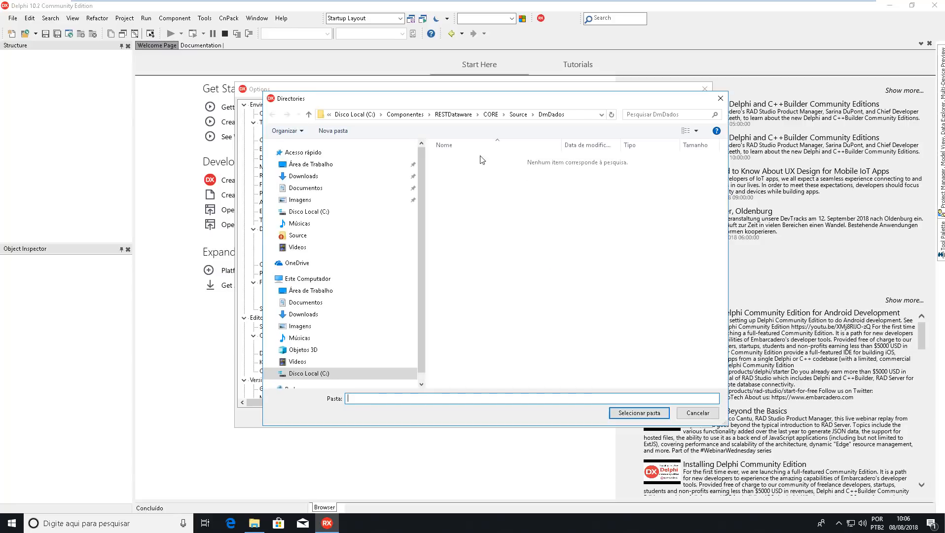
pyautogui.doubleClick(455, 159)
pyautogui.doubleClick(459, 169)
pyautogui.click(632, 413)
pyautogui.click(489, 372)
# Add the folder C:\Componentes\RESTDataware\CORE\Source\libs to the library path list
pyautogui.click(601, 356)
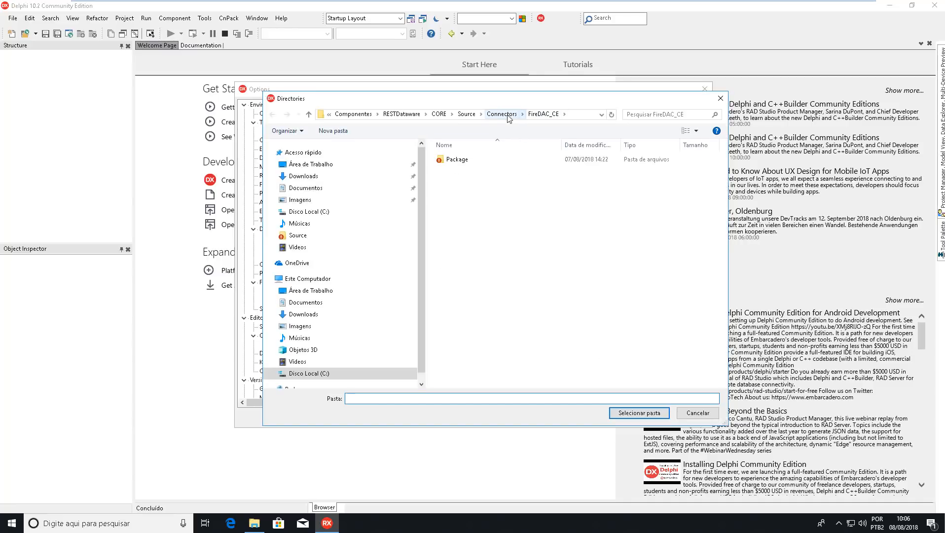
pyautogui.click(465, 118)
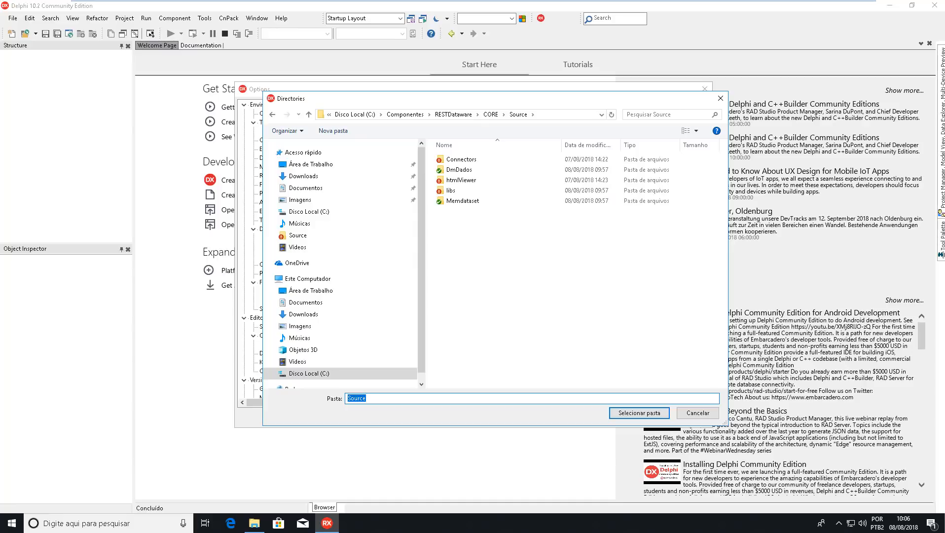
pyautogui.doubleClick(459, 191)
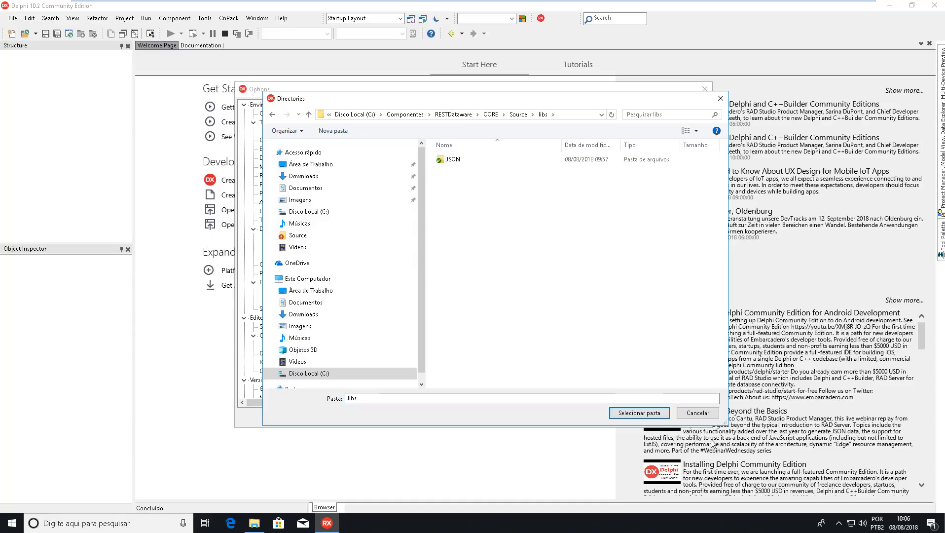
pyautogui.click(639, 412)
pyautogui.click(488, 372)
# Add the JSON subfolder of C:\Componentes\RESTDataware\CORE\Source\libs to the library path list
pyautogui.click(600, 356)
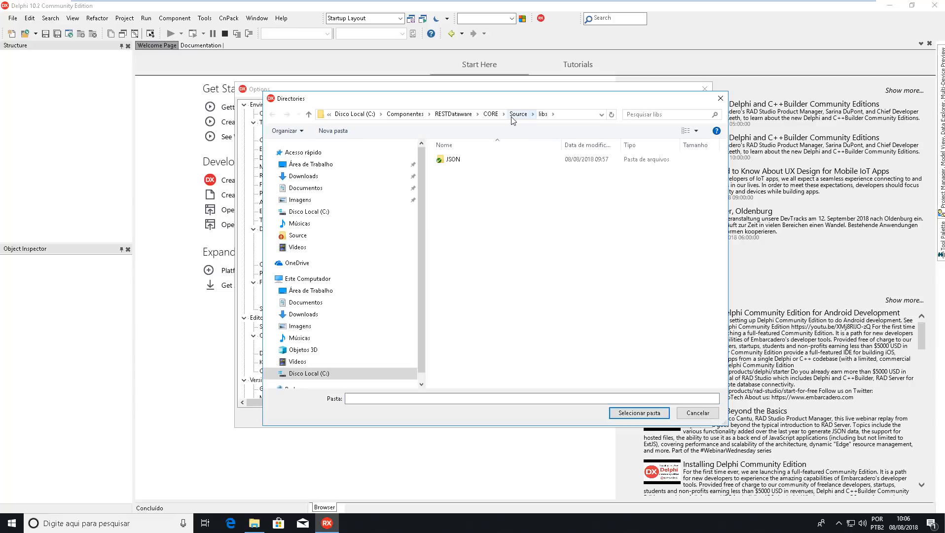
pyautogui.click(513, 117)
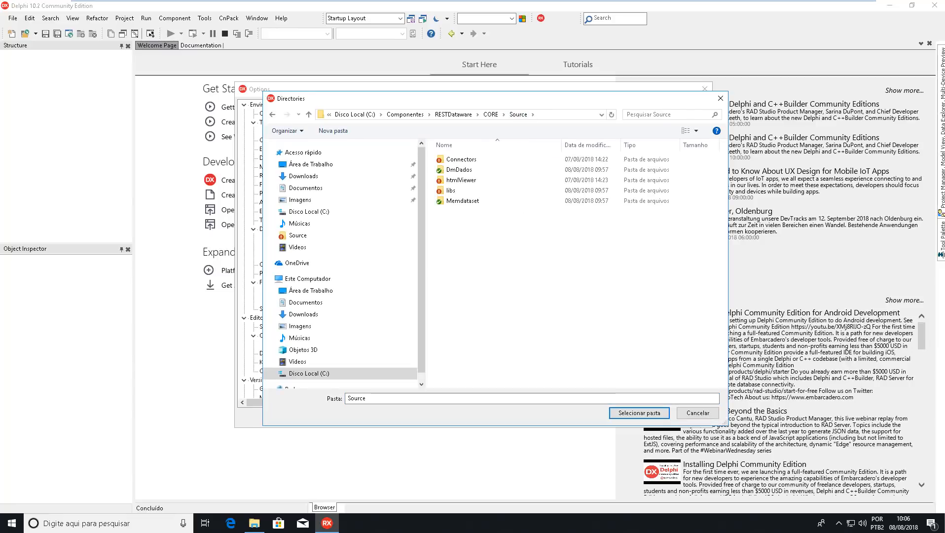
pyautogui.doubleClick(457, 191)
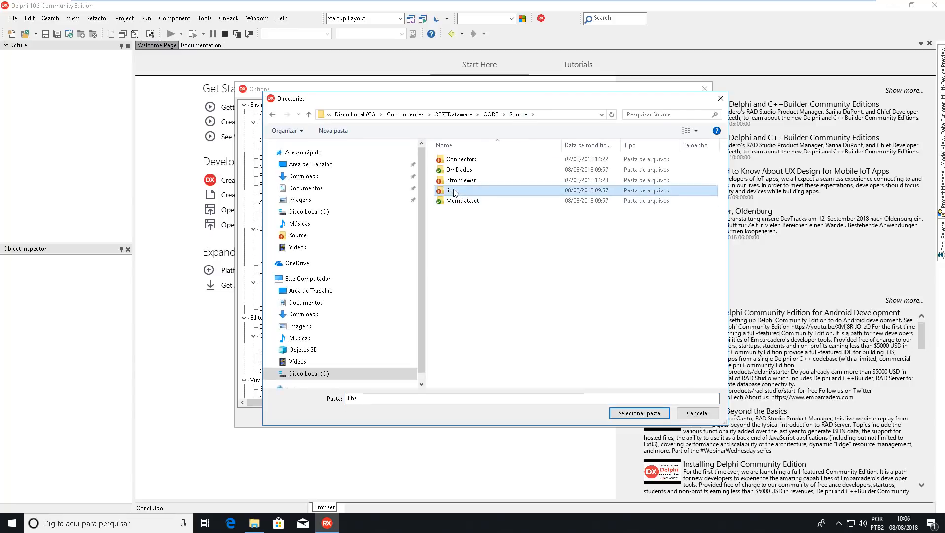
pyautogui.doubleClick(453, 160)
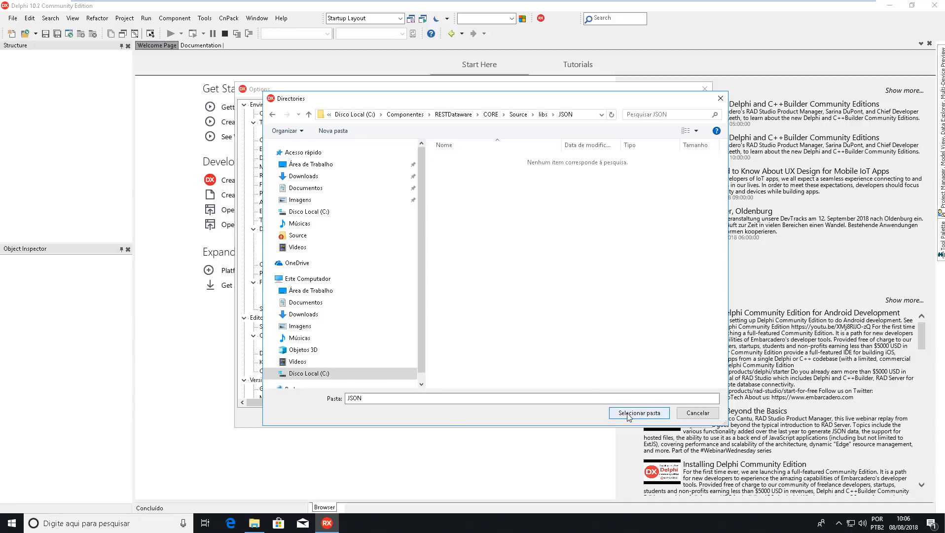
pyautogui.click(628, 414)
pyautogui.click(488, 373)
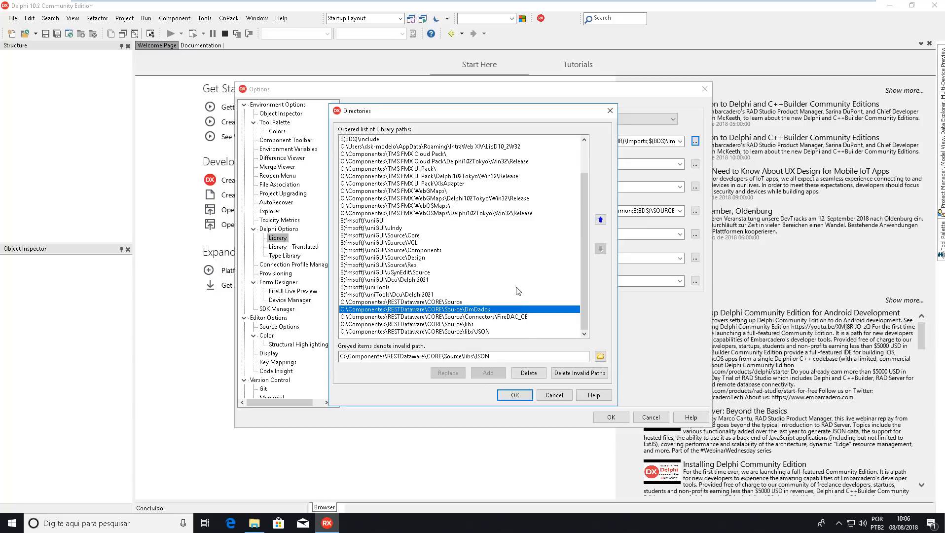
# Add the folder C:\Componentes\RESTDataware\CORE\Source\Memdataset to the library paths and accept the directory list
pyautogui.click(600, 356)
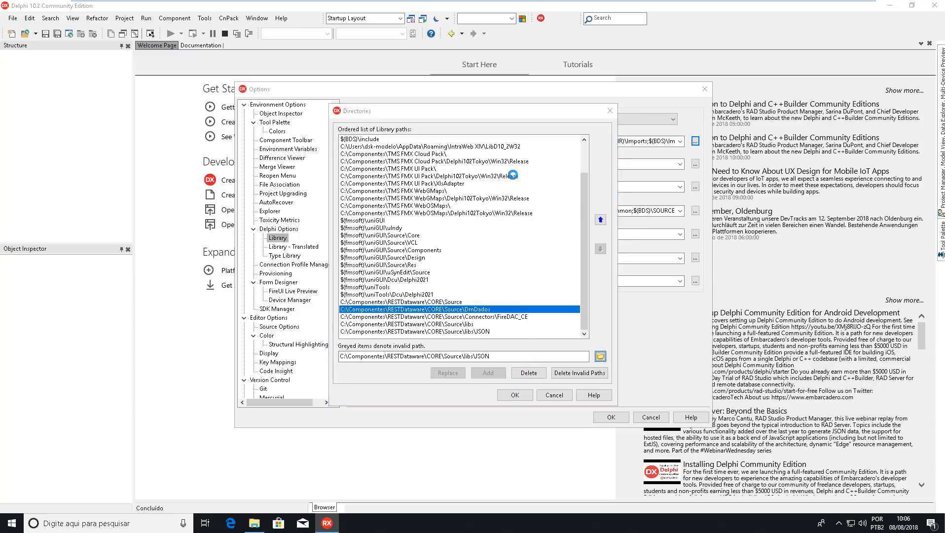
pyautogui.click(518, 114)
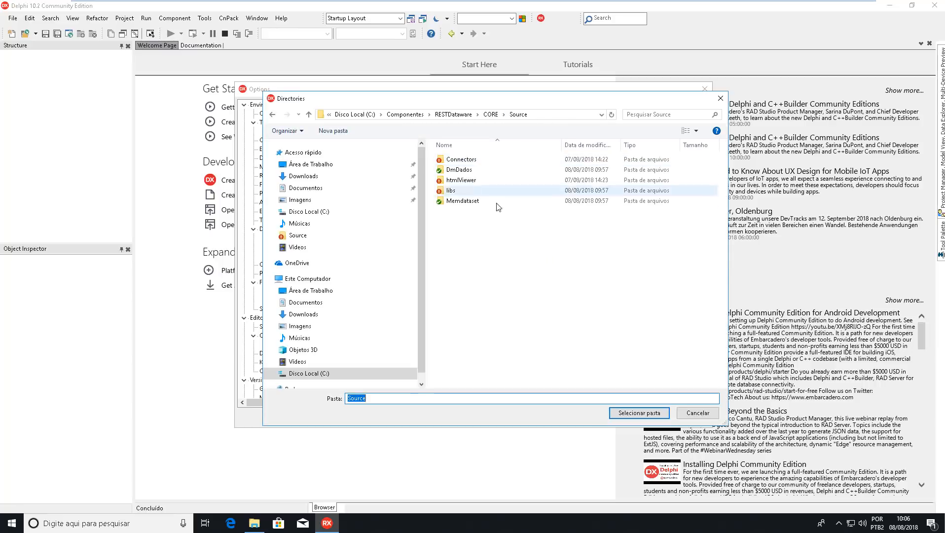
pyautogui.doubleClick(463, 200)
pyautogui.click(637, 413)
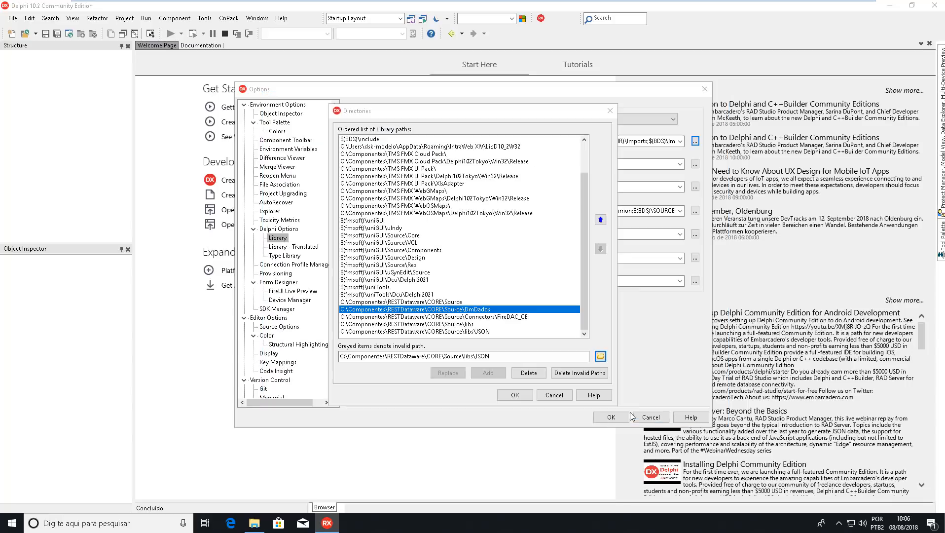
pyautogui.click(493, 374)
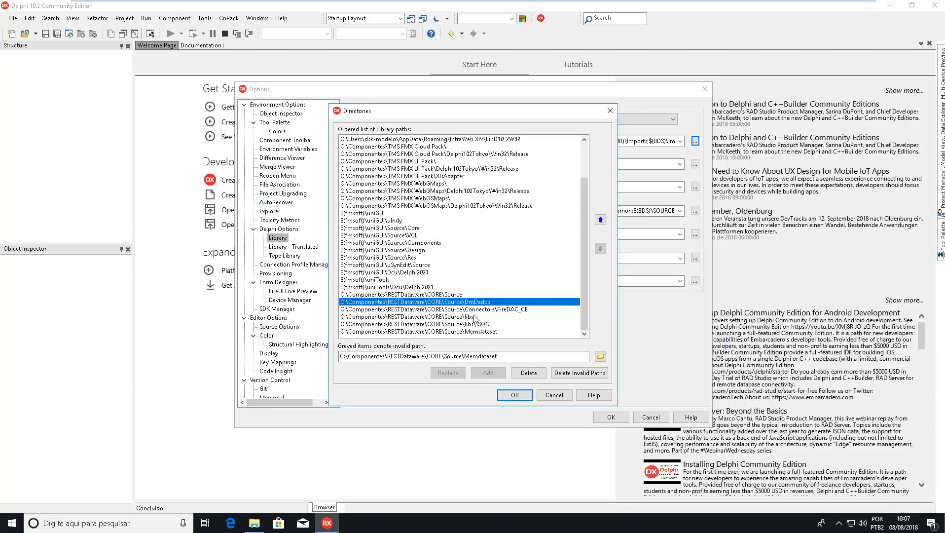
pyautogui.click(516, 395)
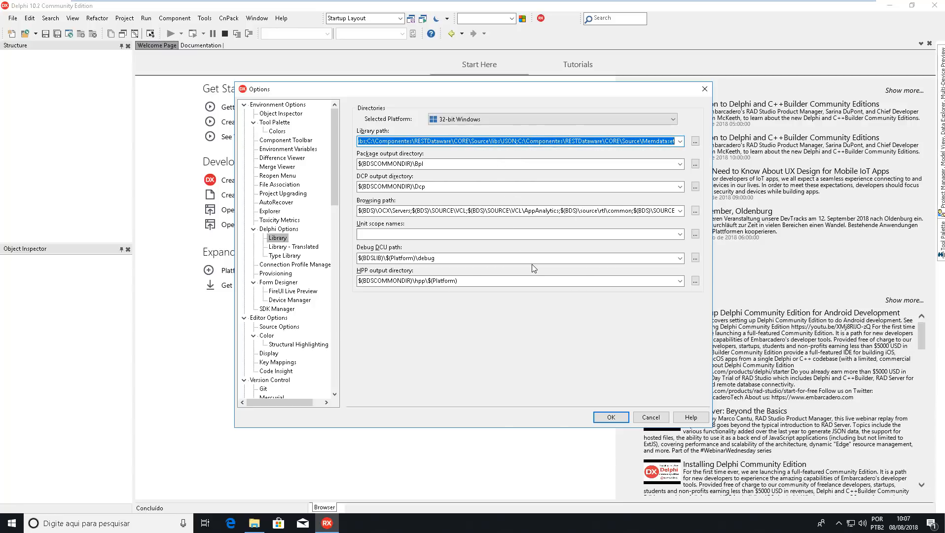
# Open Notepad (Bloco de Notas) and paste the copied library path into the blank document
pyautogui.click(4, 524)
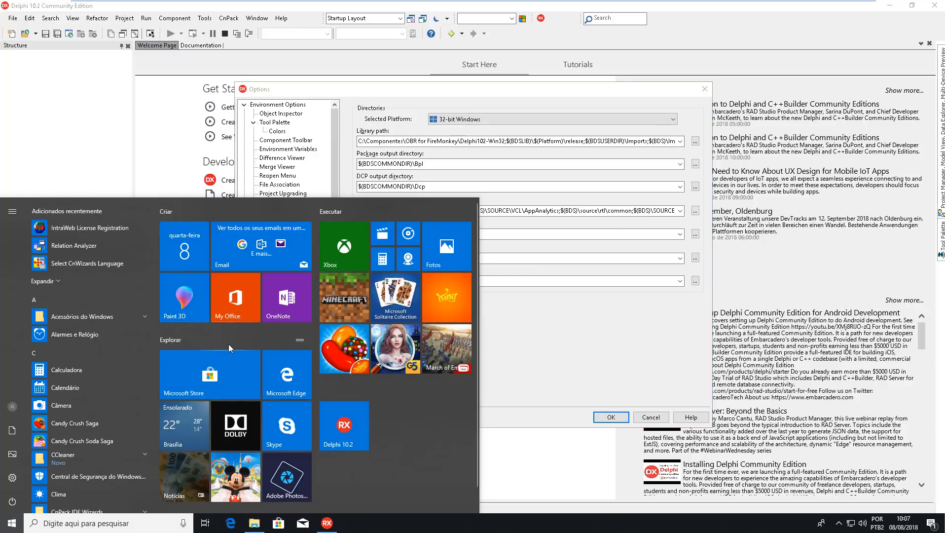
pyautogui.scroll(-1, 229, 344)
pyautogui.scroll(-2, 73, 405)
pyautogui.write('b')
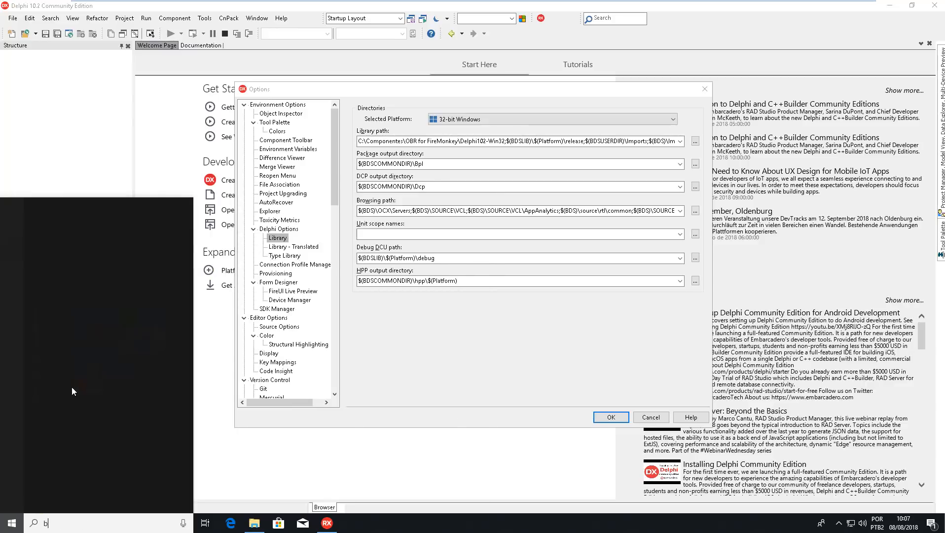
pyautogui.write('loco')
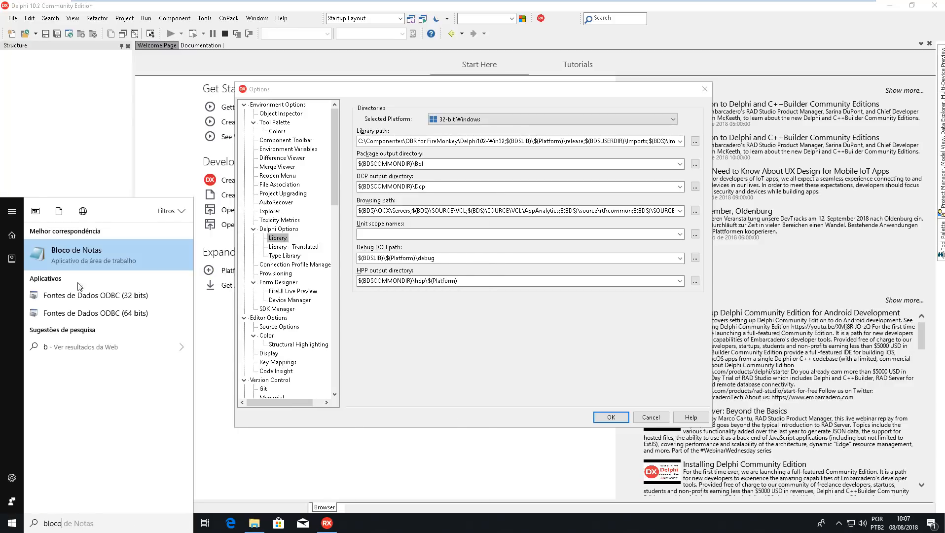
pyautogui.click(96, 268)
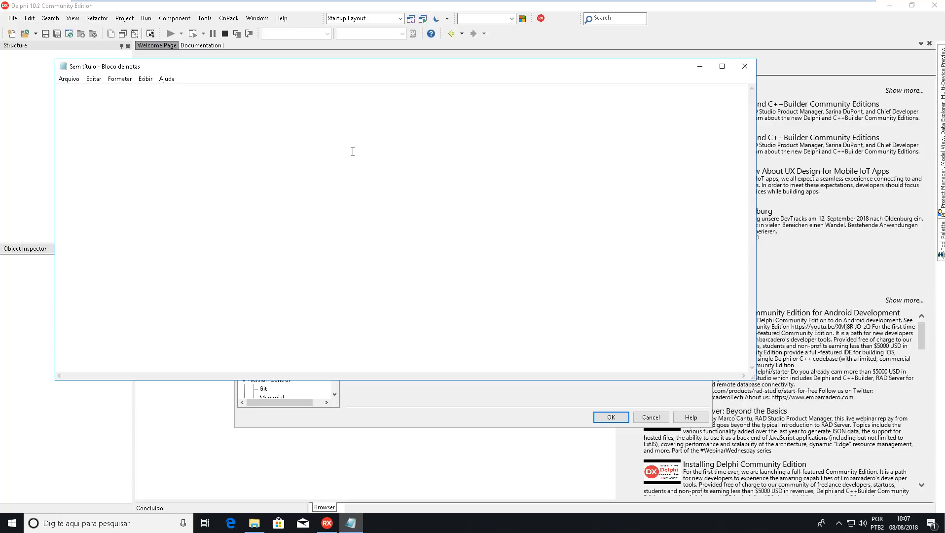
pyautogui.hotkey('ctrl', 'v')
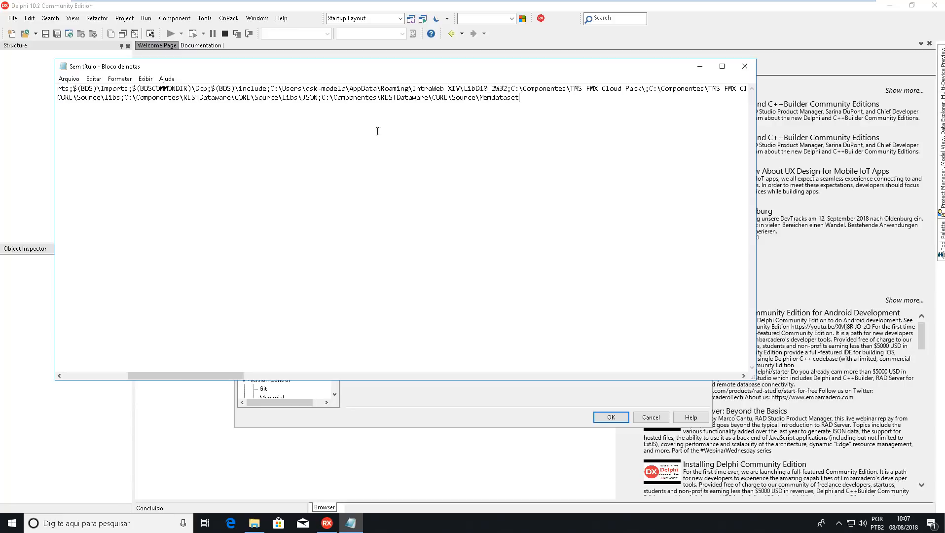
# In the maximized Notepad window, turn on word wrap and set the font size to 14
pyautogui.click(722, 66)
pyautogui.click(95, 18)
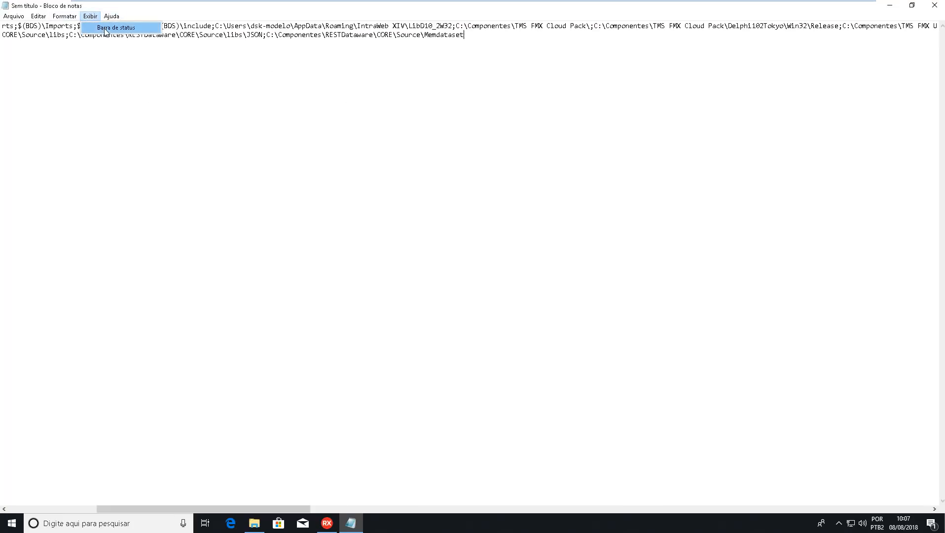
pyautogui.click(75, 28)
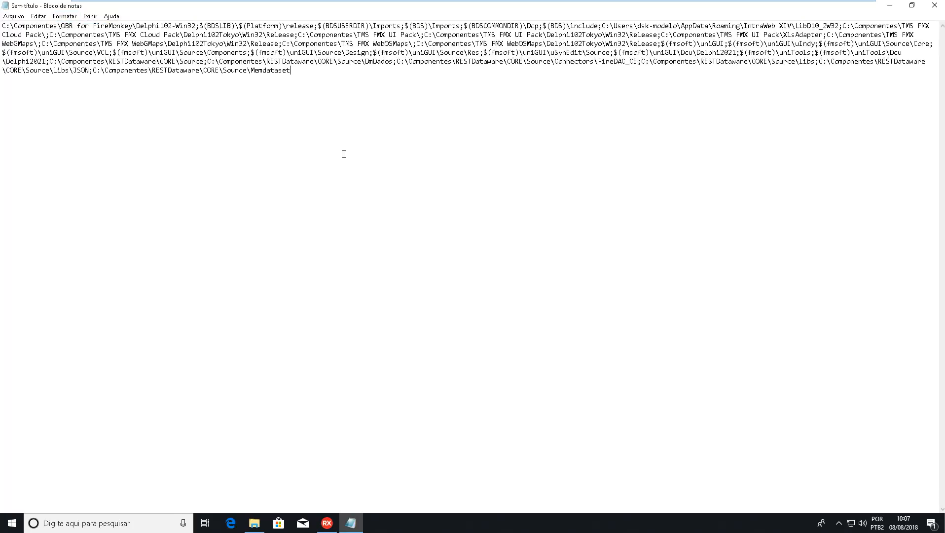
pyautogui.click(92, 17)
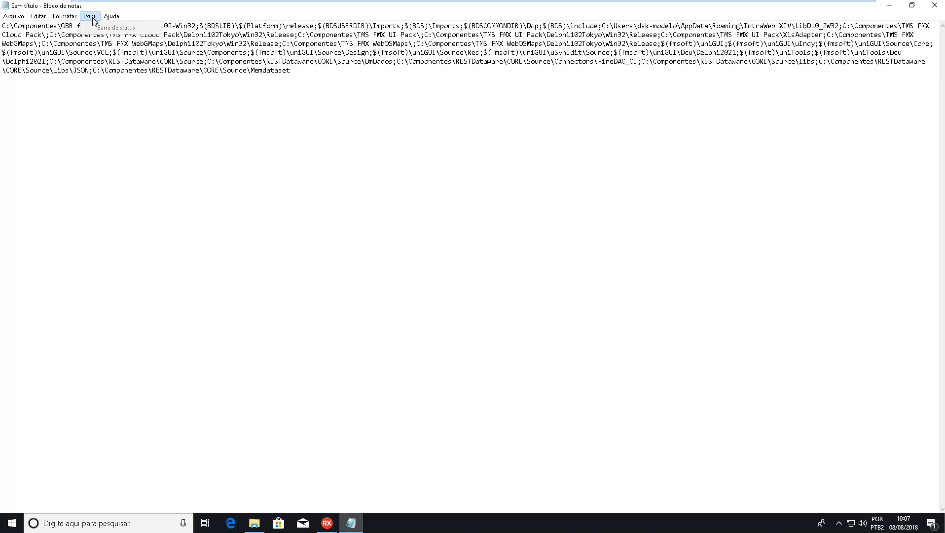
pyautogui.click(69, 36)
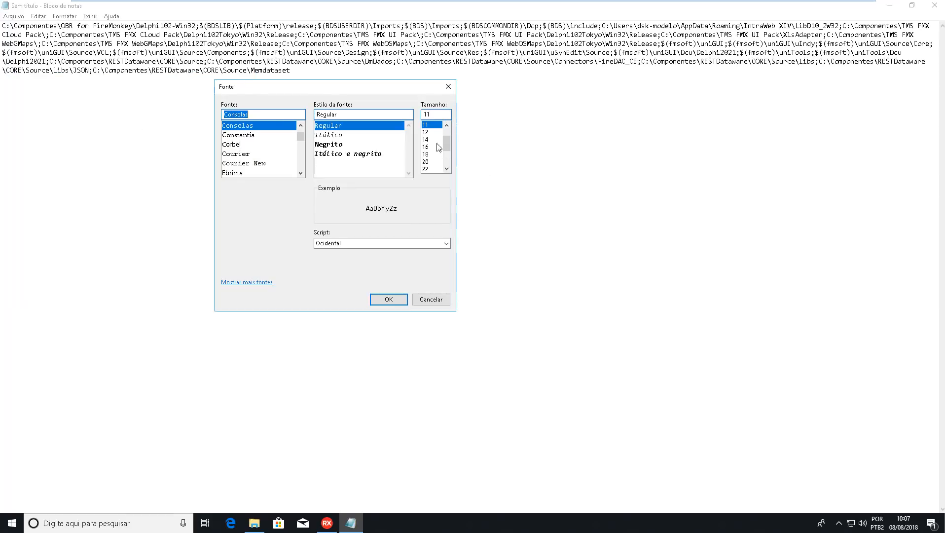
pyautogui.click(426, 139)
pyautogui.click(390, 299)
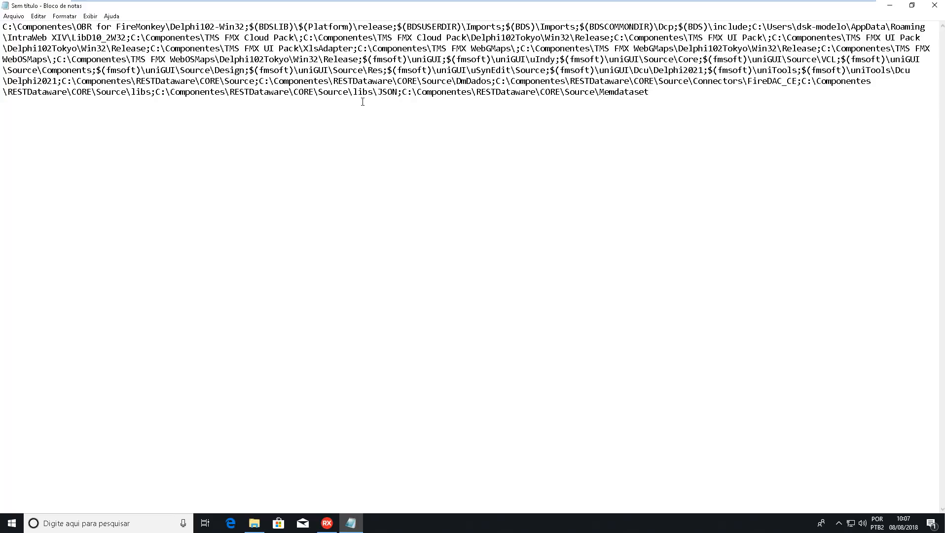
# Copy the RESTDataware paths from C:\Componentes\RESTDataware\CORE\Source through Memdataset, and minimize Notepad to return to Delphi's options
pyautogui.keyDown('shift'); pyautogui.click(62, 82); pyautogui.keyUp('shift')
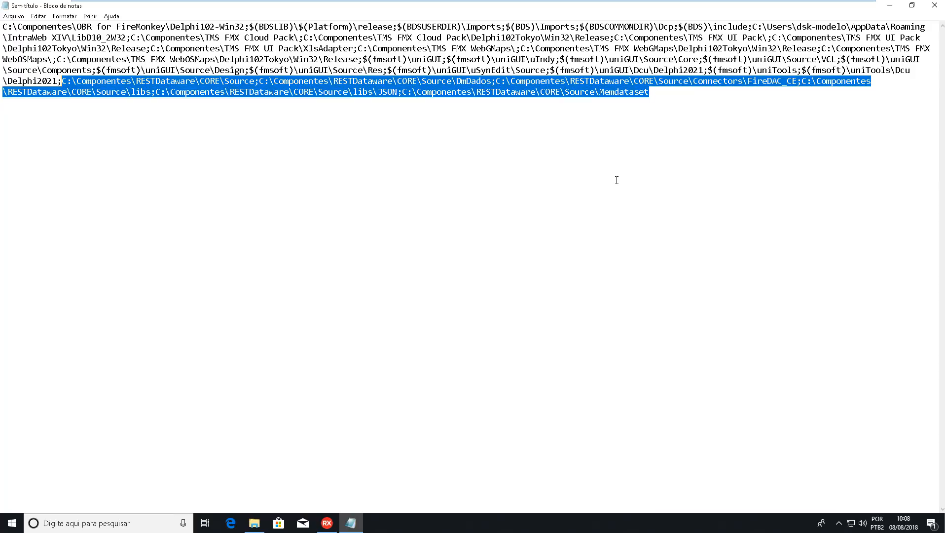
pyautogui.click(890, 5)
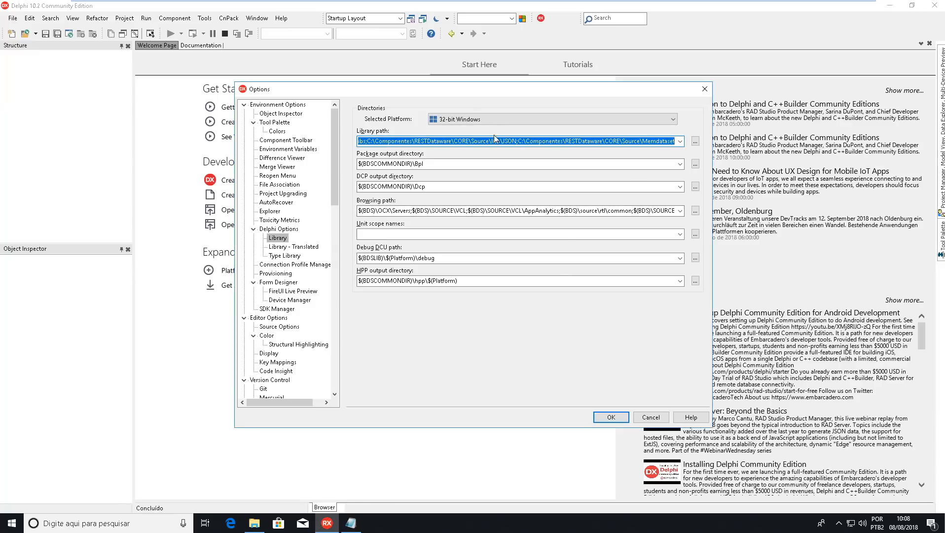
pyautogui.click(490, 120)
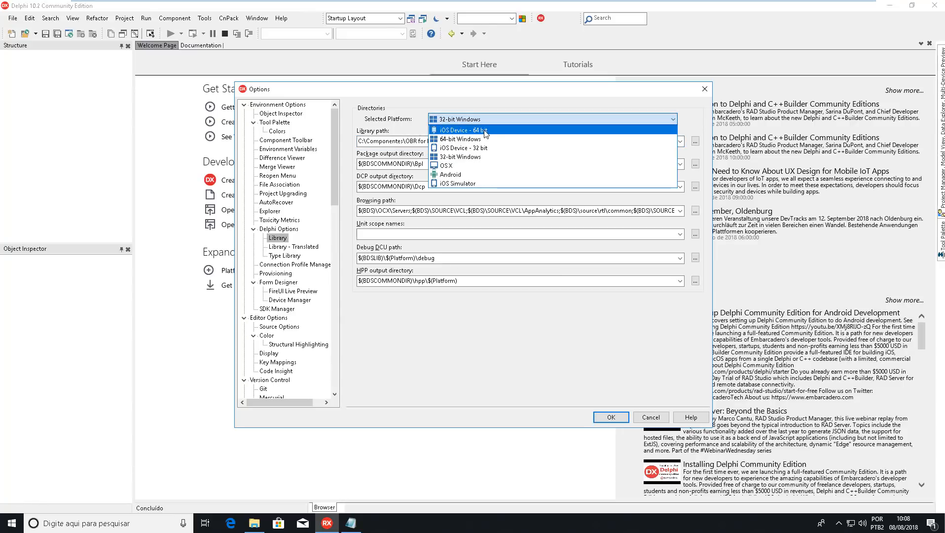
pyautogui.click(478, 130)
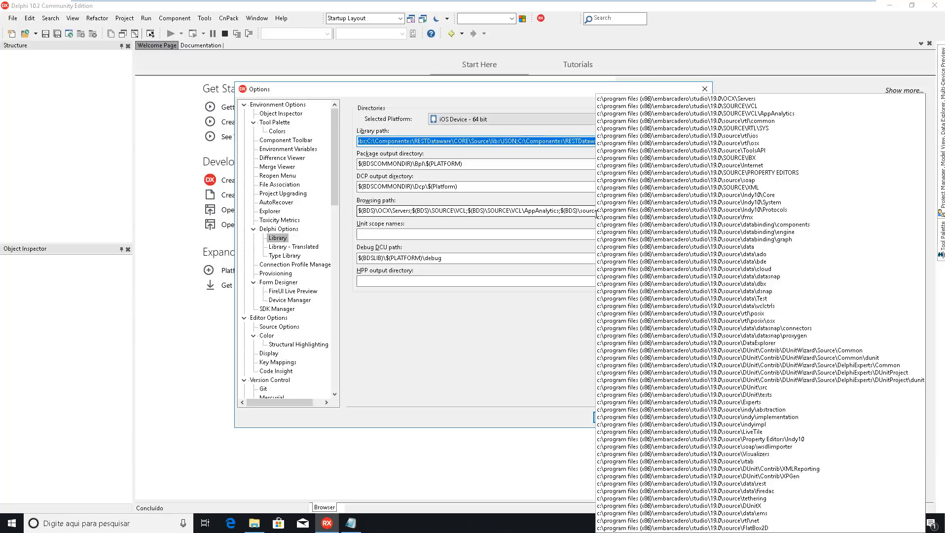
pyautogui.hotkey('ctrl', 'v')
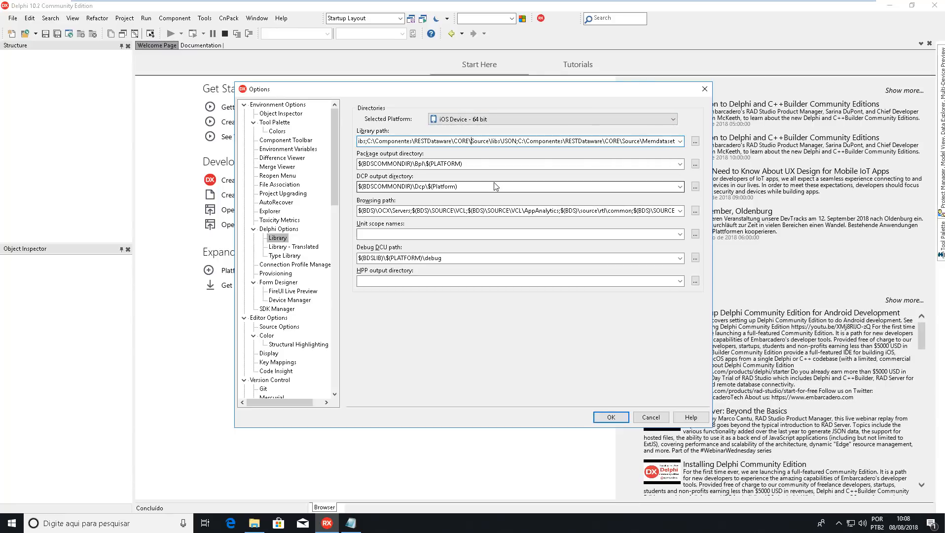
pyautogui.hotkey('ctrl', 'a')
pyautogui.hotkey('ctrl', 'v')
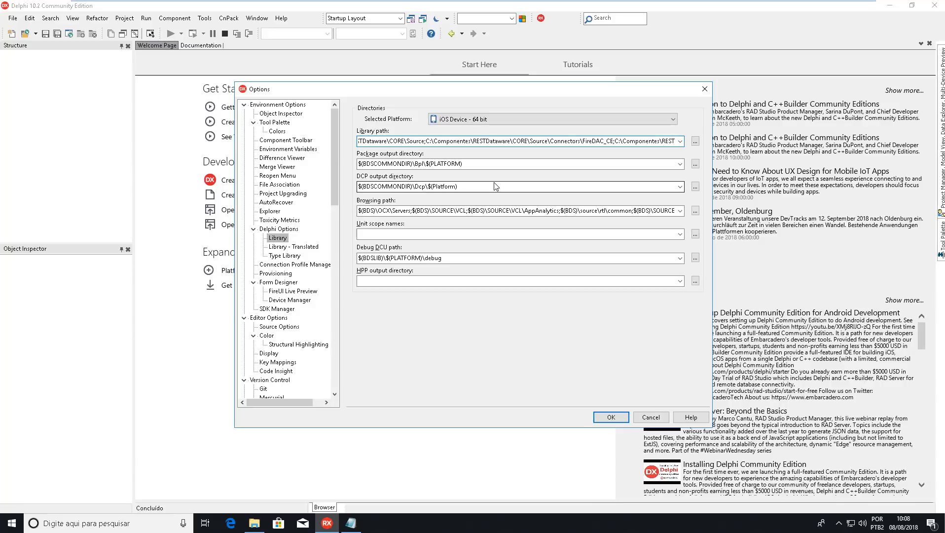
pyautogui.click(695, 141)
pyautogui.scroll(-1, 531, 265)
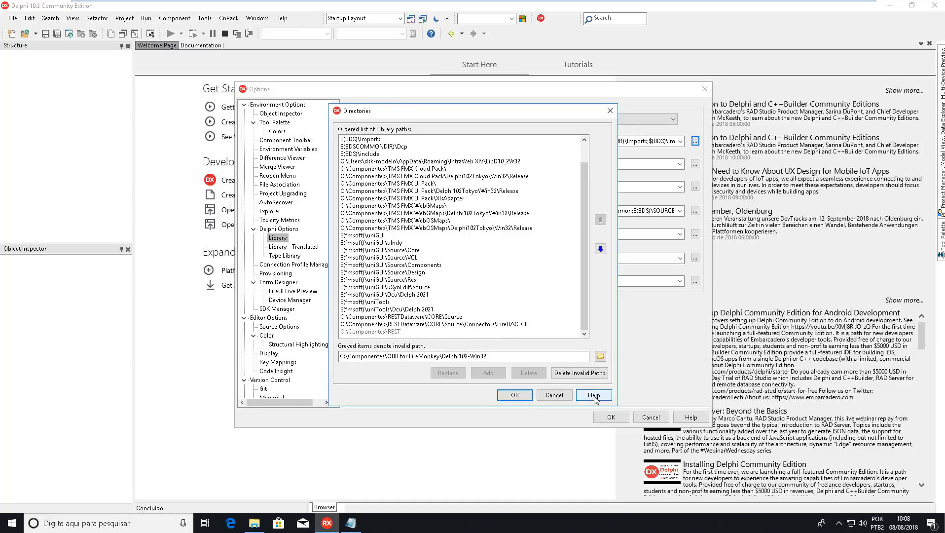
pyautogui.click(555, 395)
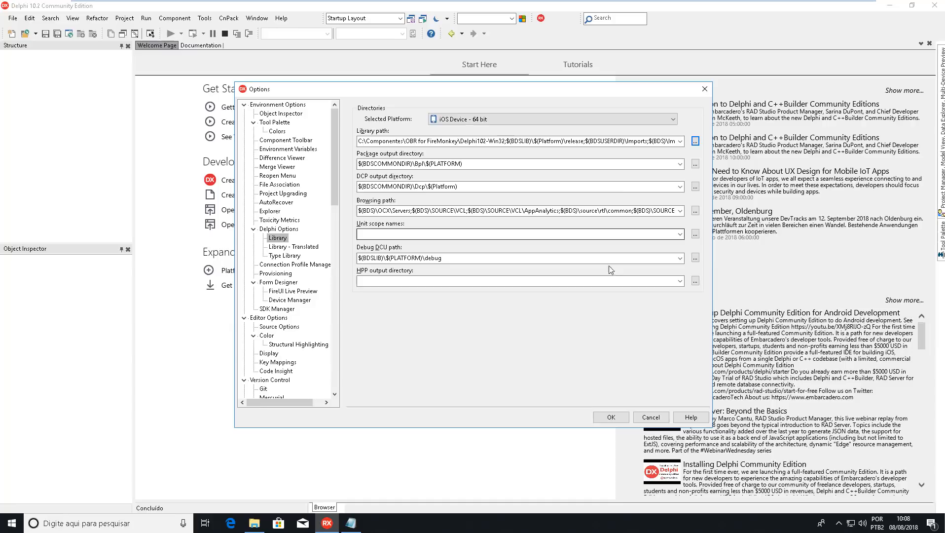
pyautogui.click(651, 418)
# Reopen the Delphi library options for 32-bit Windows and check its list of library paths for the RESTDataware folders
pyautogui.click(205, 18)
pyautogui.click(207, 33)
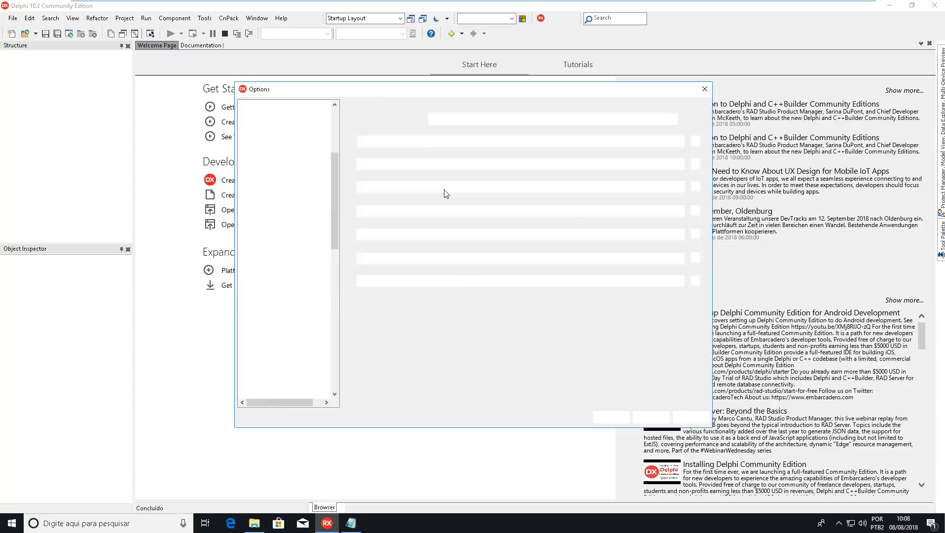
pyautogui.click(483, 120)
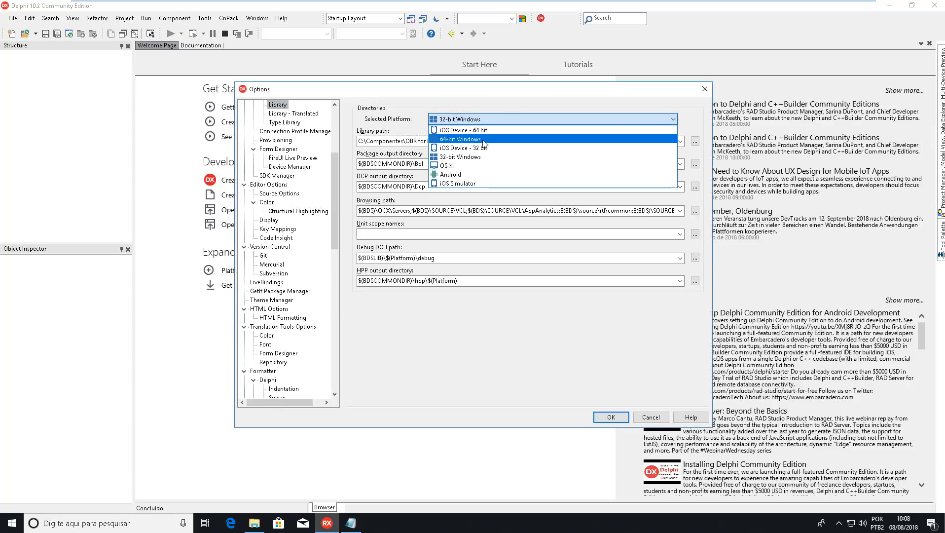
pyautogui.click(479, 120)
pyautogui.doubleClick(497, 142)
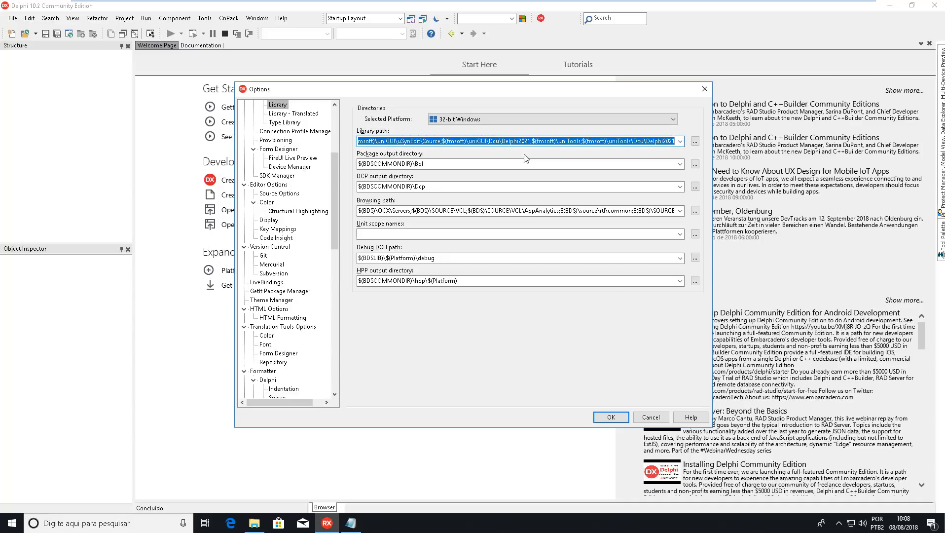
pyautogui.click(695, 141)
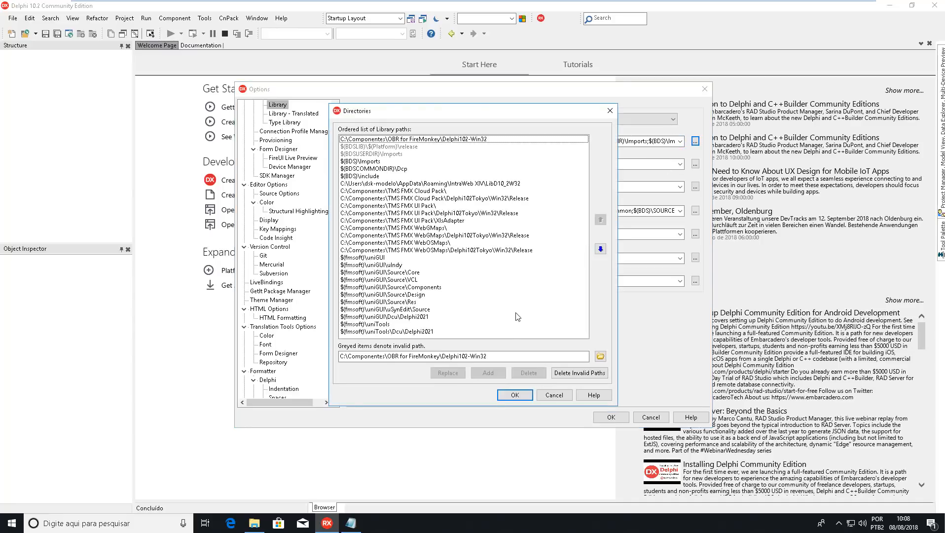
pyautogui.click(553, 395)
# Append the copied RESTDataware source folders, after a semicolon, to the 32-bit Windows library path and accept the directory list
pyautogui.doubleClick(534, 142)
pyautogui.press('End')
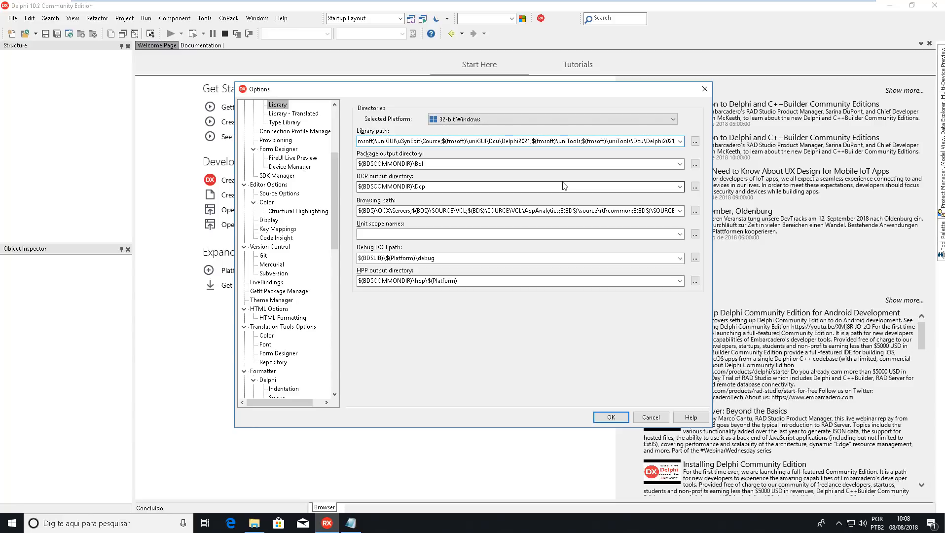
pyautogui.hotkey('ctrl', 'a')
pyautogui.press('End')
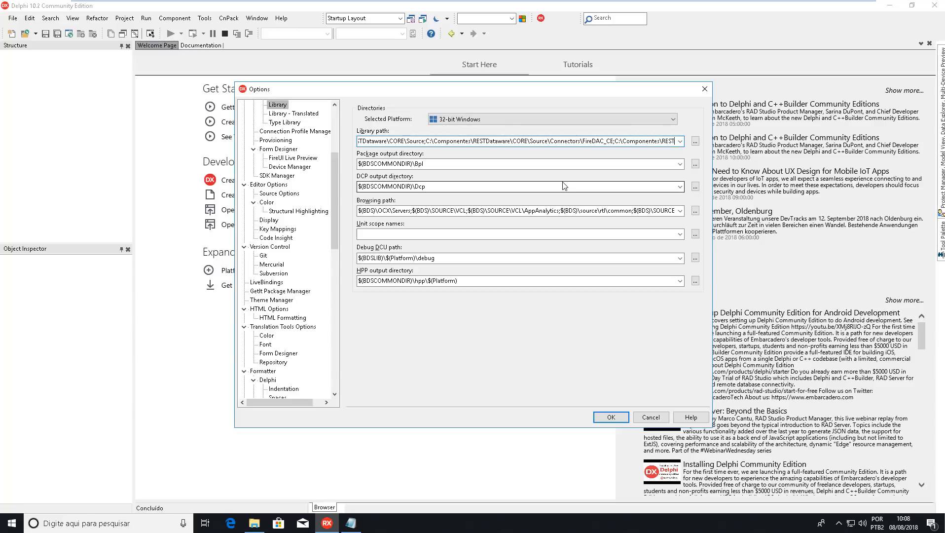
pyautogui.write(';')
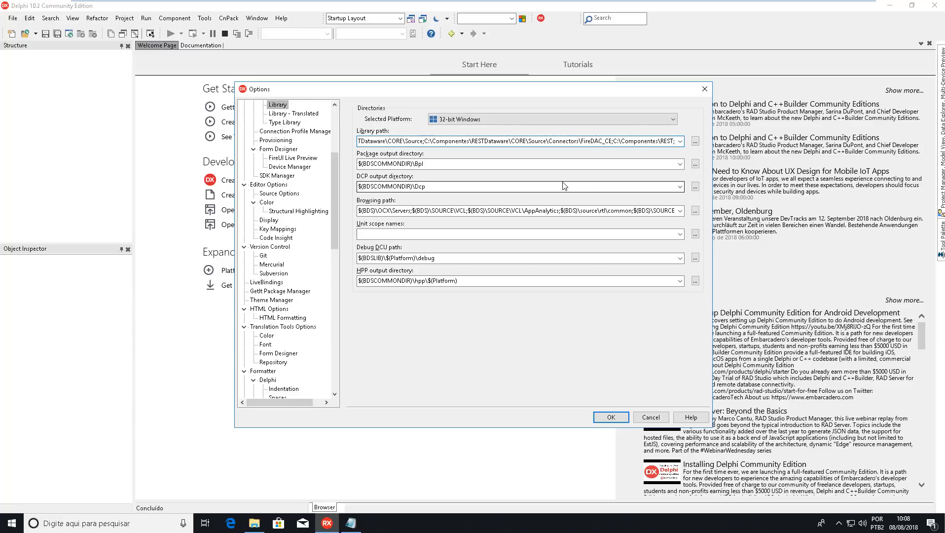
pyautogui.hotkey('ctrl', 'v')
pyautogui.press('Tab')
pyautogui.press('Tab')
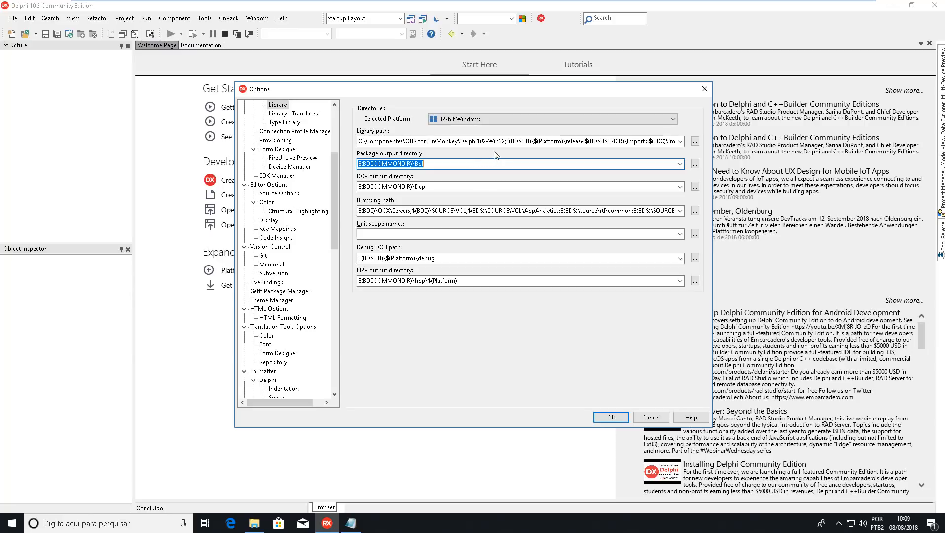
pyautogui.click(695, 141)
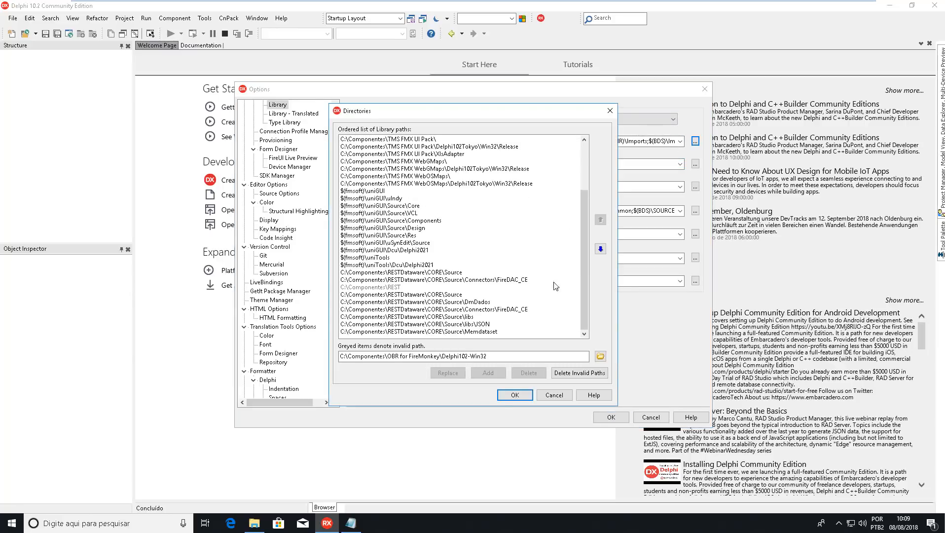
pyautogui.click(455, 296)
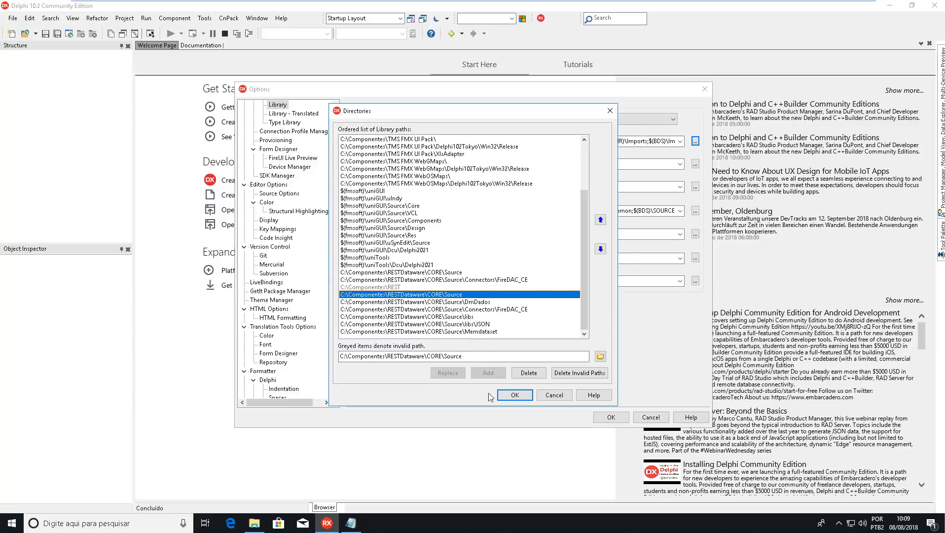
pyautogui.click(509, 397)
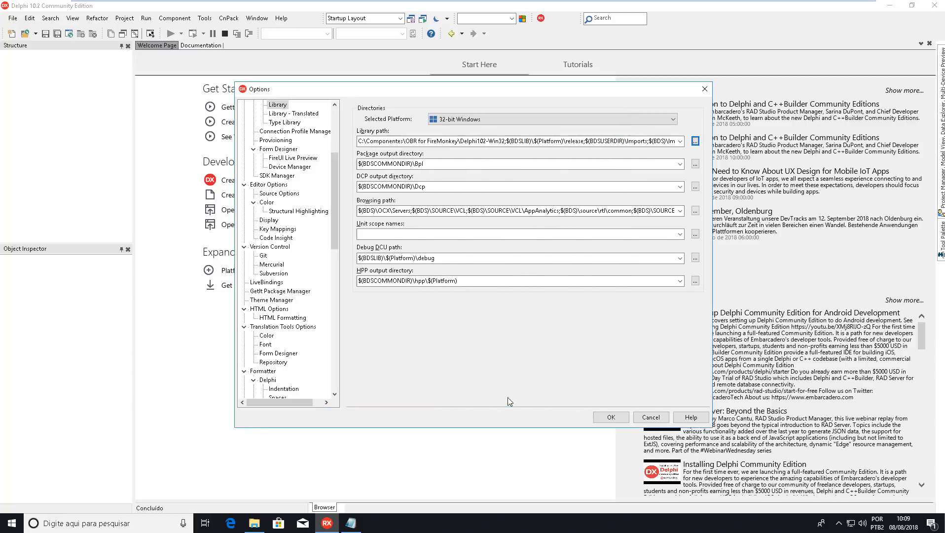
# Append the copied RESTDataware source folders to the 64-bit Windows library path, check the entries and accept the directory list
pyautogui.click(530, 120)
pyautogui.click(483, 139)
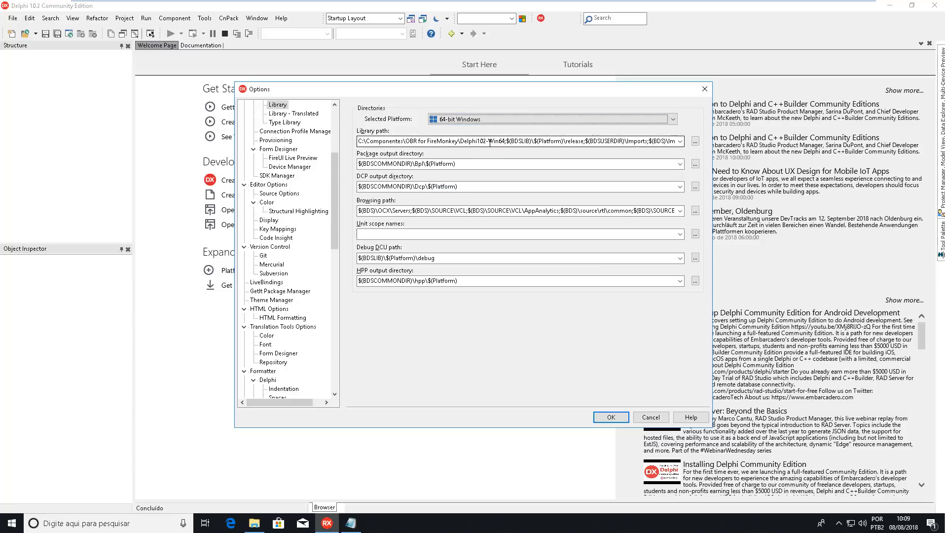
pyautogui.press('End')
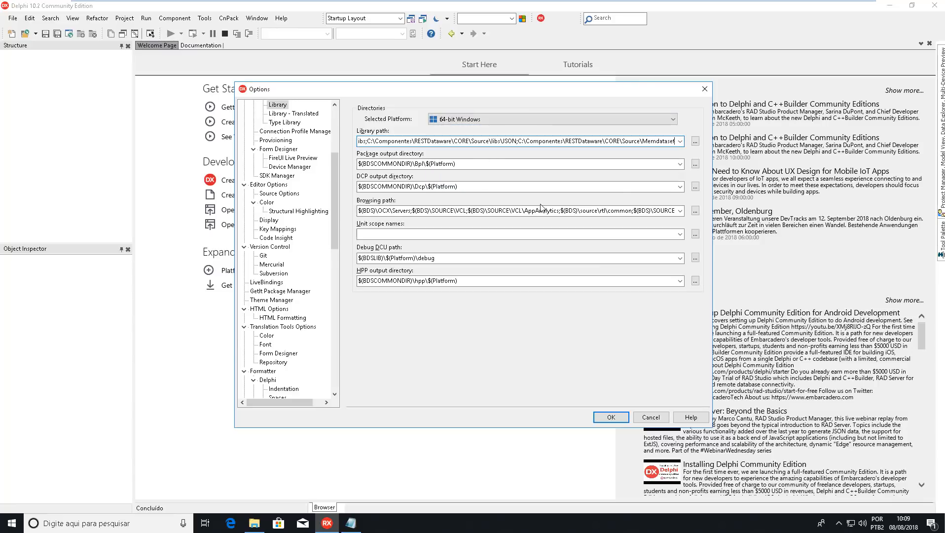
pyautogui.click(695, 141)
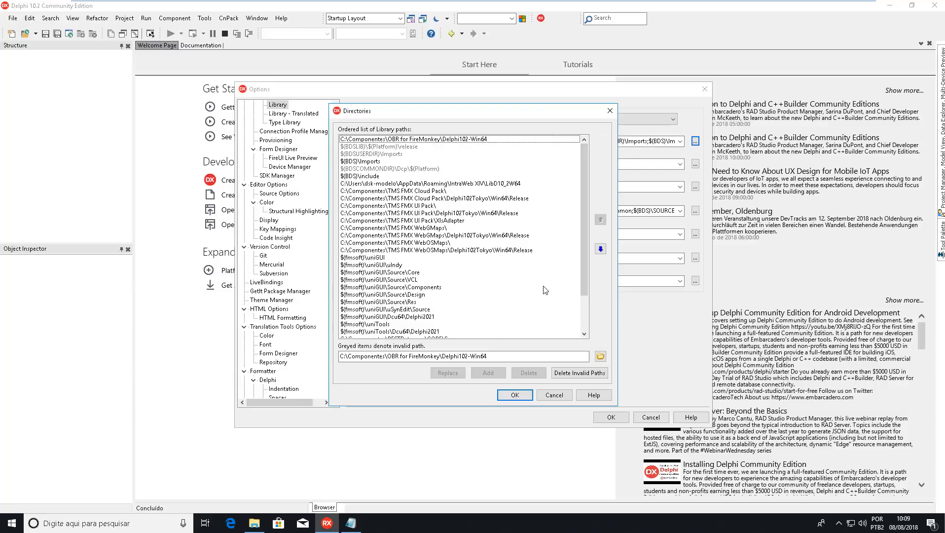
pyautogui.click(479, 332)
pyautogui.scroll(-2, 444, 306)
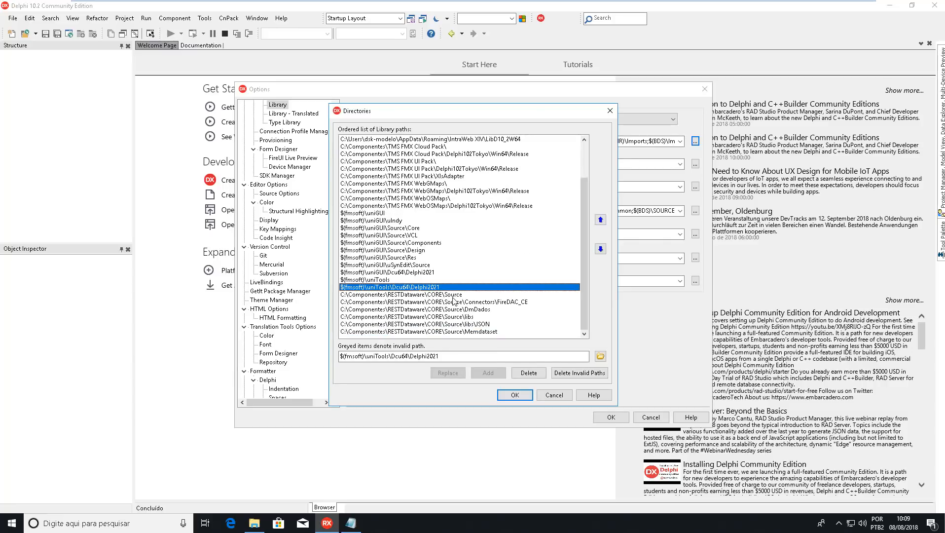
pyautogui.click(454, 295)
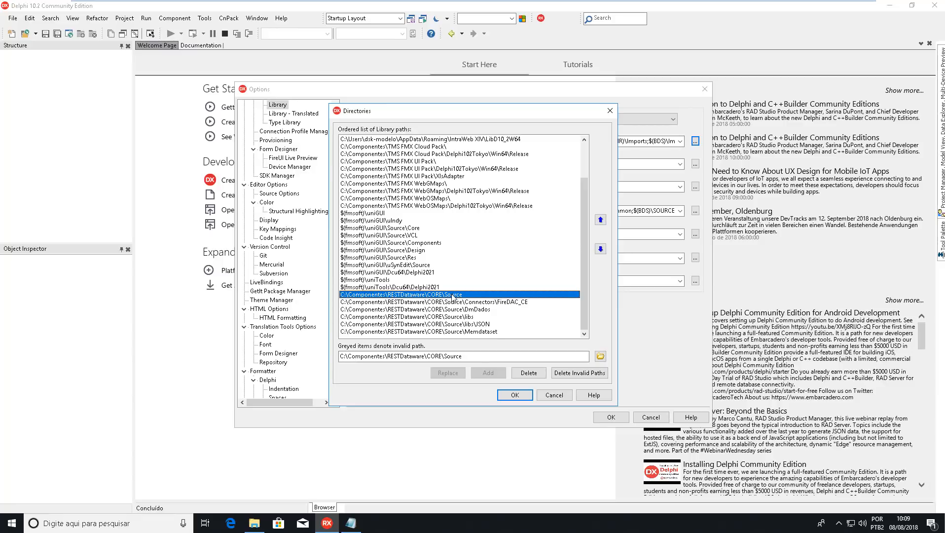
pyautogui.click(511, 396)
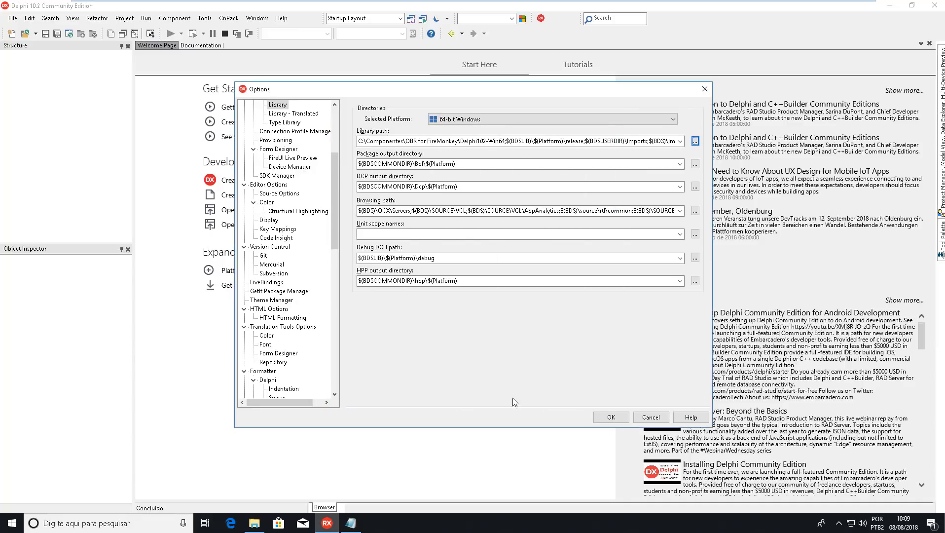
# Check the RESTDataware paths kept in Notepad, accept Delphi's library options and minimize the Notepad and Delphi windows
pyautogui.click(351, 523)
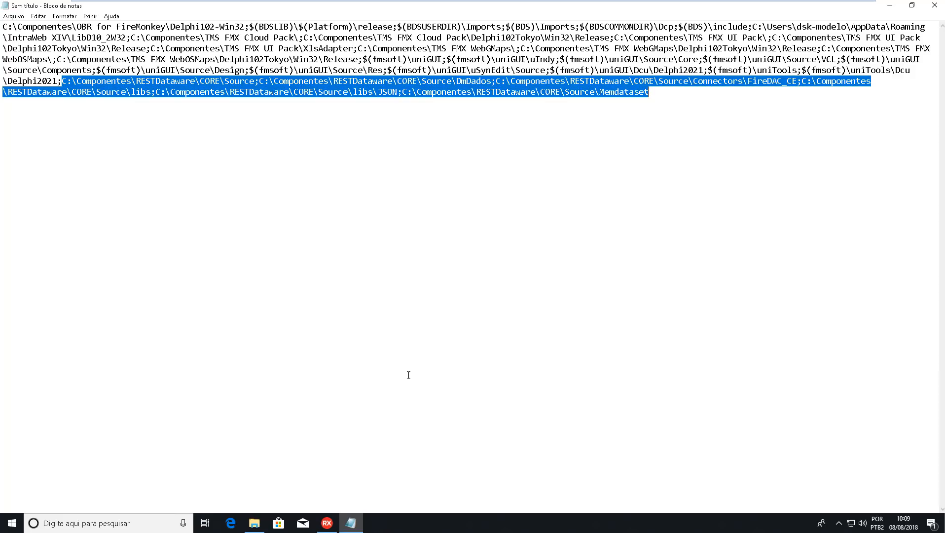
pyautogui.click(66, 83)
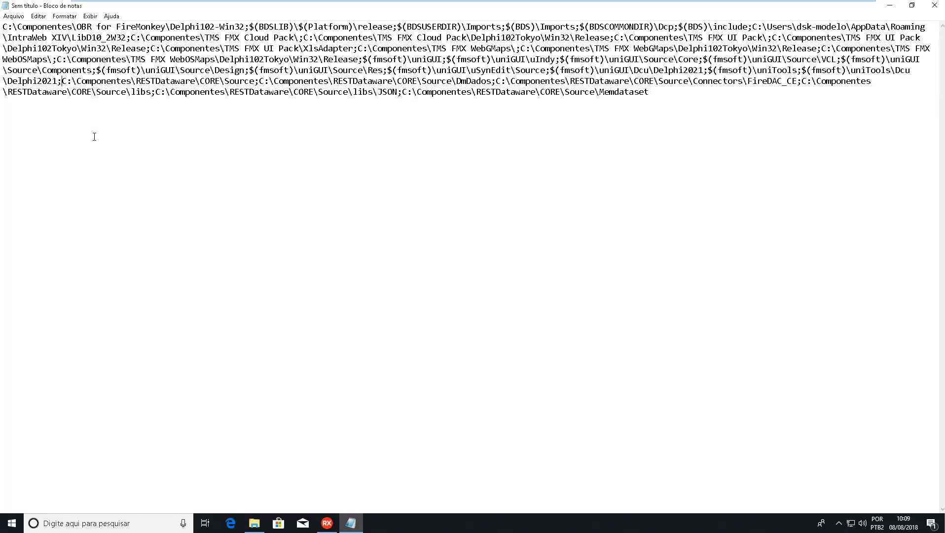
pyautogui.hotkey('shift', 'Left')
pyautogui.click(889, 8)
pyautogui.click(616, 416)
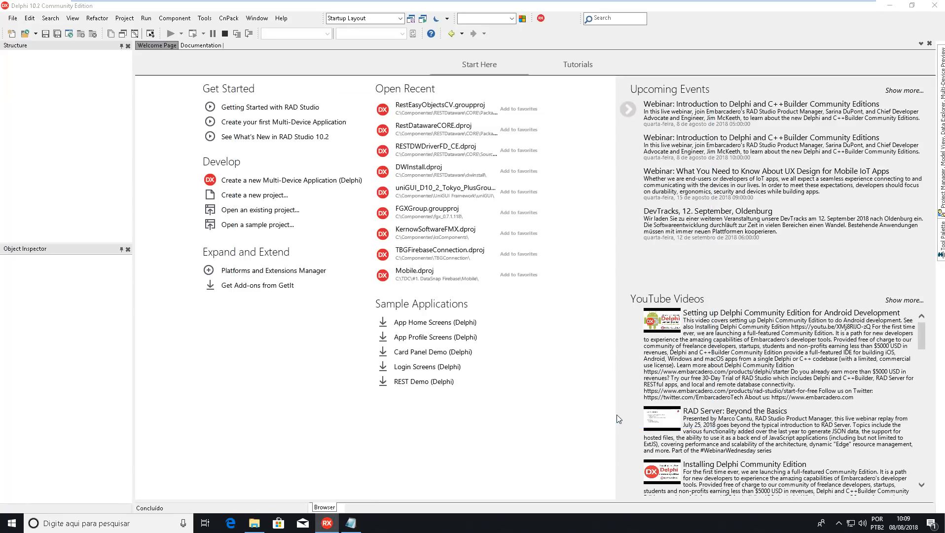
pyautogui.click(890, 6)
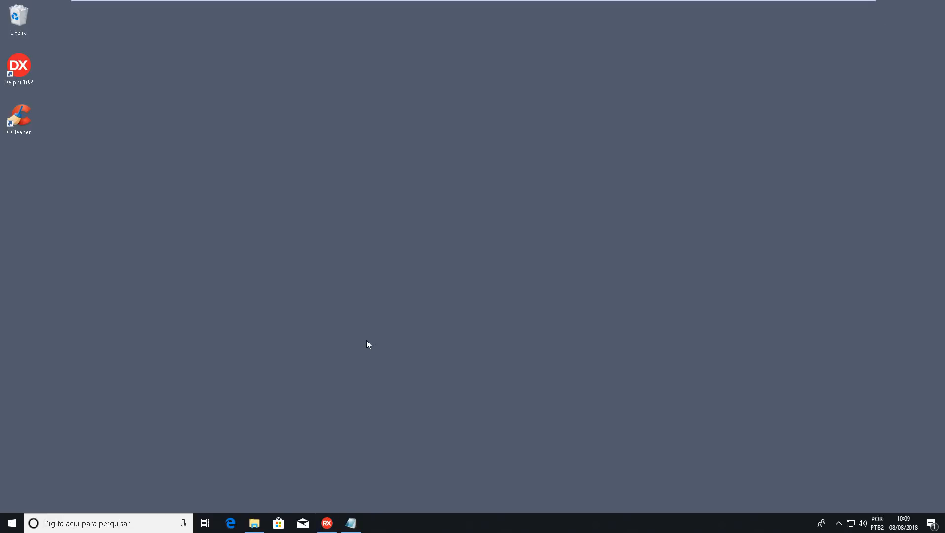
# Open uRESTDW.inc from C:\Componentes\RESTDataware\CORE\Source with Notepad (Bloco de notas) and maximize its window
pyautogui.click(254, 523)
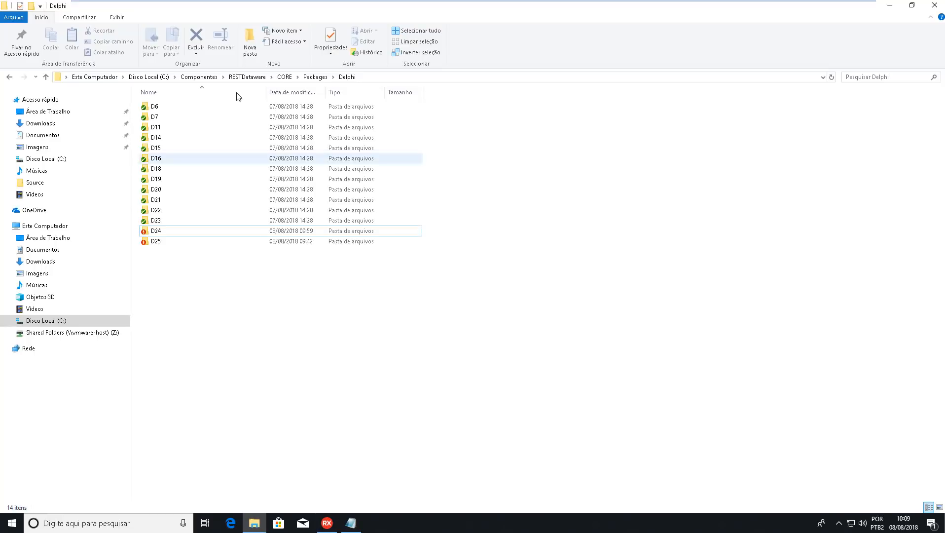
pyautogui.click(284, 77)
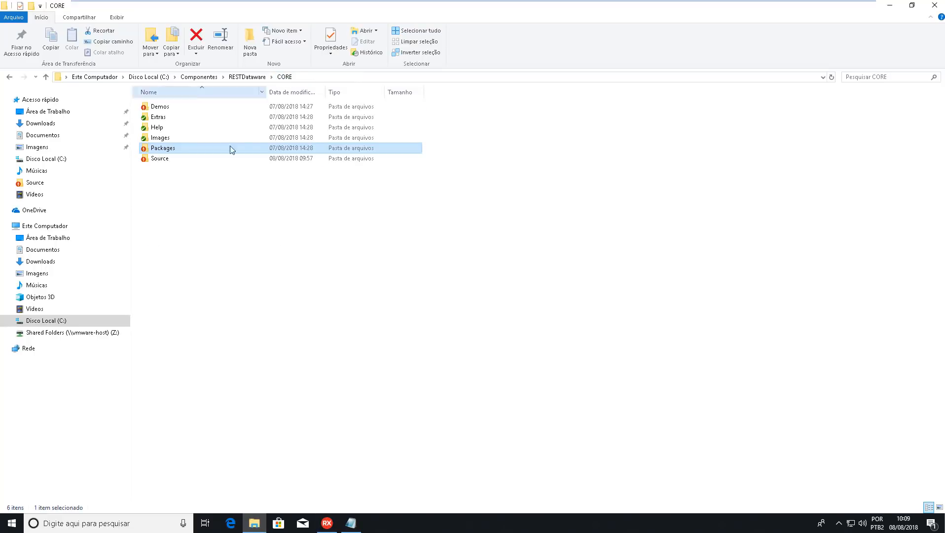
pyautogui.doubleClick(170, 161)
pyautogui.click(211, 277)
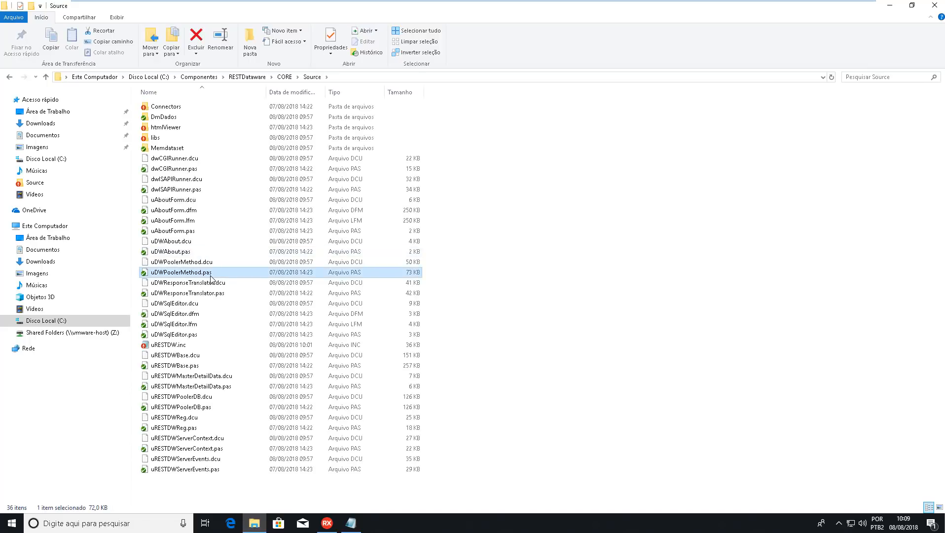
pyautogui.click(171, 347)
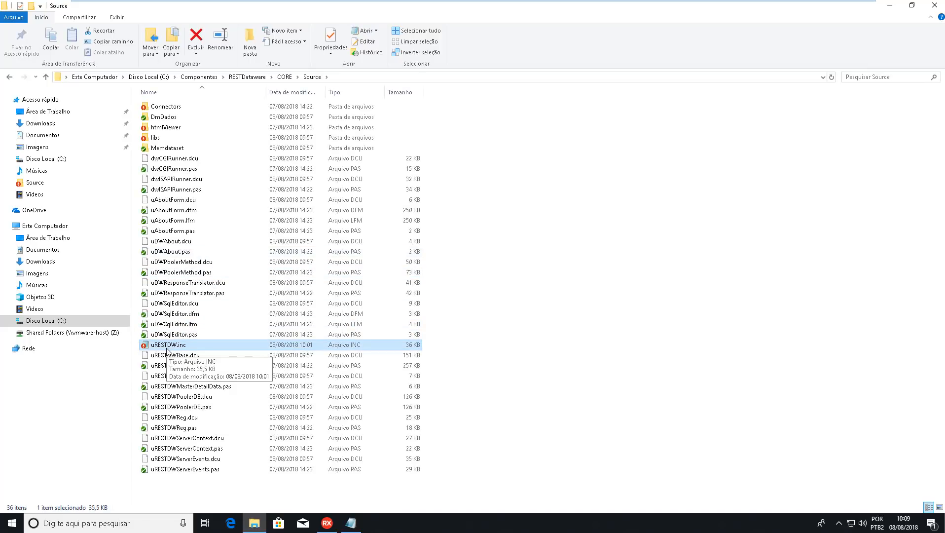
pyautogui.rightClick(169, 348)
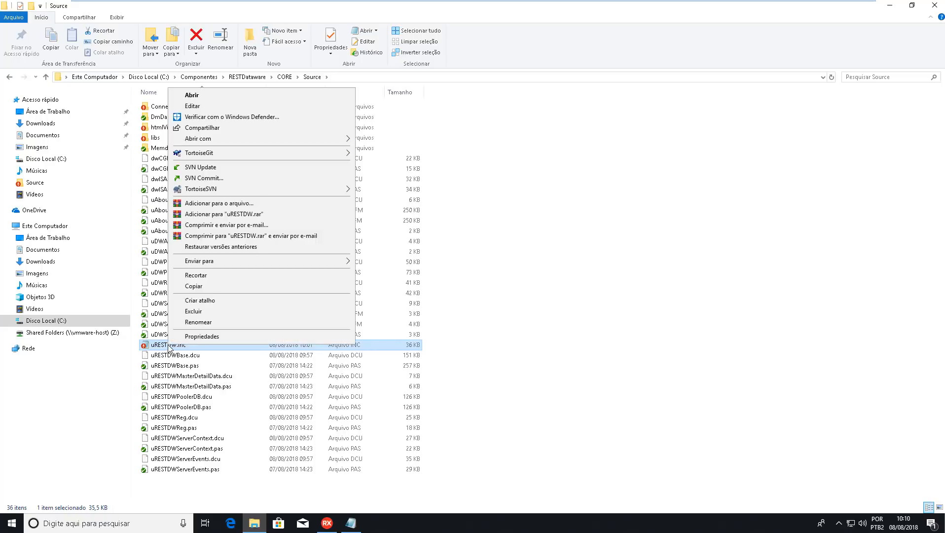
pyautogui.moveTo(219, 140)
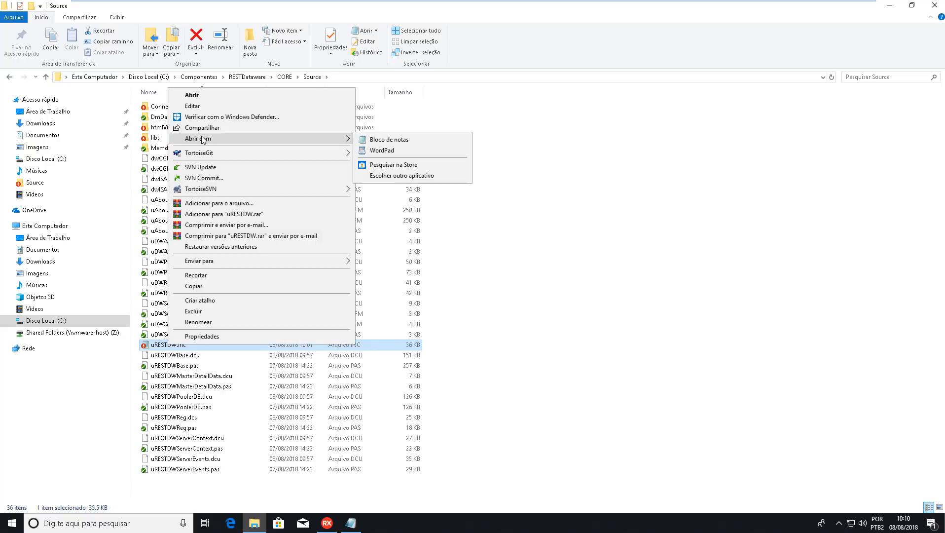
pyautogui.click(392, 140)
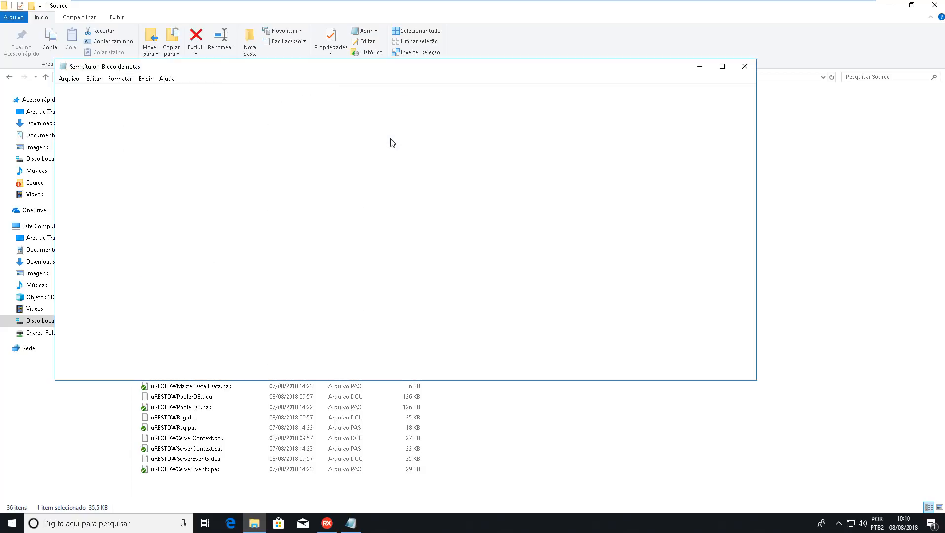
pyautogui.click(722, 67)
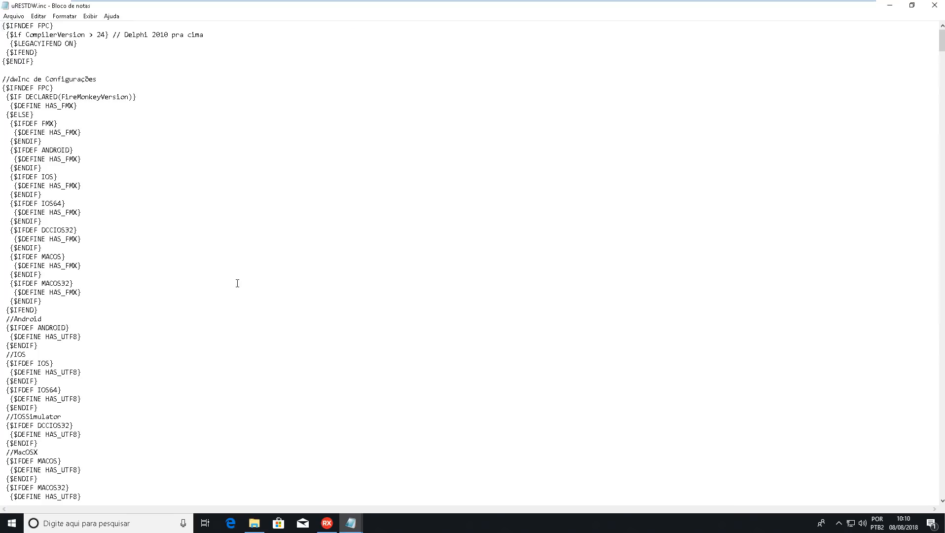
# Enable the RESTFDMEMTABLE define in the Delphi base dataset section of uRESTDW.inc by removing the dot before $DEFINE
pyautogui.scroll(-12, 119, 317)
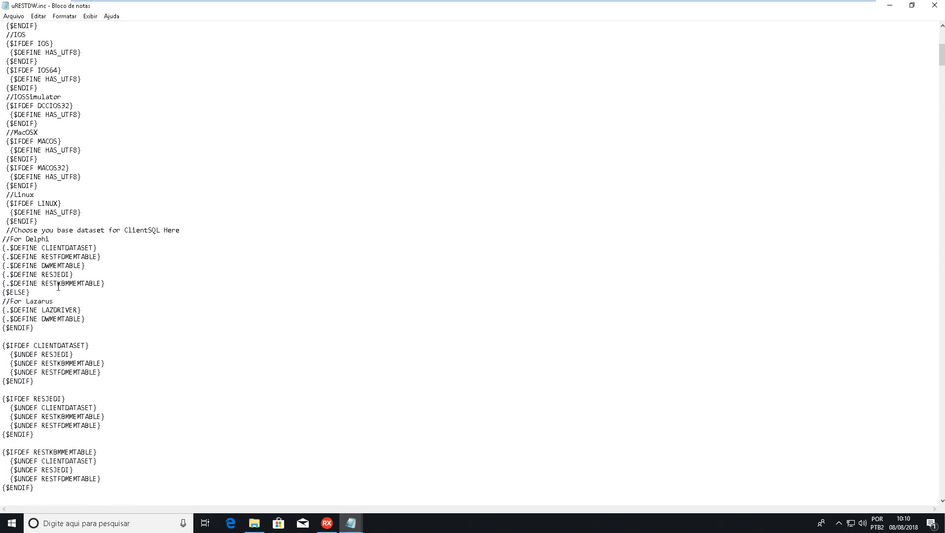
pyautogui.moveTo(127, 281); pyautogui.dragTo(2, 236)
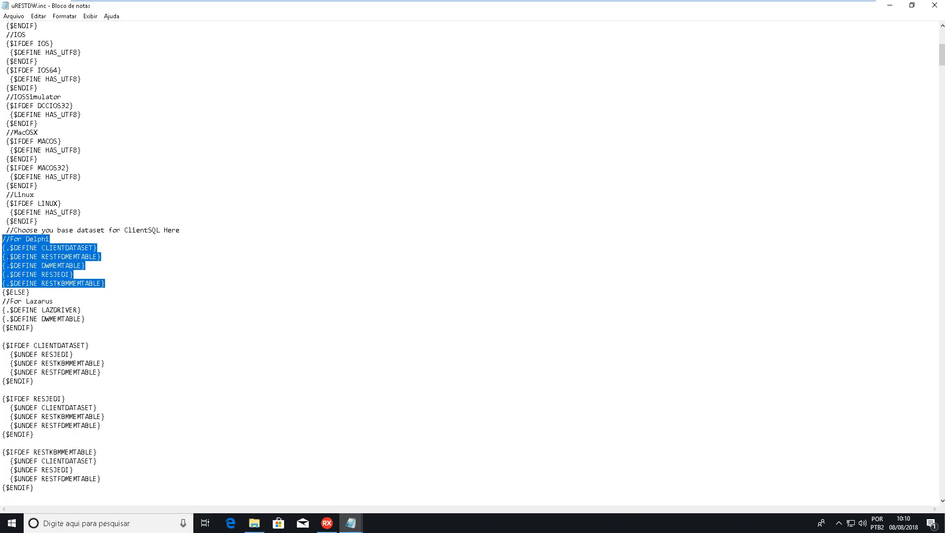
pyautogui.scroll(-3, 167, 310)
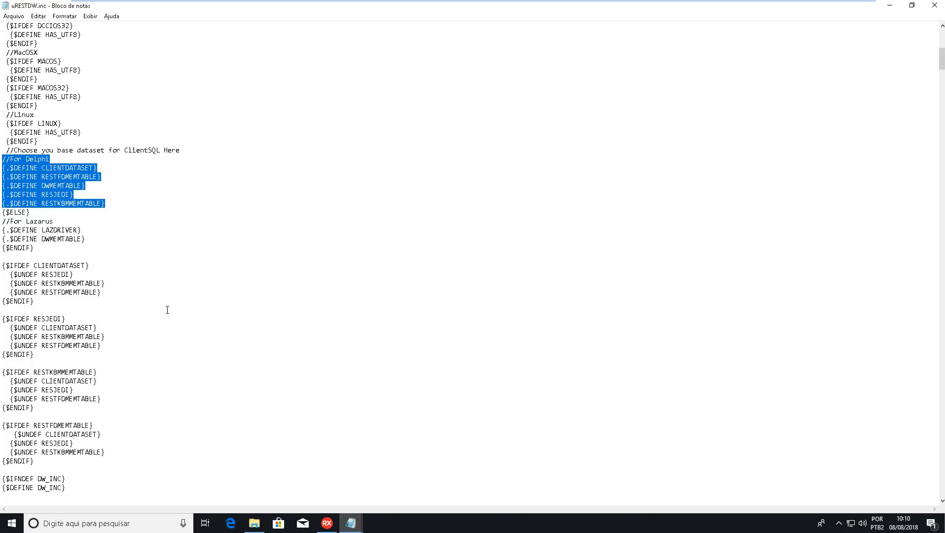
pyautogui.click(57, 194)
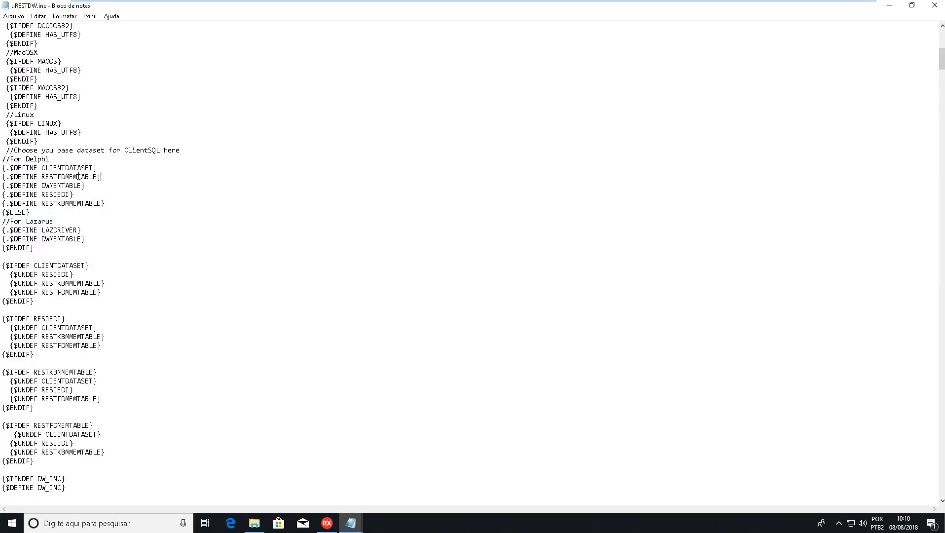
pyautogui.moveTo(99, 176); pyautogui.dragTo(1, 177)
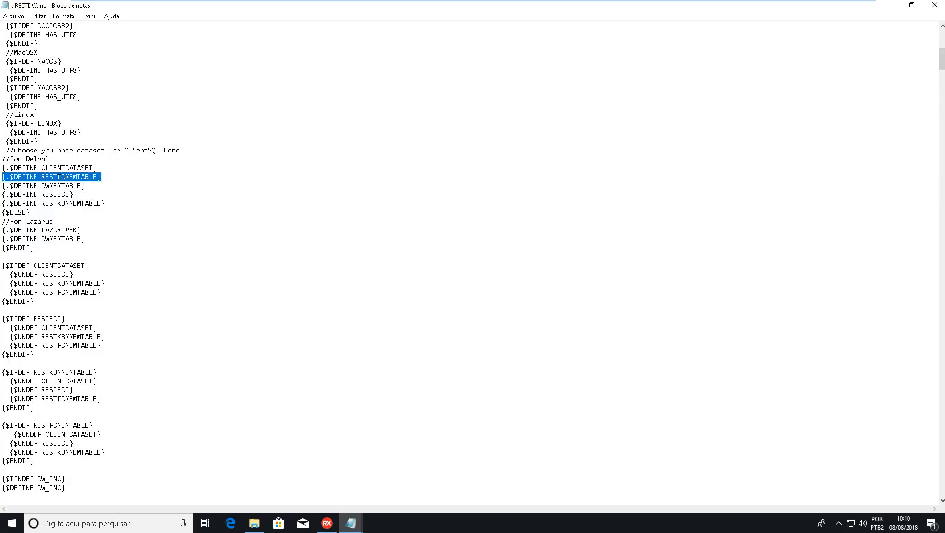
pyautogui.click(9, 176)
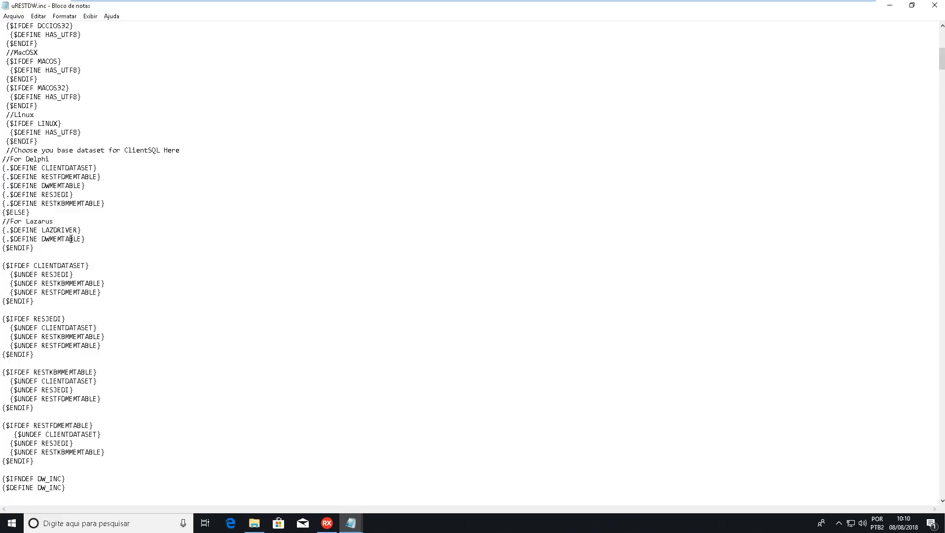
pyautogui.press('BackSpace')
# Save uRESTDW.inc, and close its Notepad window and the Source folder window
pyautogui.click(14, 16)
pyautogui.click(20, 49)
pyautogui.doubleClick(6, 6)
pyautogui.click(456, 216)
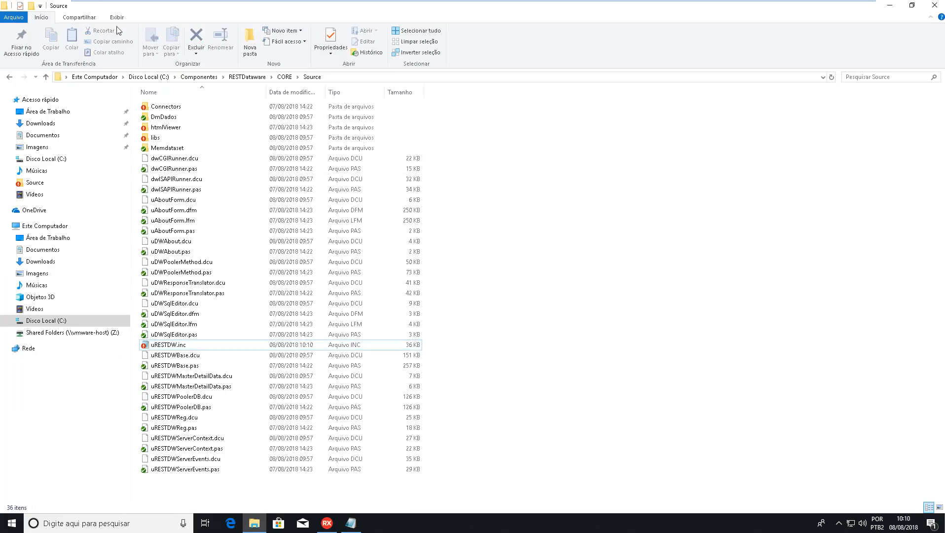
pyautogui.doubleClick(4, 5)
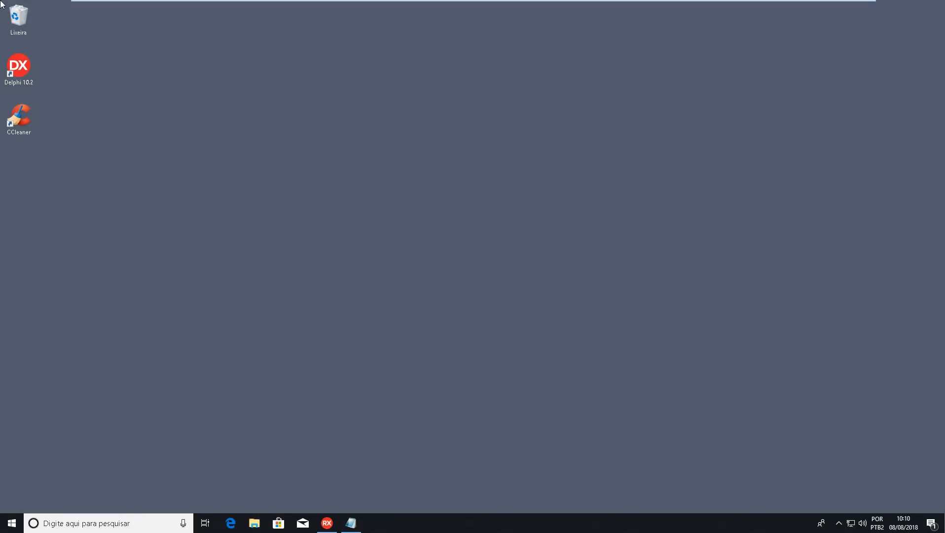
# Switch to Delphi and open the project group RestEasyObjectsCV.groupproj from RESTDataware\CORE\Packages\Delphi\D24
pyautogui.click(331, 521)
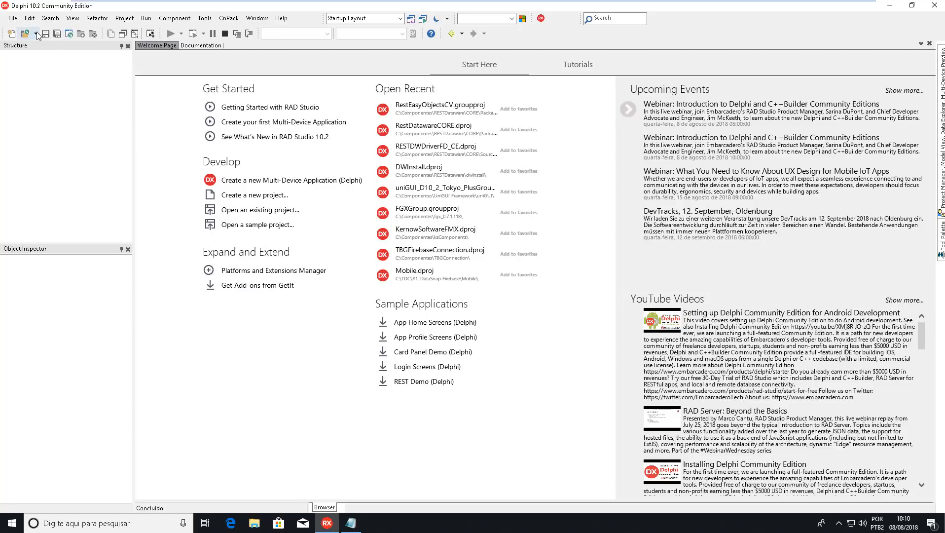
pyautogui.click(25, 34)
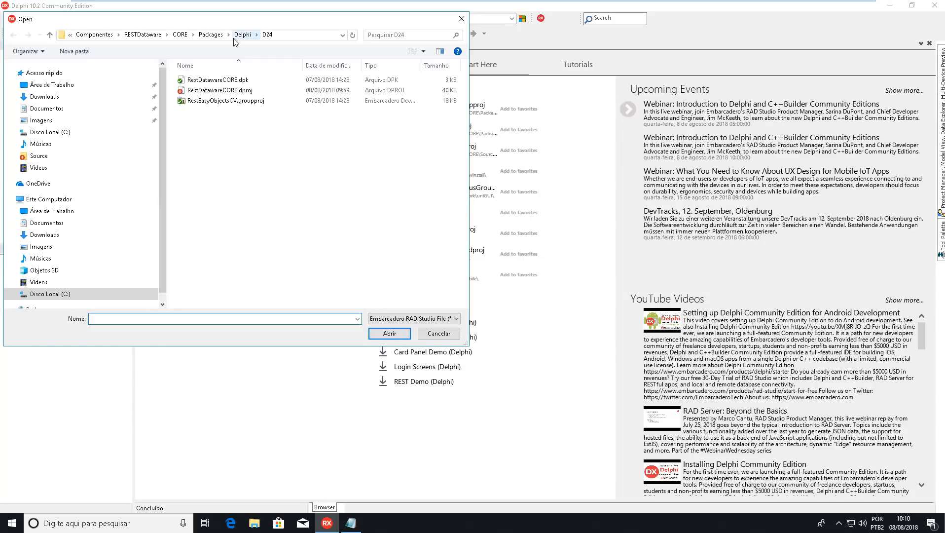
pyautogui.click(180, 35)
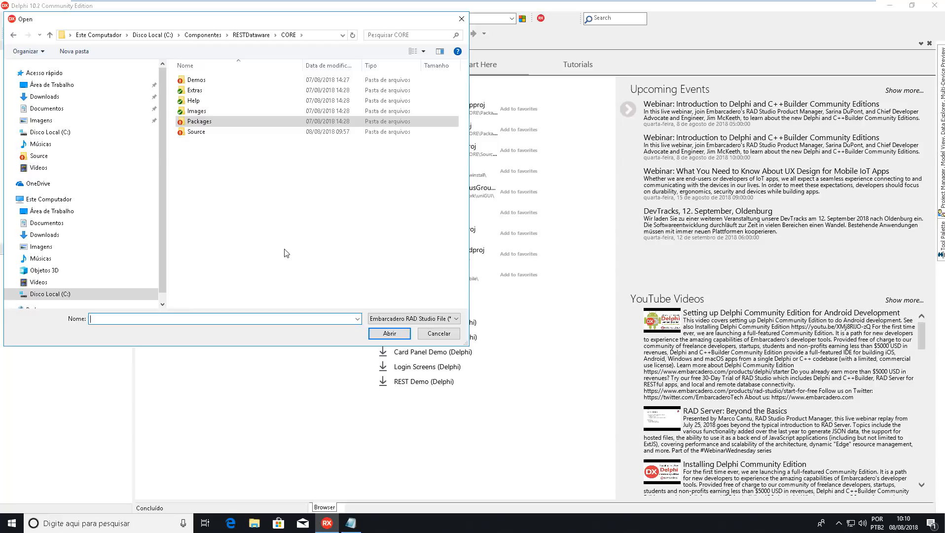
pyautogui.doubleClick(199, 121)
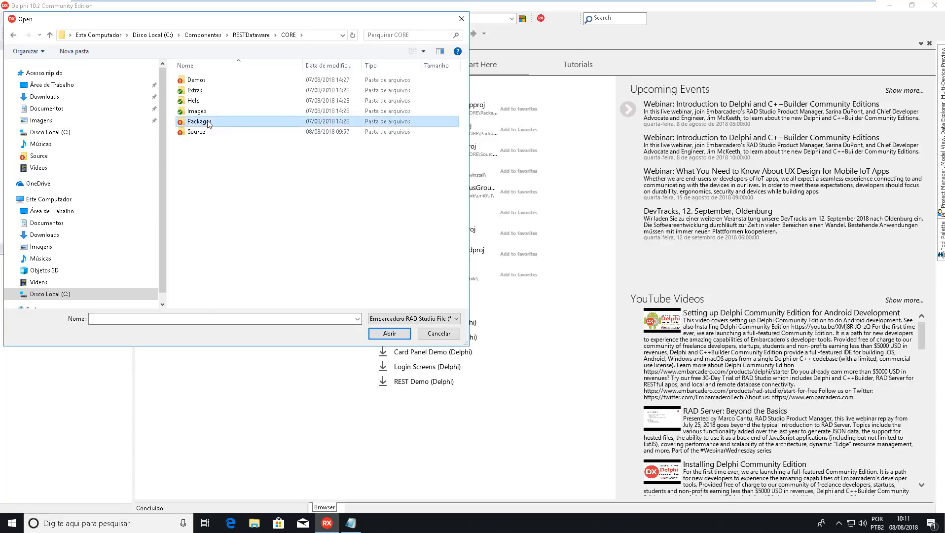
pyautogui.doubleClick(194, 81)
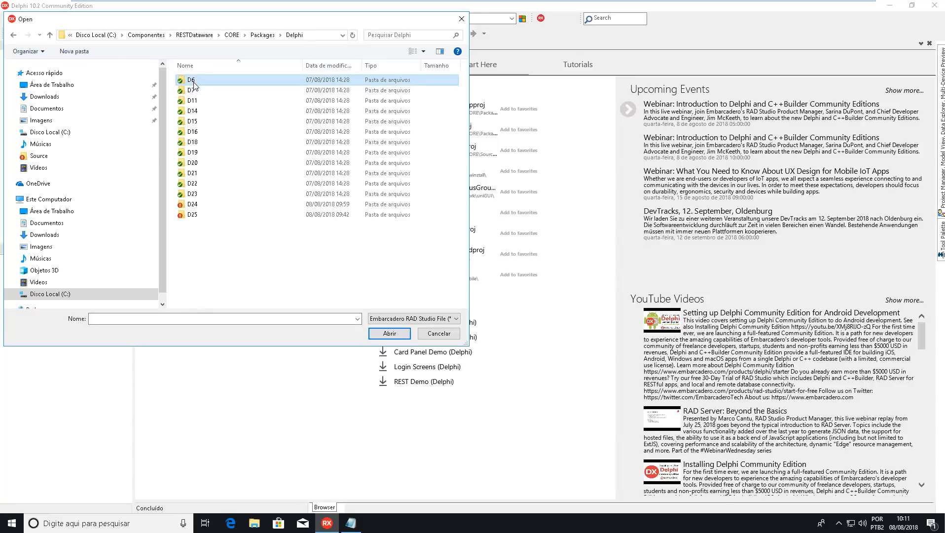
pyautogui.click(196, 206)
pyautogui.doubleClick(196, 206)
pyautogui.click(239, 102)
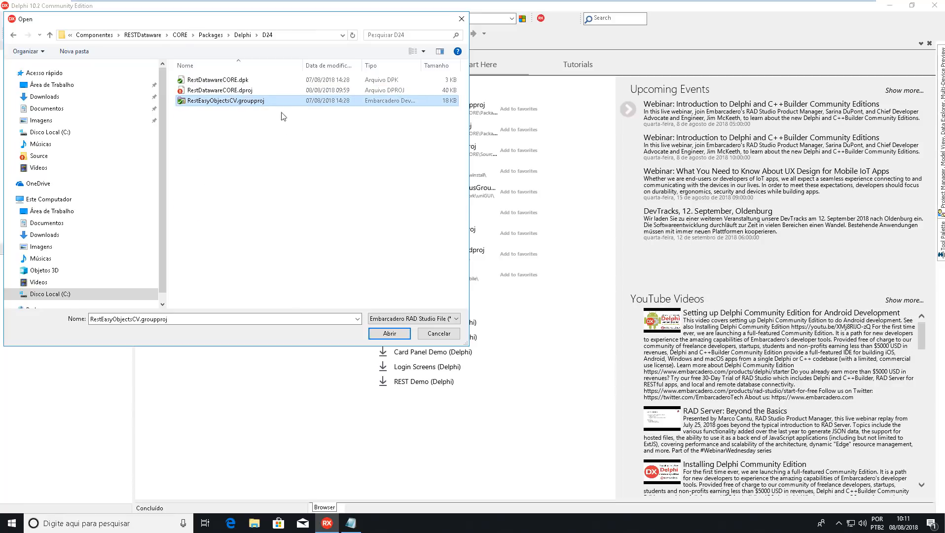
pyautogui.doubleClick(210, 102)
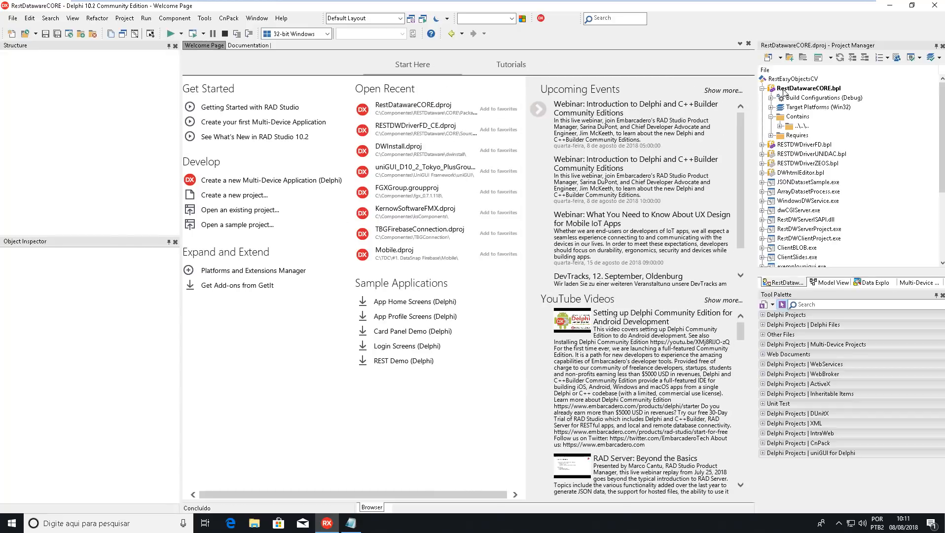
# Collapse the RestDatawareCORE.bpl project, dismiss the historical files dialog and look over the core and driver packages in the project group
pyautogui.click(763, 89)
pyautogui.click(779, 100)
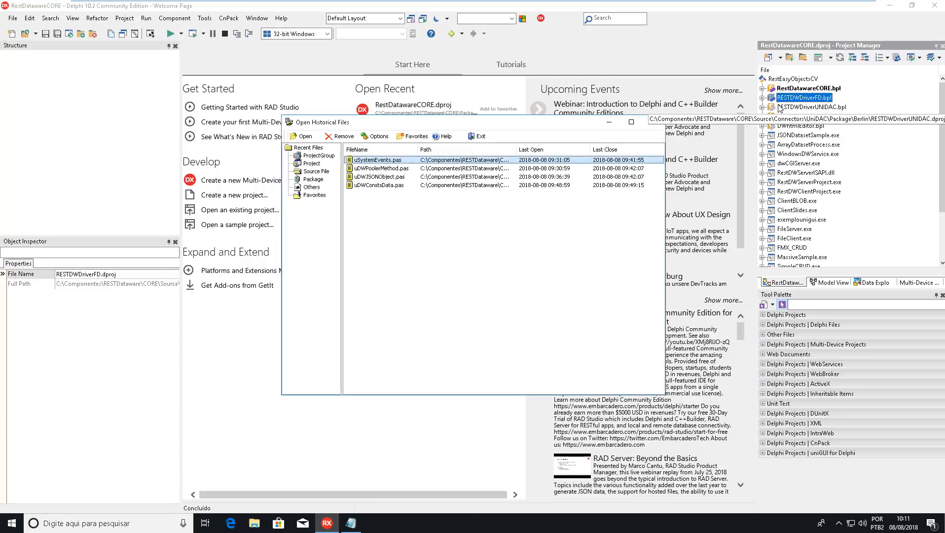
pyautogui.press('Escape')
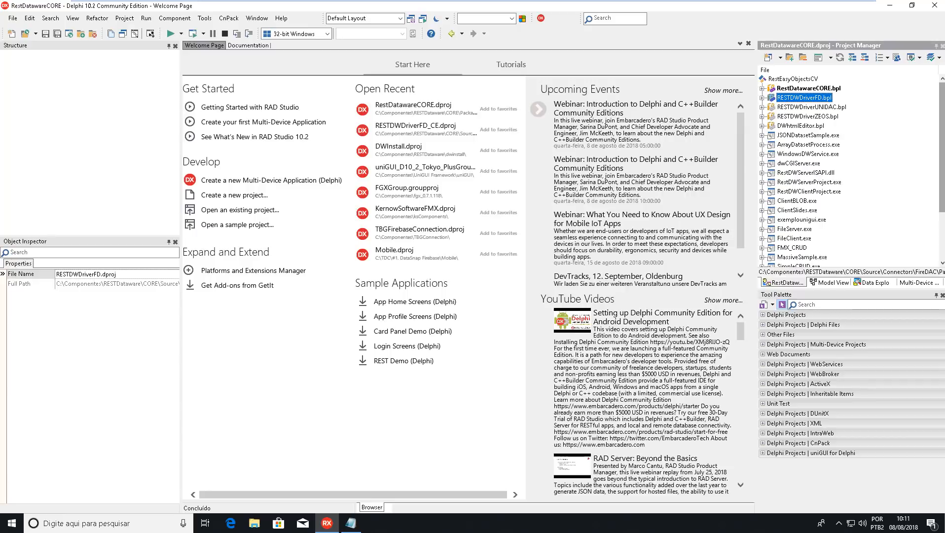
pyautogui.click(799, 90)
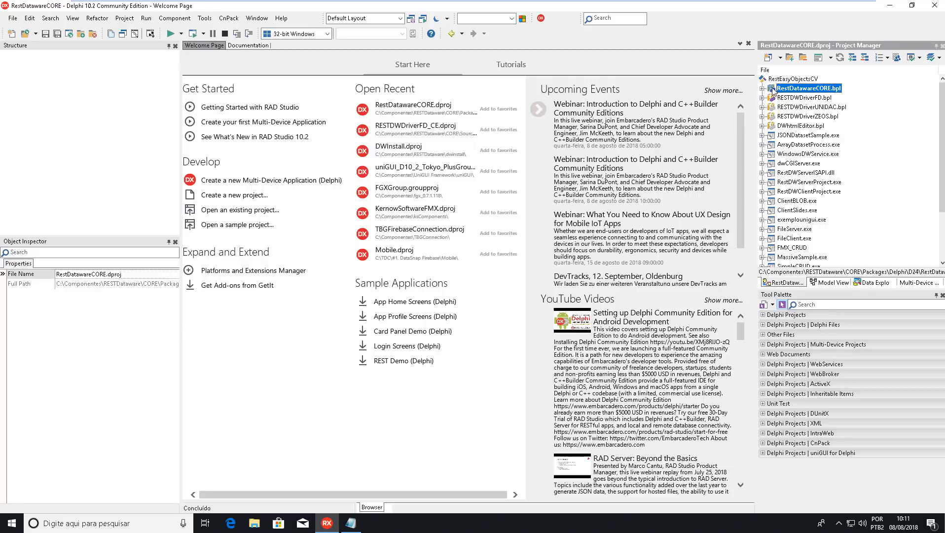
pyautogui.click(795, 107)
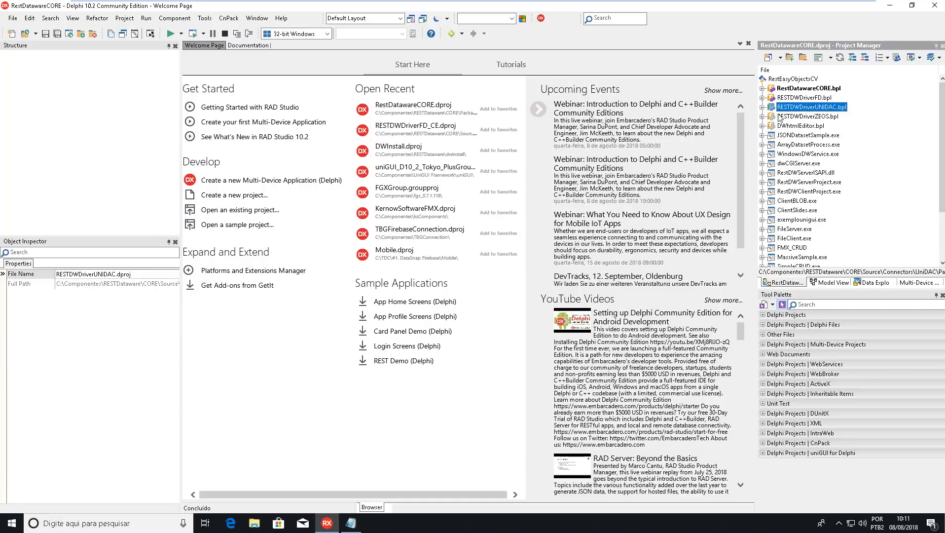
# Clean the RestDatawareCORE.bpl package and close the clean summary
pyautogui.click(811, 89)
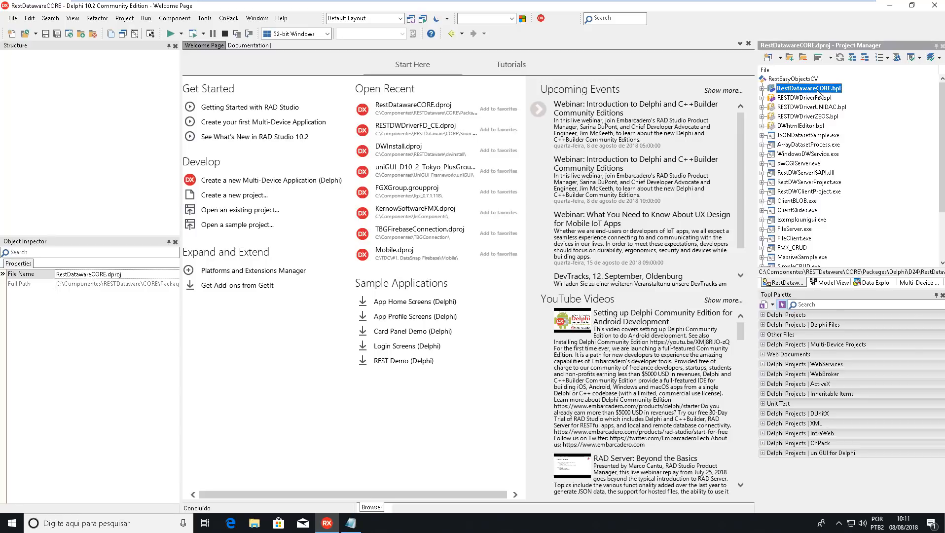
pyautogui.rightClick(817, 91)
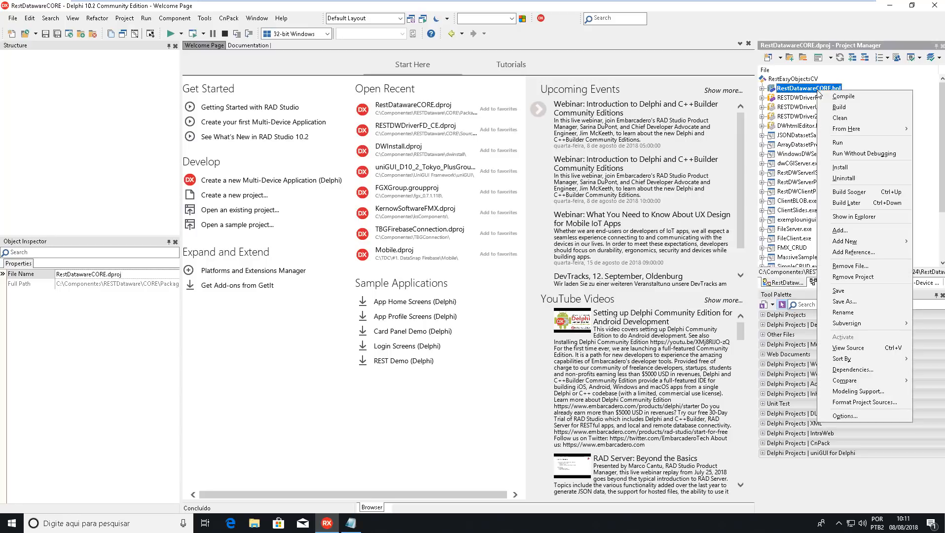
pyautogui.click(835, 118)
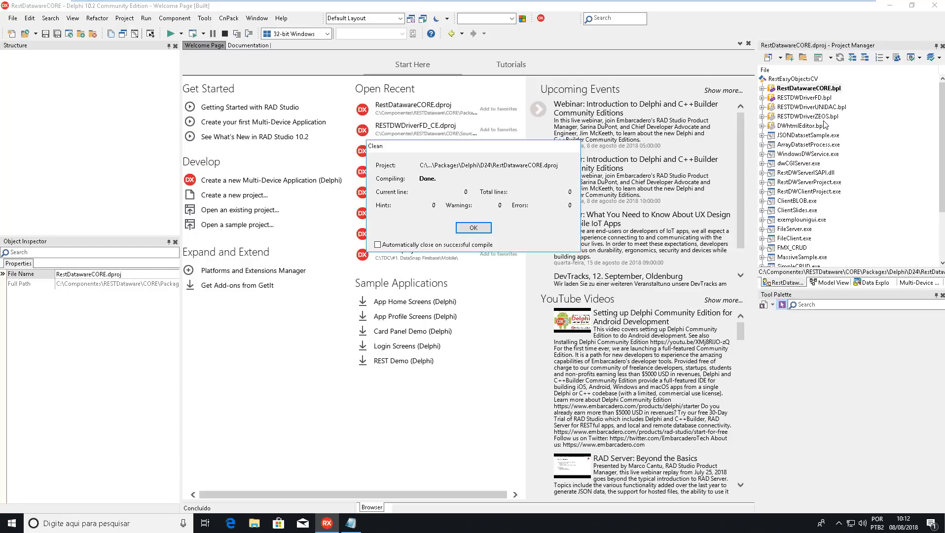
pyautogui.click(474, 229)
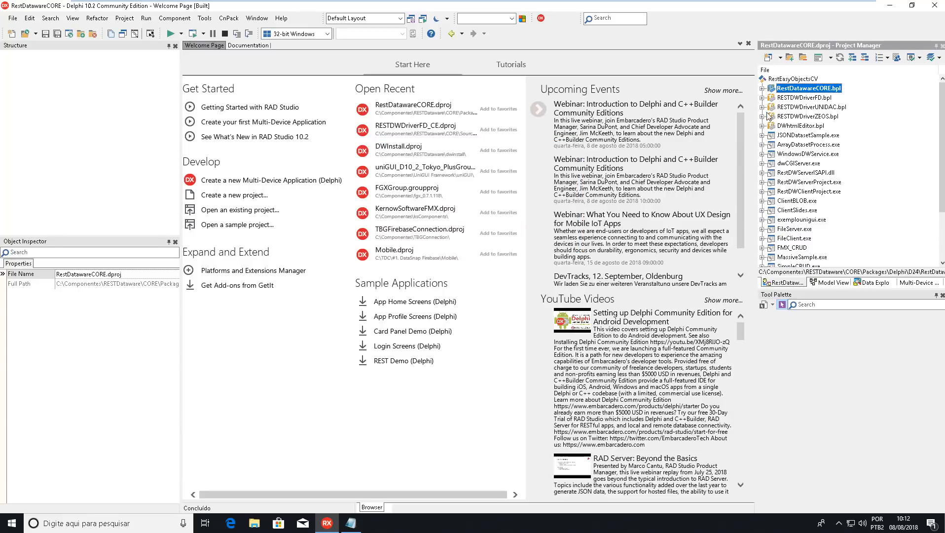
# Build the RestDatawareCORE.bpl package and install it in the IDE, closing the build summary and the installation notice
pyautogui.rightClick(803, 91)
pyautogui.click(819, 98)
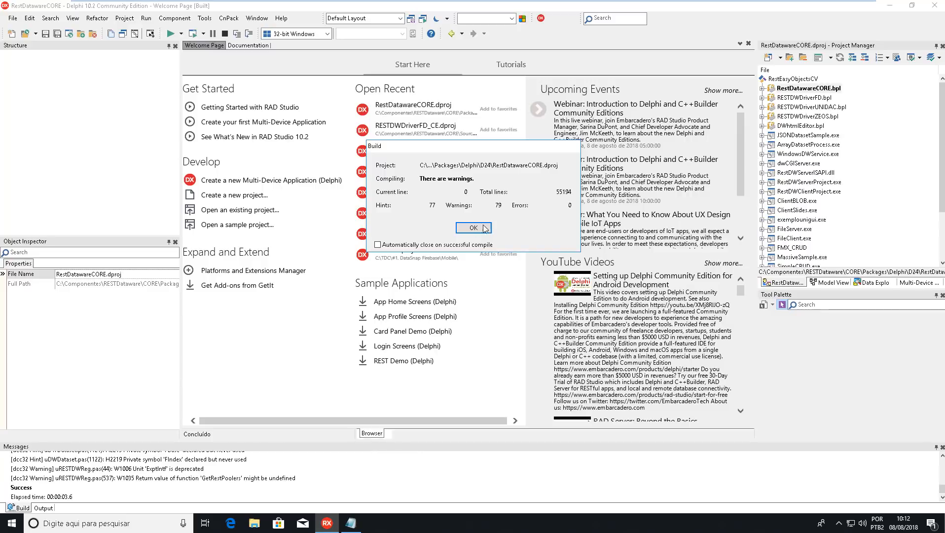
pyautogui.click(466, 230)
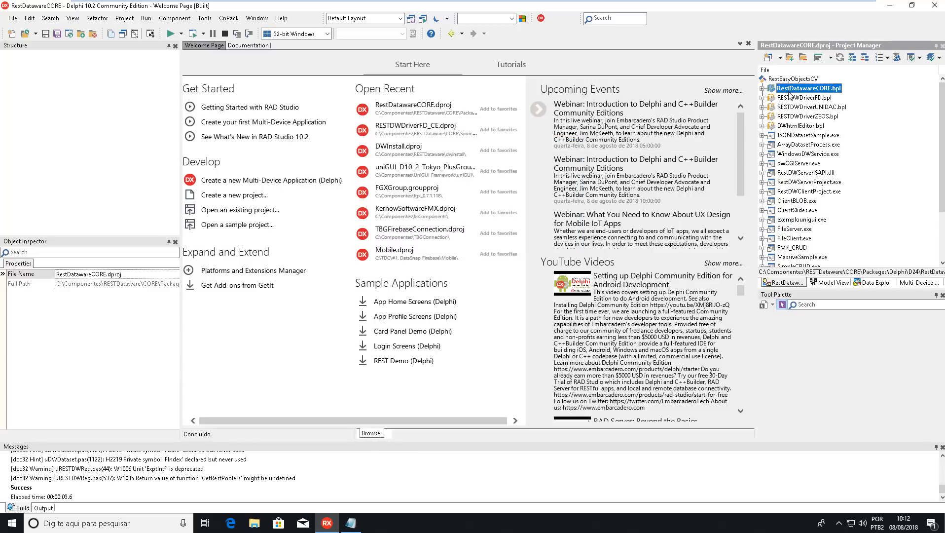
pyautogui.rightClick(788, 90)
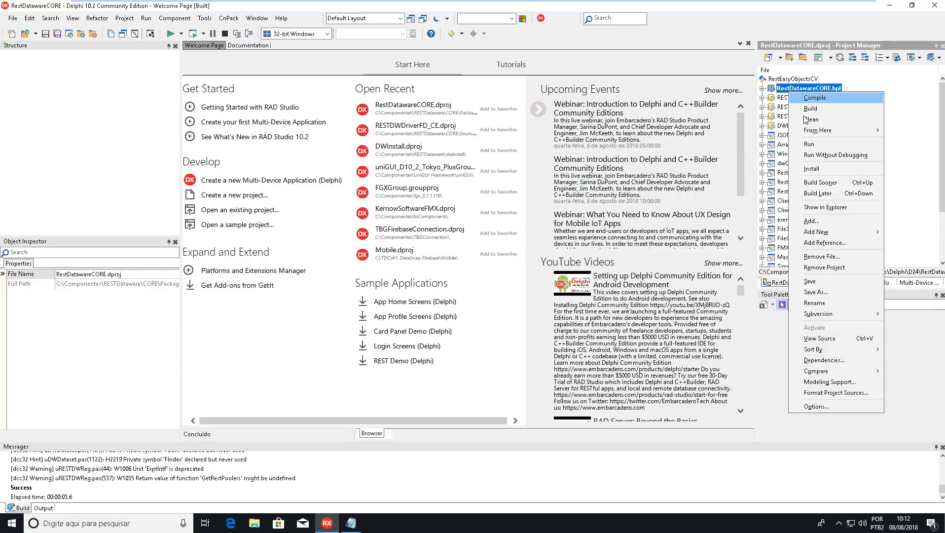
pyautogui.click(811, 169)
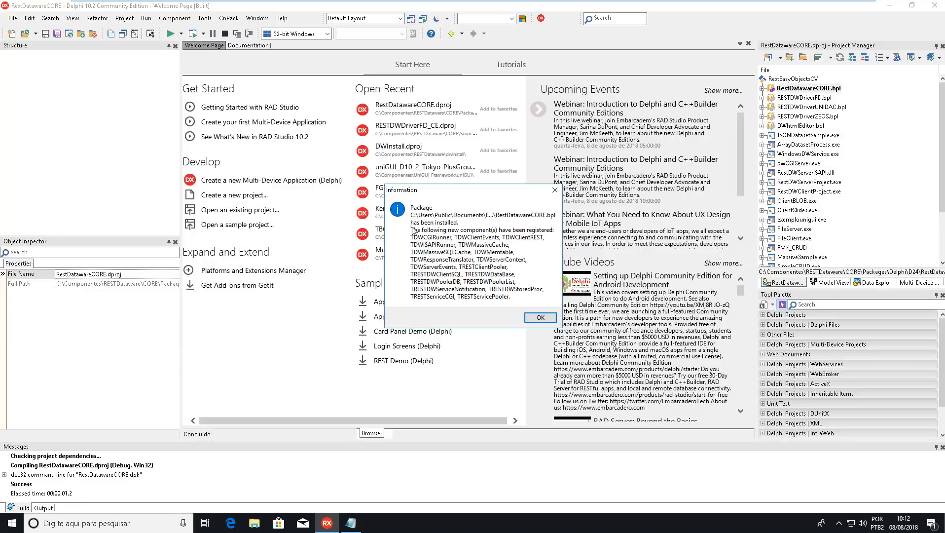
pyautogui.click(540, 317)
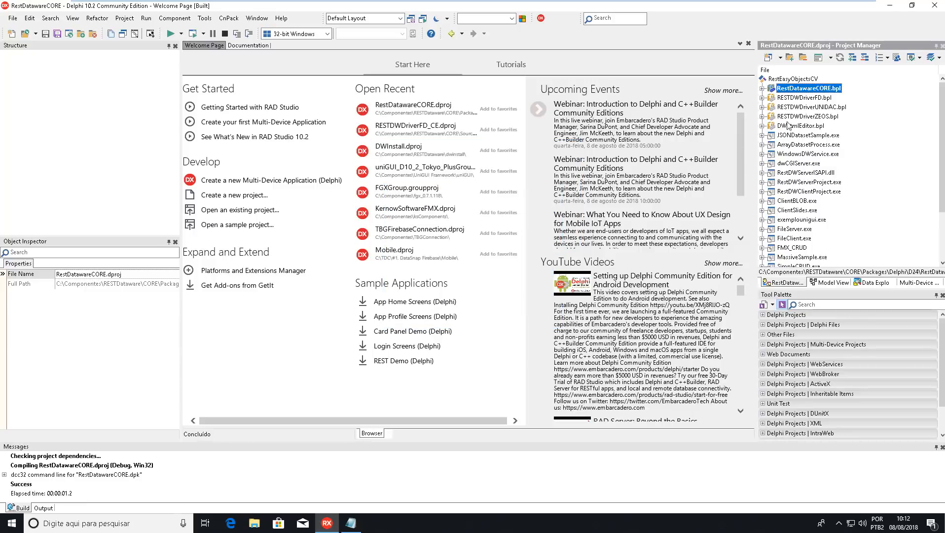
# Build the FireDAC driver package RESTDWDriverFD.bpl and install it, dismissing the build summary and the installation notice
pyautogui.click(815, 98)
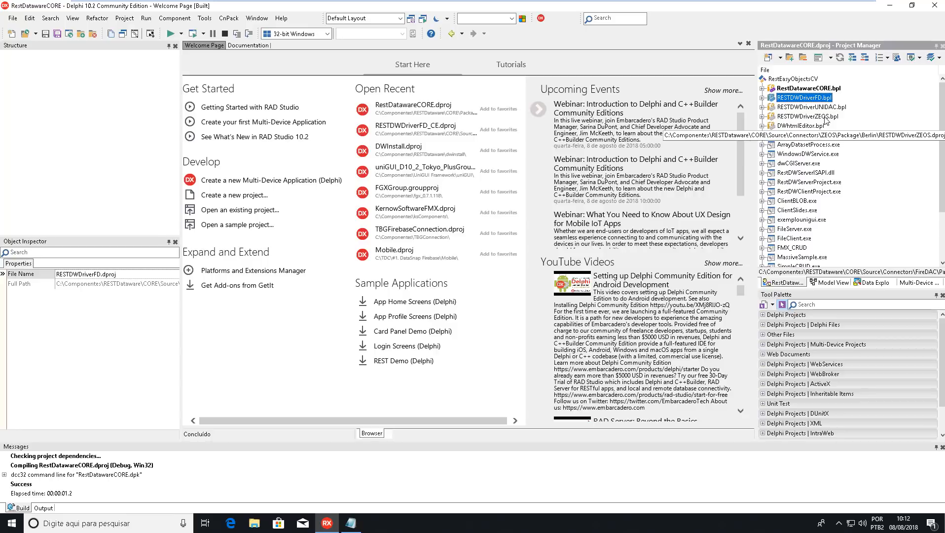
pyautogui.rightClick(798, 99)
pyautogui.click(819, 113)
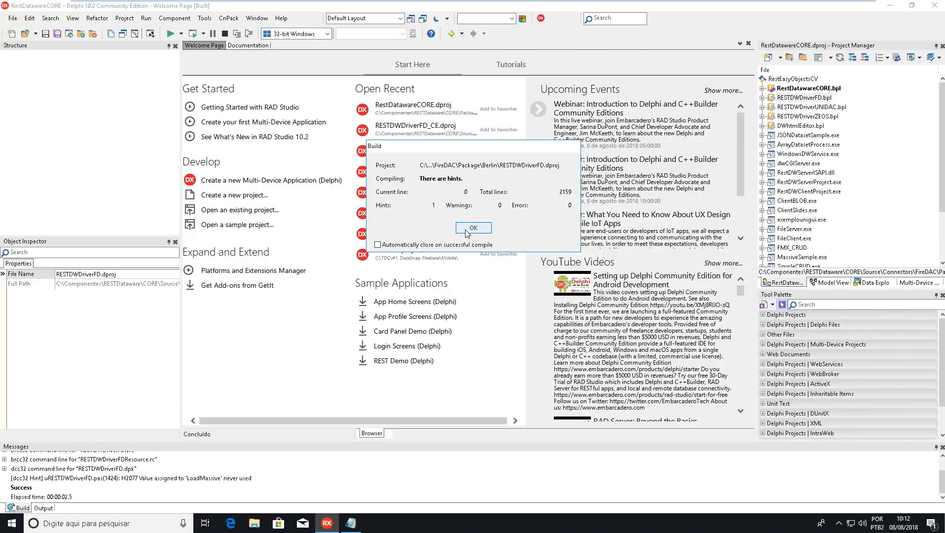
pyautogui.click(473, 227)
pyautogui.rightClick(796, 99)
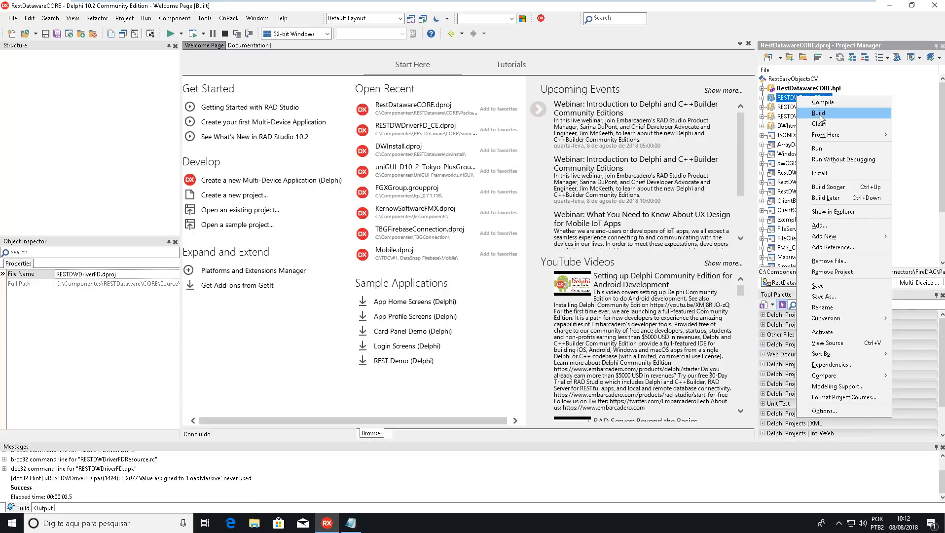
pyautogui.click(819, 172)
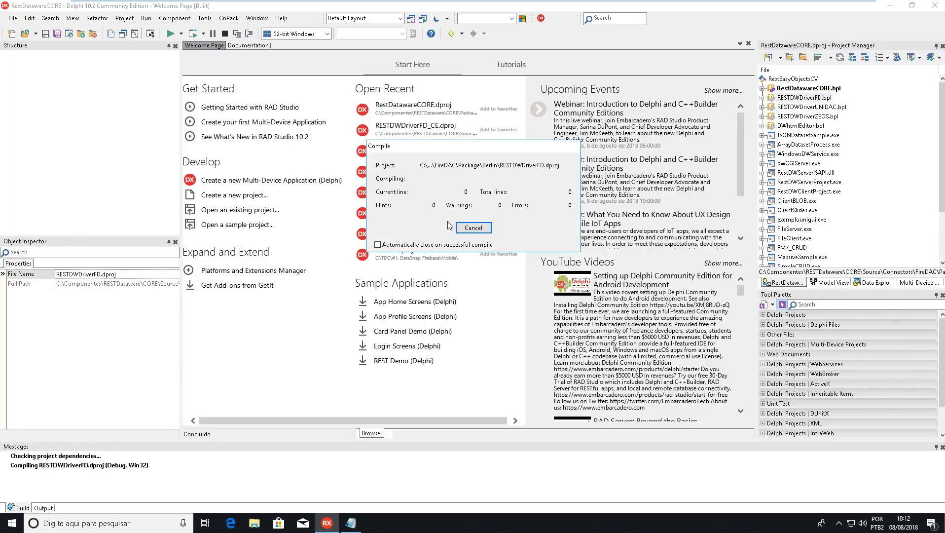
pyautogui.click(533, 290)
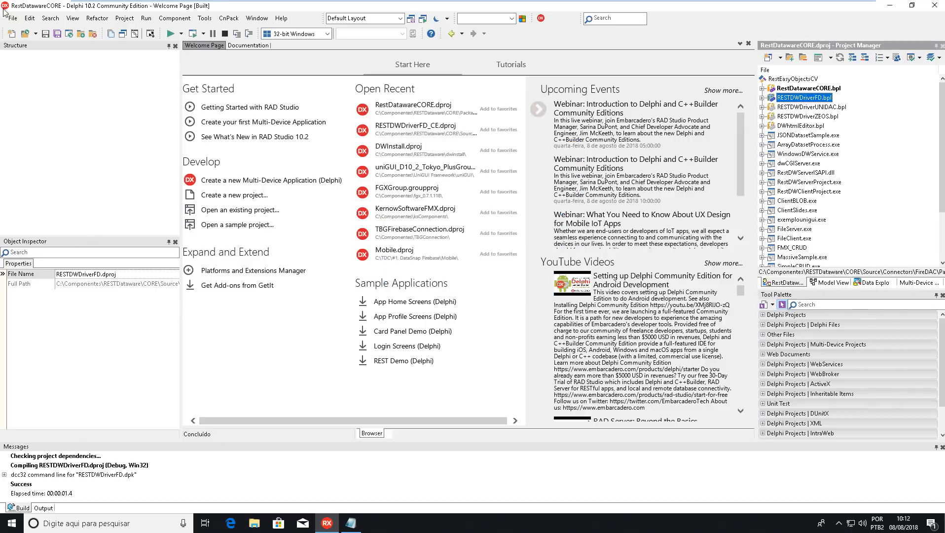
# Create a new VCL Forms application project in Delphi
pyautogui.click(13, 19)
pyautogui.moveTo(28, 31)
pyautogui.click(148, 41)
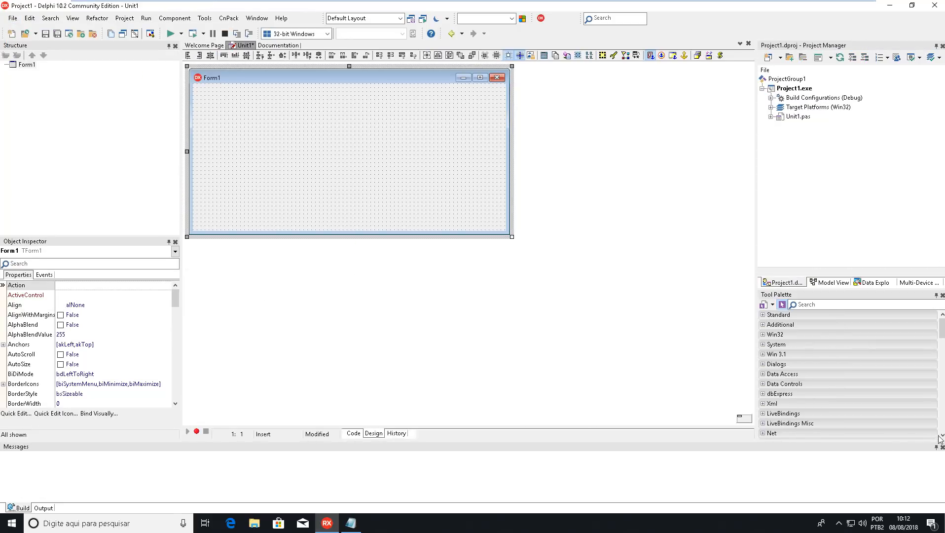
# Hide the build messages, examine the REST Dataware - Service components among the available component categories, and minimize Delphi
pyautogui.click(943, 447)
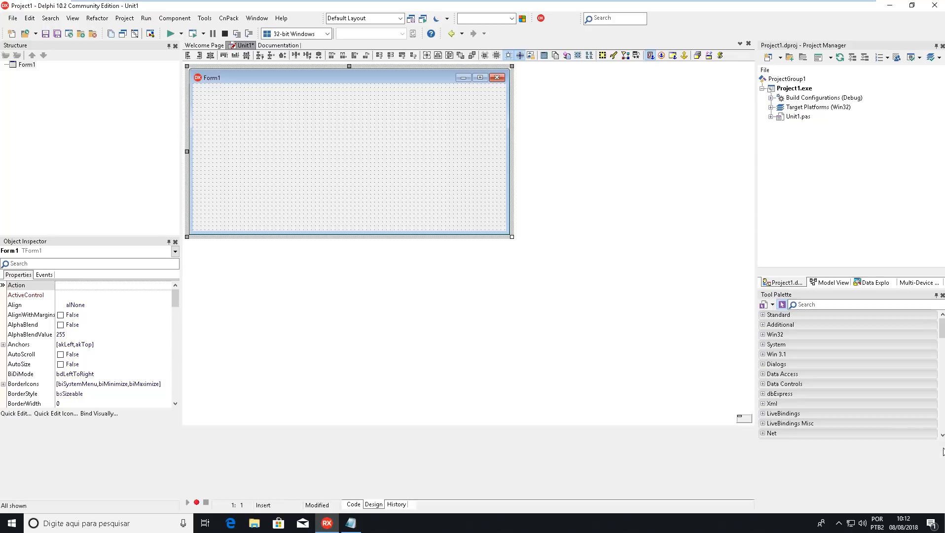
pyautogui.moveTo(942, 363); pyautogui.dragTo(943, 508)
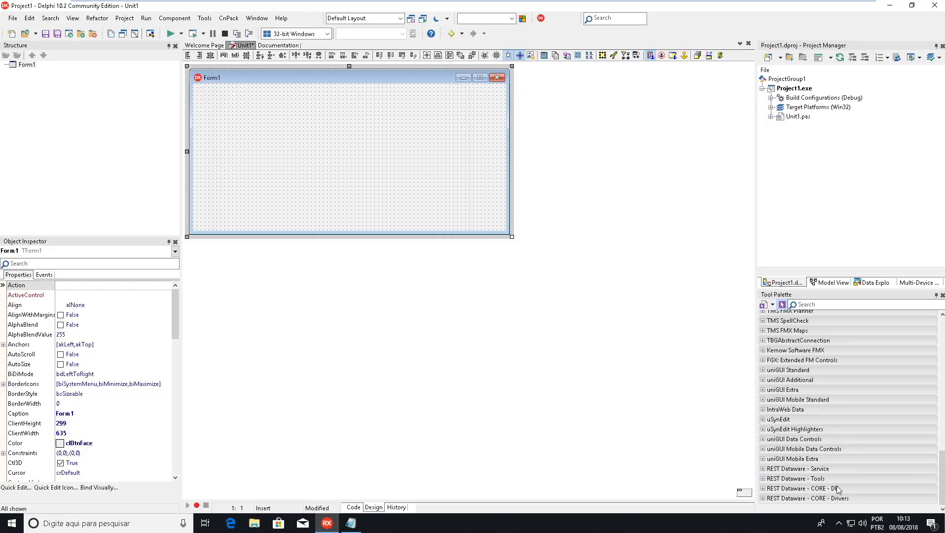
pyautogui.click(763, 469)
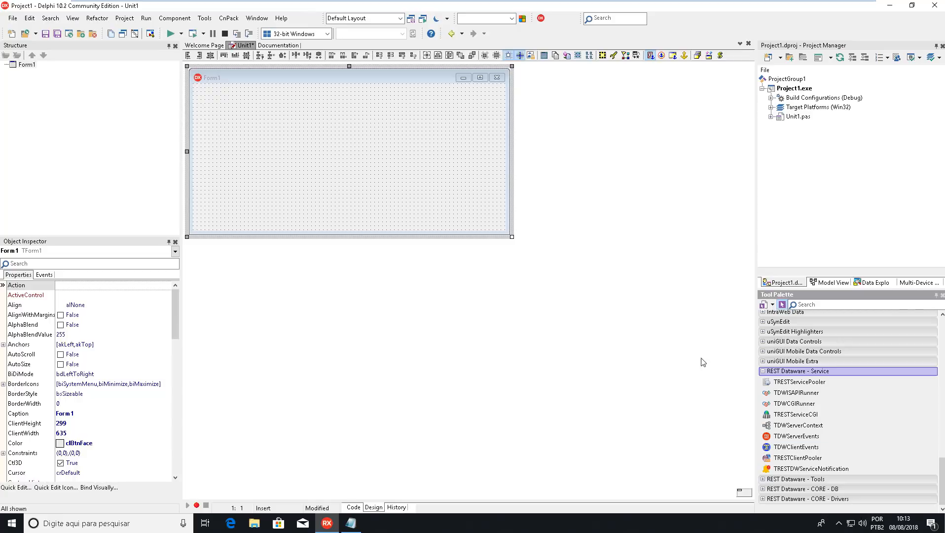
pyautogui.click(891, 7)
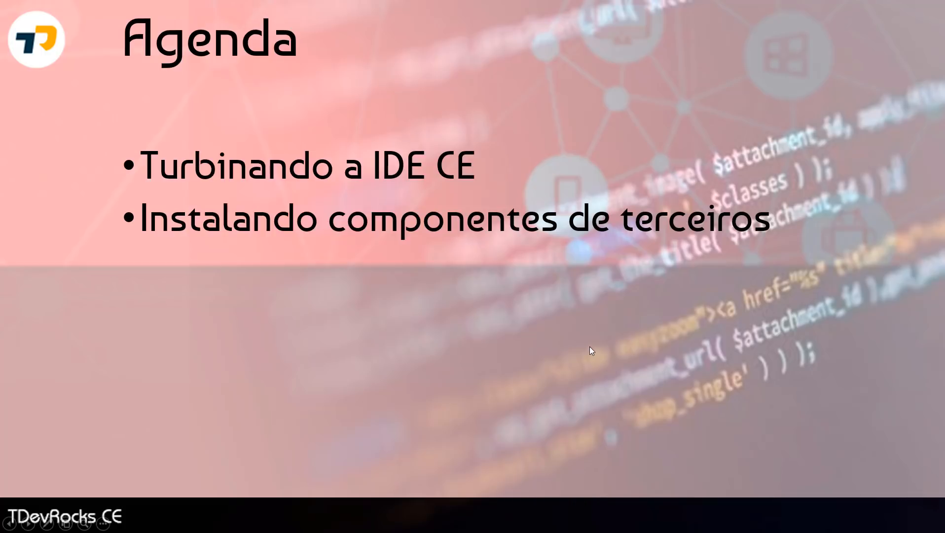
pyautogui.click(516, 269)
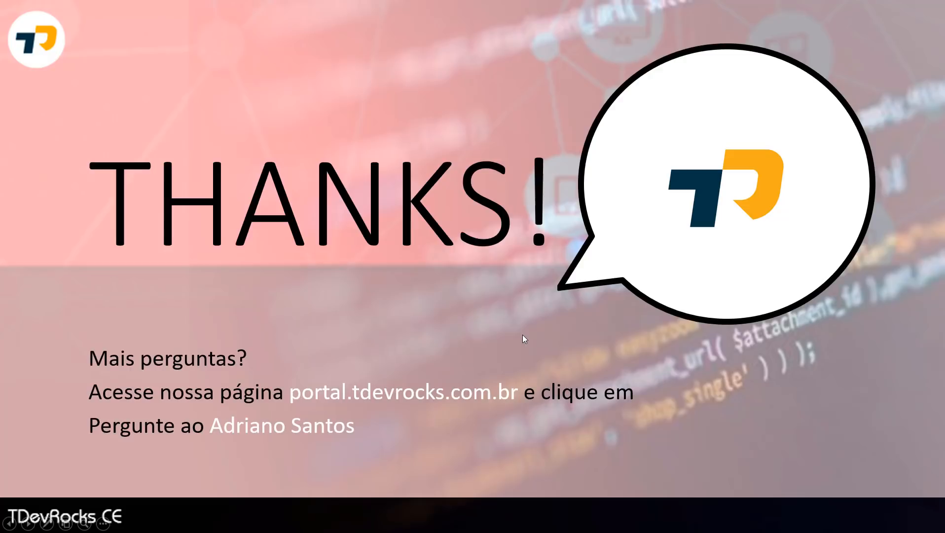